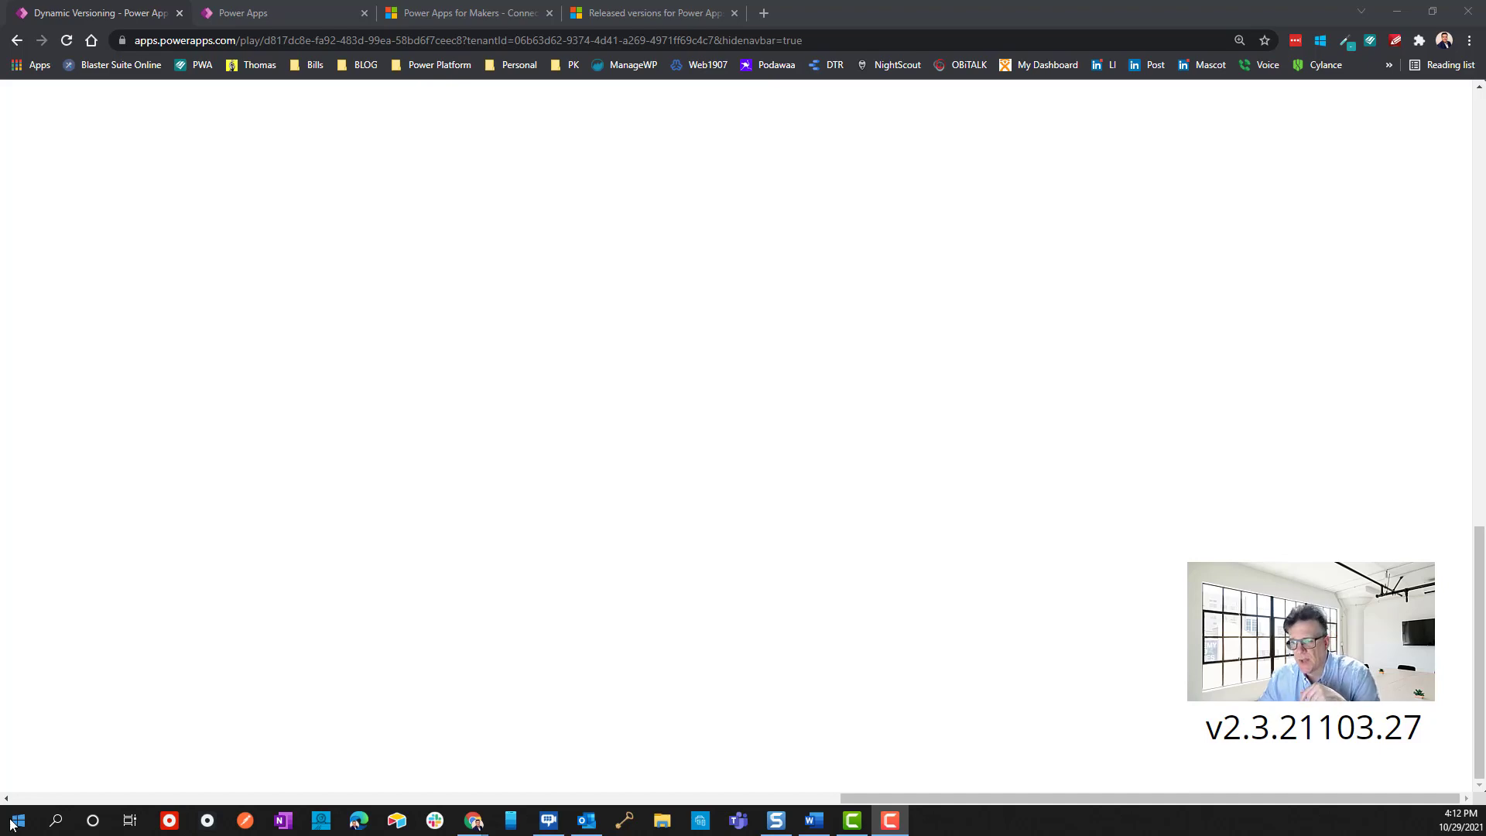
Step: Switch to the Word notes and review the instructions for the PowerAppsforMakers connector, the two OnStart variables and the version label
left_click(816, 823)
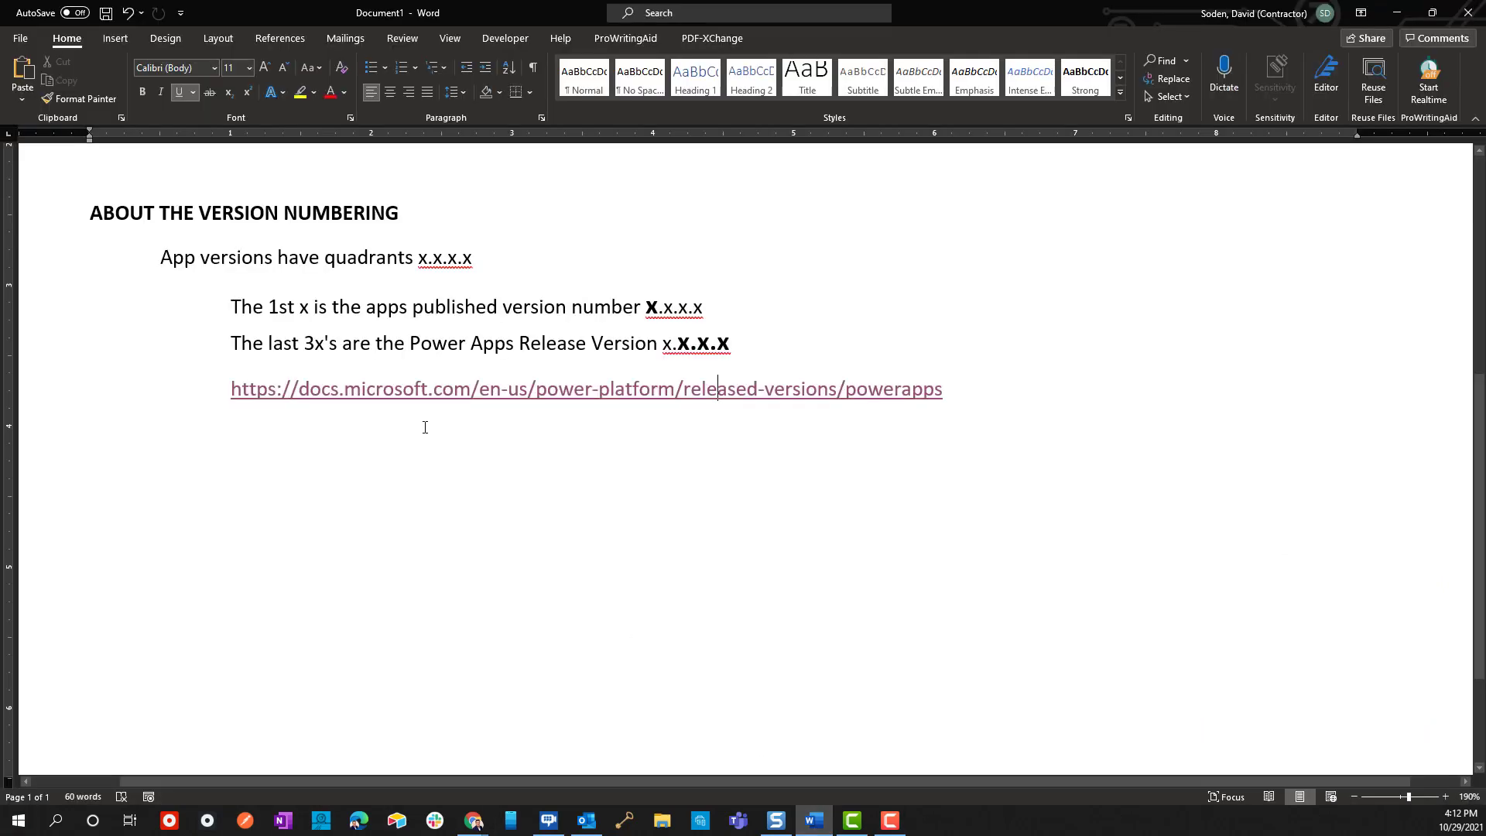
scroll(376, 286, "up", 5)
scroll(107, 286, "down", 2)
scroll(107, 286, "up", 2)
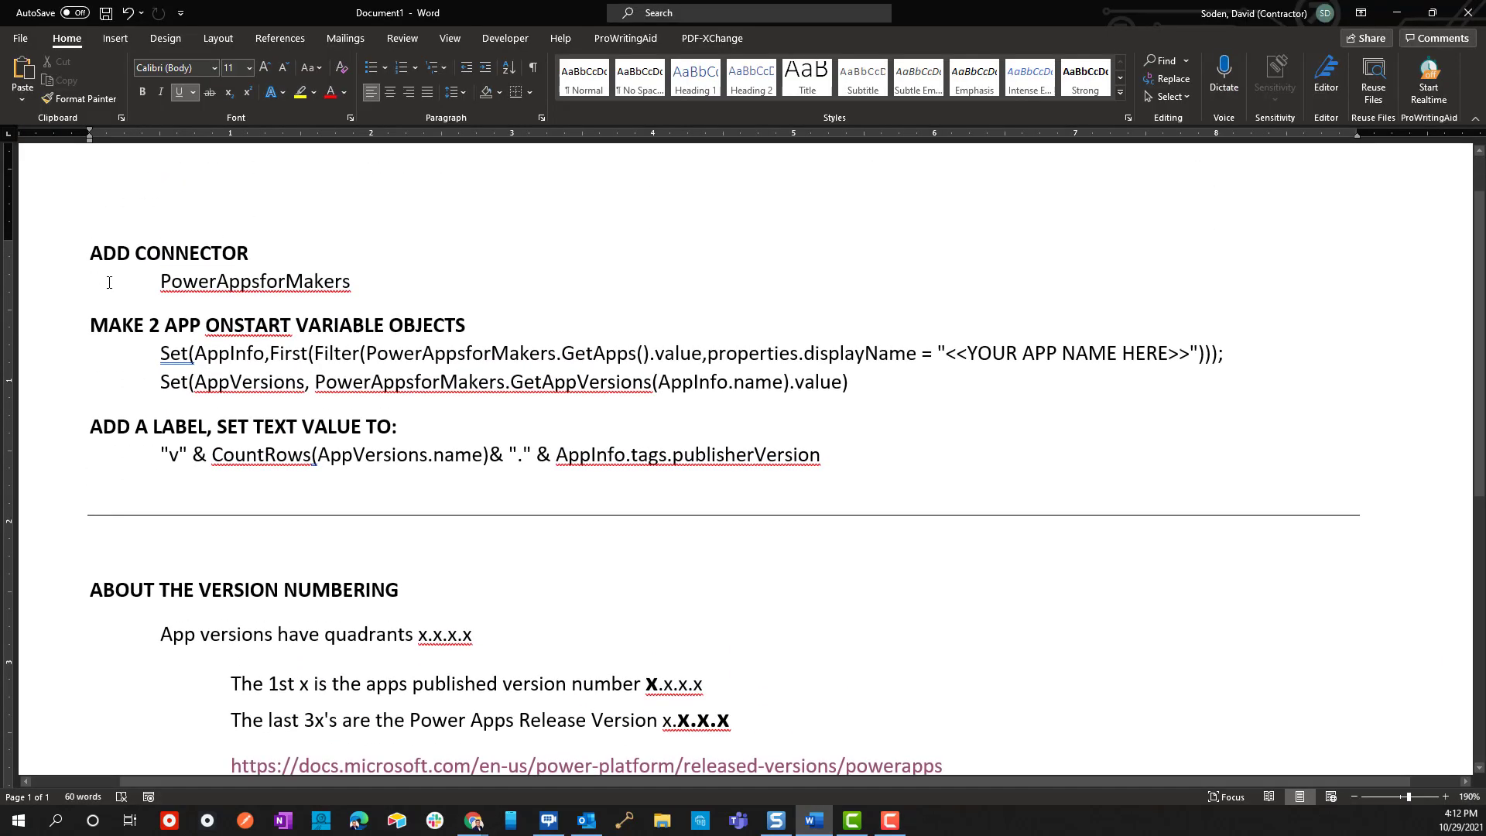
left_click_drag(96, 248, 200, 282)
left_click(239, 282)
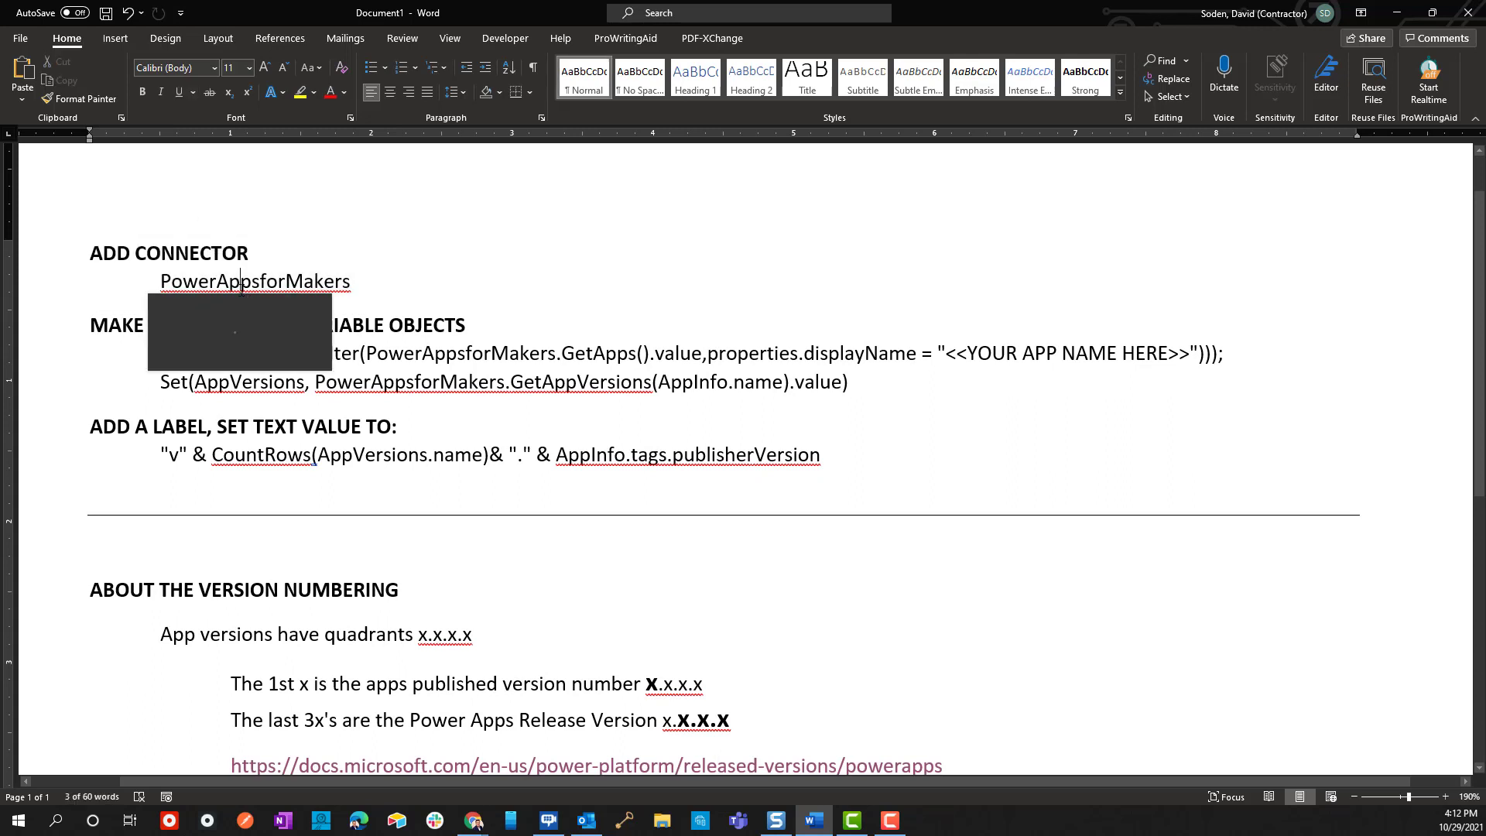
left_click(433, 300)
left_click(317, 281)
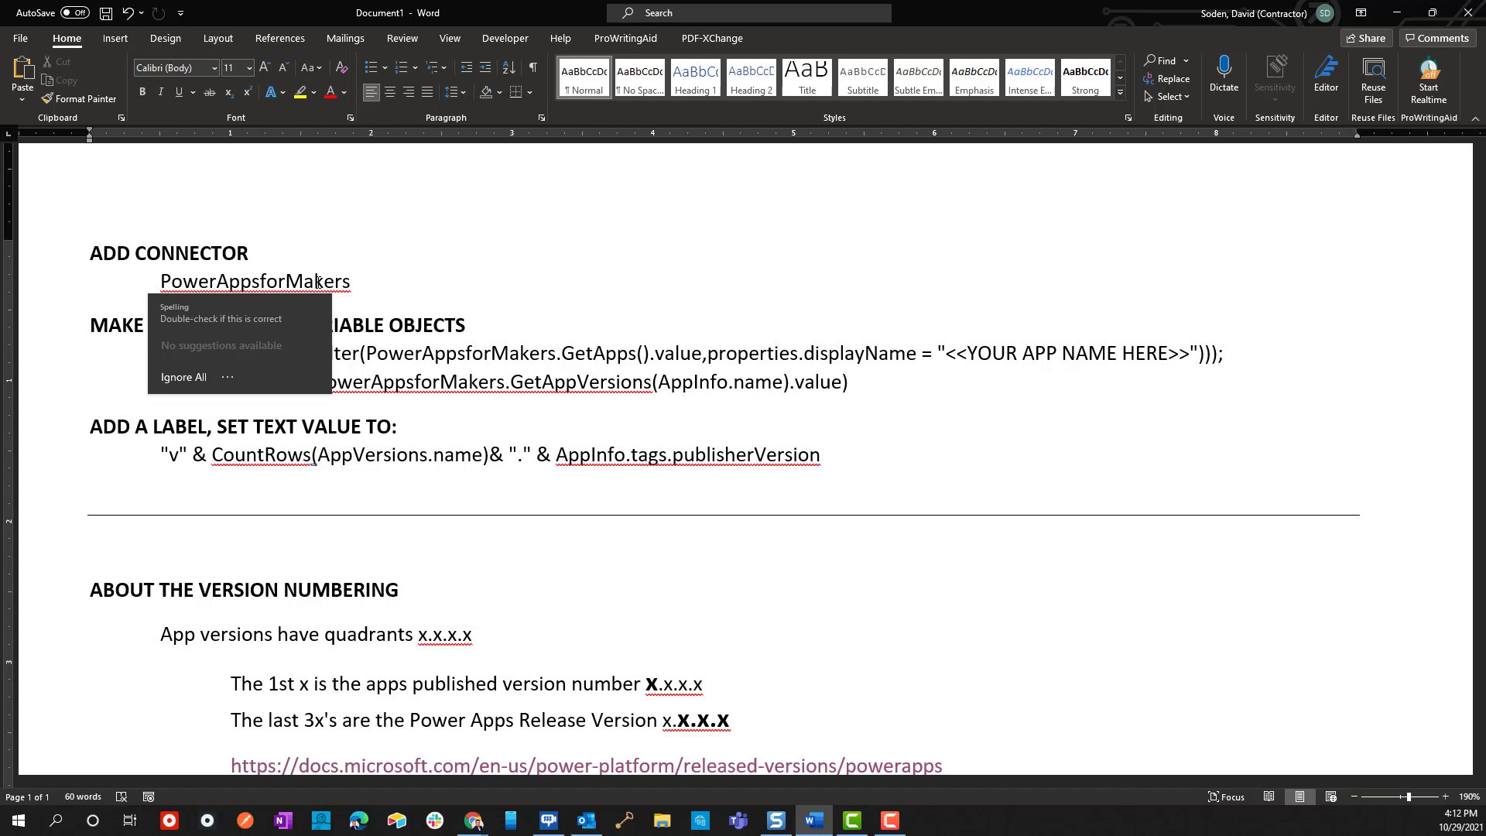
left_click(412, 254)
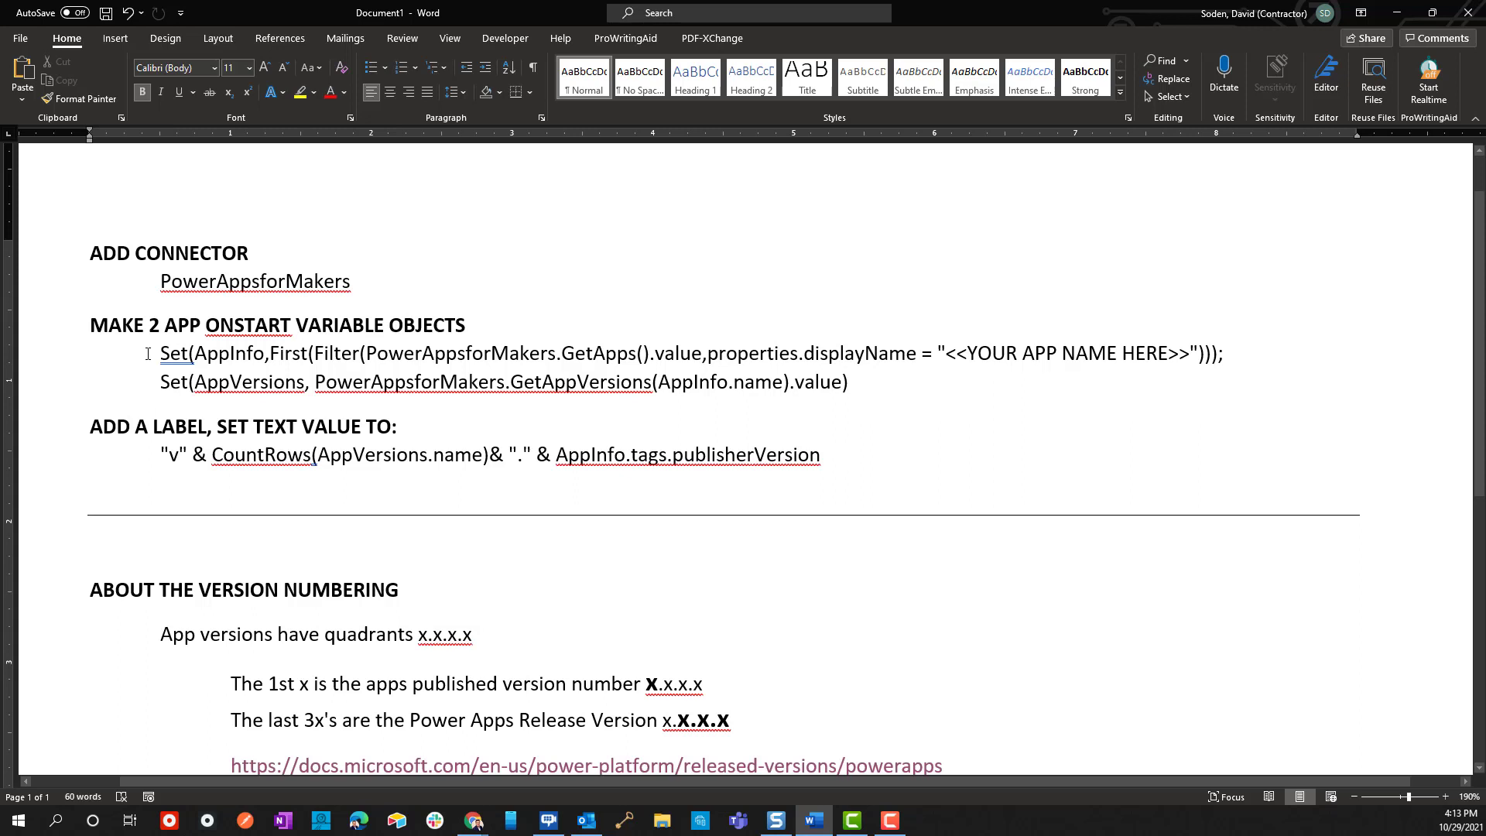
left_click(208, 455)
Step: Return to Power Apps in the browser and create a blank tablet-format canvas app named Demo
left_click(1398, 12)
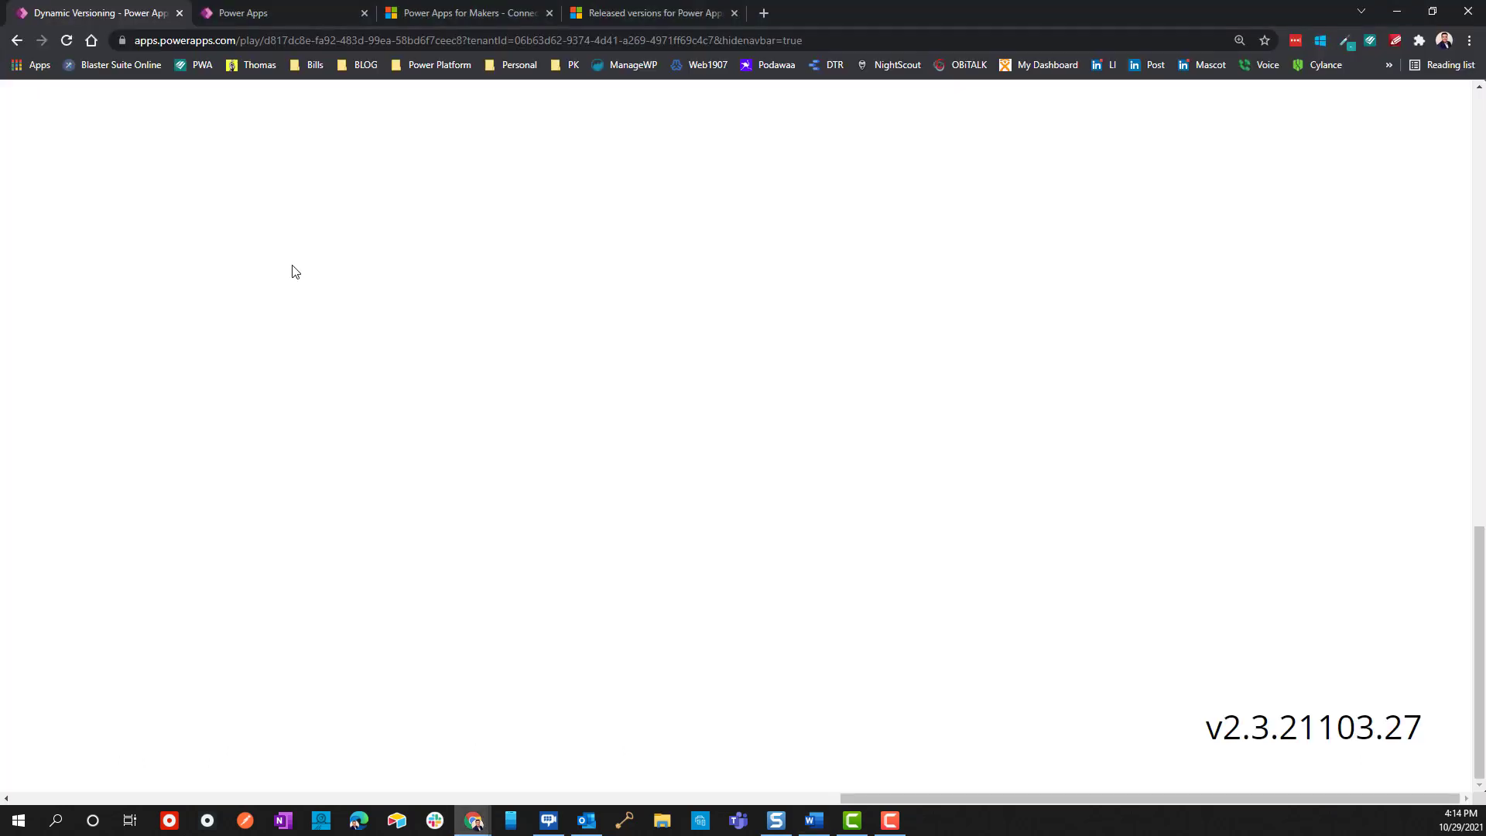
left_click(241, 12)
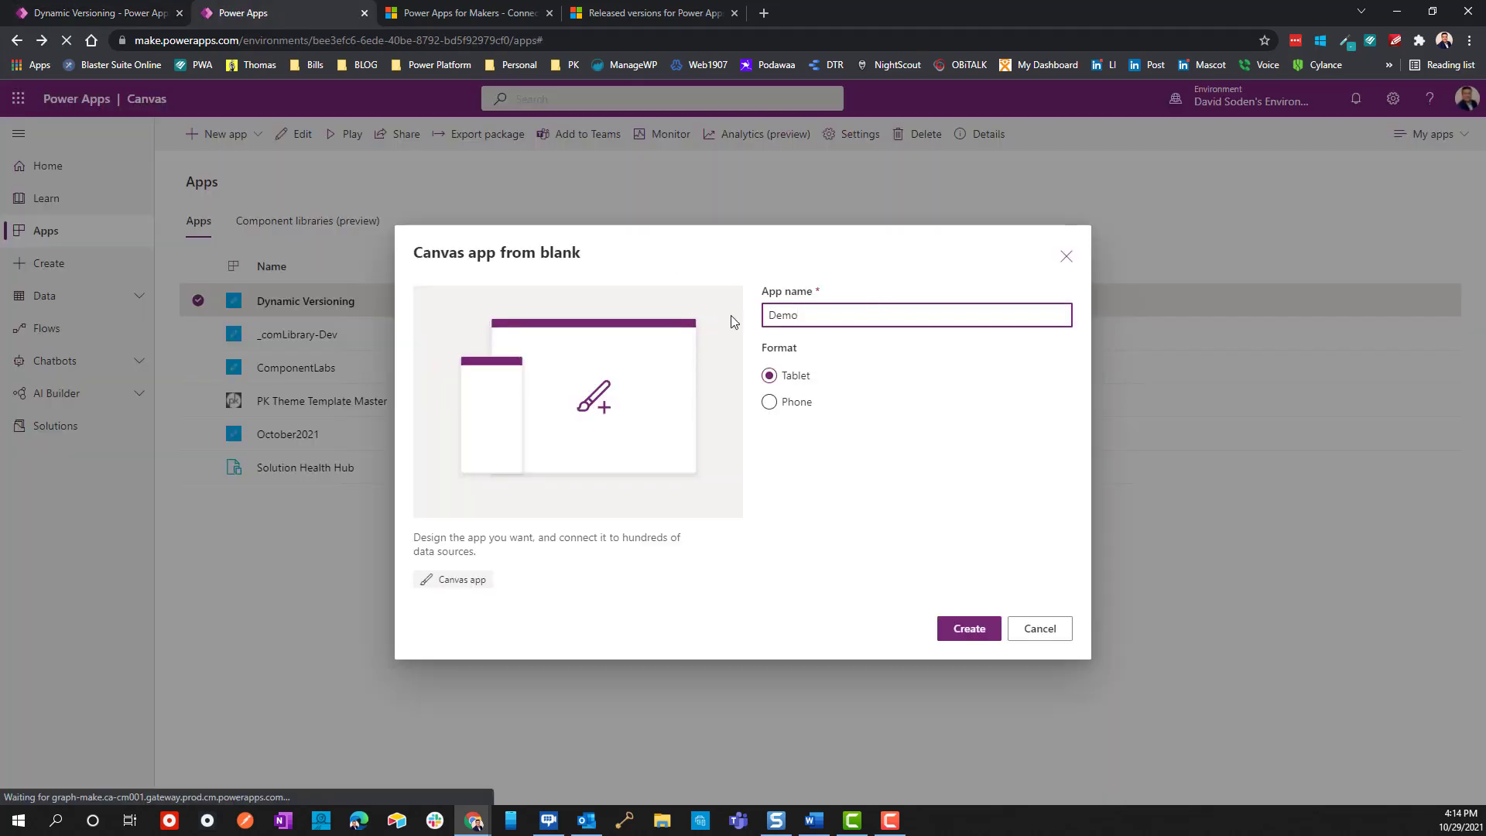
left_click(964, 628)
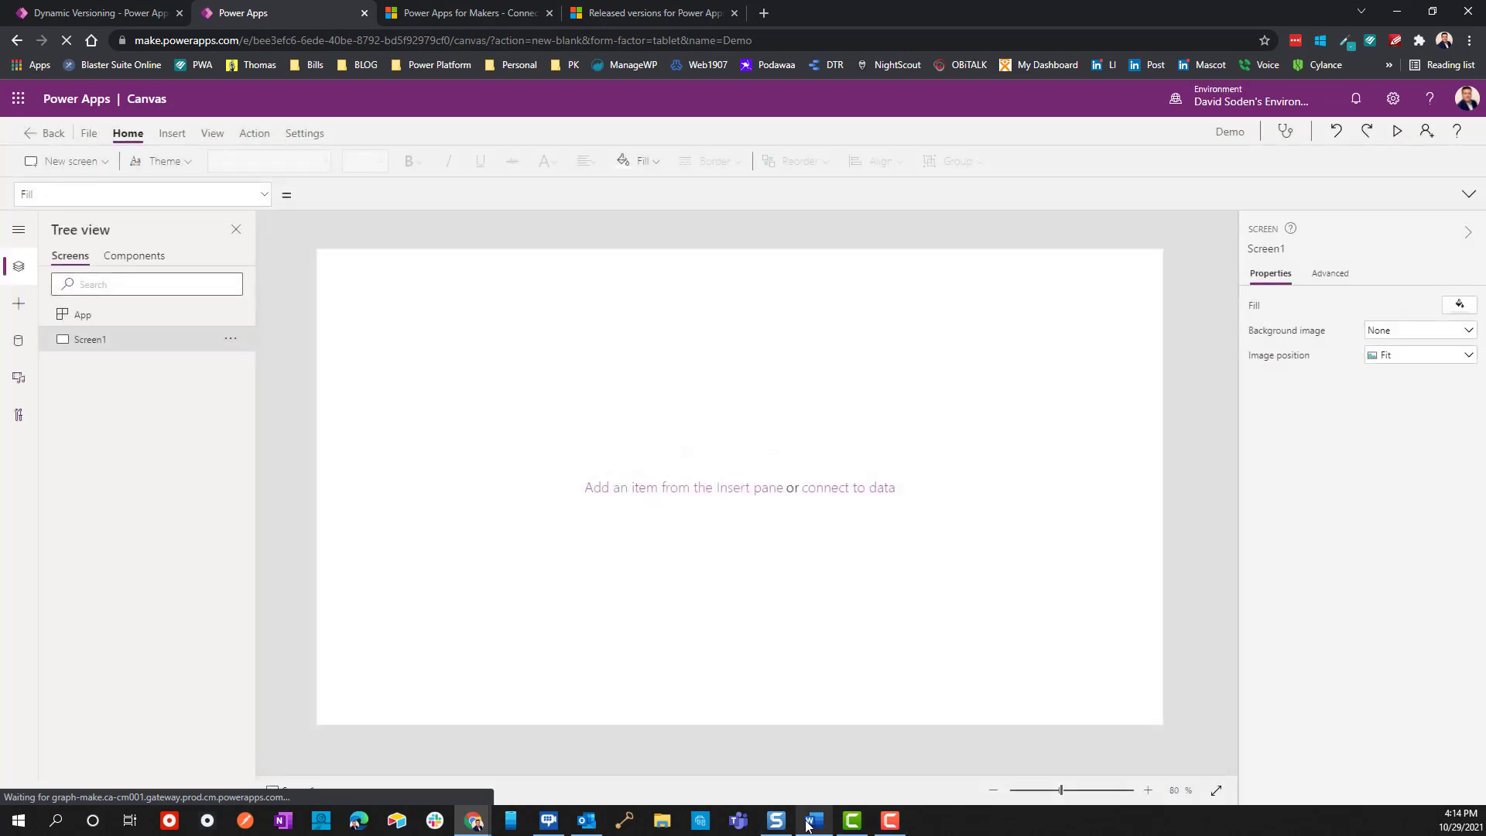
Step: Switch to the Word notes, copy the two OnStart Set formulas and highlight the app name placeholder in the first one
left_click(813, 821)
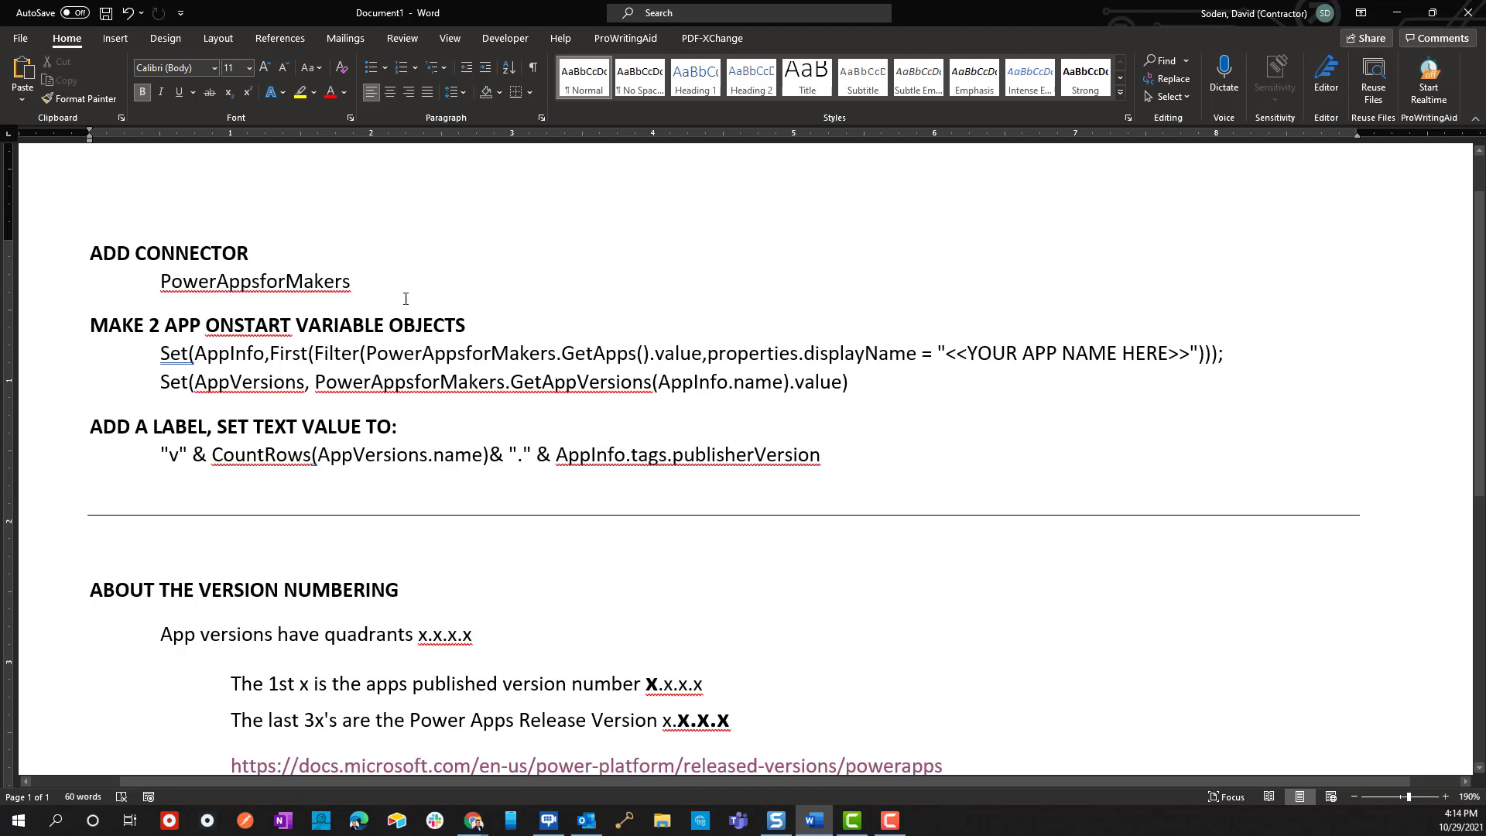
left_click_drag(161, 354, 850, 384)
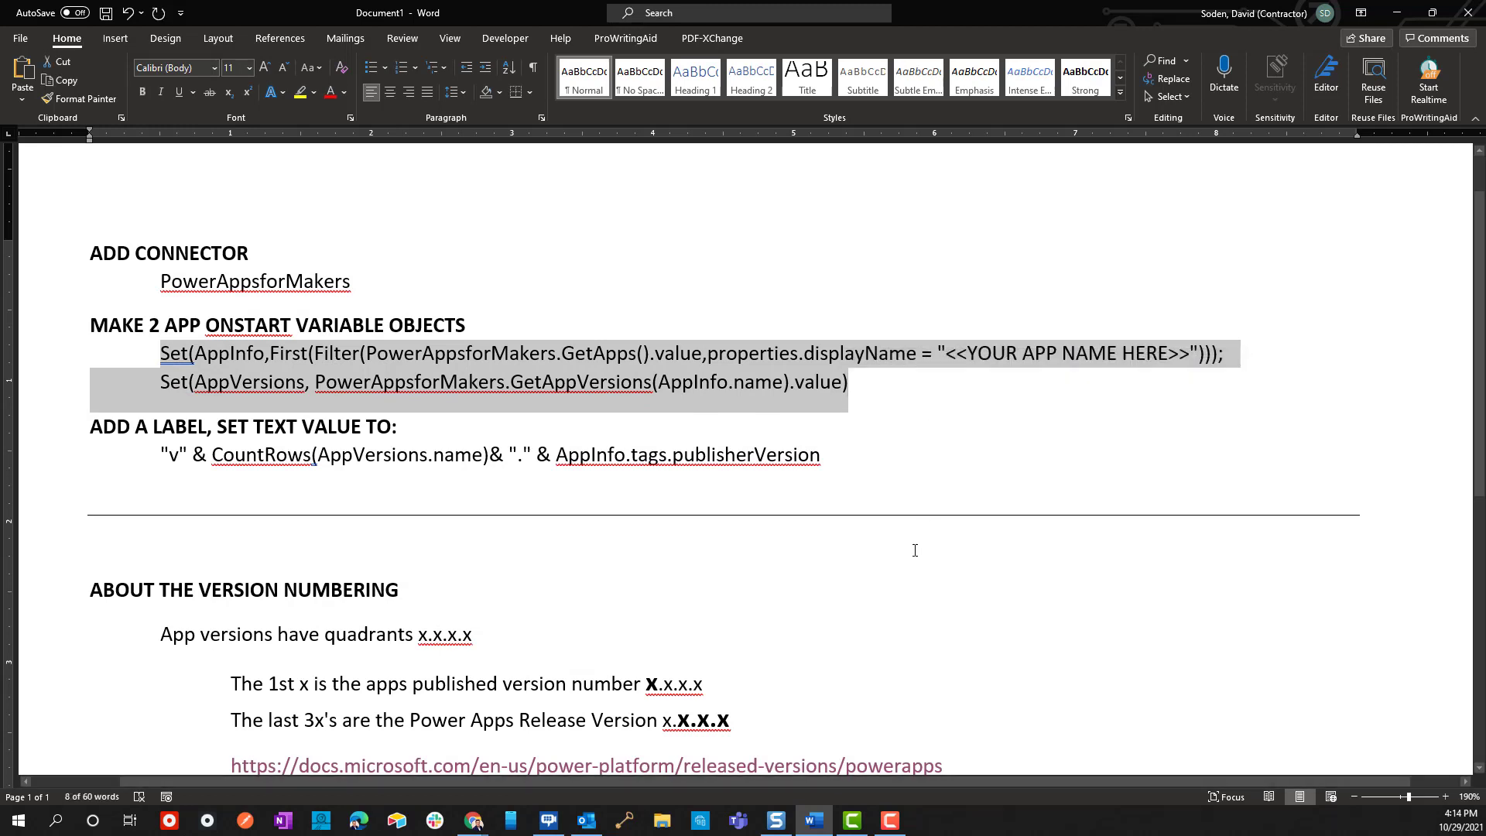
left_click(967, 353)
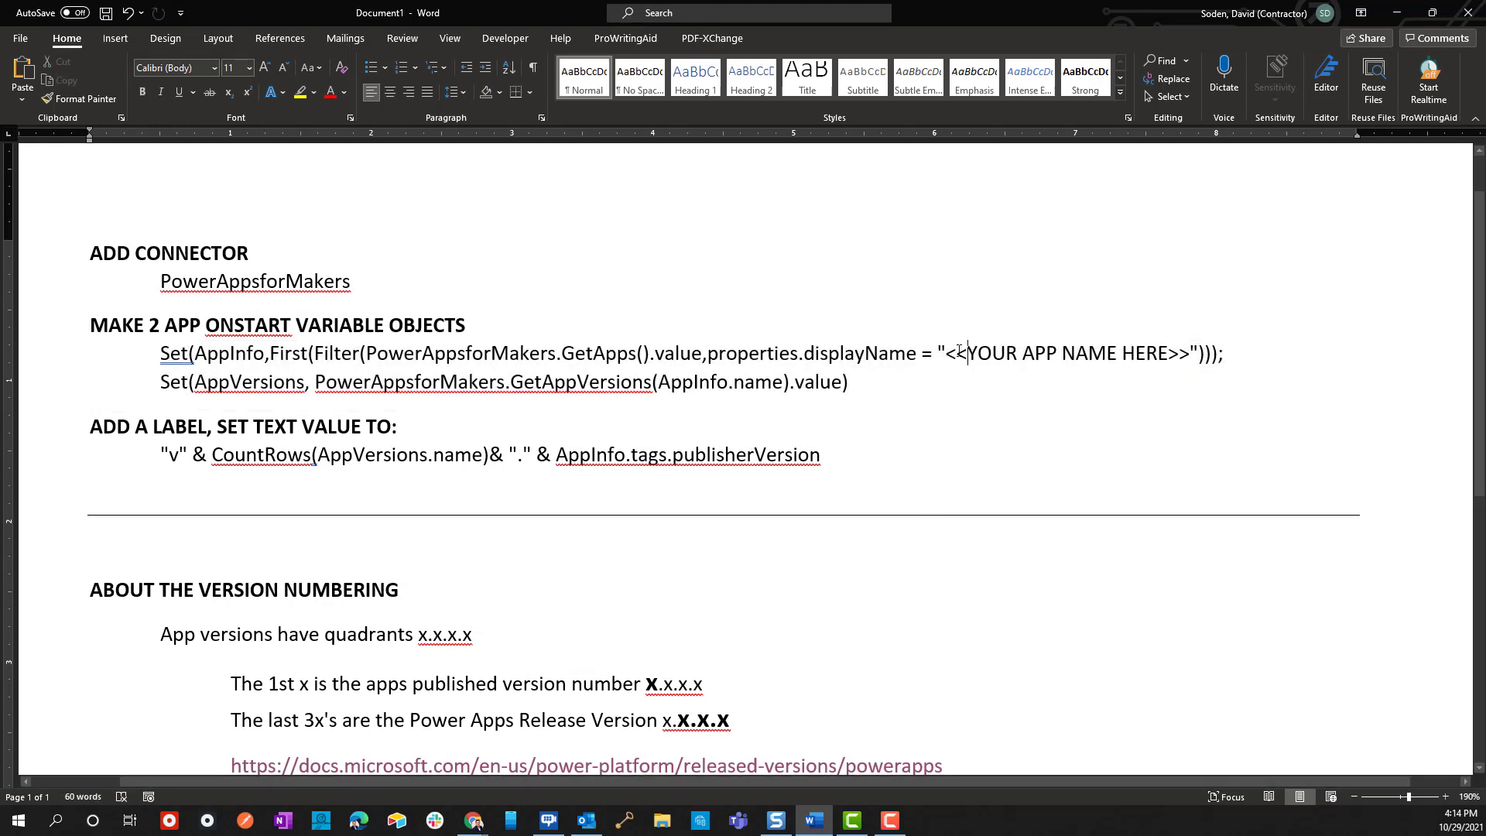
left_click_drag(941, 354, 1192, 360)
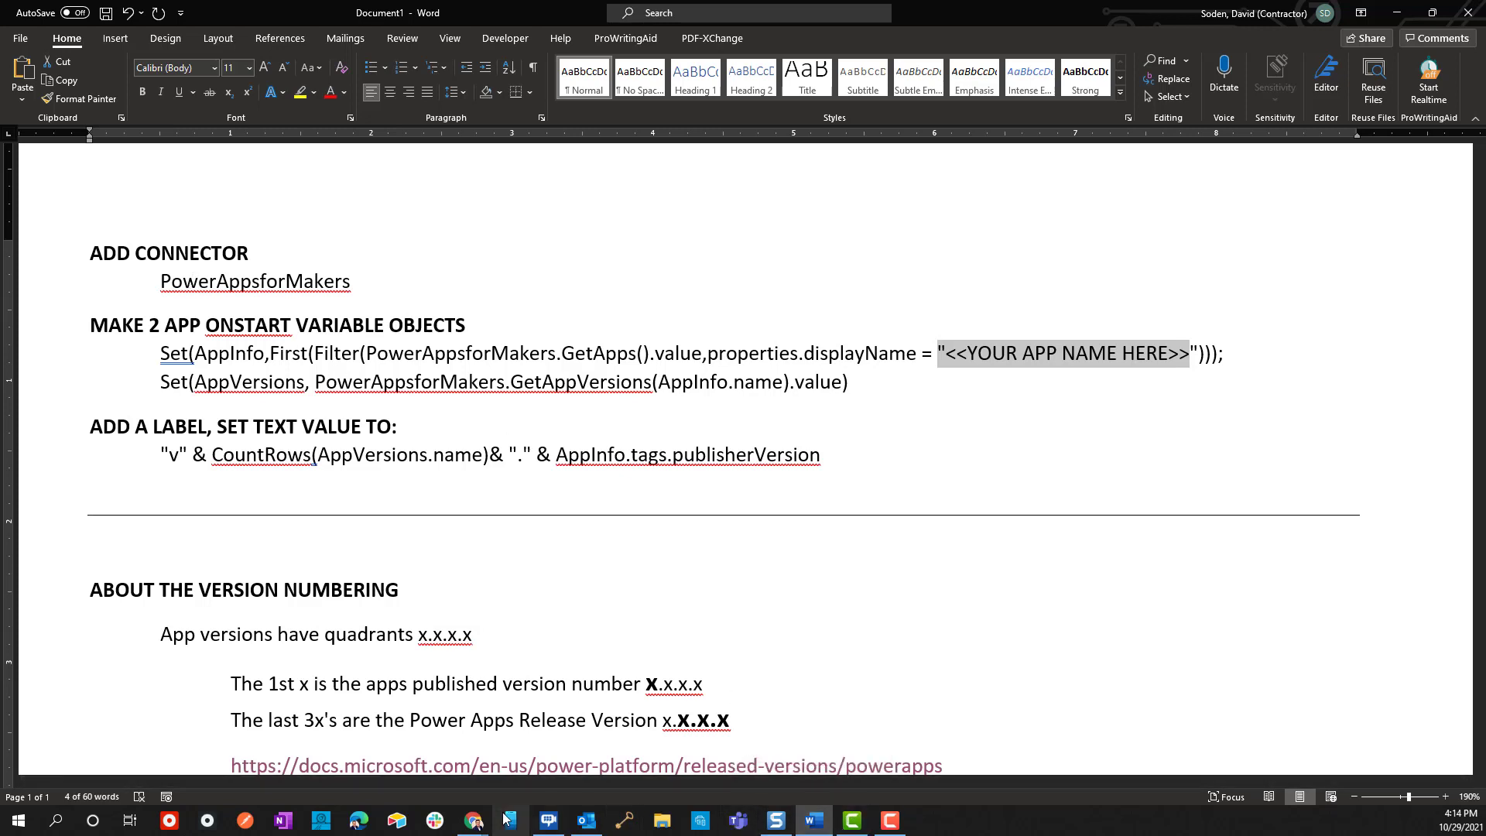
Step: Return to the Demo app in Power Apps and search the available data sources for "power apps"
mouse_move(474, 819)
left_click(393, 749)
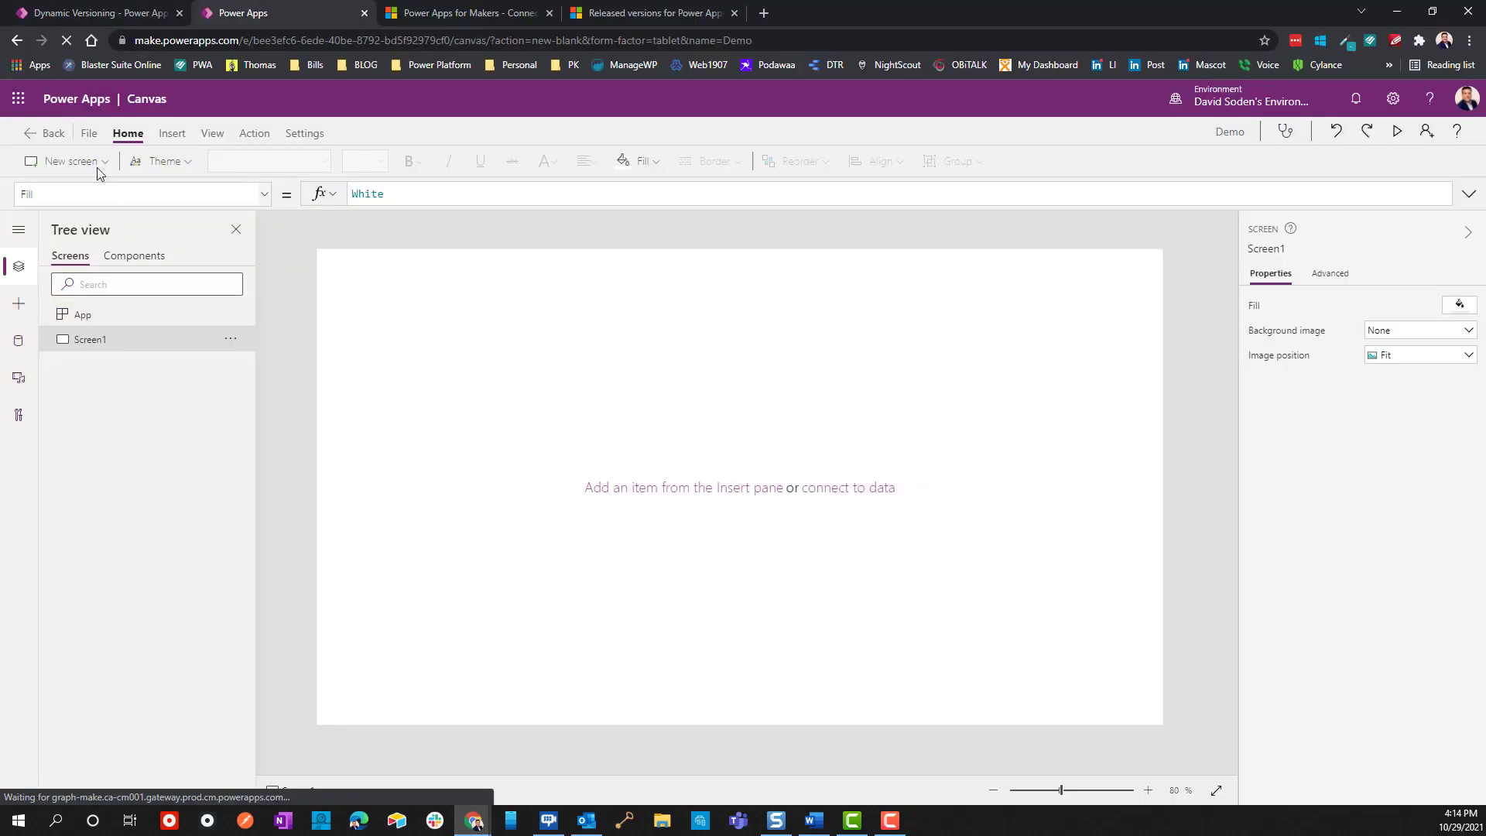
left_click(19, 341)
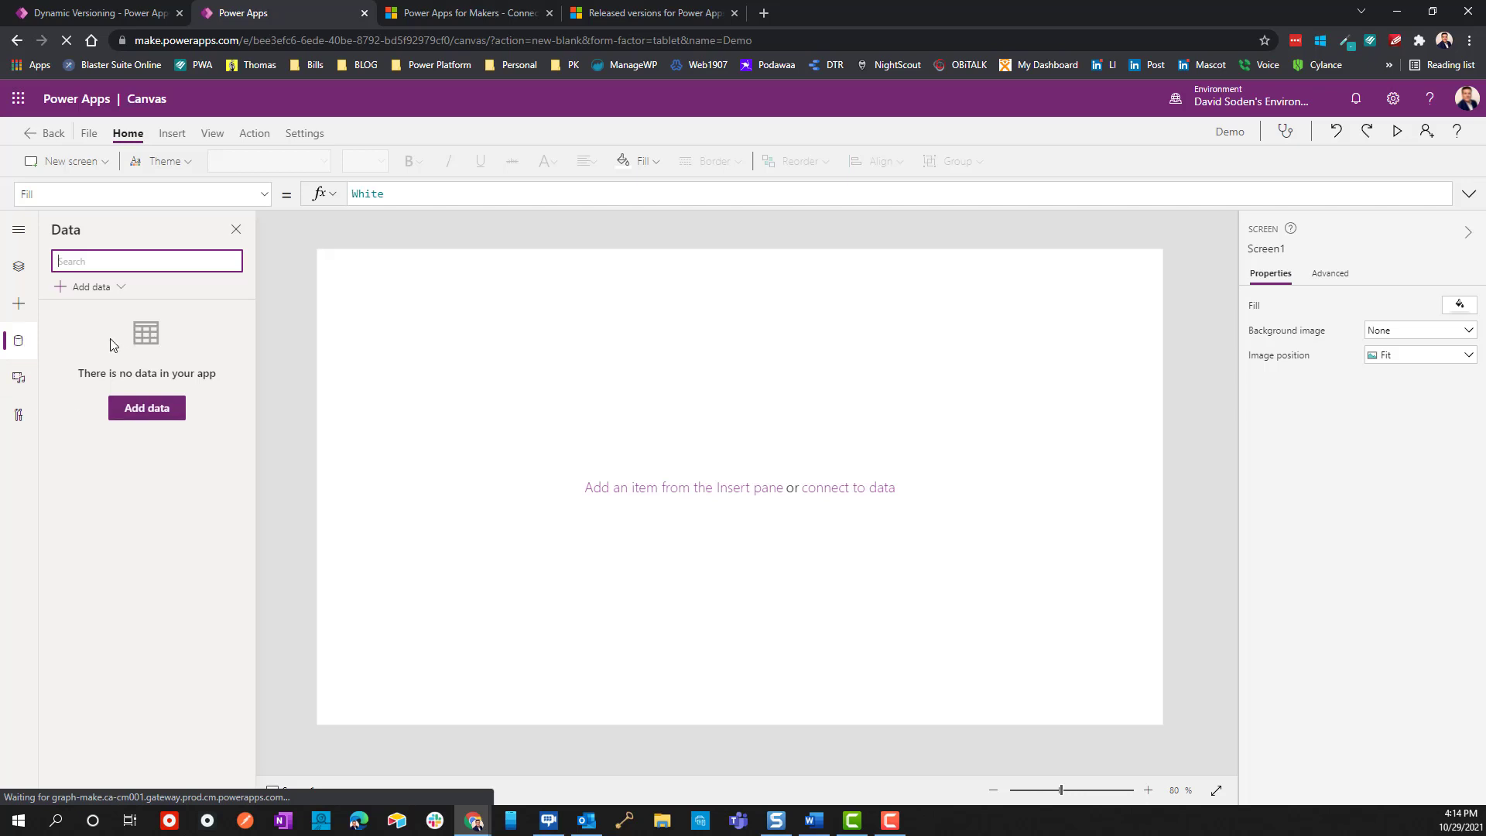
left_click(84, 288)
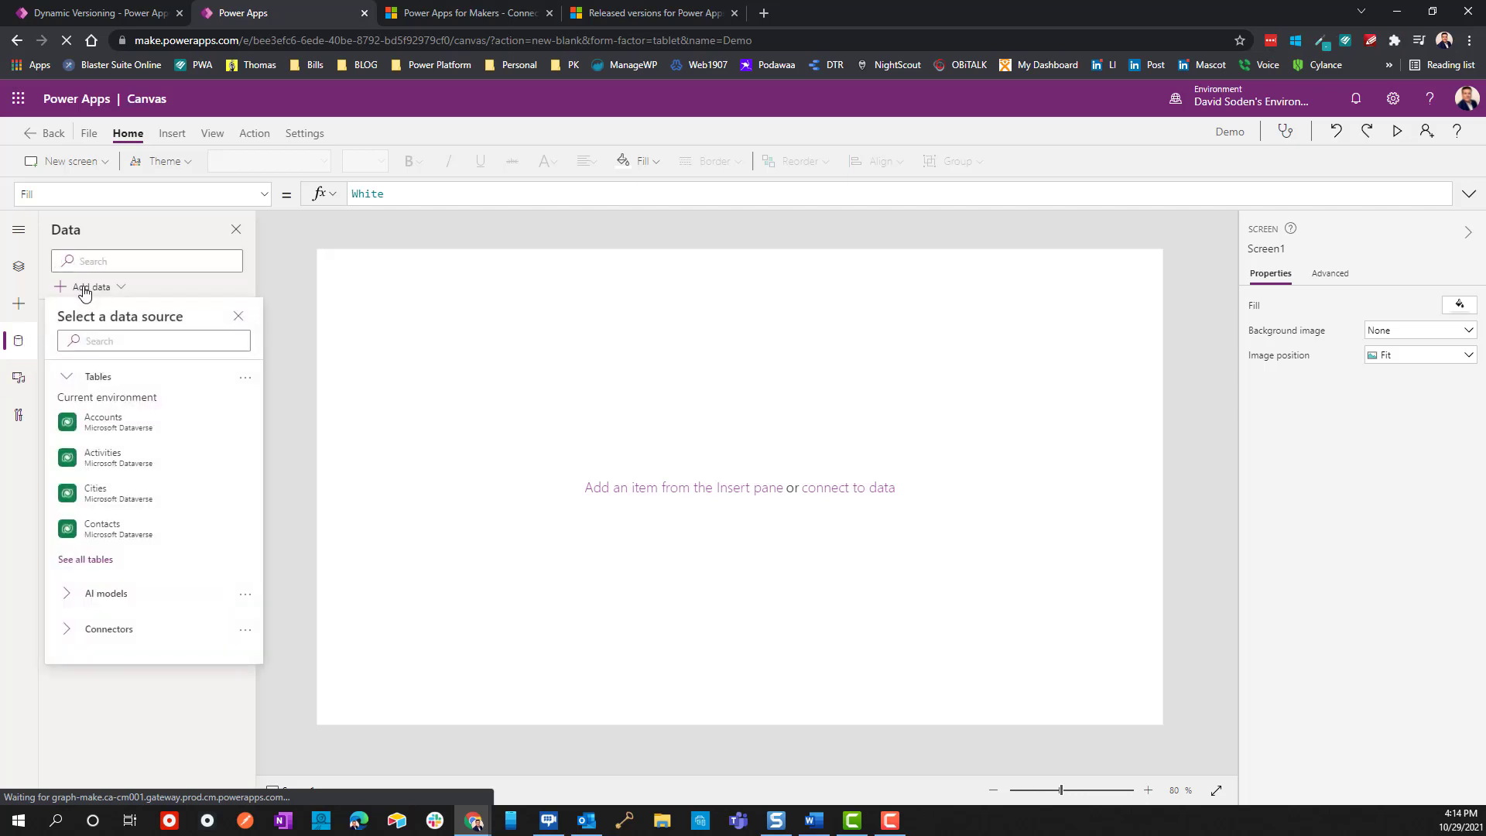
left_click(117, 338)
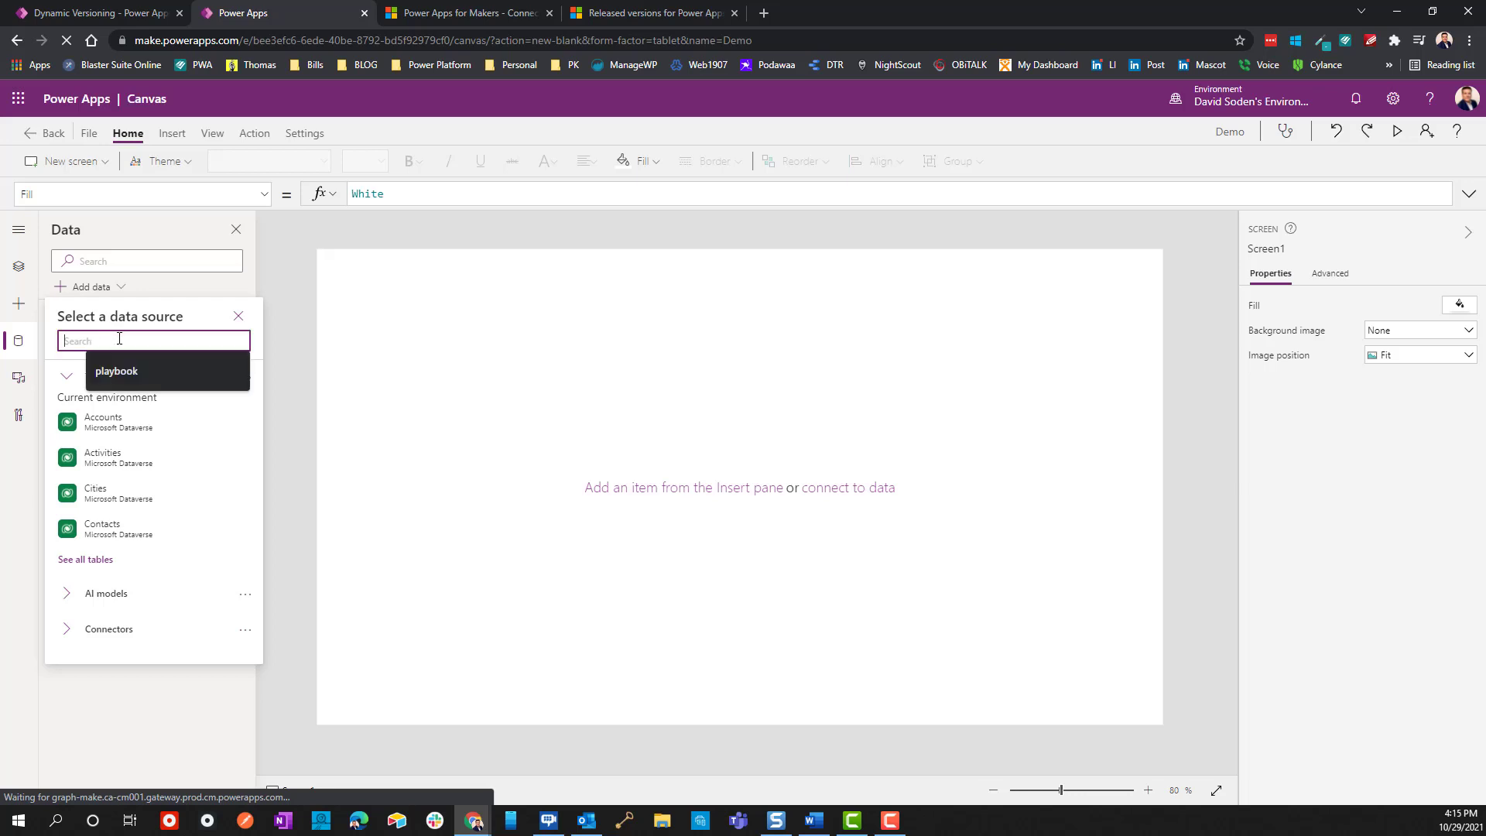
type("power")
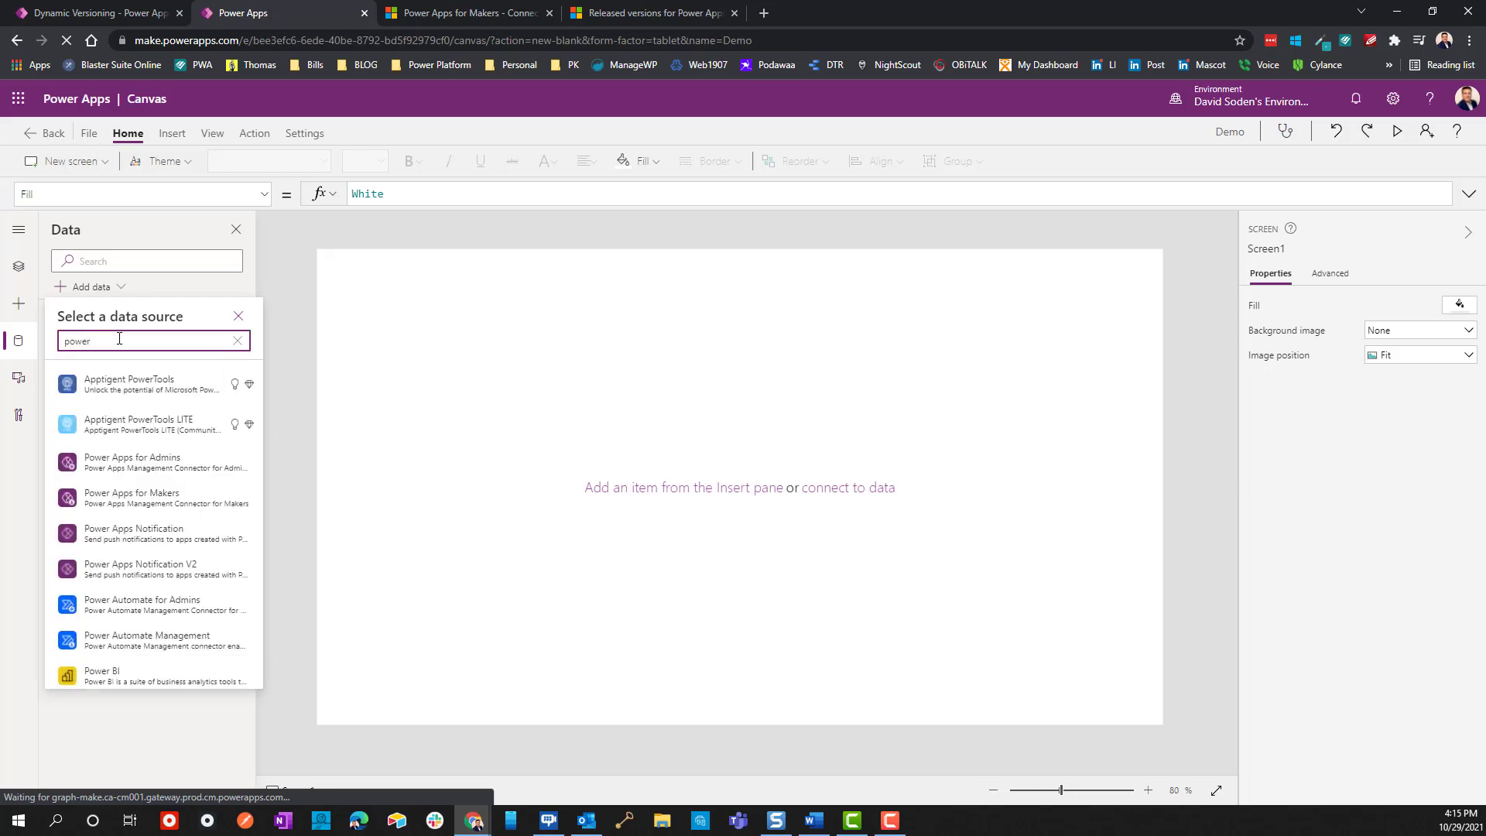
type(" apps")
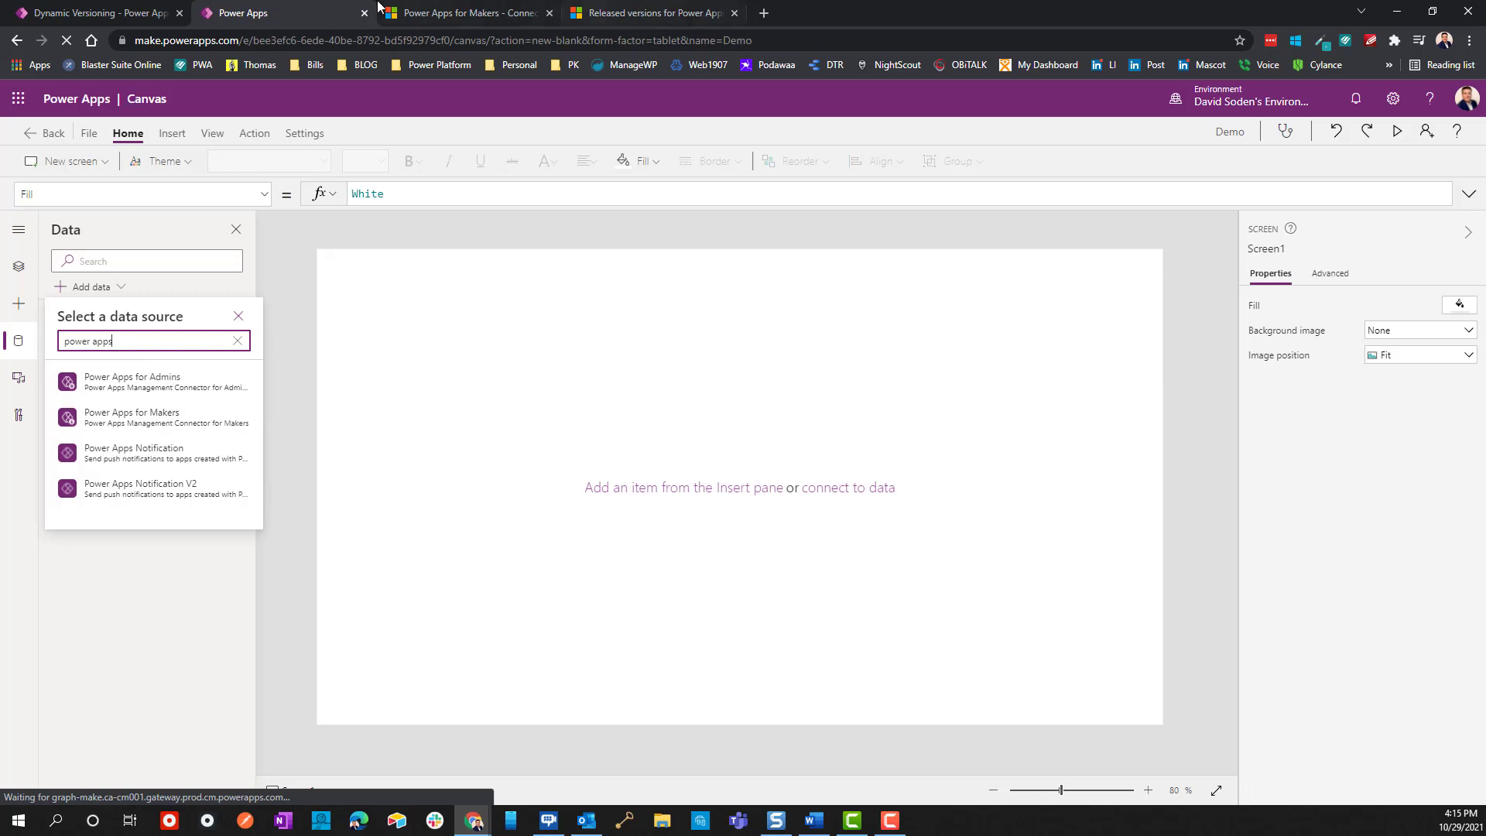
Step: Examine the Power Apps for Makers connector documentation, including its list of actions for apps, versions and connections
left_click(469, 13)
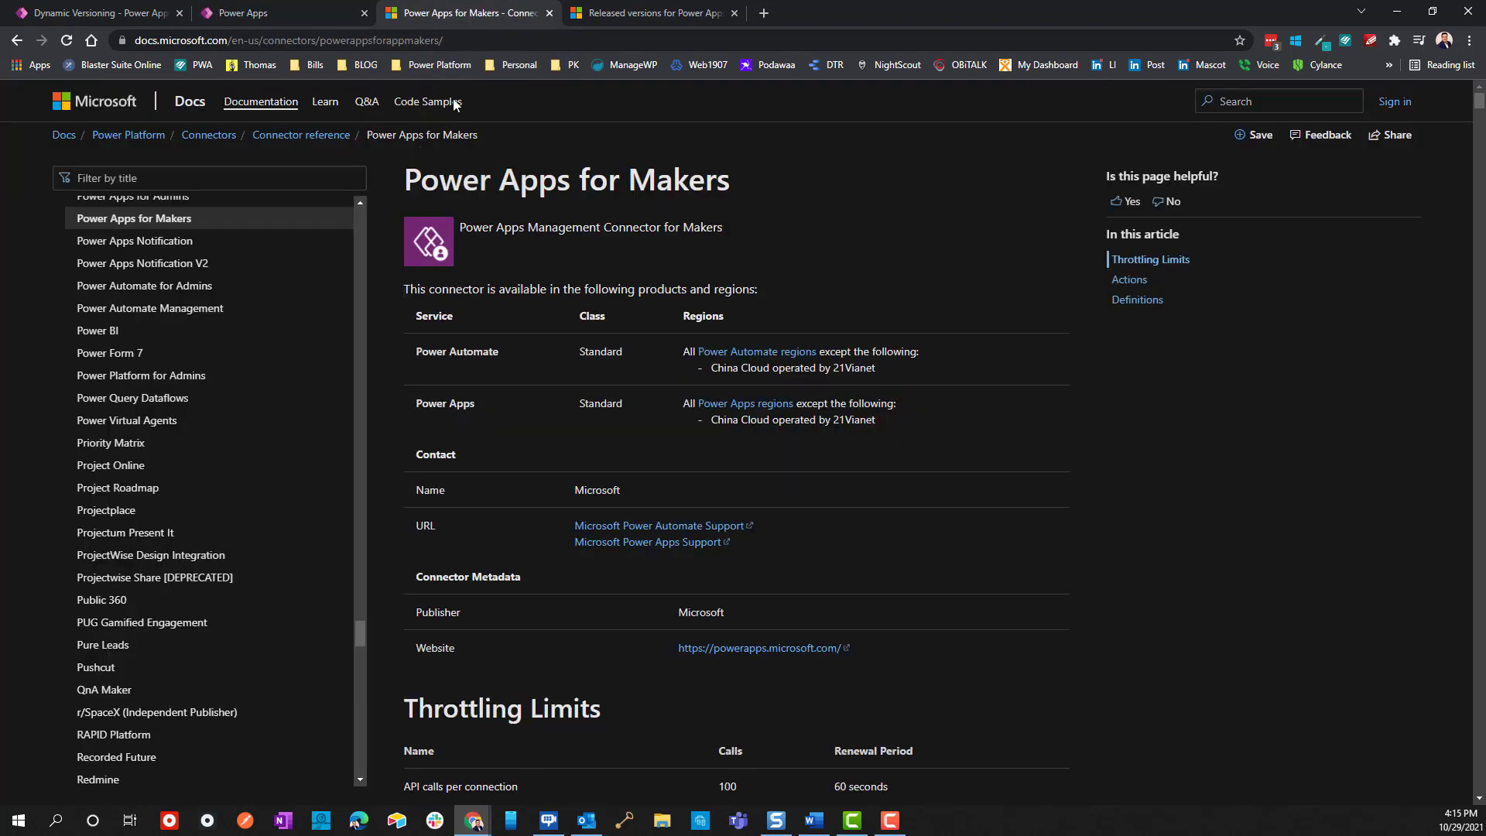
scroll(534, 478, "down", 9)
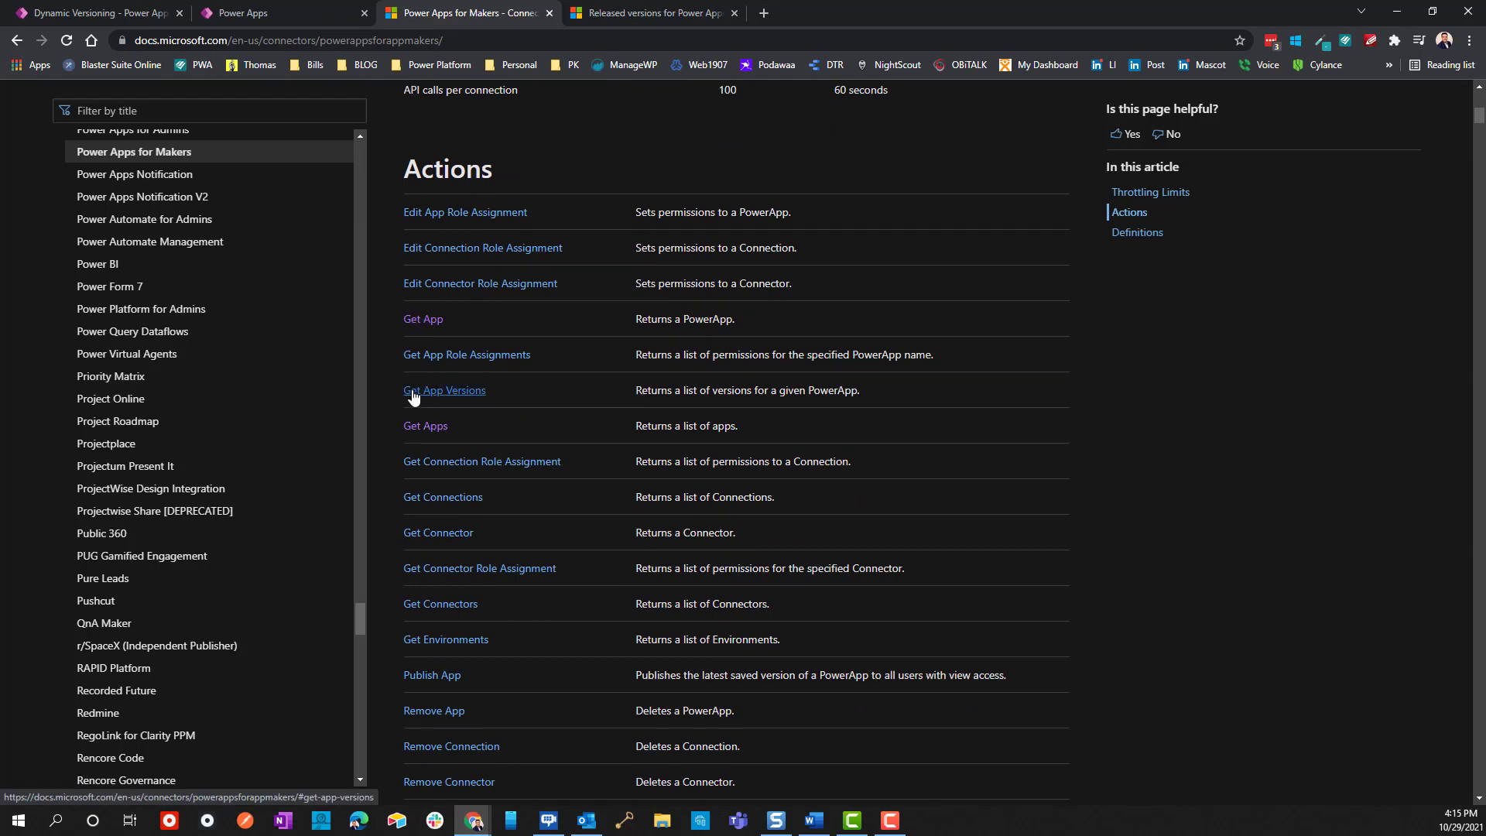
scroll(454, 573, "down", 1)
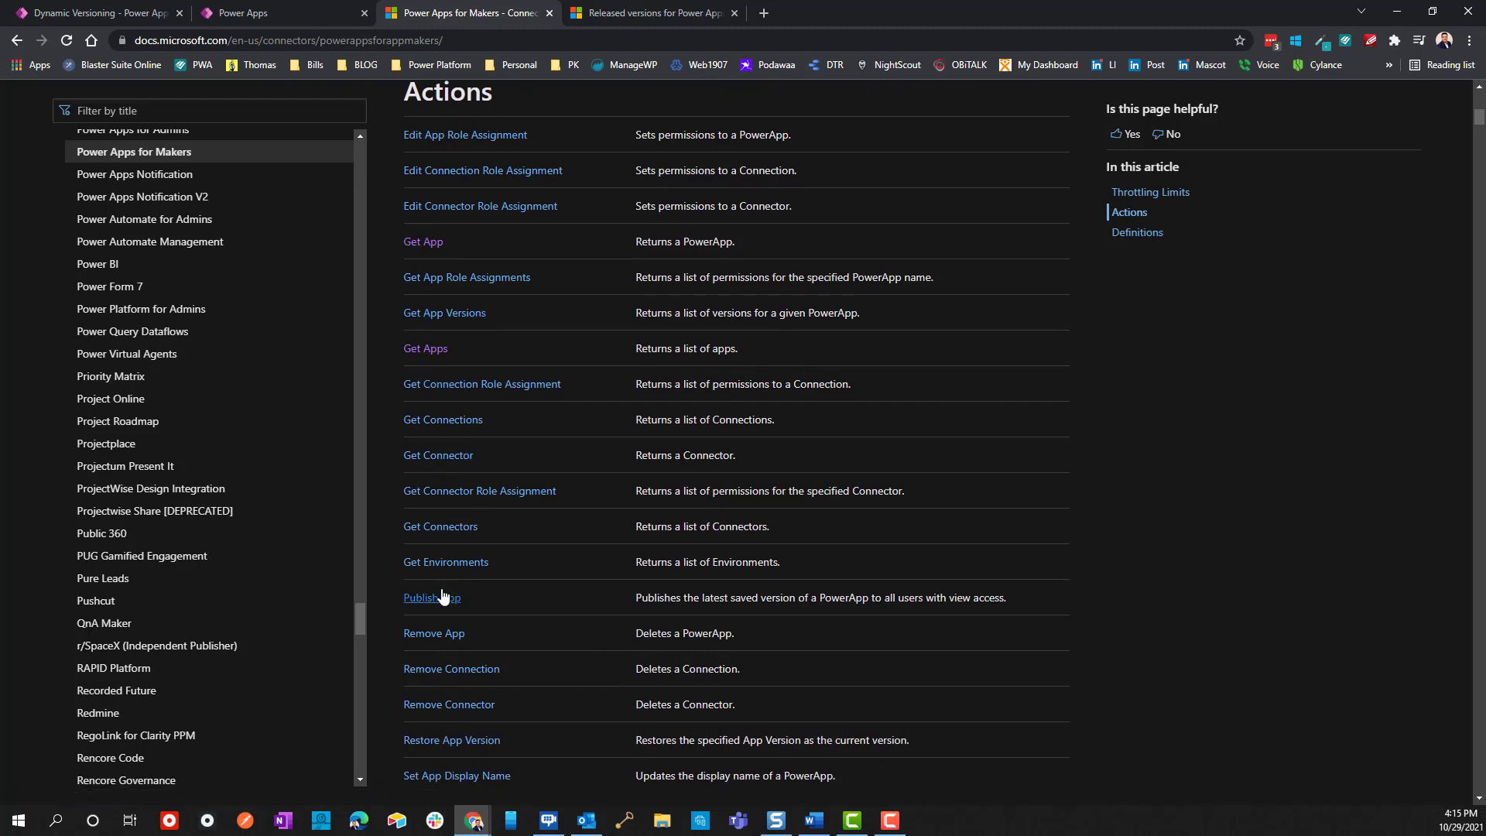
scroll(442, 635, "down", 1)
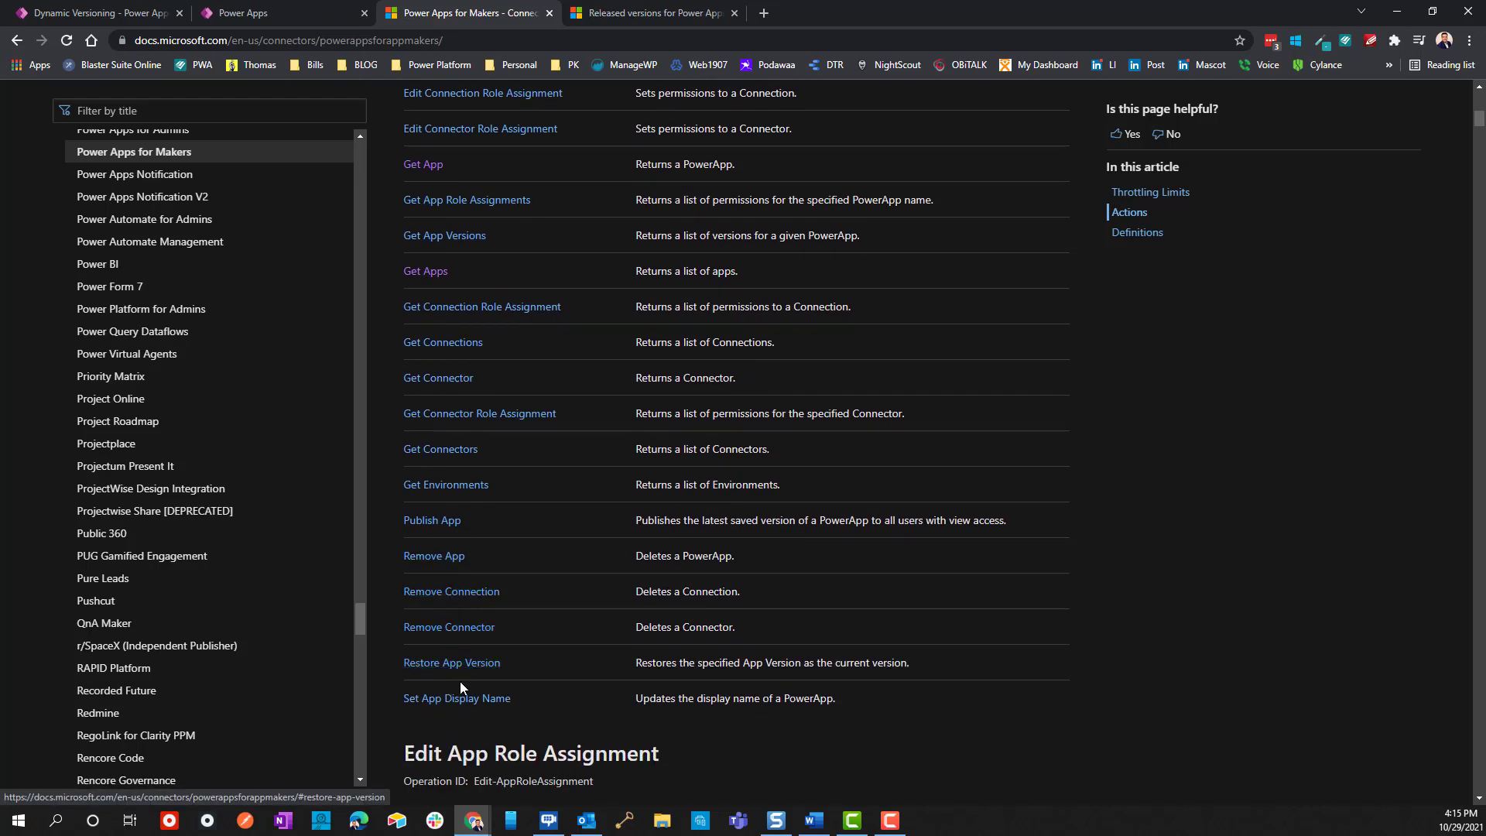
scroll(463, 672, "down", 1)
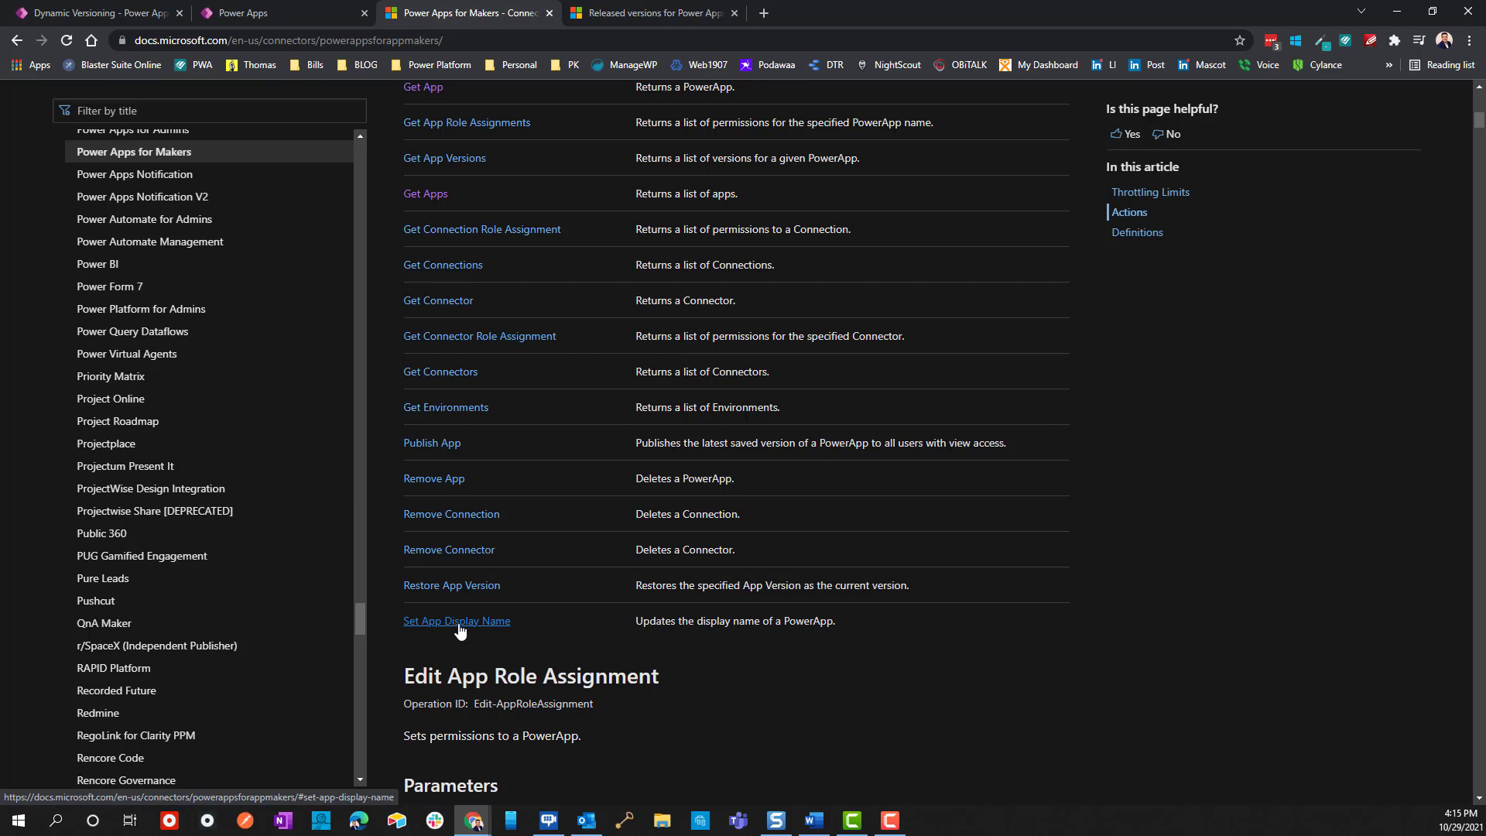
scroll(538, 568, "up", 3)
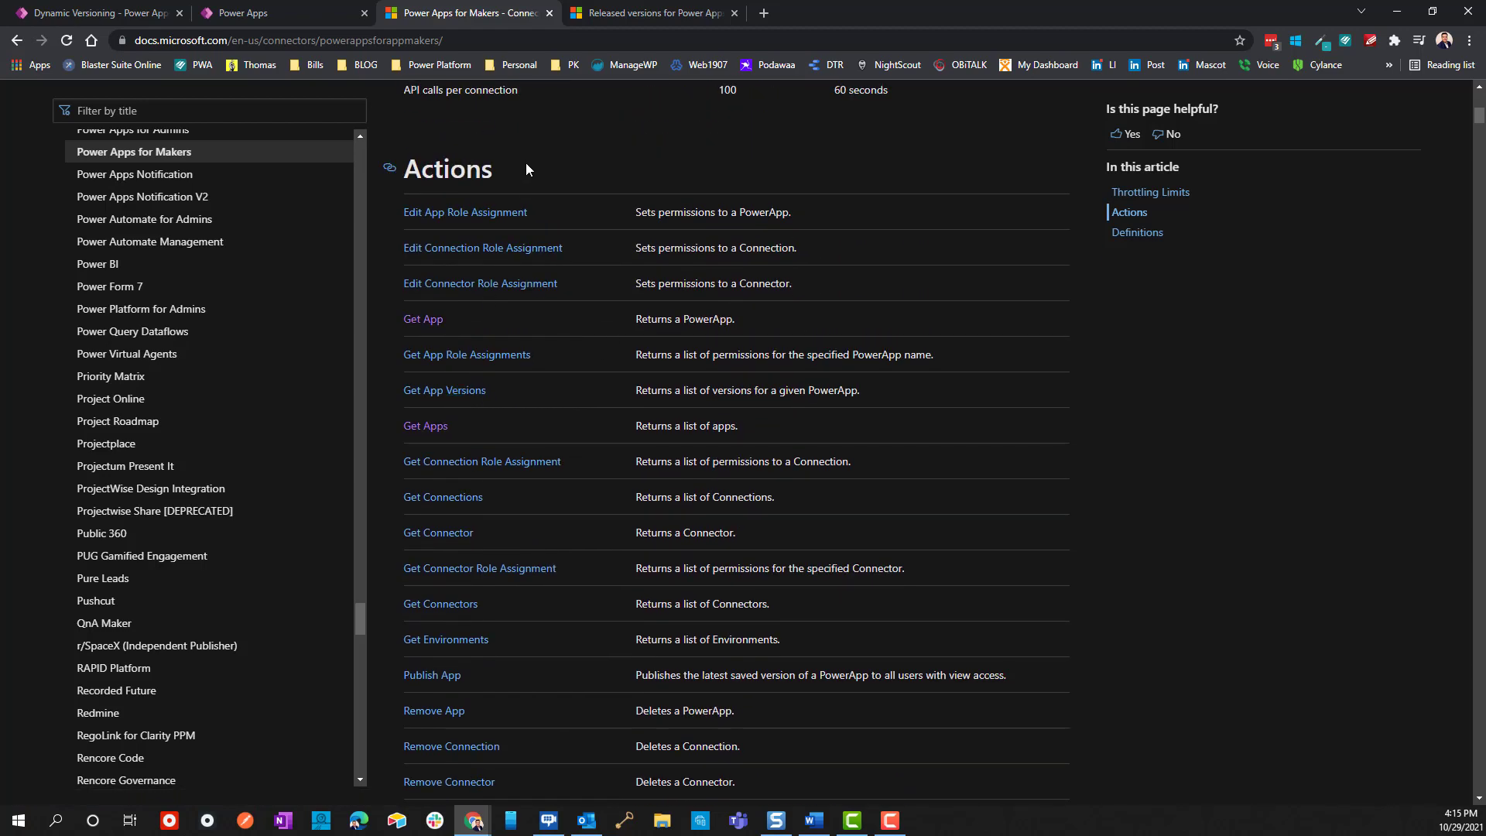
scroll(531, 284, "up", 2)
scroll(532, 284, "up", 7)
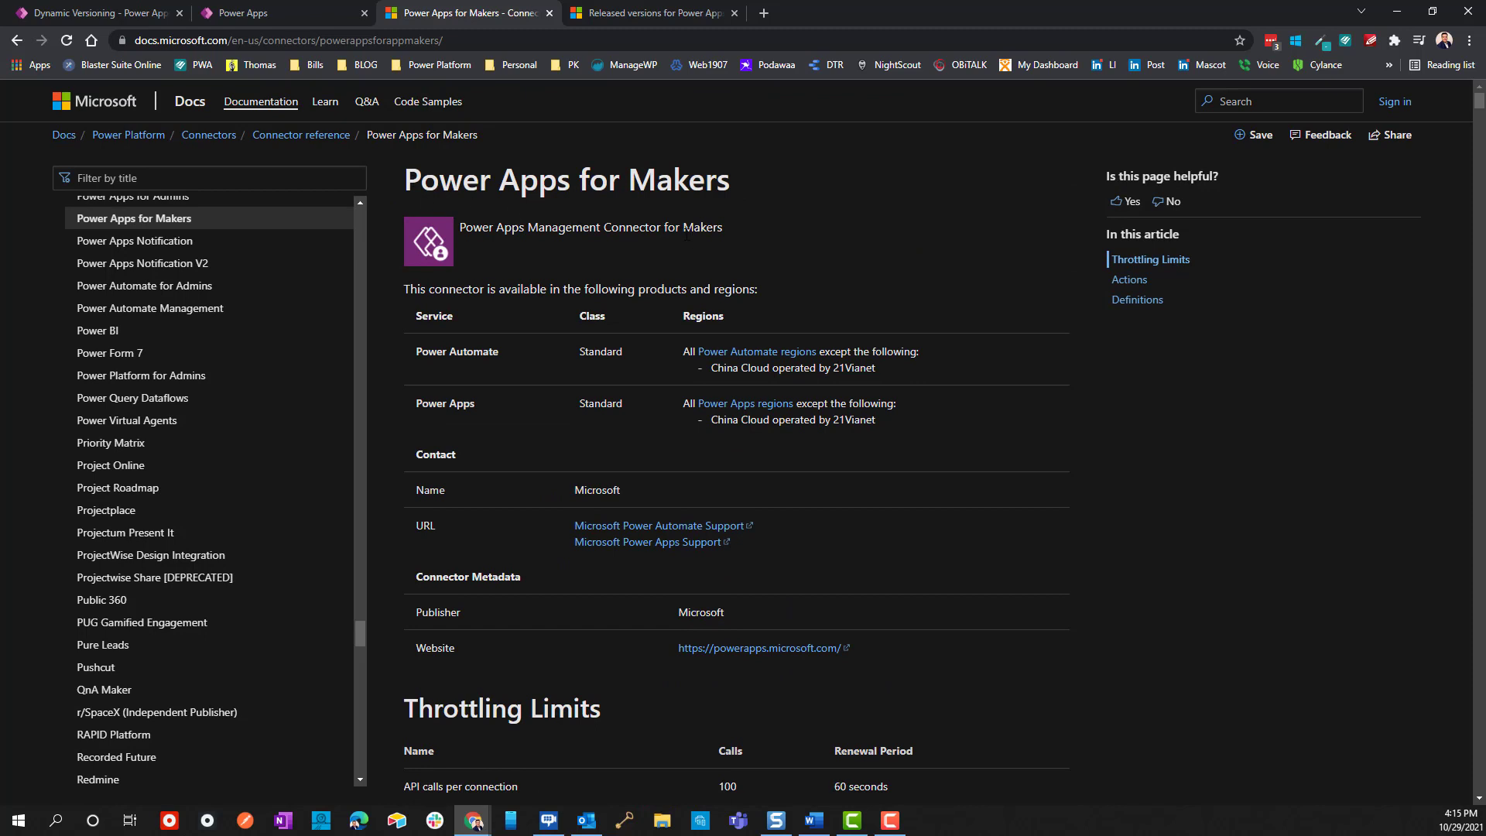
Step: Go back to the Demo app and add the Power Apps for Makers connector using the existing connection
left_click(302, 12)
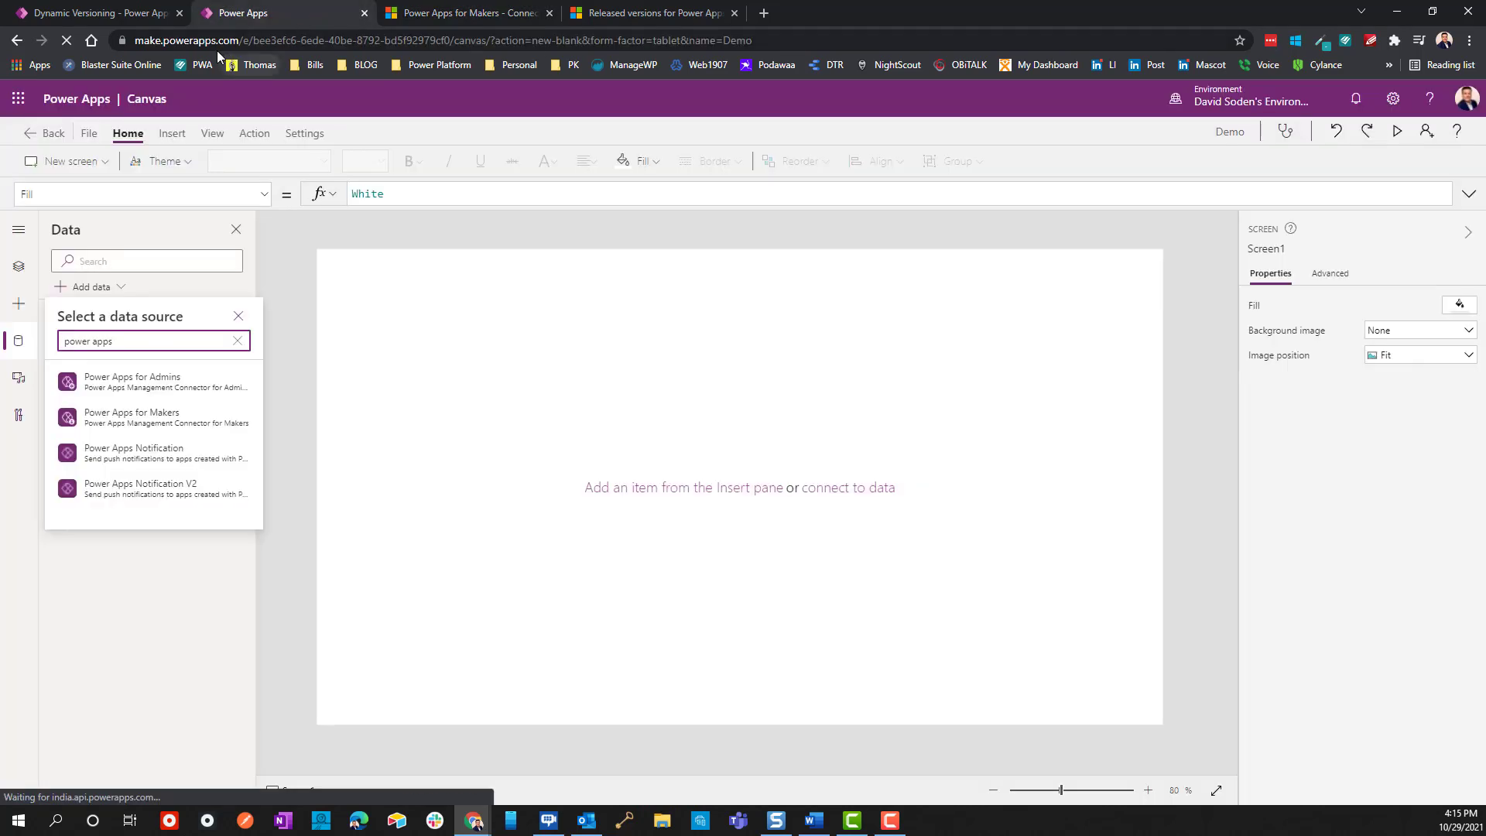
left_click(131, 425)
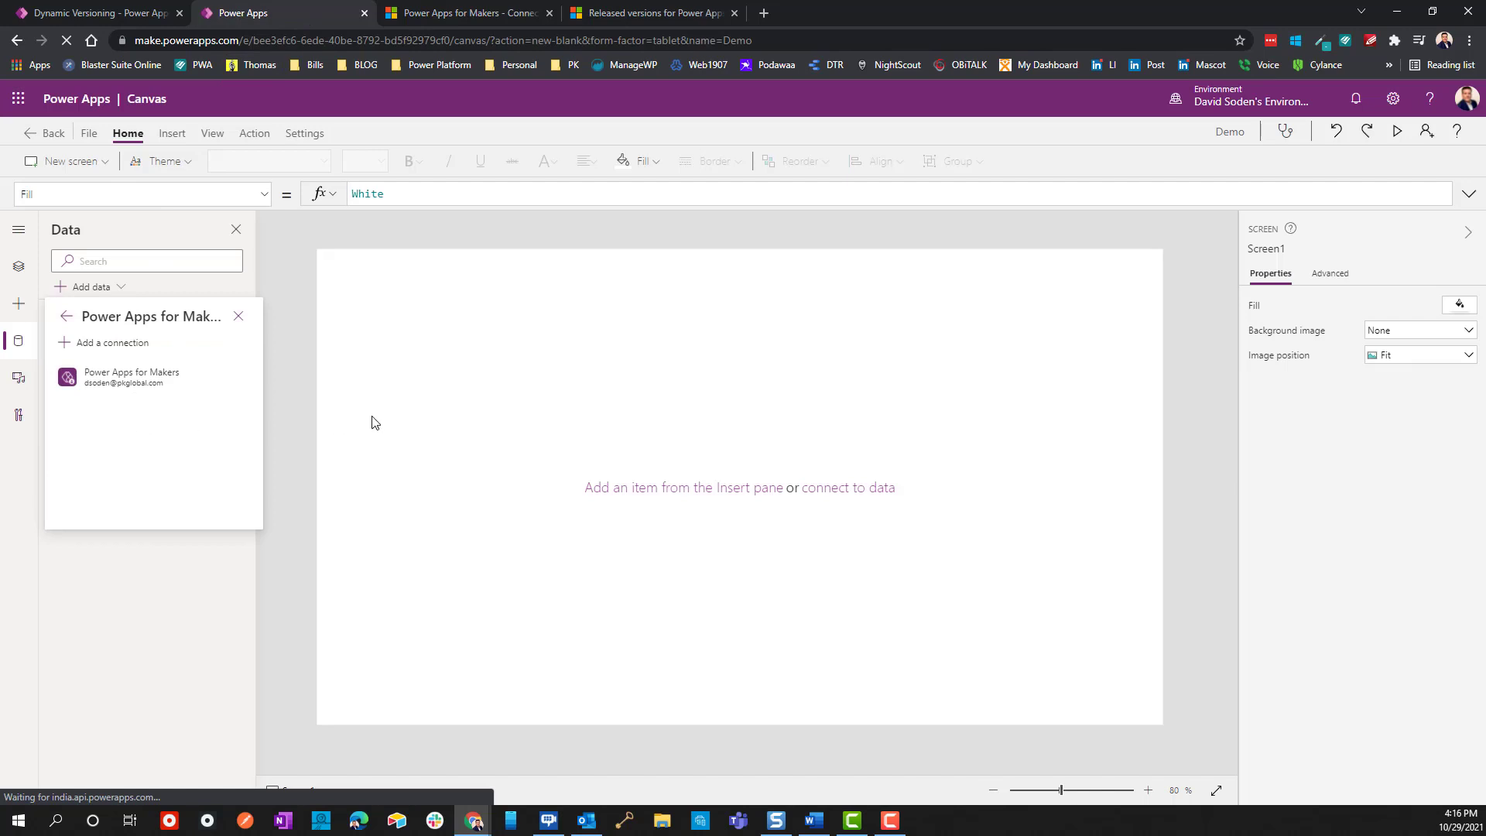
left_click(138, 378)
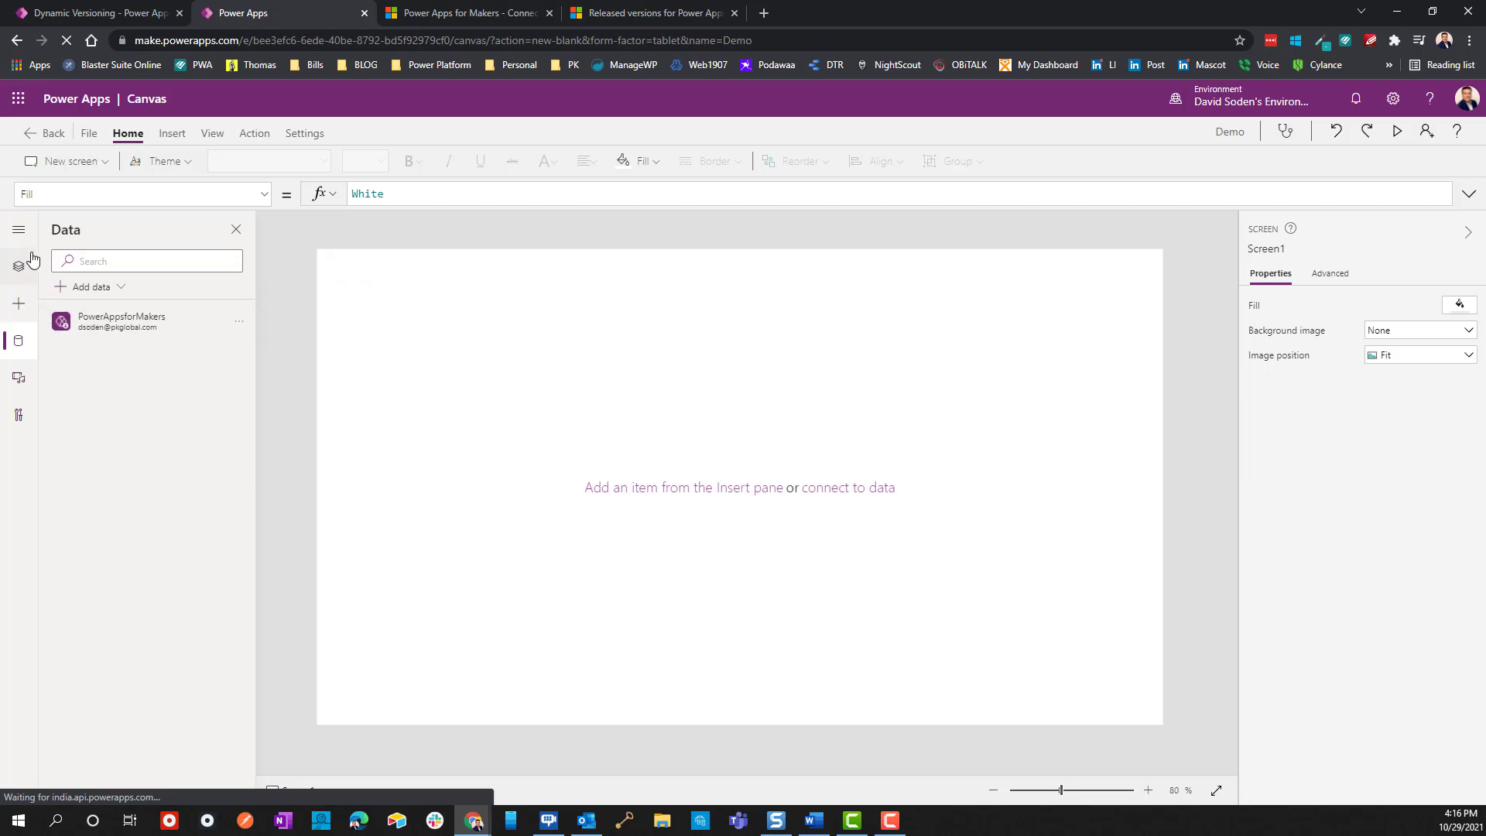
Step: Paste the copied AppInfo and AppVersions Set formulas into the App object's OnStart property and expand the formula bar
left_click(20, 273)
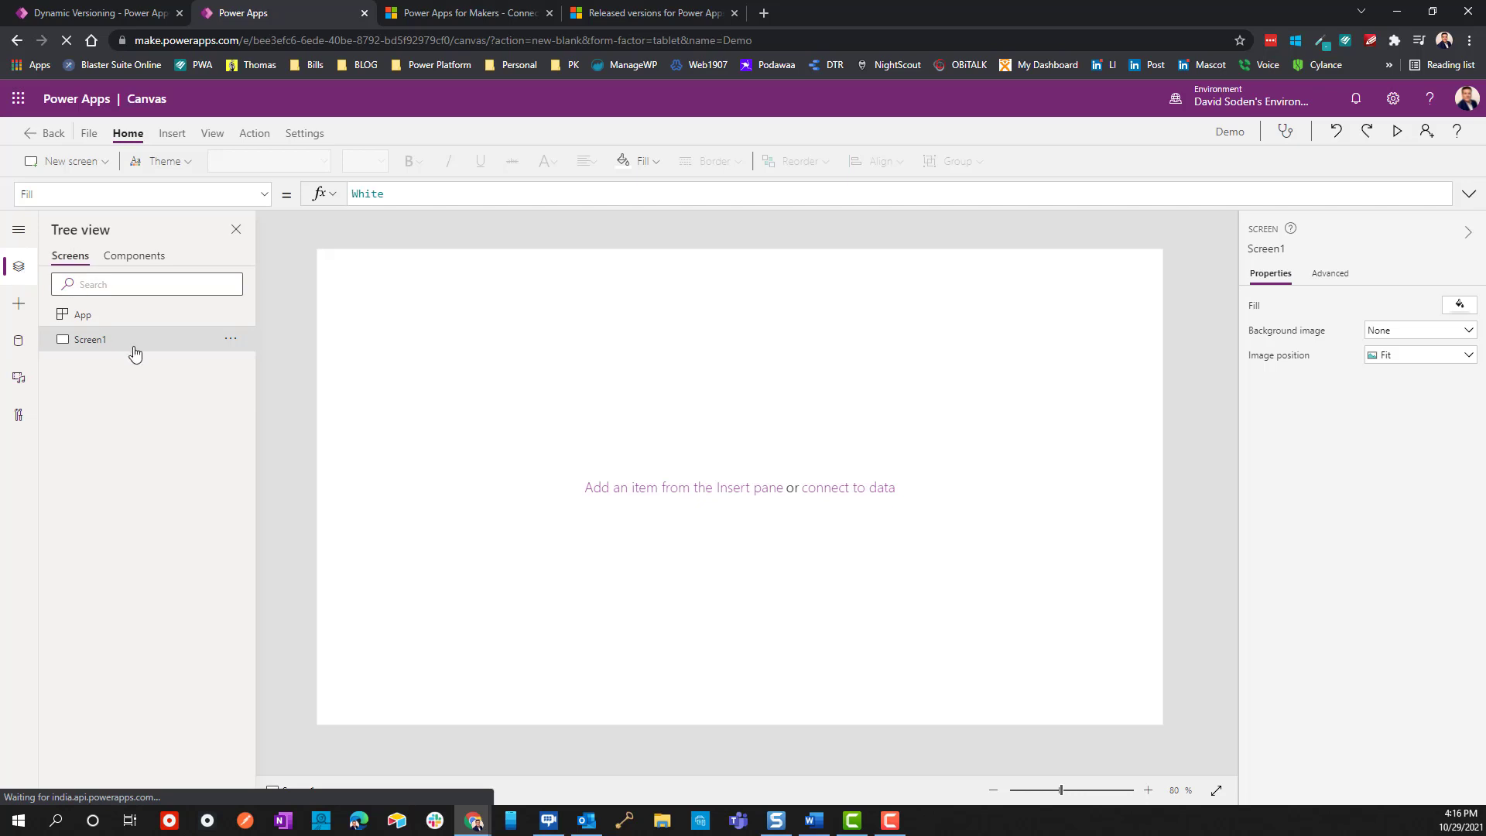
left_click(71, 315)
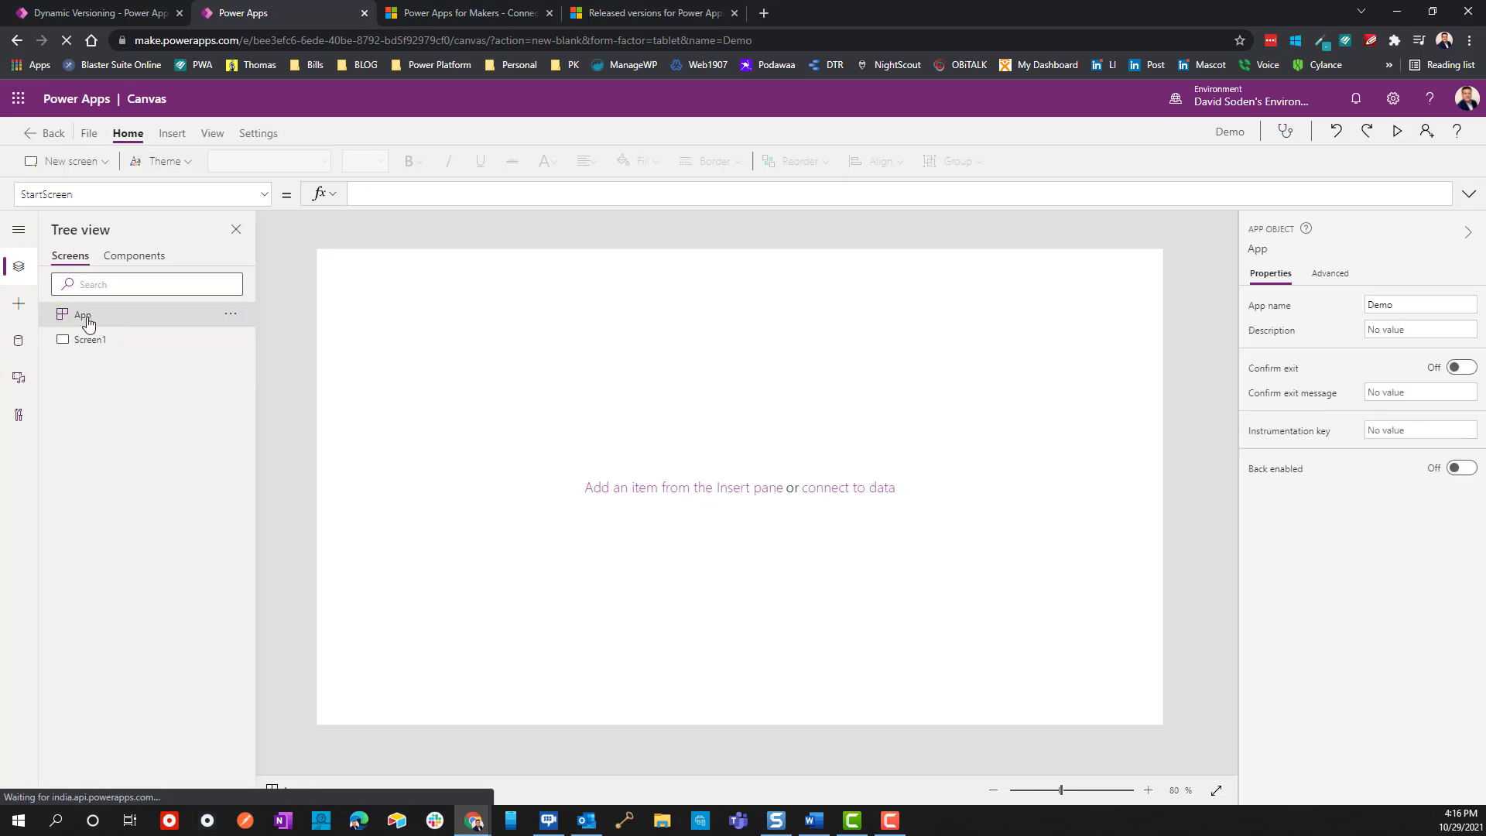
left_click(85, 195)
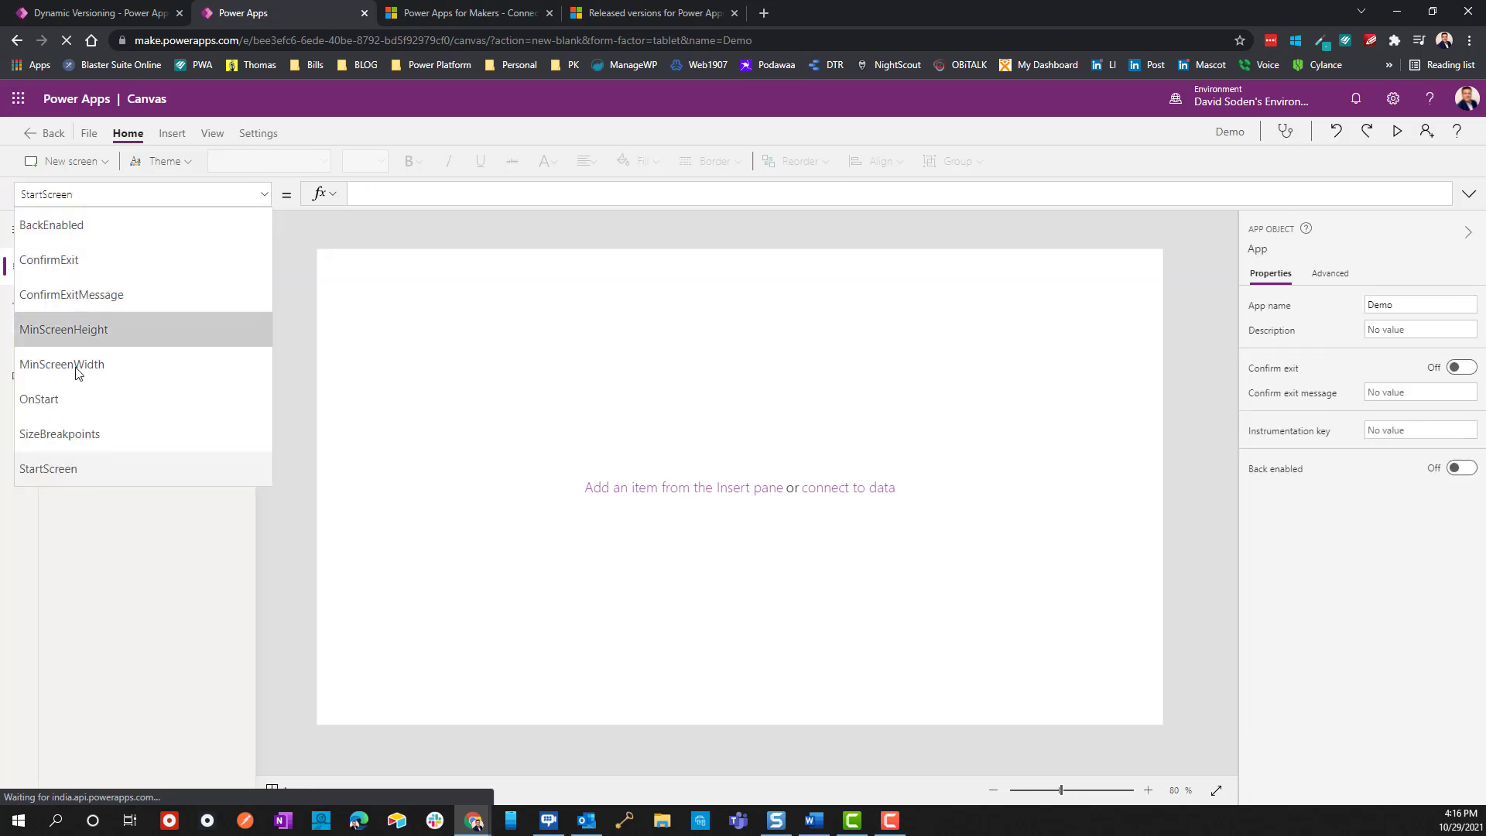
left_click(58, 400)
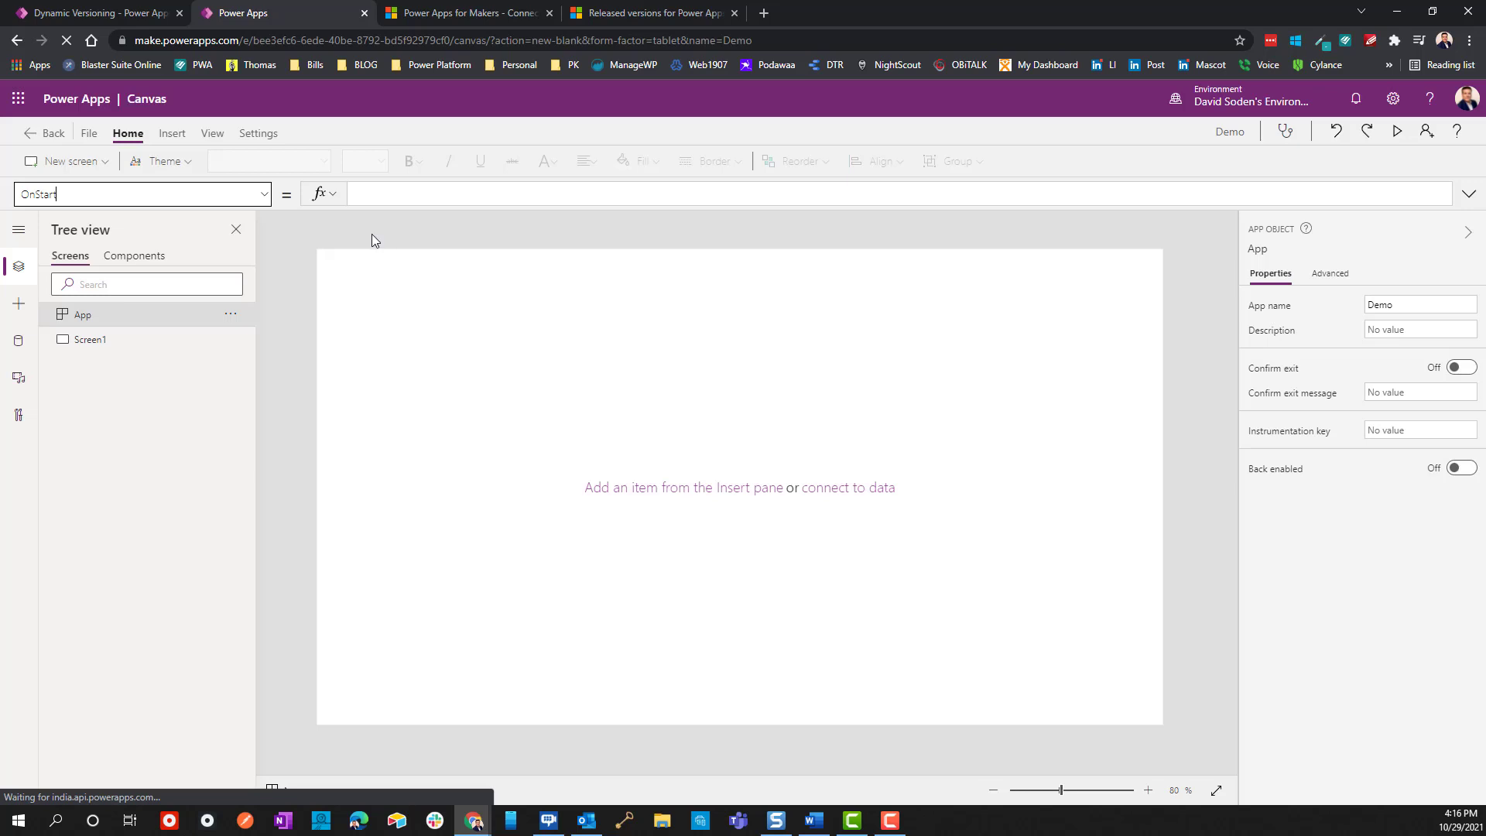
left_click(386, 197)
type("Set(AppVersions, PowerAppsForMakers.GetAppVersions(AppInfo.name).value)")
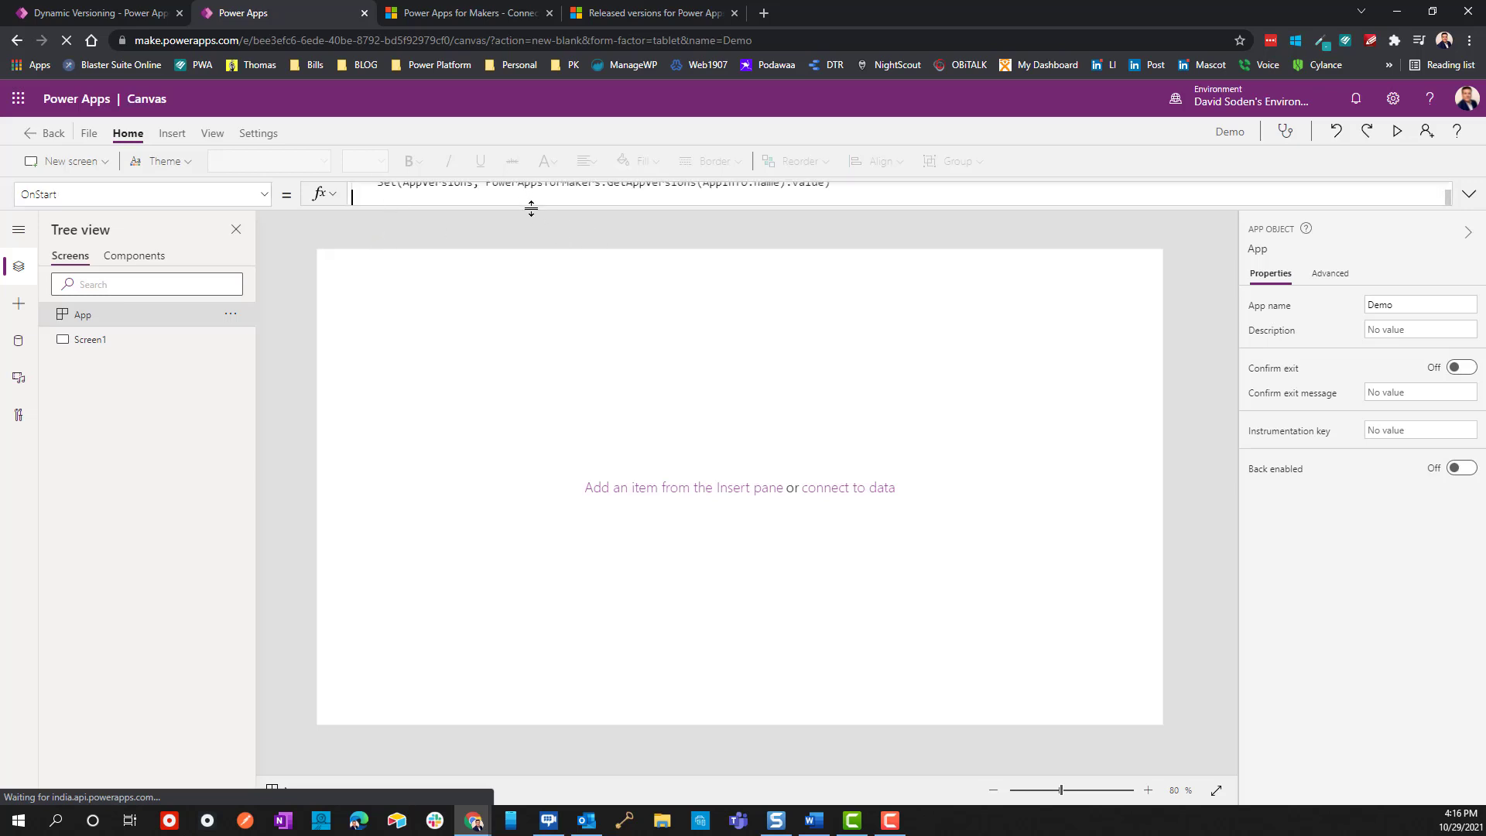
left_click(532, 203)
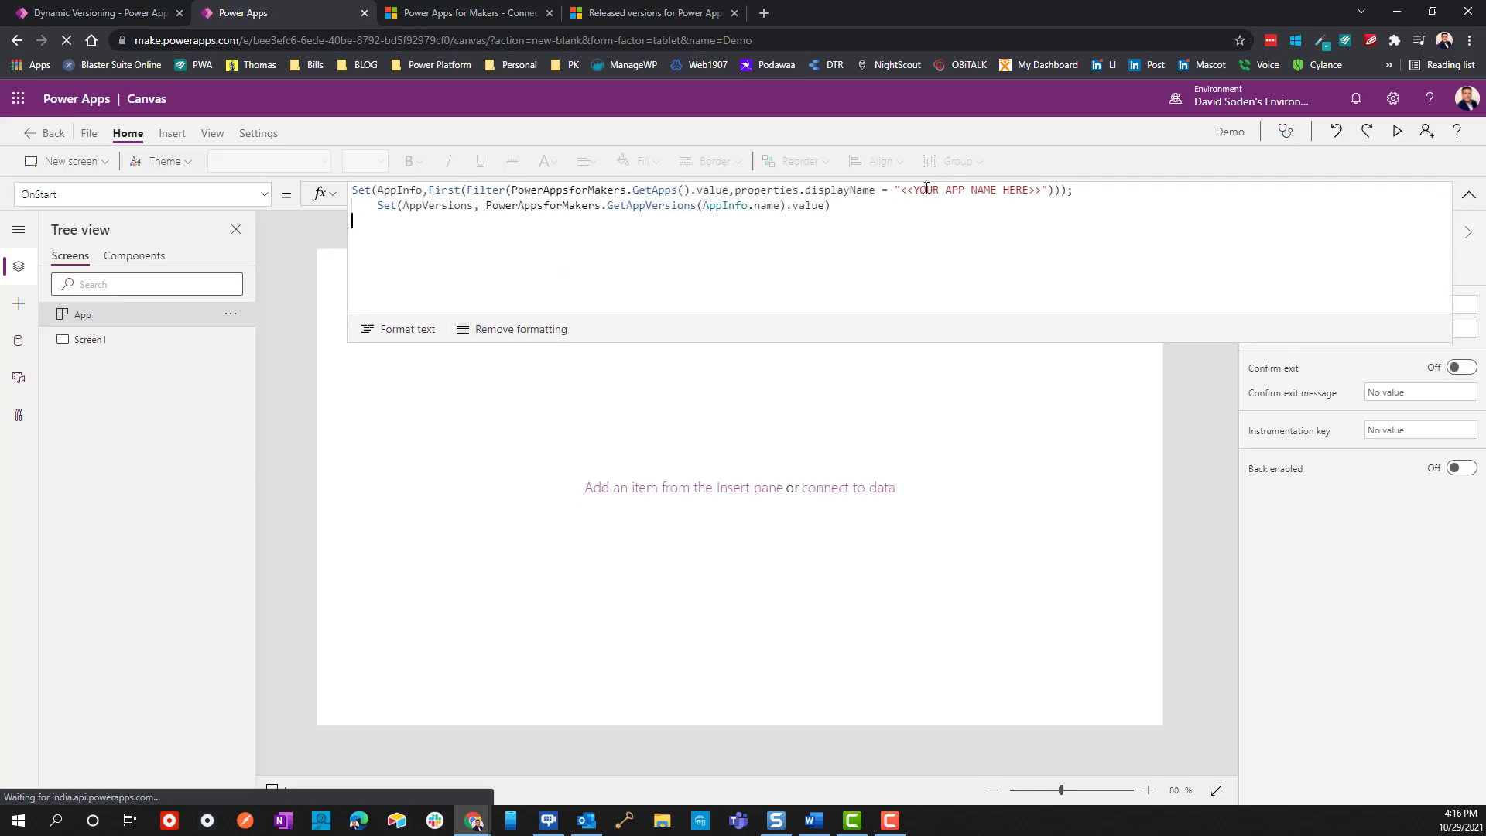
Step: Replace the app name placeholder in the OnStart AppInfo formula with Demo
key("shift+Right")
key("shift+Right")
key("shift+Right")
key("shift+Right")
key("shift+Right")
key("shift+Right")
key("shift+Right")
key("shift+Right")
key("shift+Right")
key("shift+Right")
key("shift+Right")
key("shift+Right")
key("shift+Right")
key("shift+Right")
key("shift+Right")
key("shift+Right")
key("shift+Right")
key("shift+Right")
key("shift+Right")
key("shift+Right")
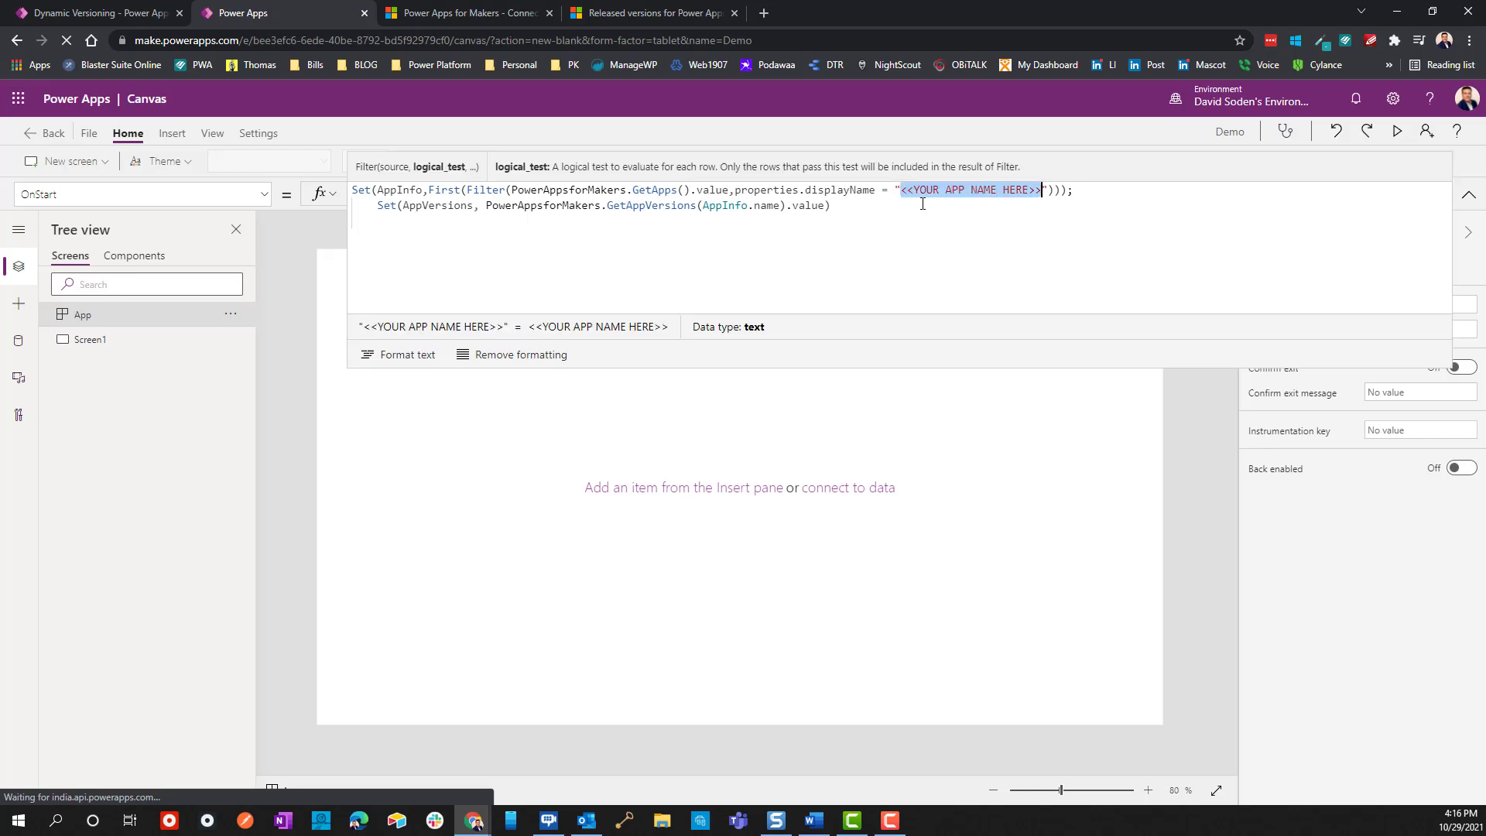
type("DEmo")
key("Left")
key("Left")
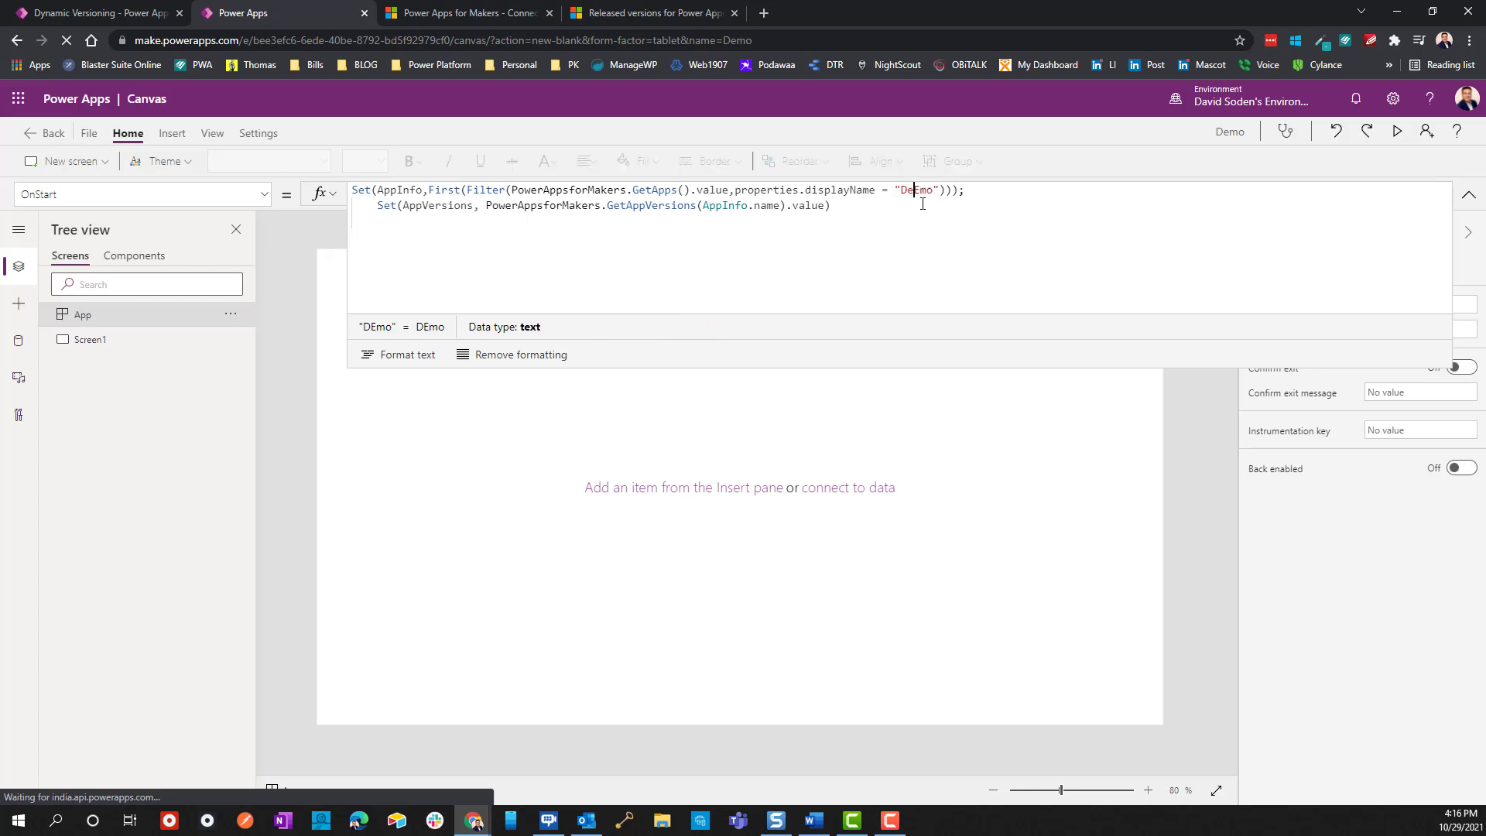
key("BackSpace")
type("e")
key("End")
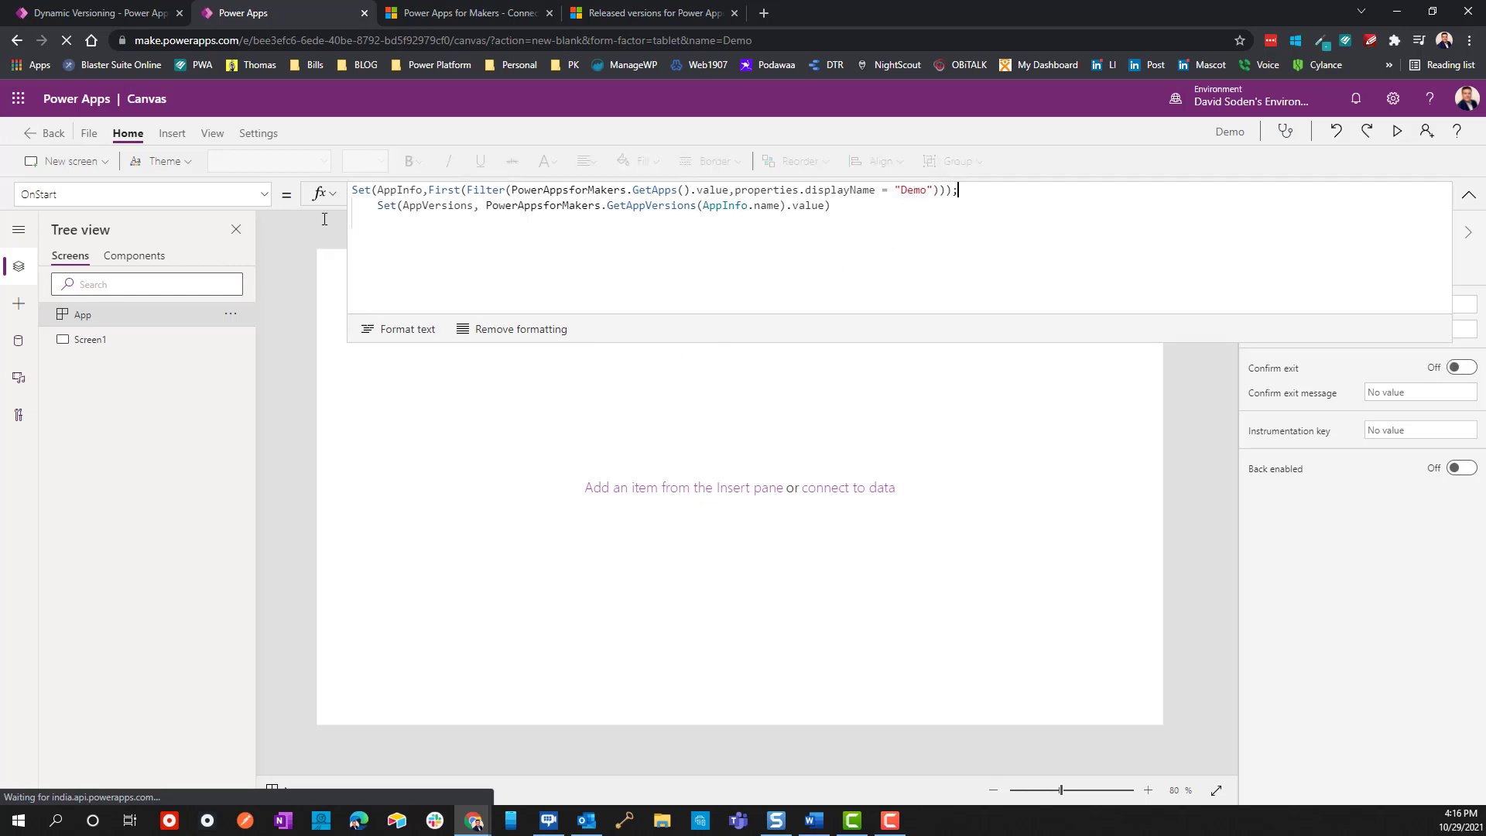
Step: Insert a label on Screen1, enlarge it to about 303 by 46, and place it in the canvas's bottom-right corner
left_click(172, 134)
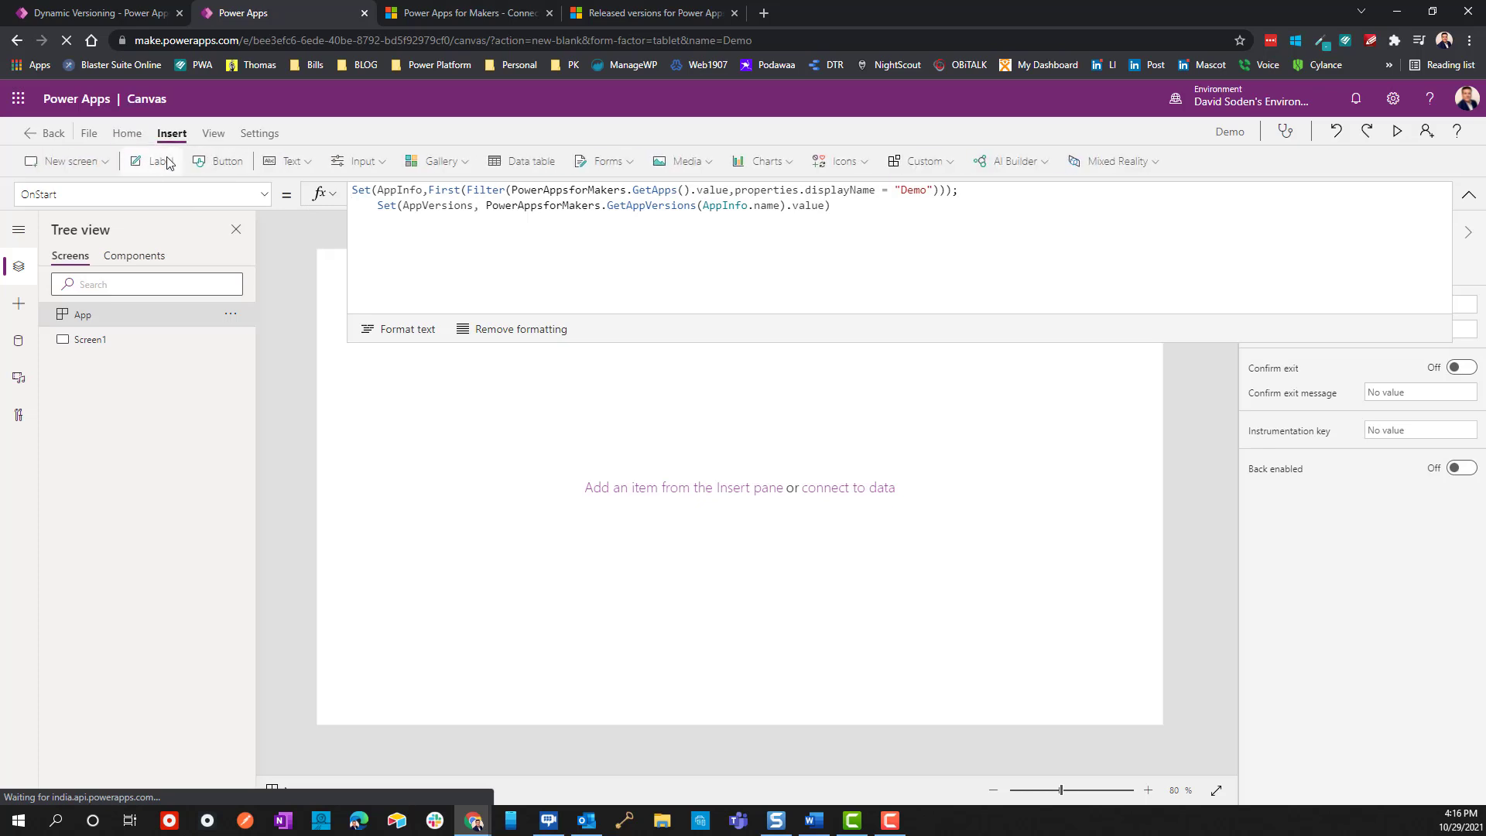
left_click(162, 161)
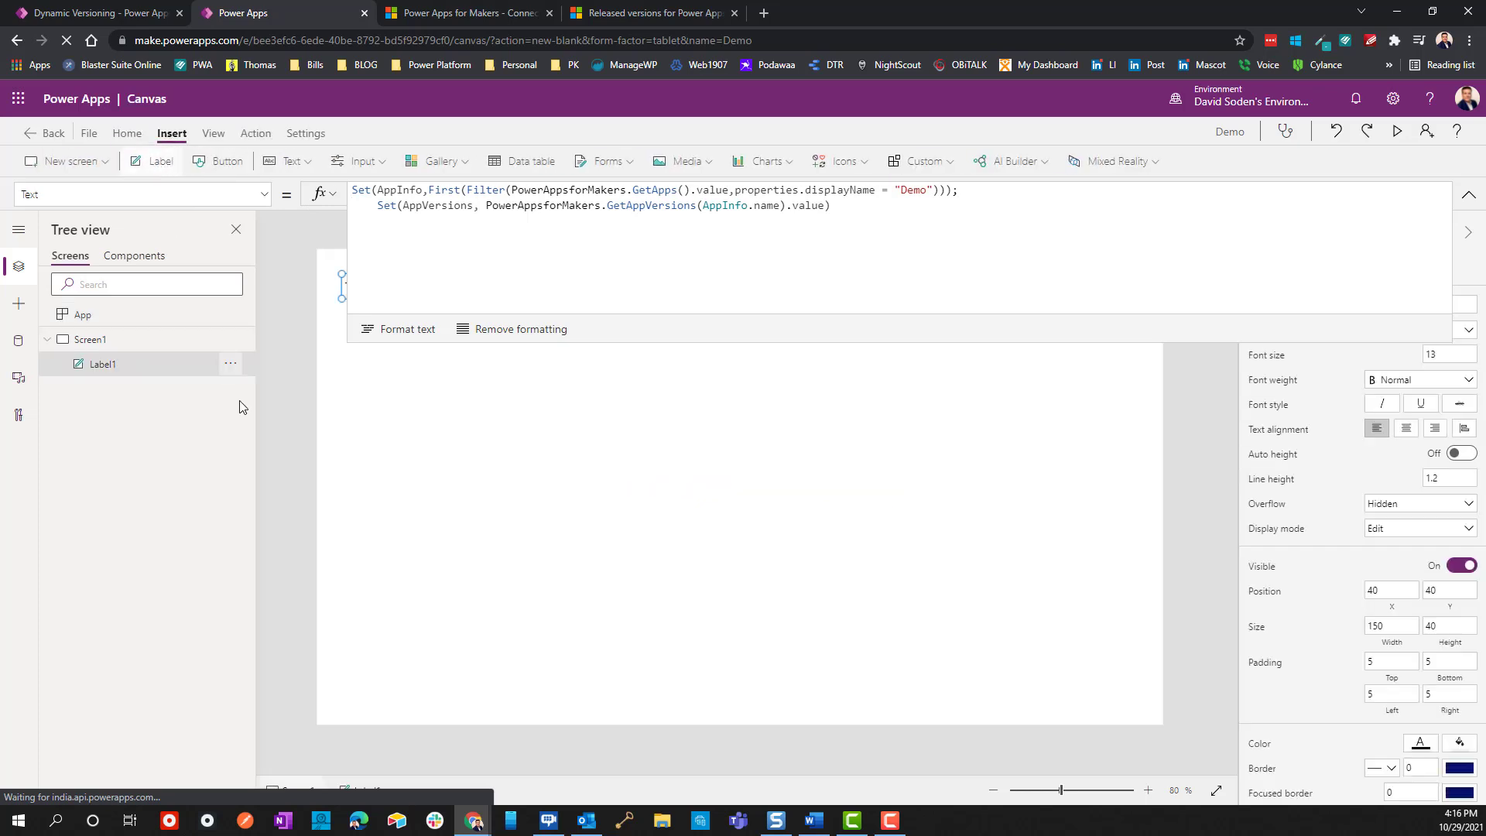
left_click(1468, 194)
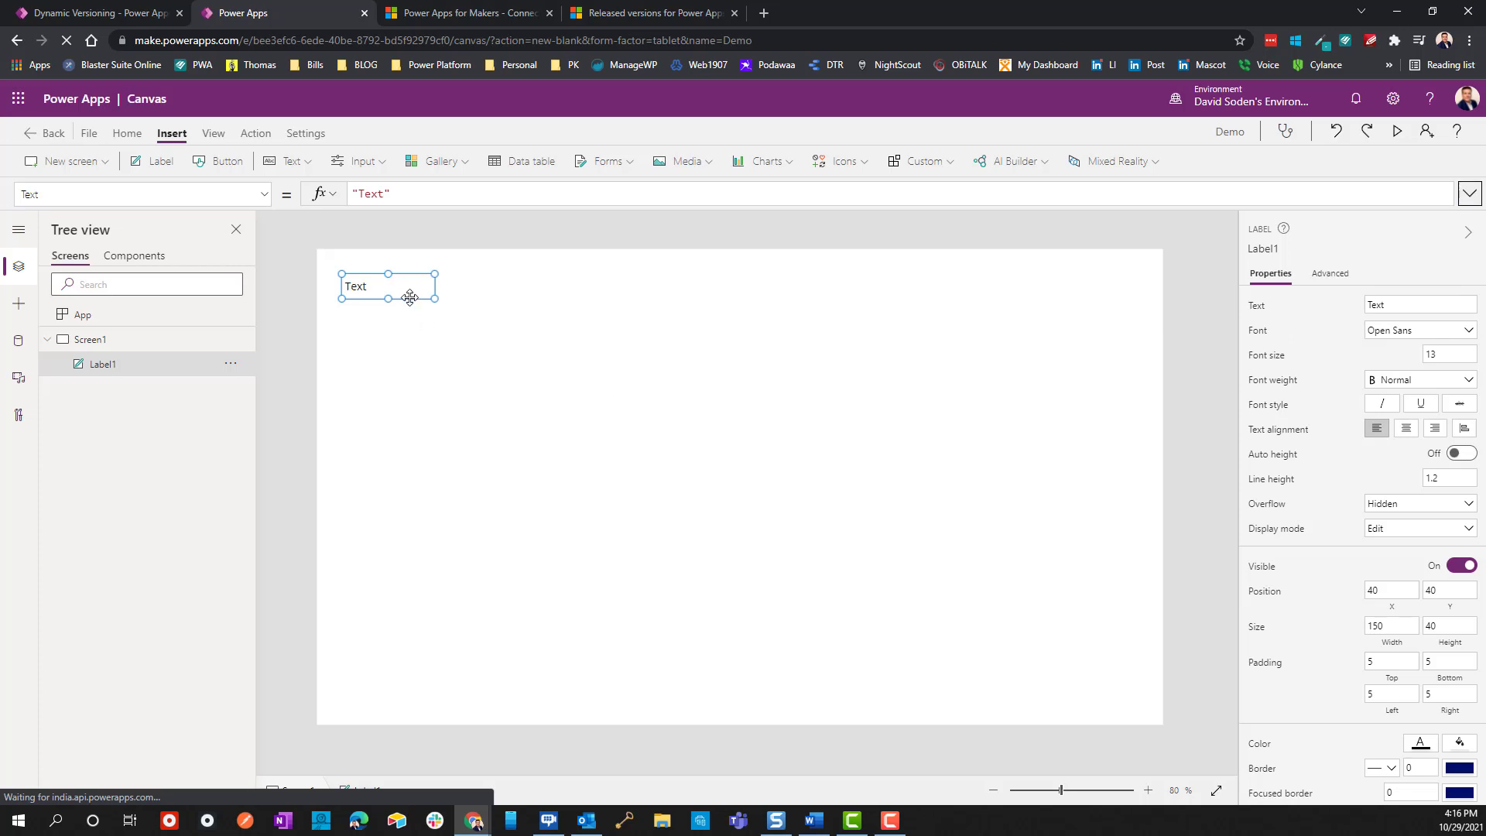
left_click_drag(409, 295, 892, 604)
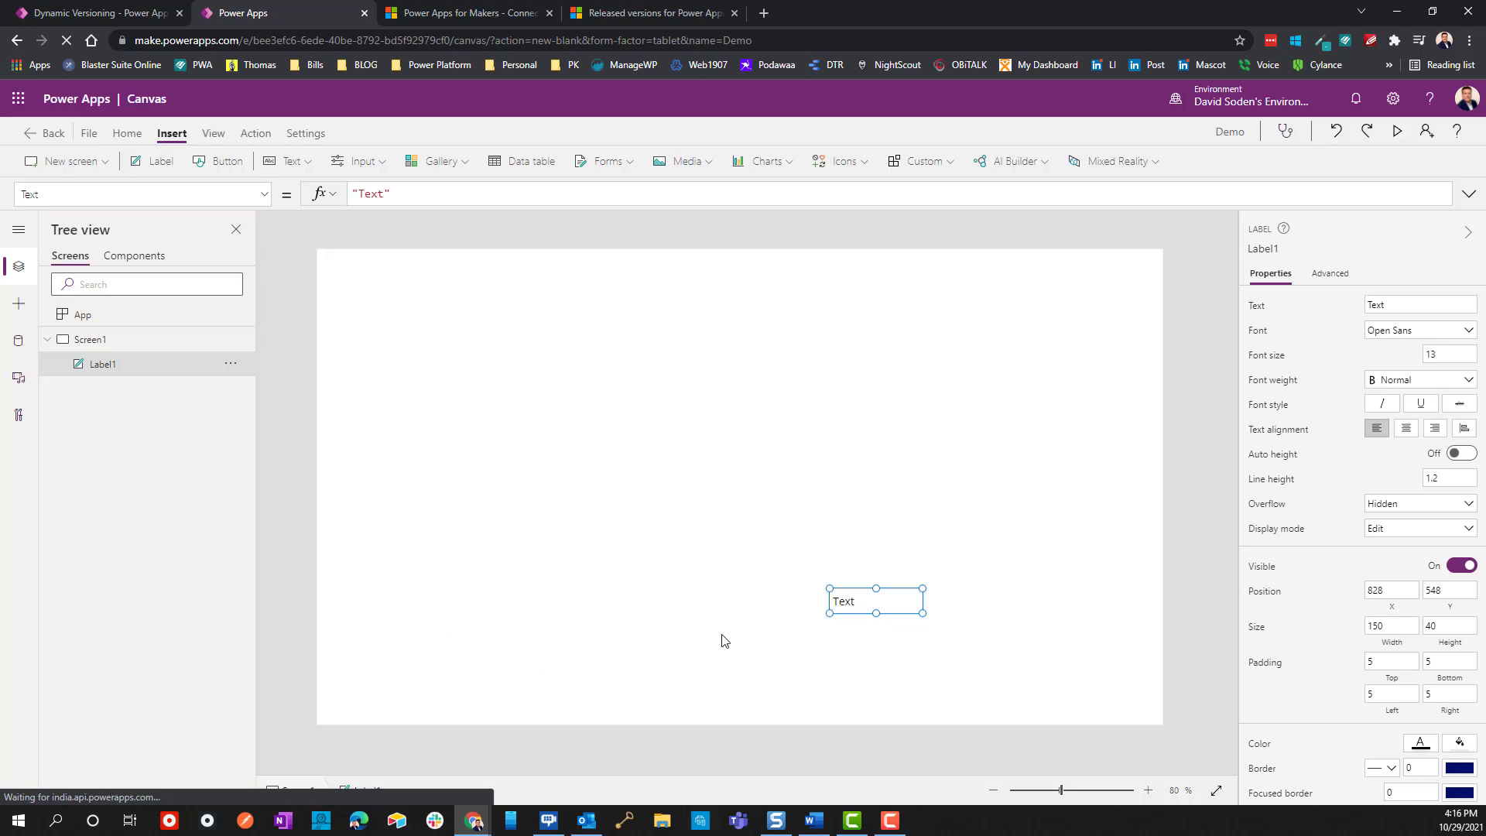
left_click_drag(857, 604, 842, 629)
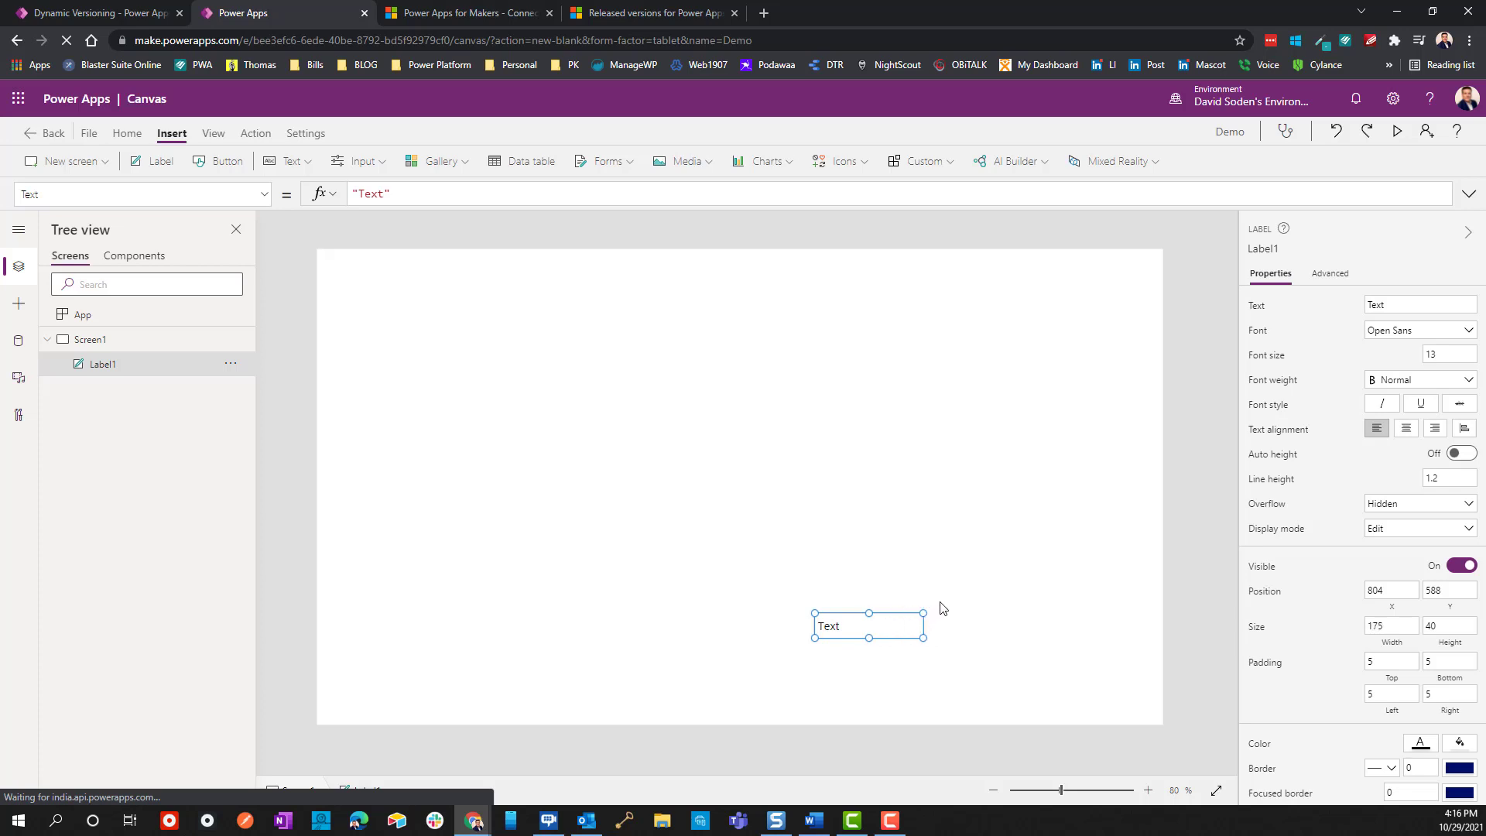
left_click_drag(910, 616, 1009, 614)
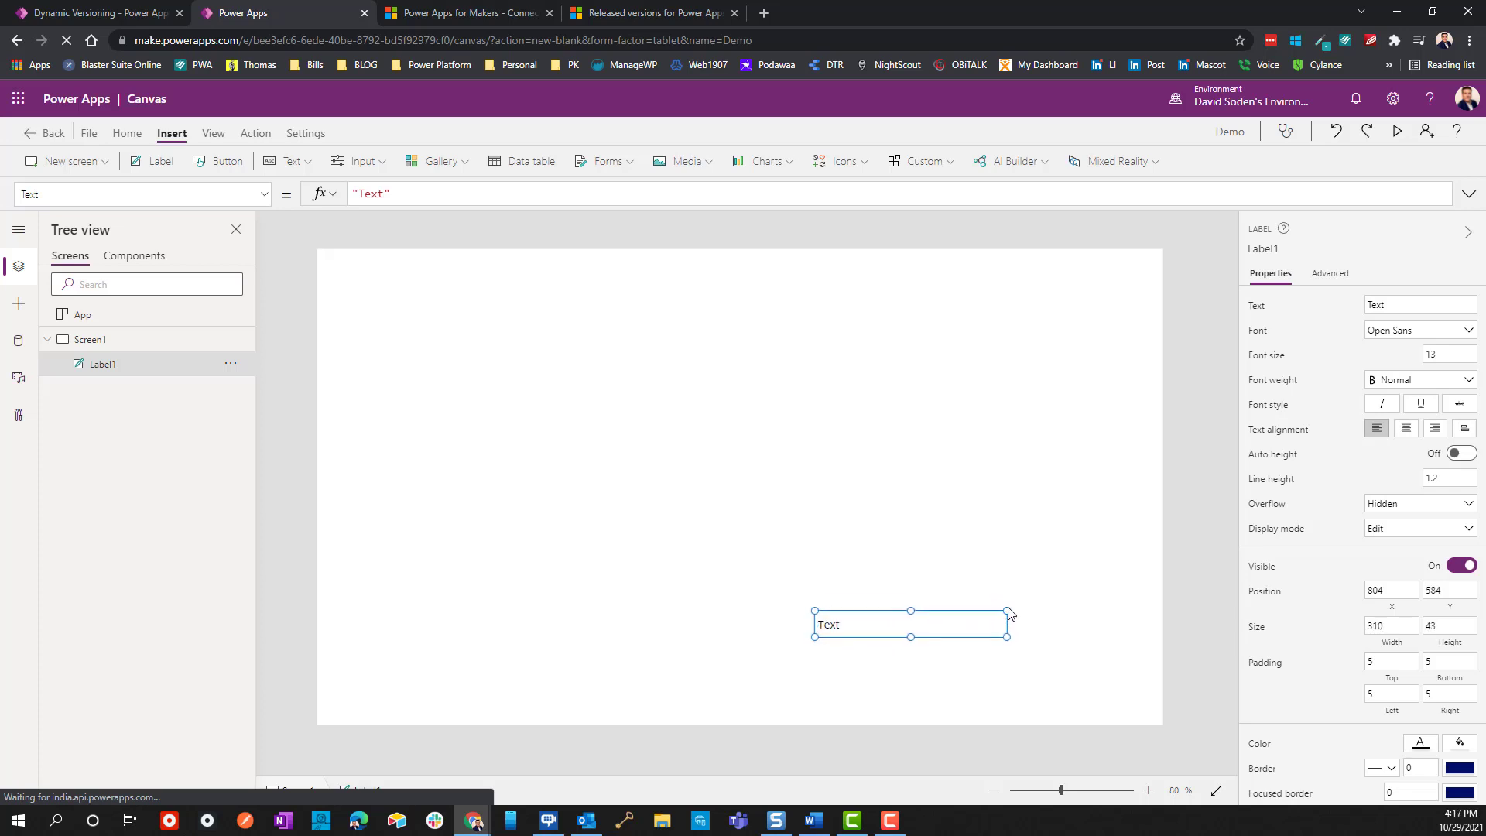
left_click_drag(873, 627, 1028, 710)
Step: Replace the label's Text with the formula copied from the Word notes: "v" & CountRows(AppVersions.name)& "." & AppInfo.tags.publisherVersion
left_click_drag(403, 201, 229, 188)
key("Delete")
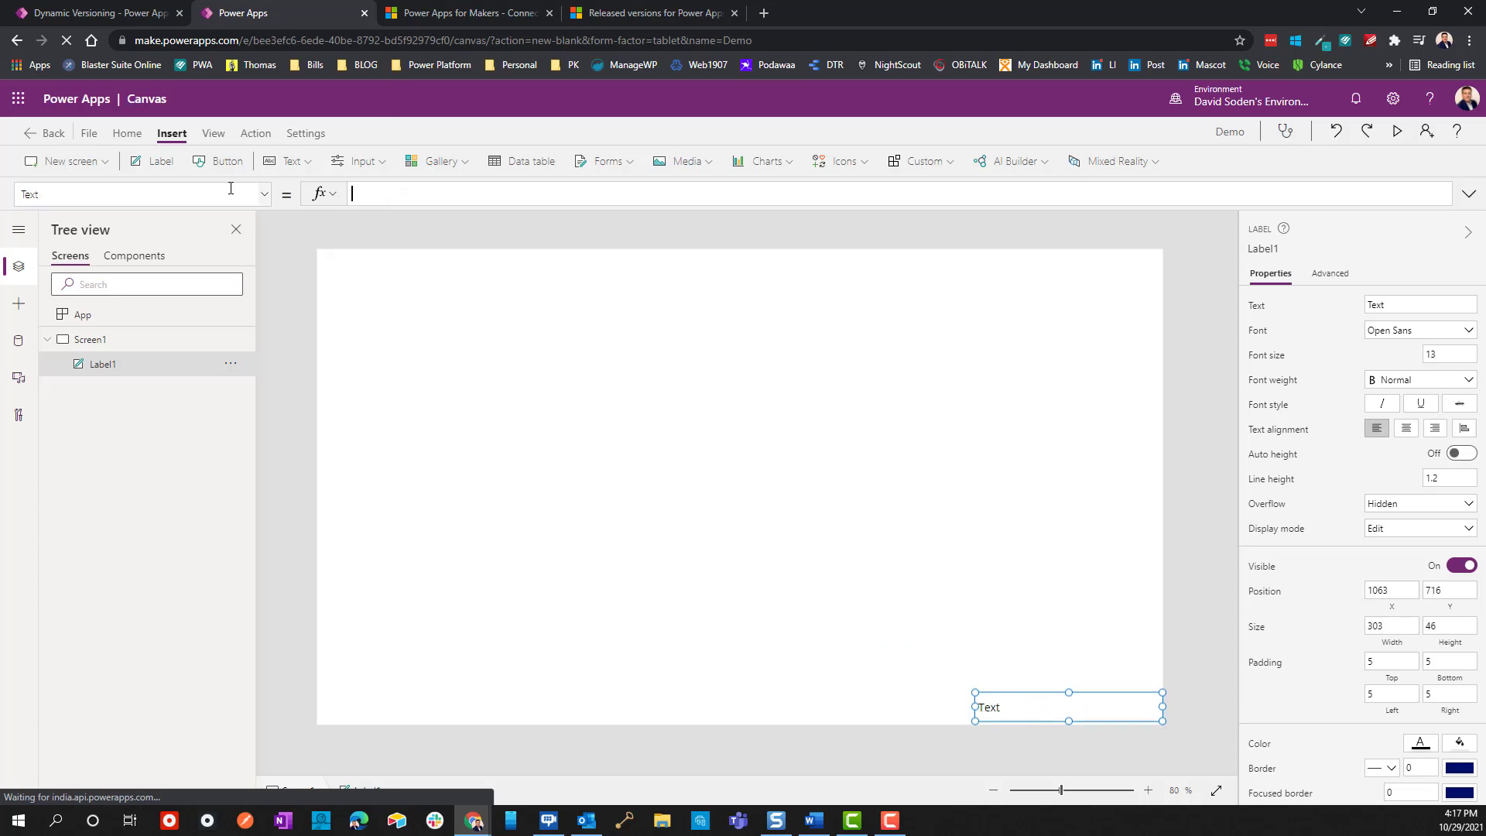
left_click(807, 827)
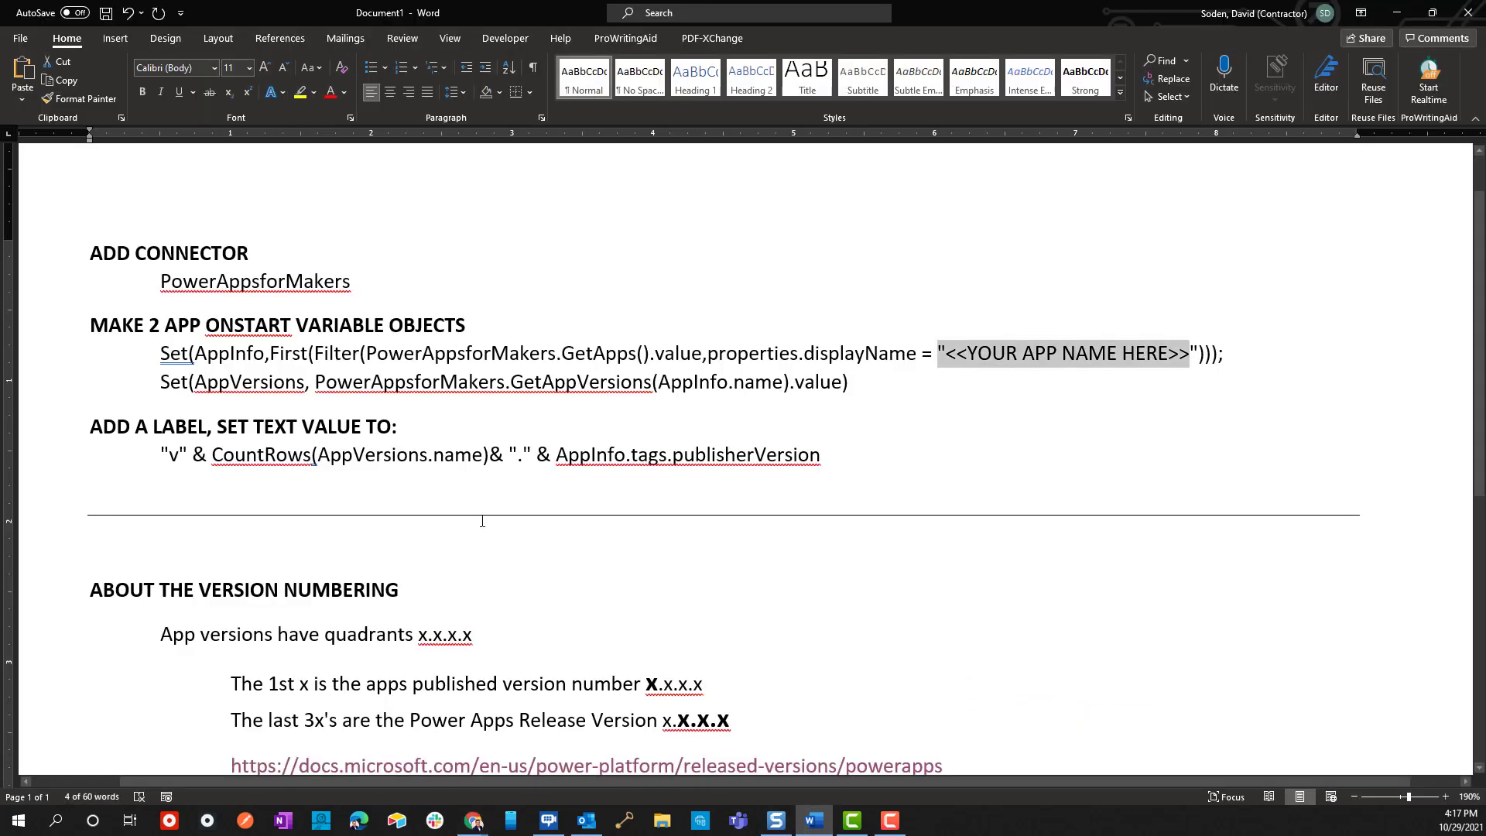
left_click_drag(831, 473, 132, 453)
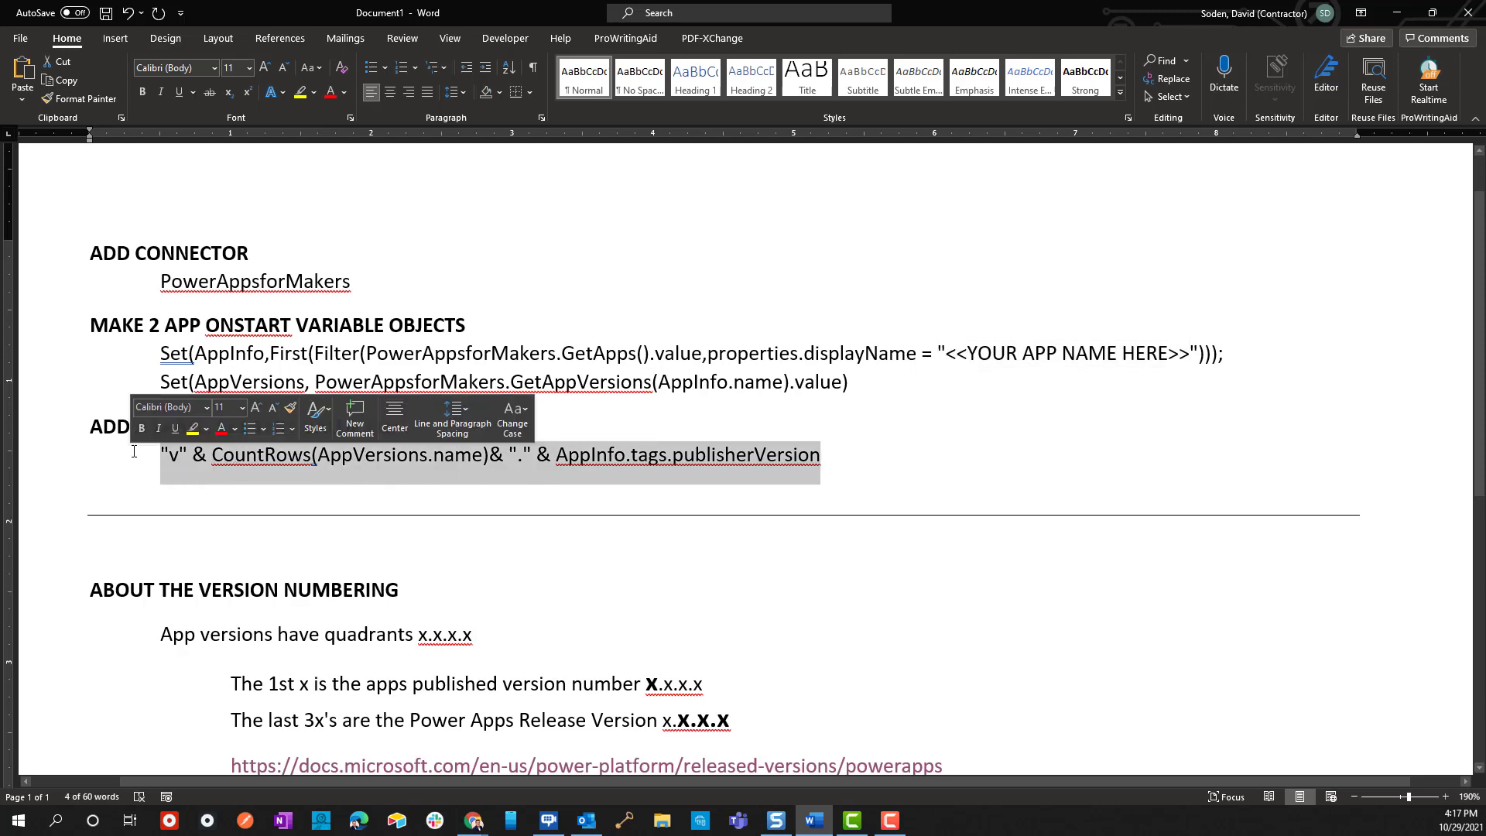
key("alt+Tab")
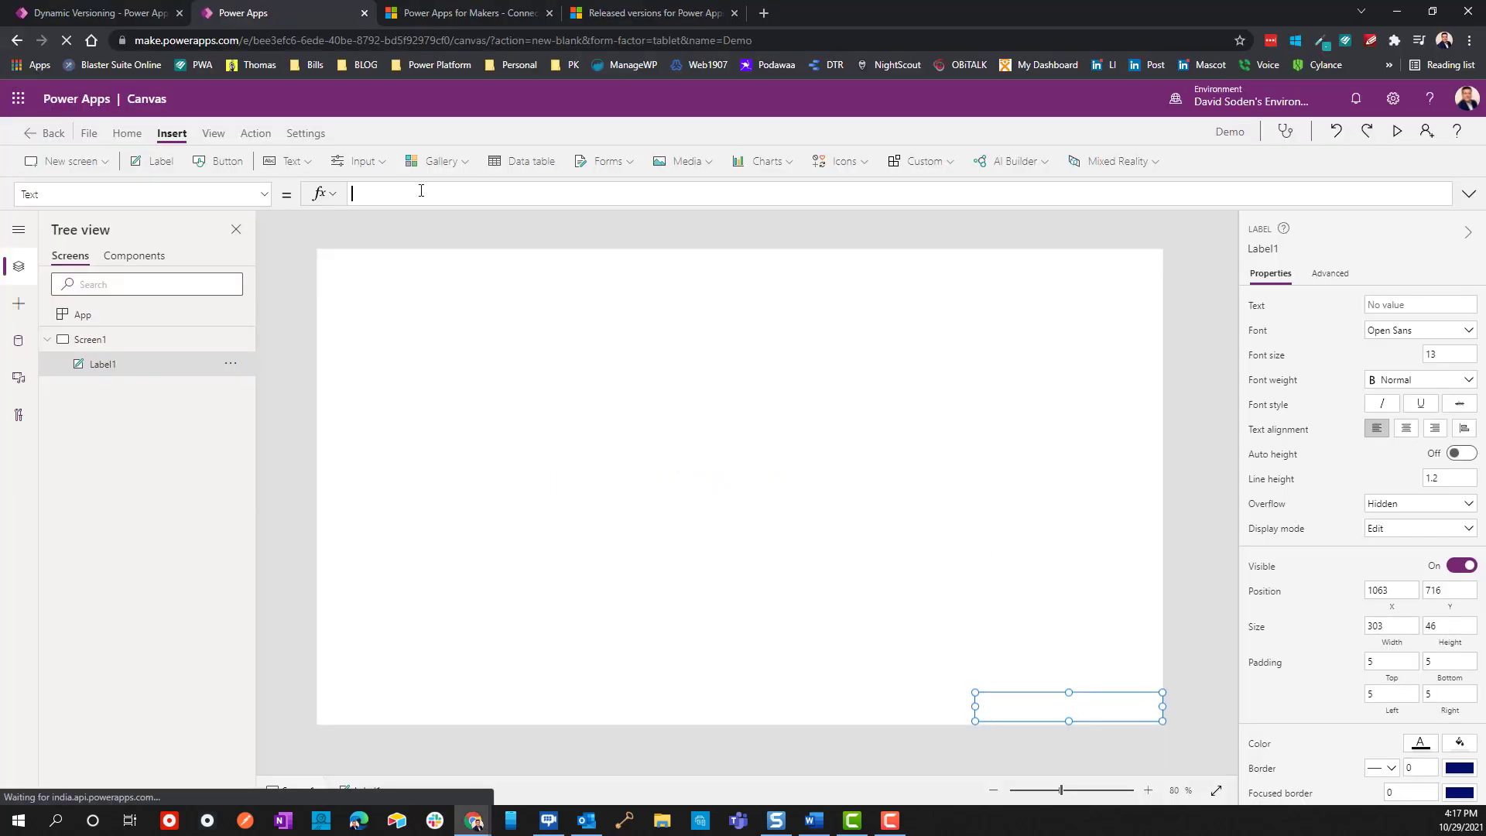
left_click(419, 186)
type("\"v\" & CountRows(Application.name)& \" \" & AppInfo.tags.publishedVersion")
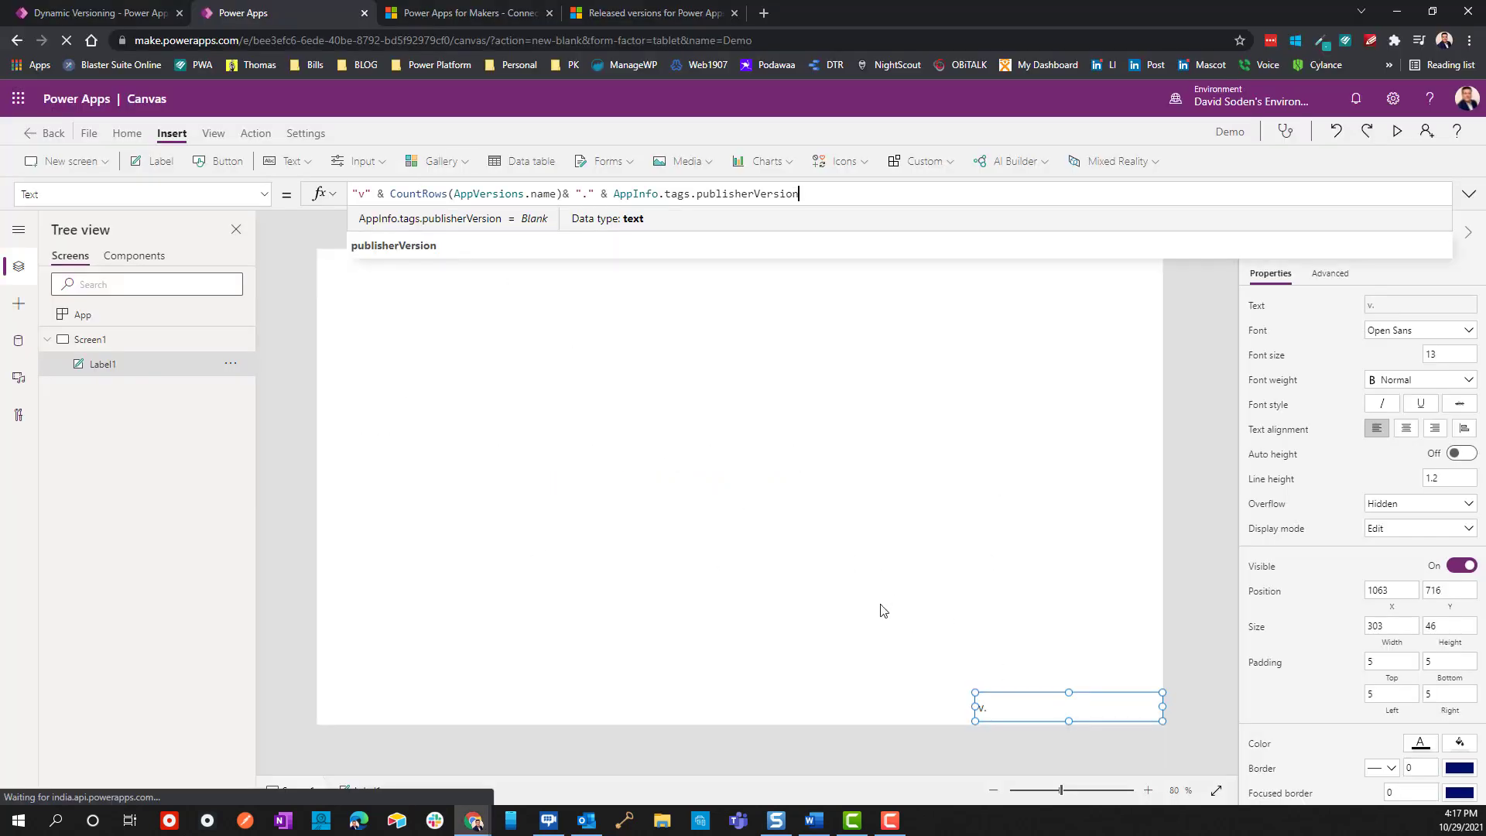
left_click(870, 588)
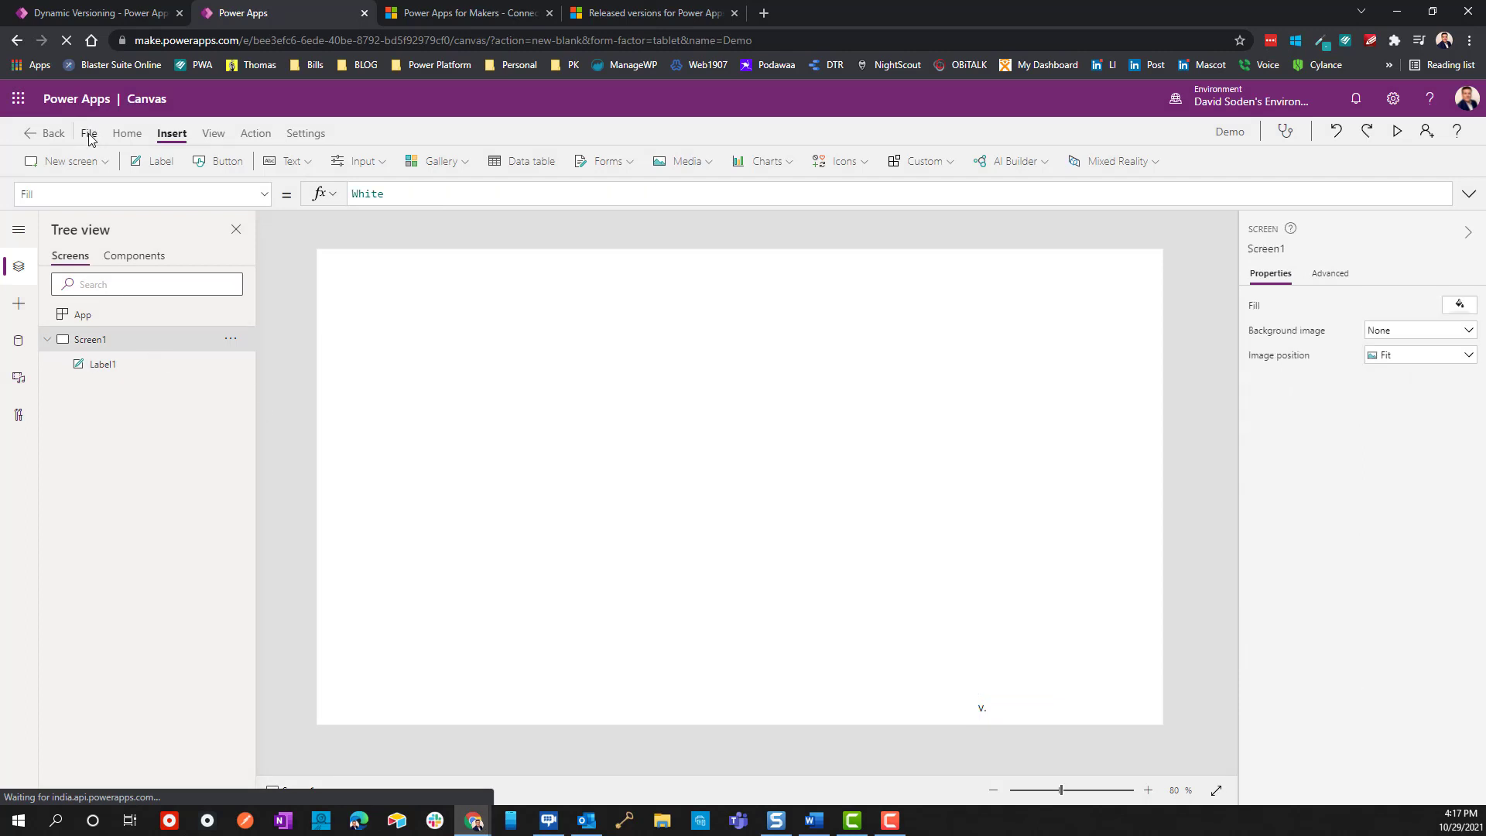
Step: Save the app to the cloud under the name Demo and return to the canvas editor
left_click(89, 135)
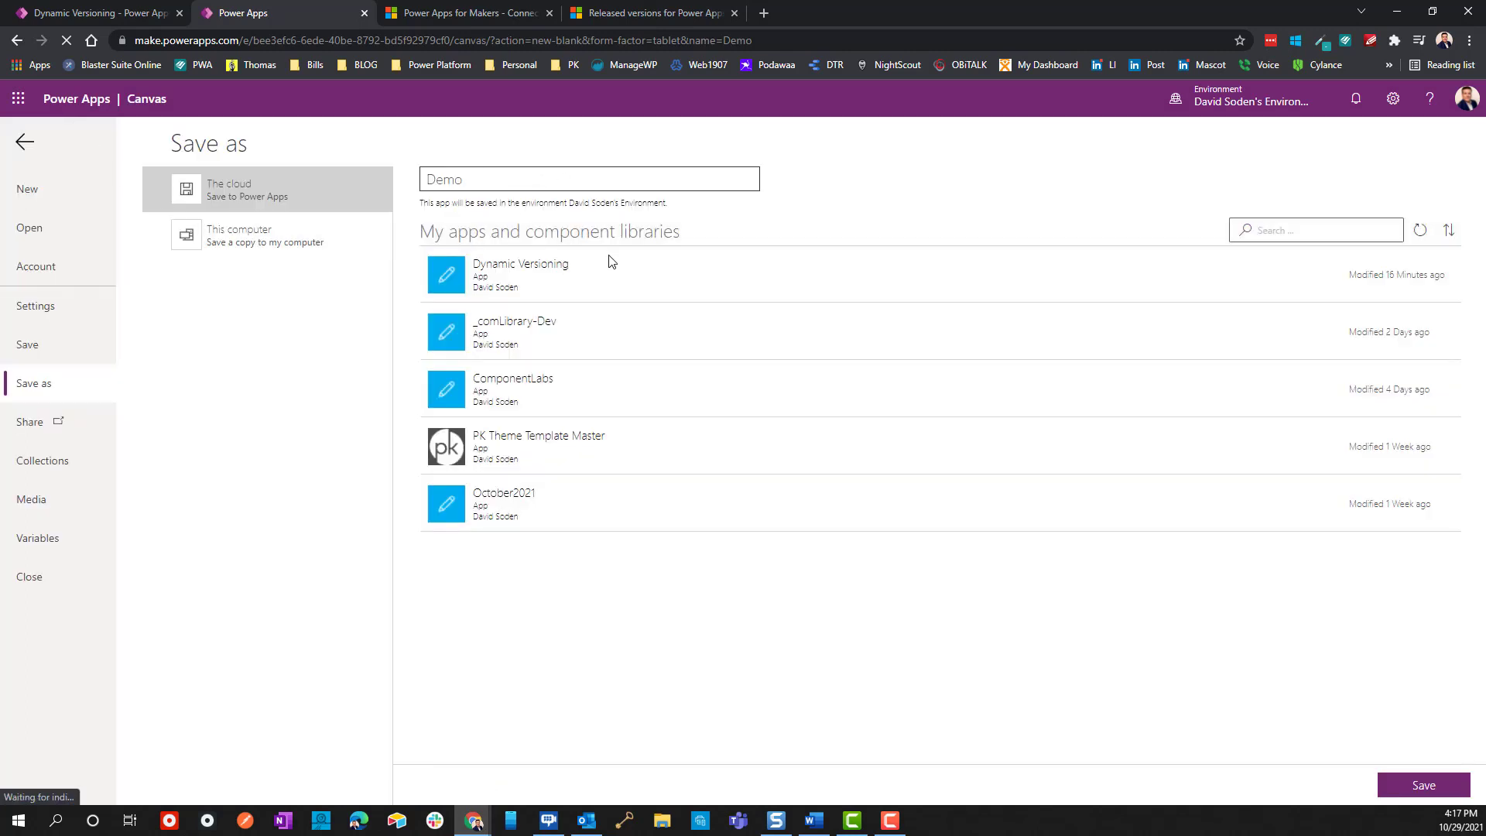
left_click(1424, 785)
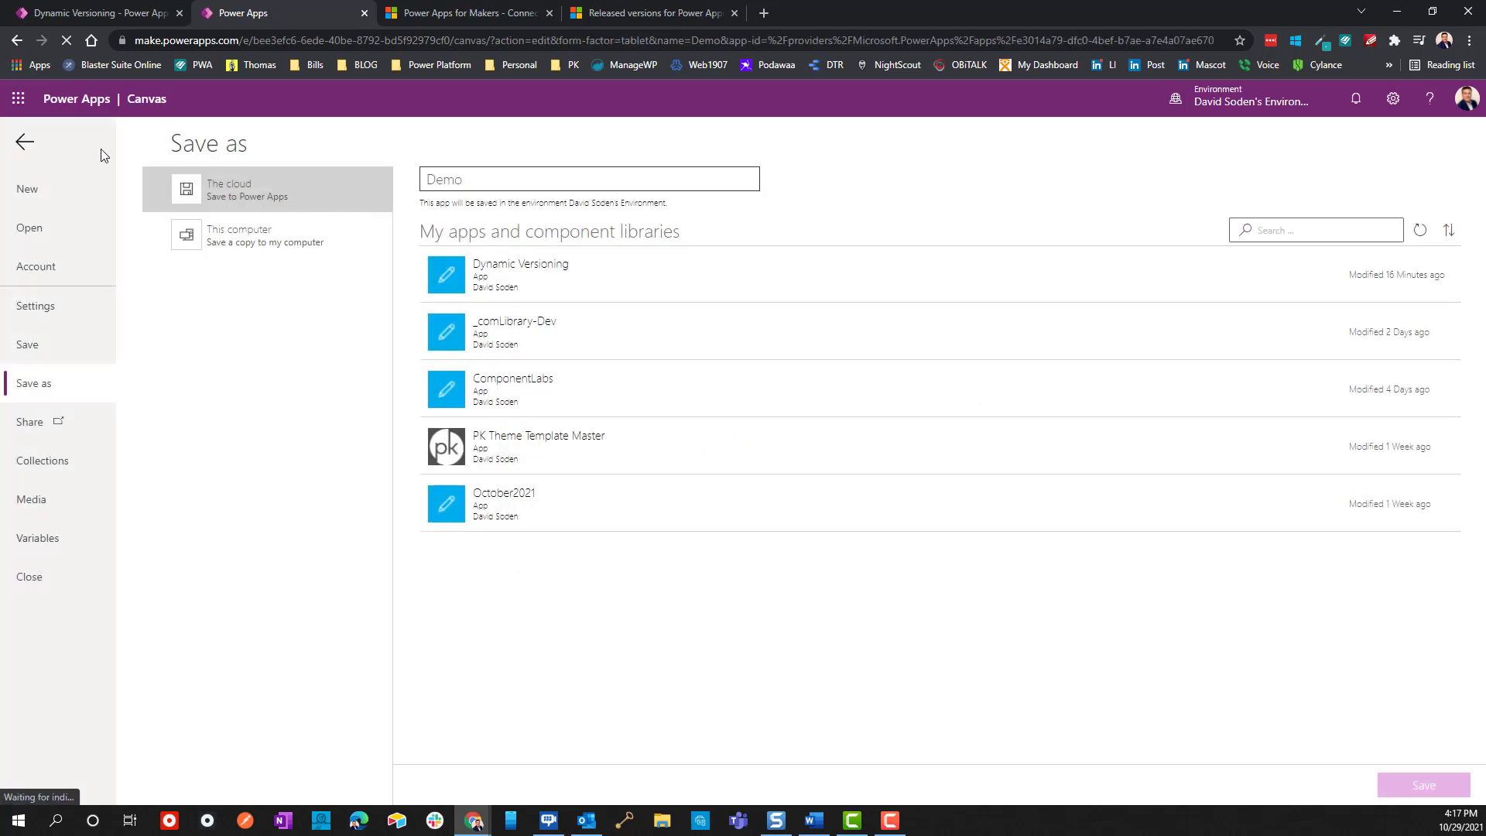
left_click(24, 143)
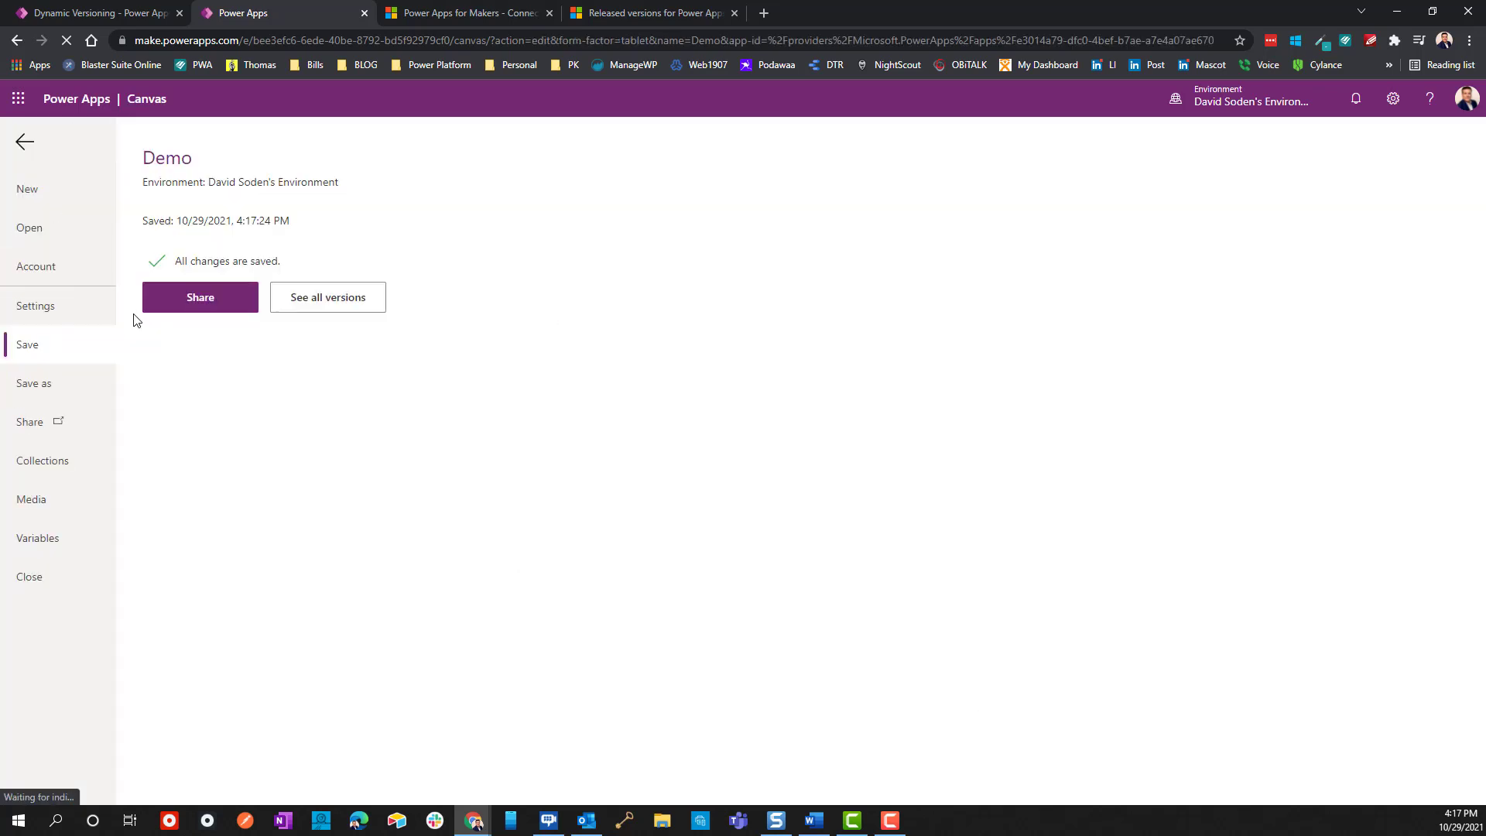
left_click(25, 143)
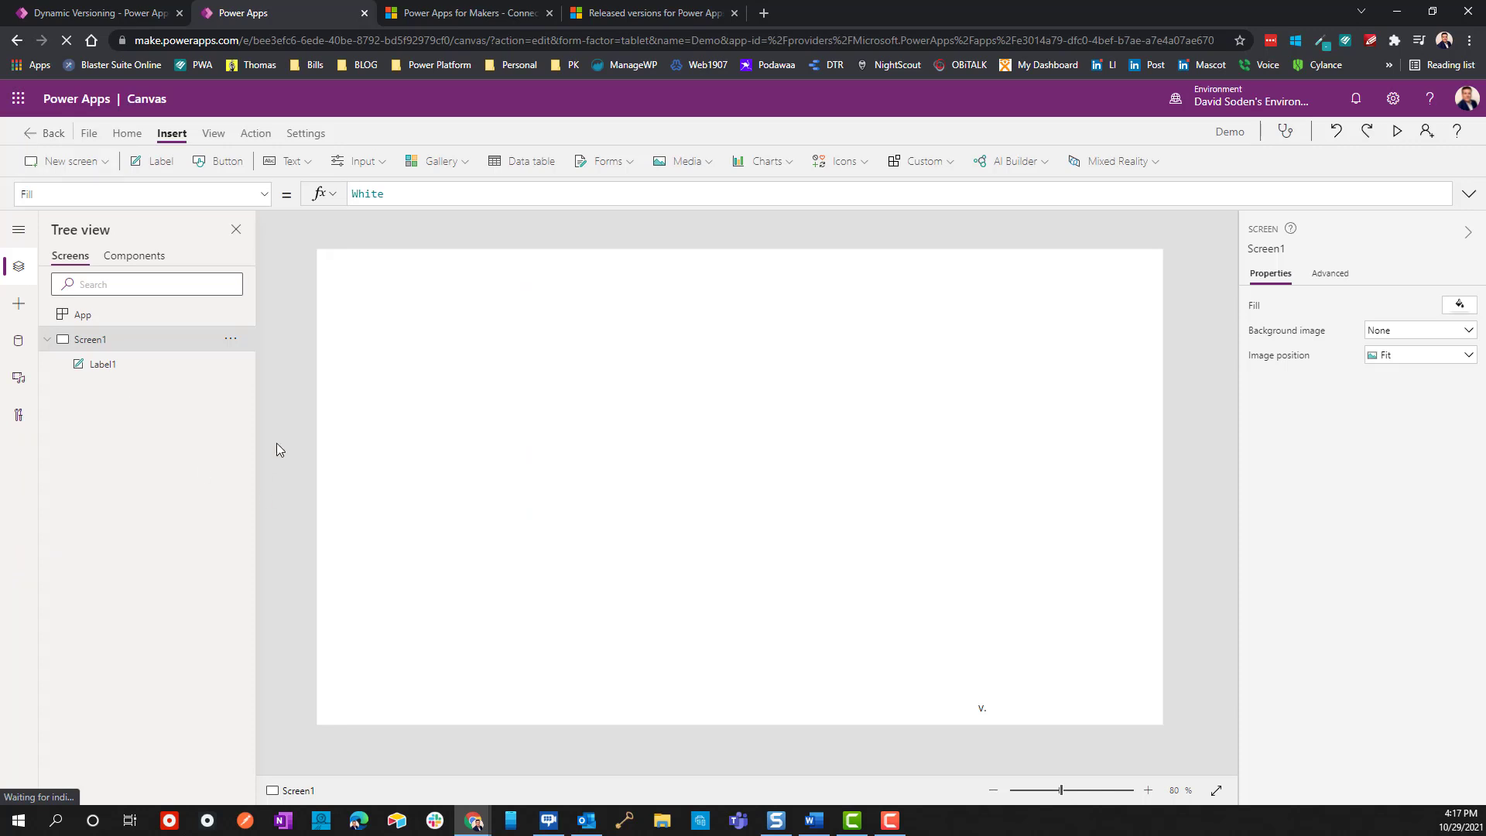
Step: Run the App object's OnStart formulas to load the version variables
left_click(84, 314)
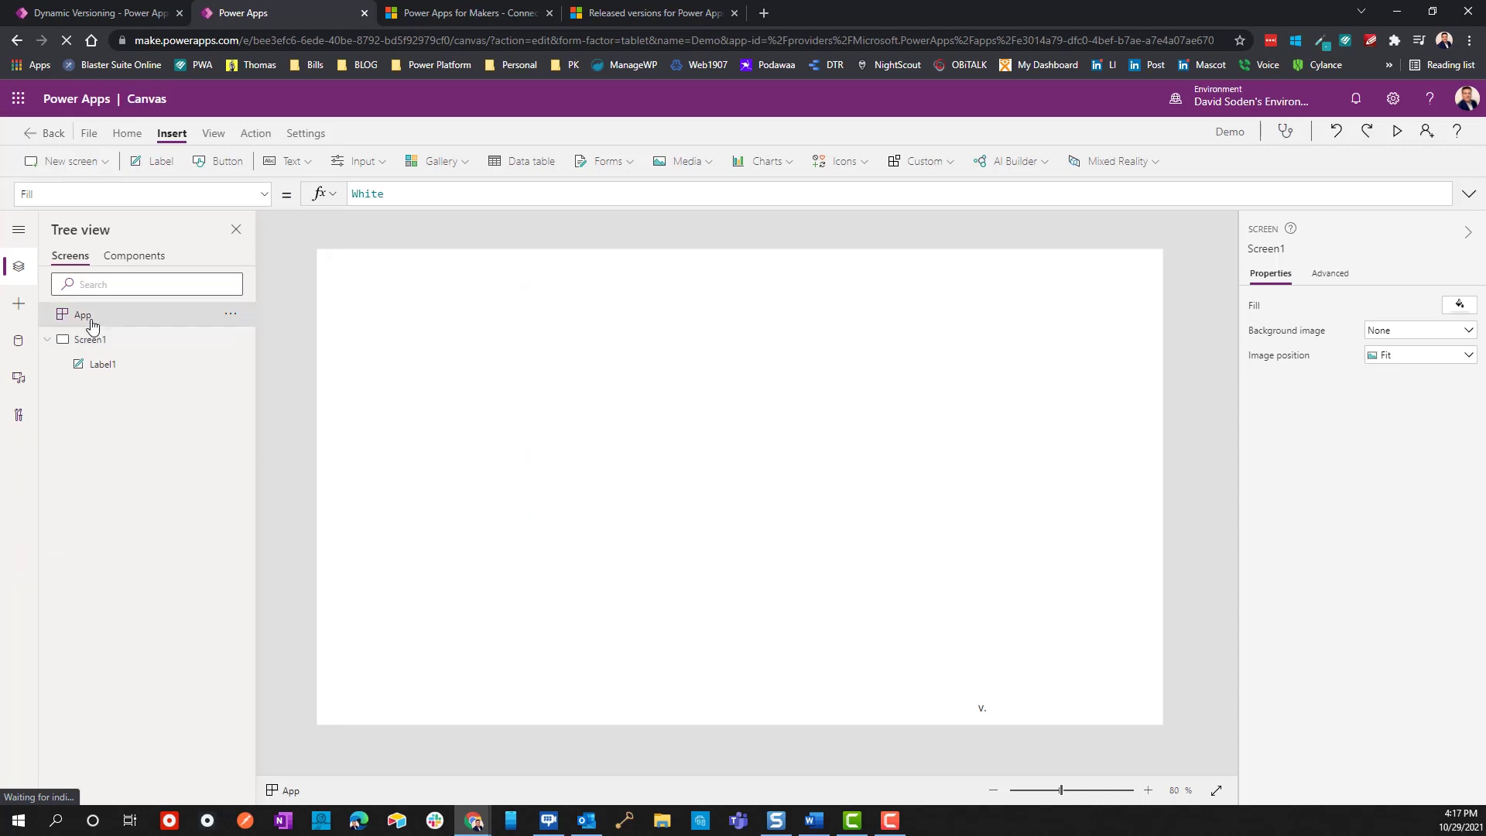
left_click(230, 316)
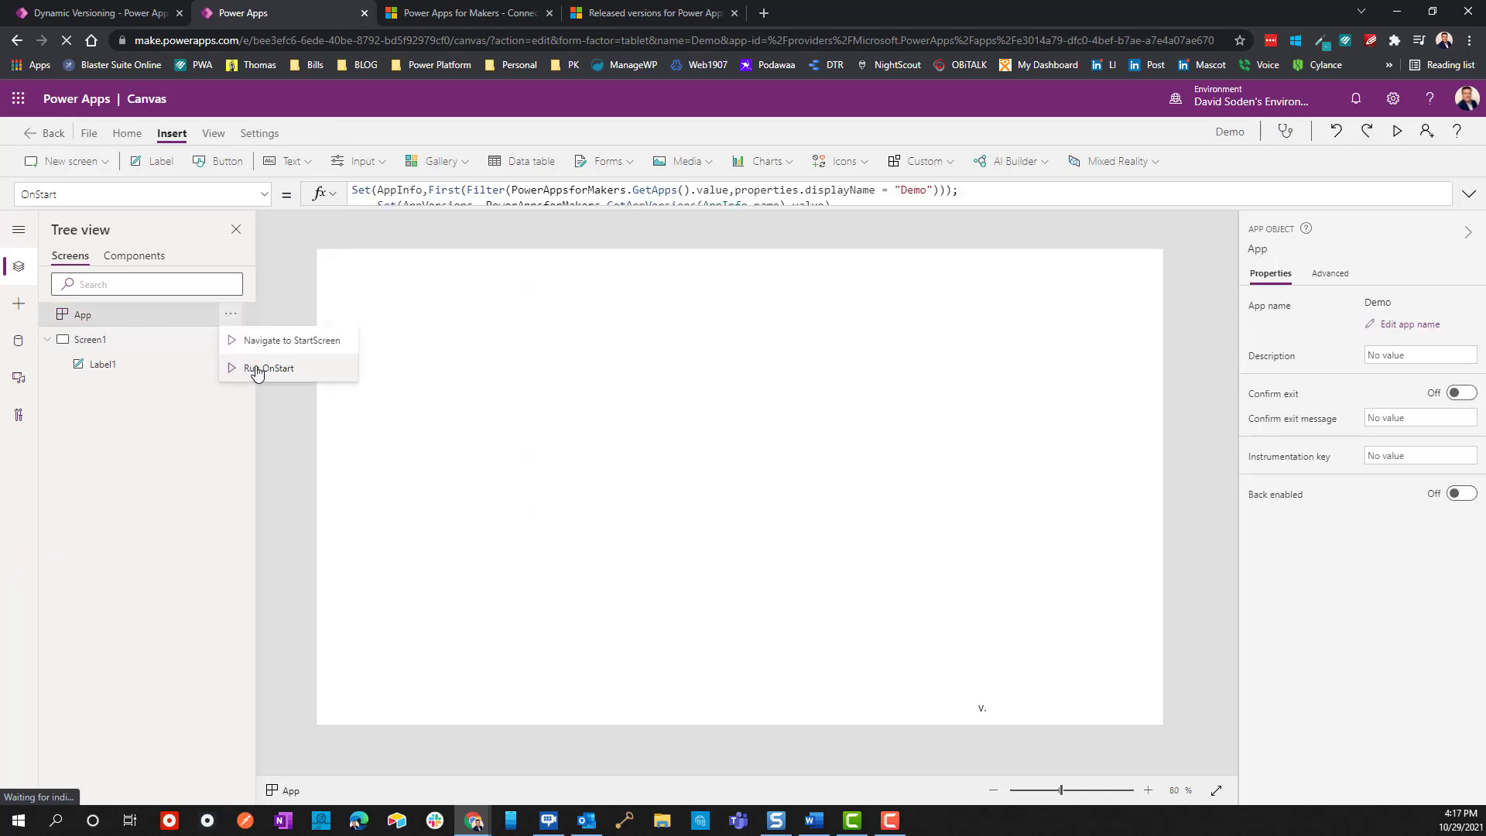
left_click(254, 369)
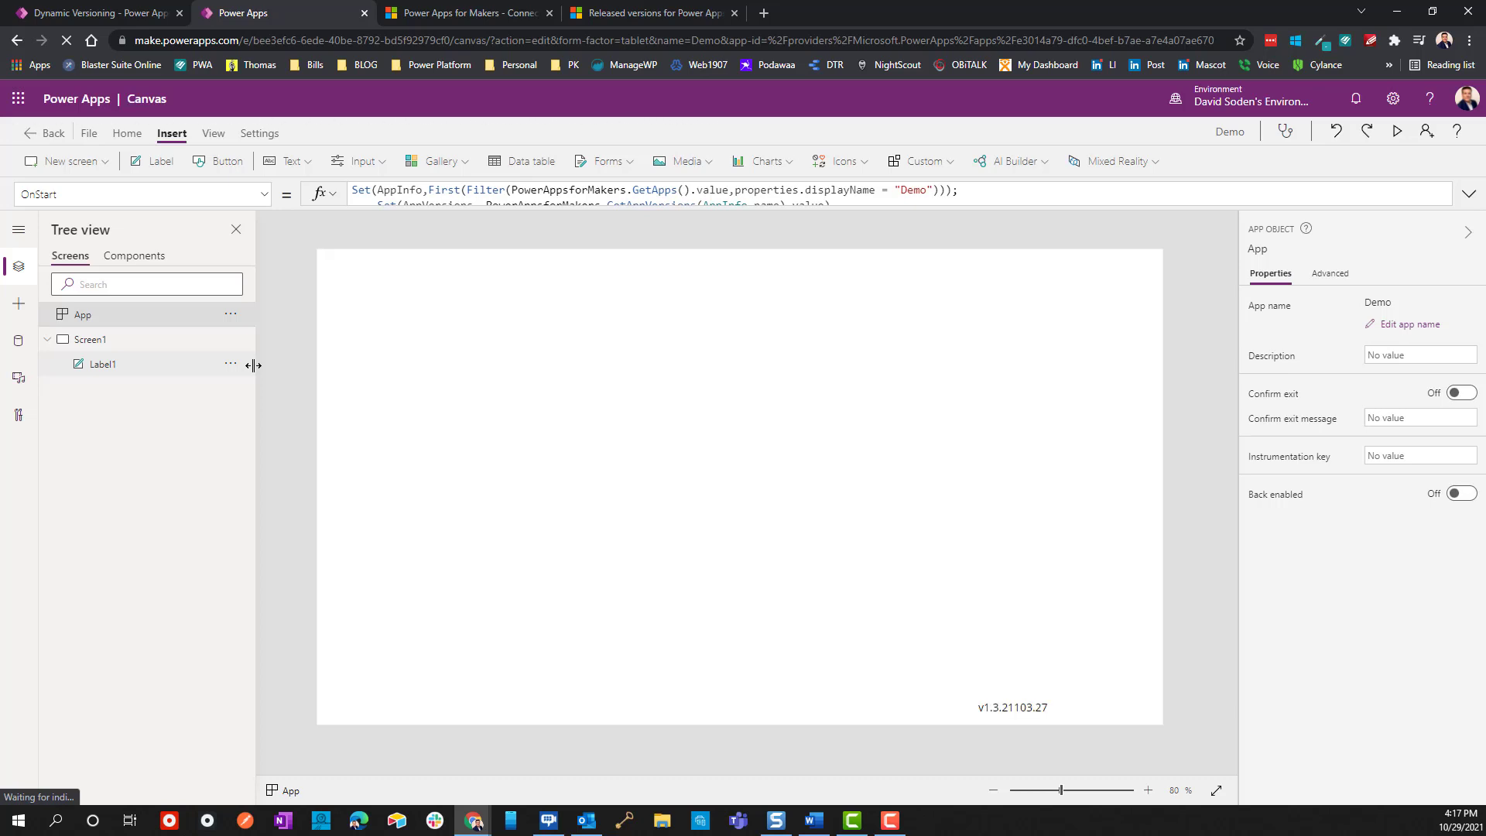
Step: Right-align the version label's text and narrow the label to about 159 wide, slightly inset from the canvas edge
left_click(1035, 707)
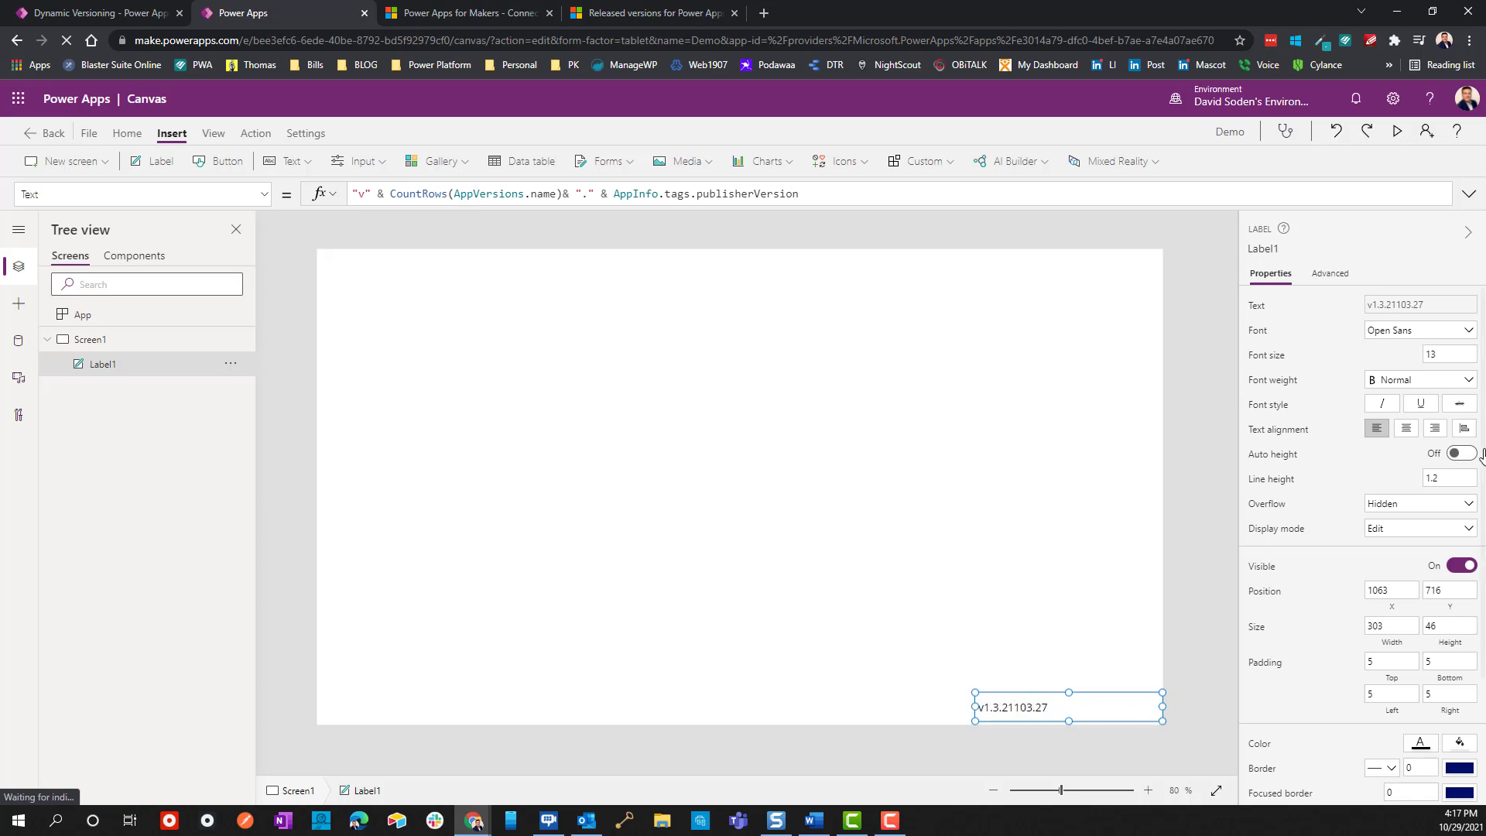
left_click(1435, 431)
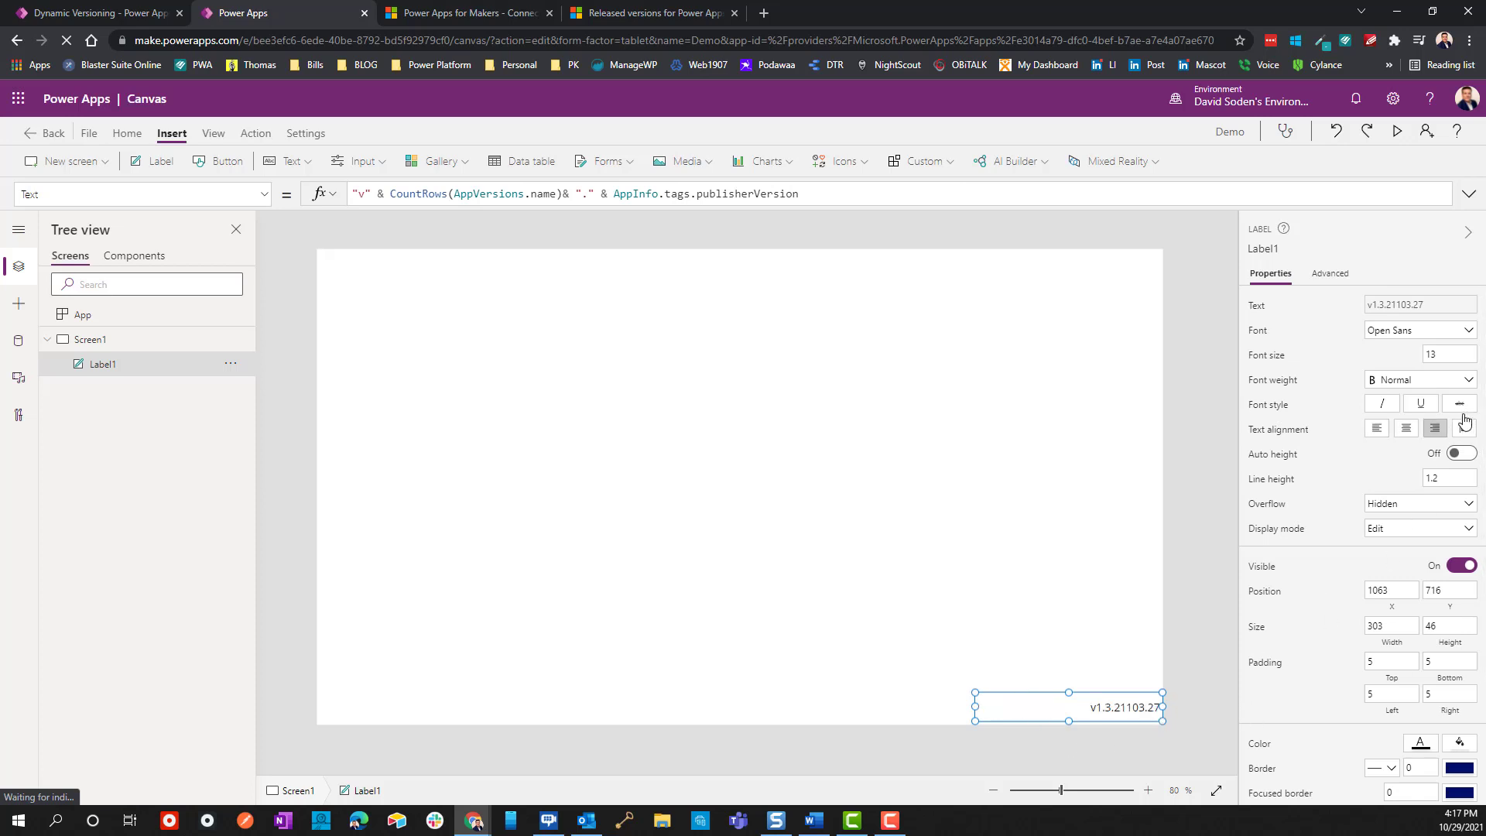
left_click_drag(1165, 705, 1156, 708)
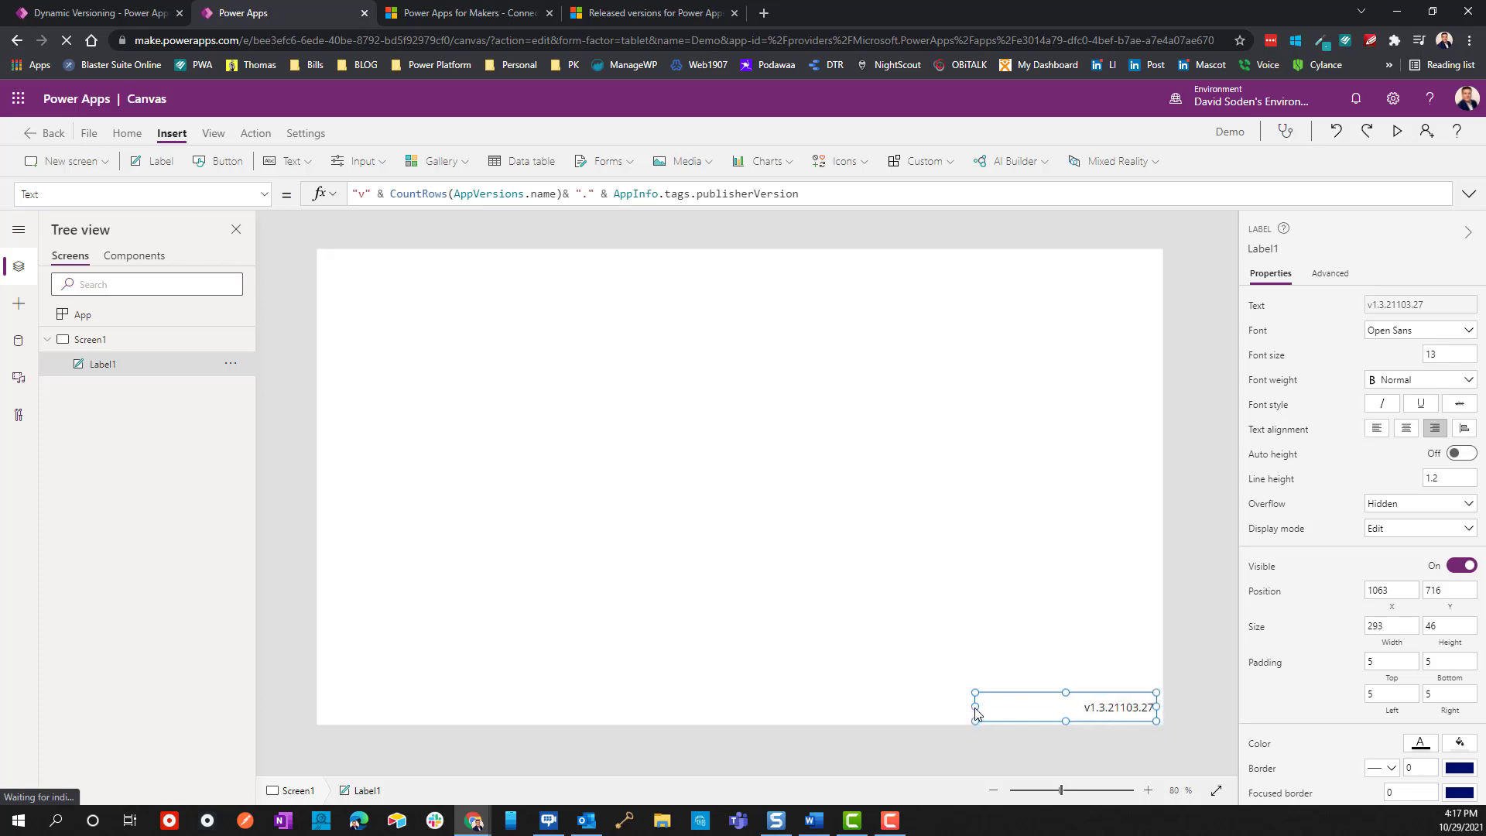
left_click_drag(977, 708, 1064, 714)
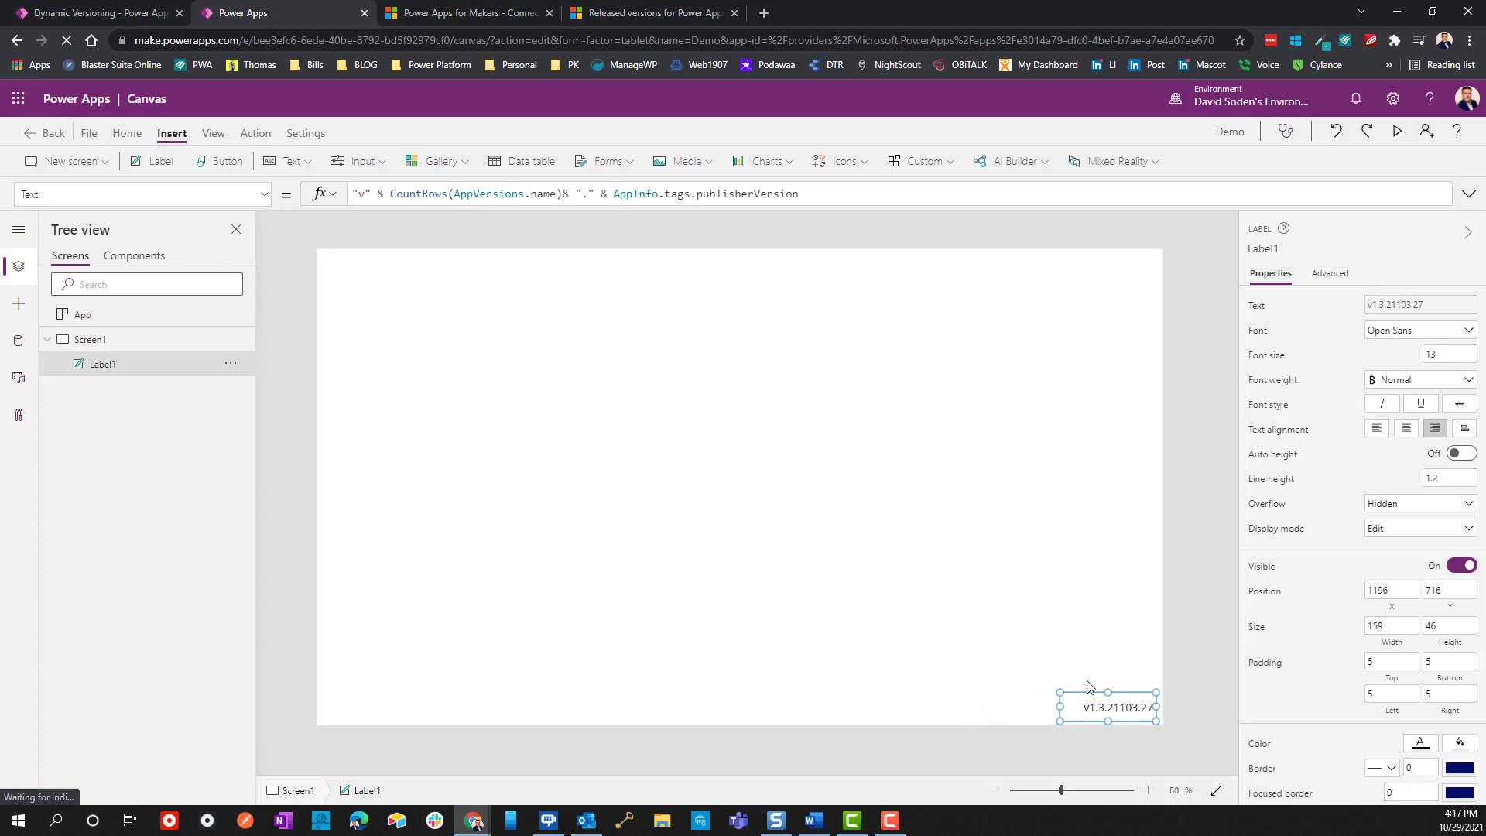
left_click(1027, 598)
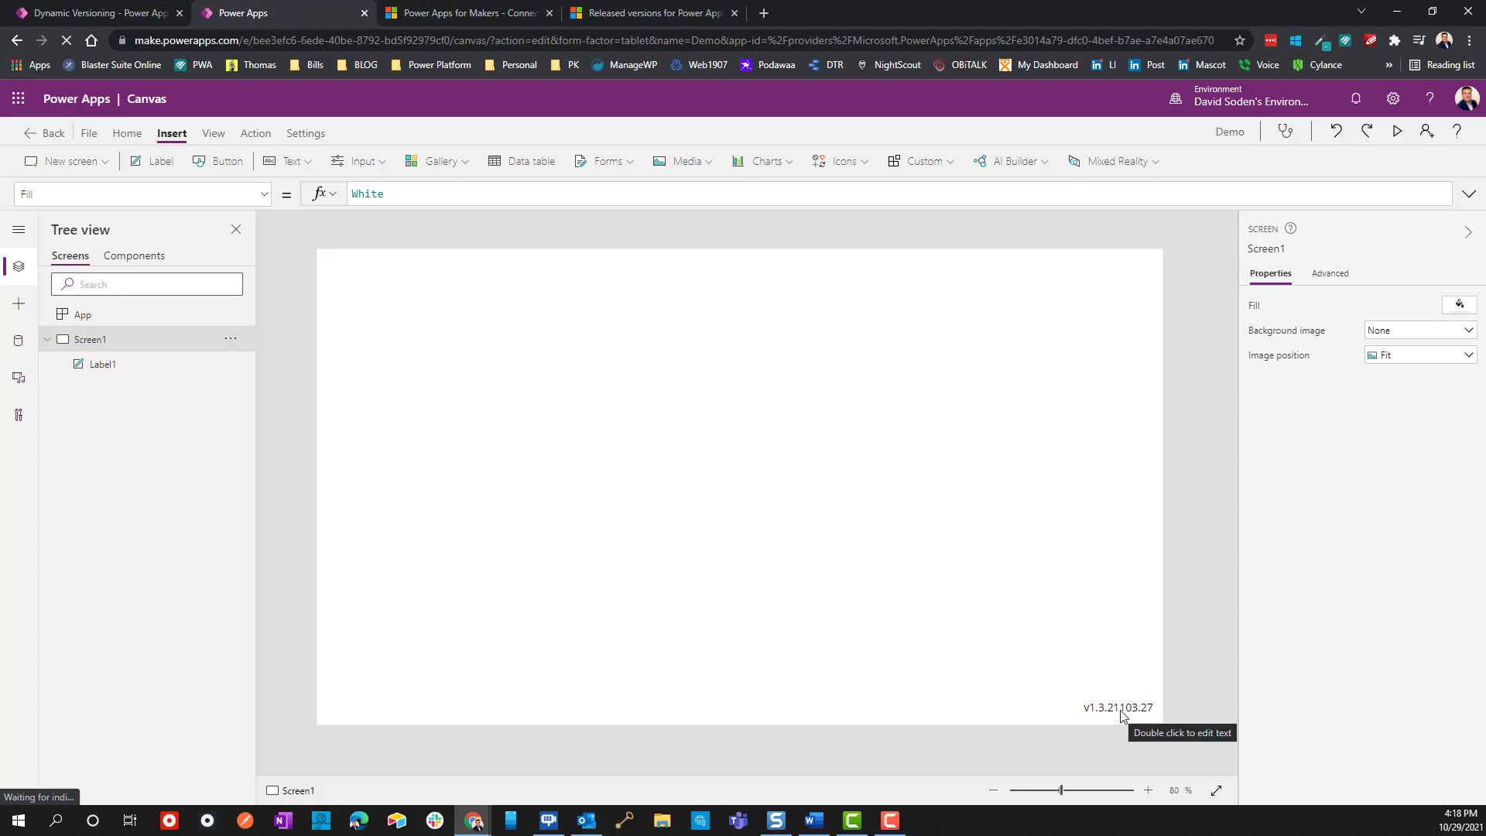
Step: Switch to the Word notes and review what each part of the x.x.x.x version number stands for
left_click(814, 820)
scroll(465, 498, "down", 5)
scroll(193, 341, "up", 2)
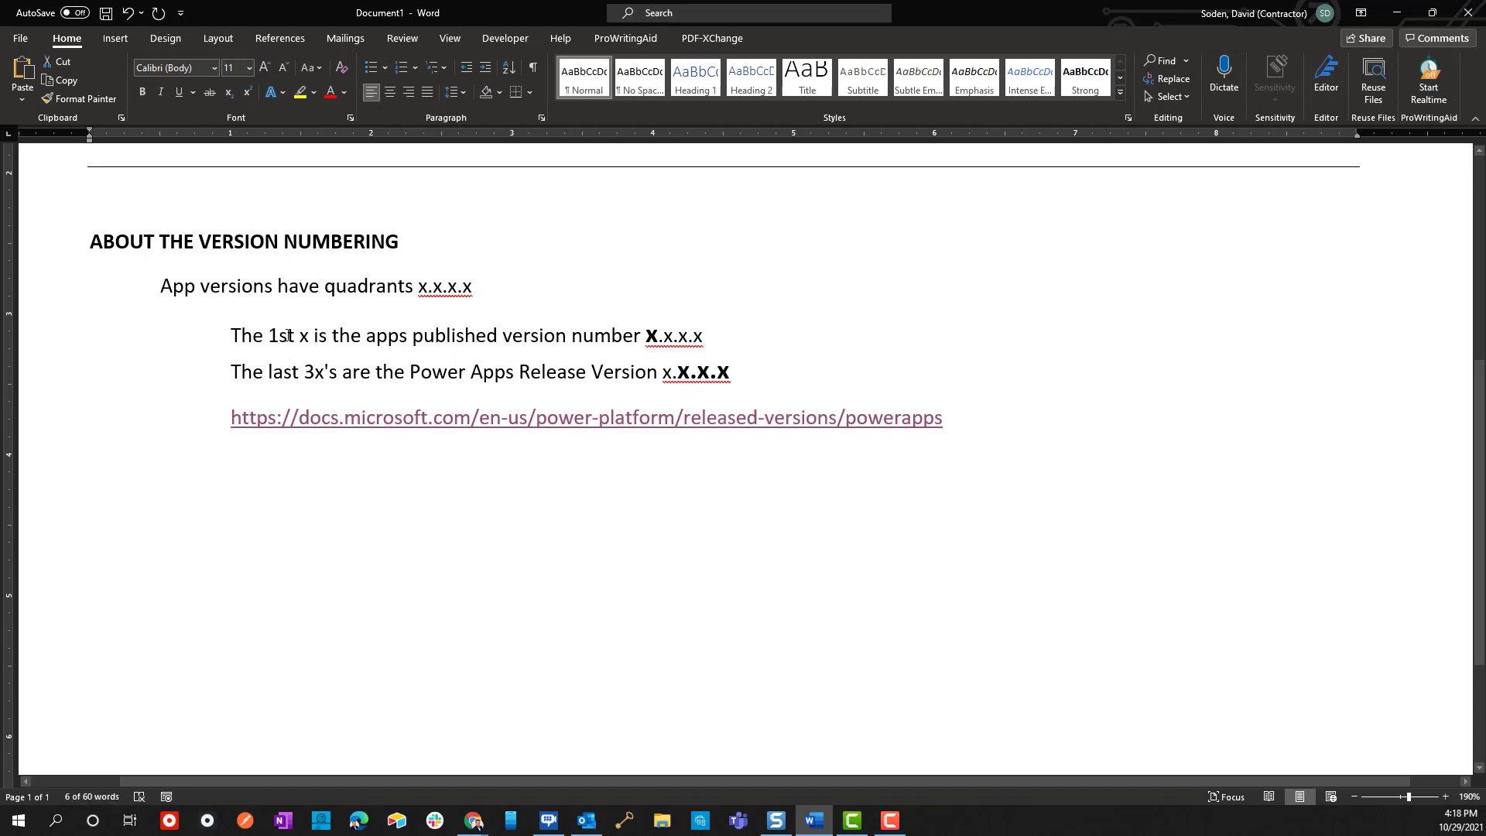
left_click_drag(657, 334, 646, 334)
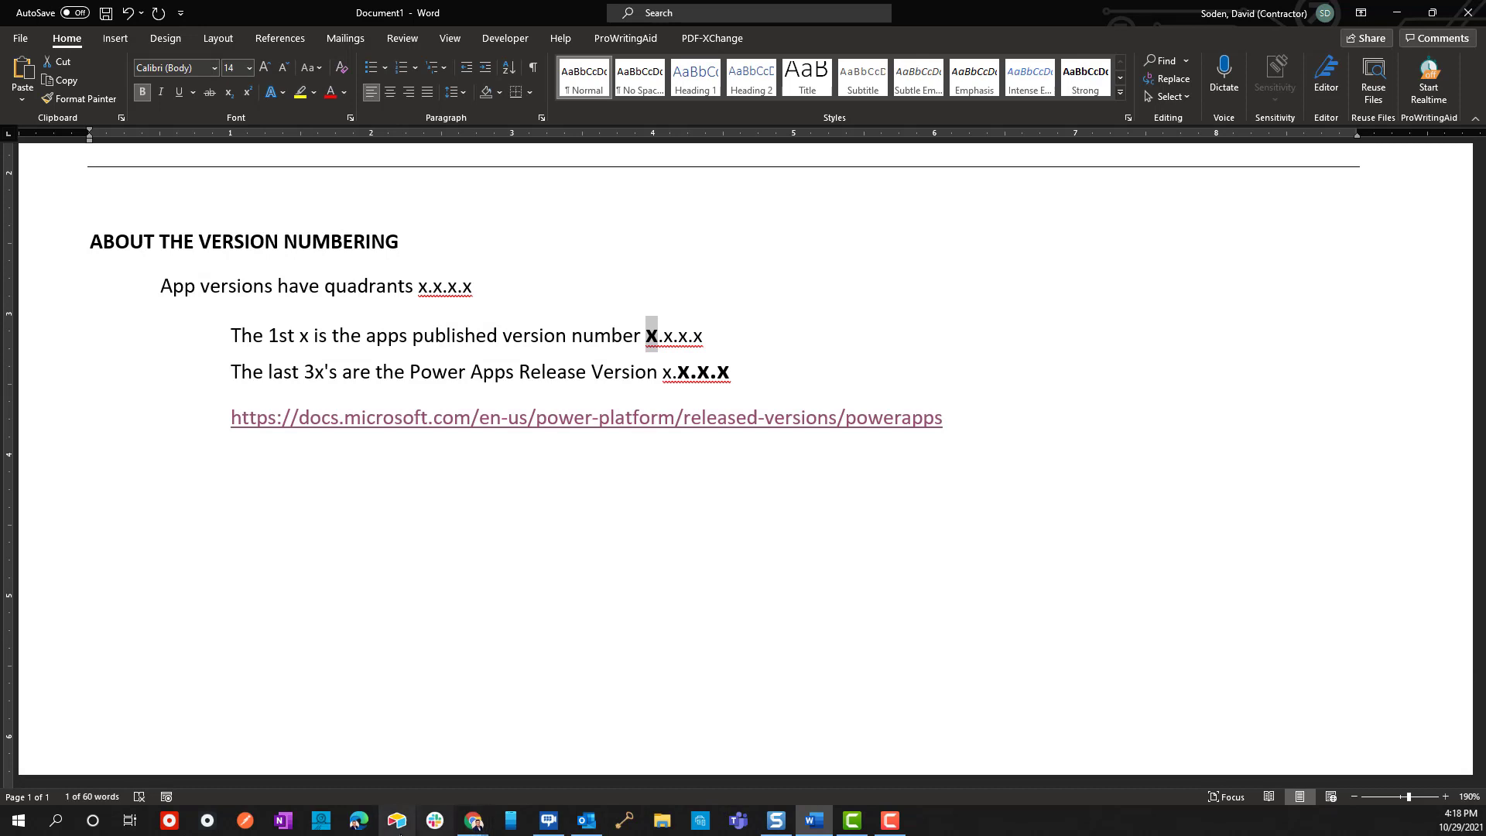
Step: Switch back to the Demo app in Power Apps and exit the editor to the Apps list, saving the changes
left_click(472, 825)
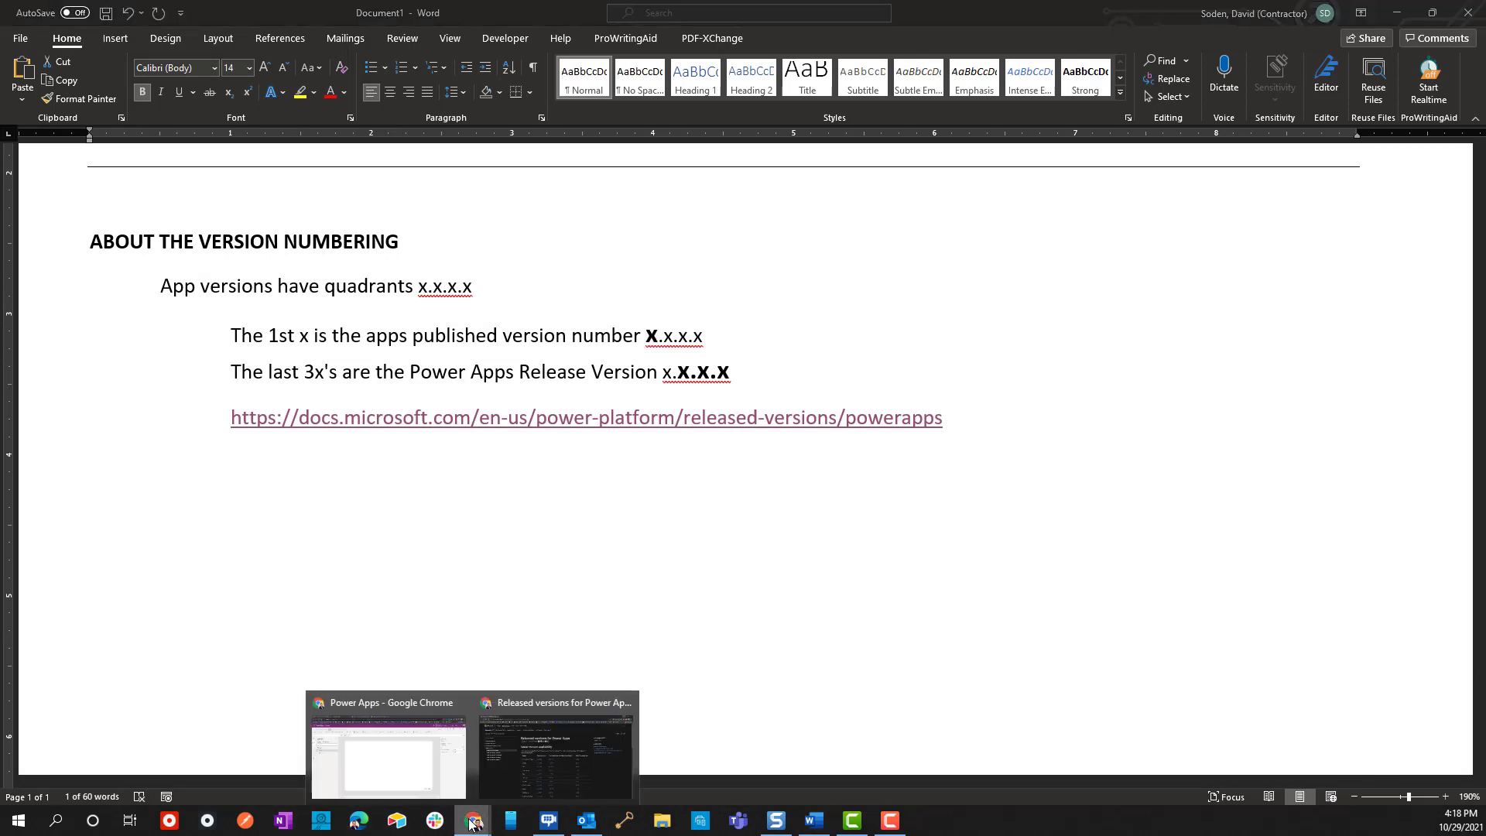
left_click(393, 765)
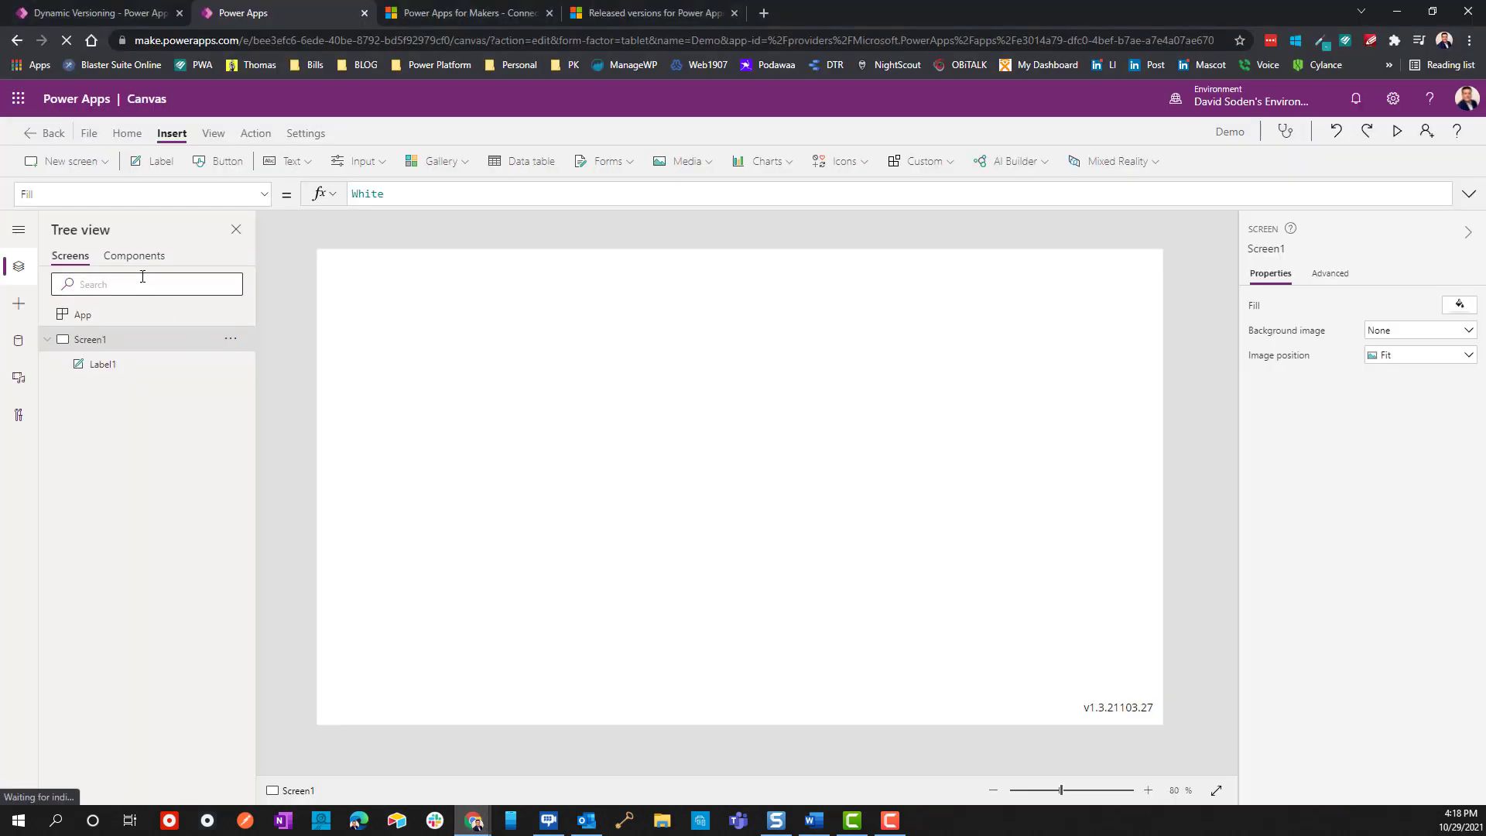
left_click(51, 139)
left_click(658, 504)
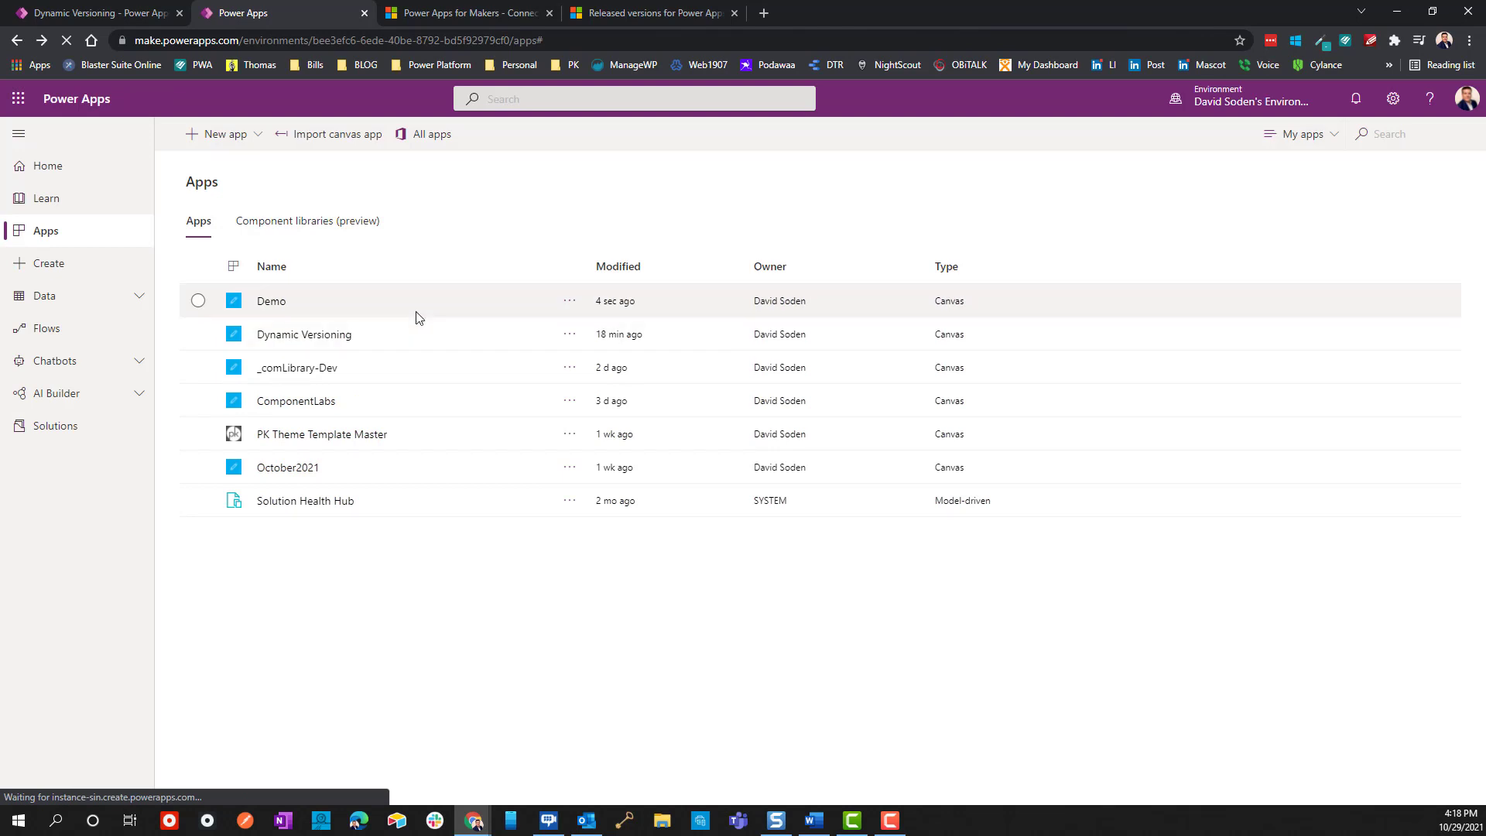
Step: Open the Demo app's details and examine its version history, including the release and published status
left_click(568, 303)
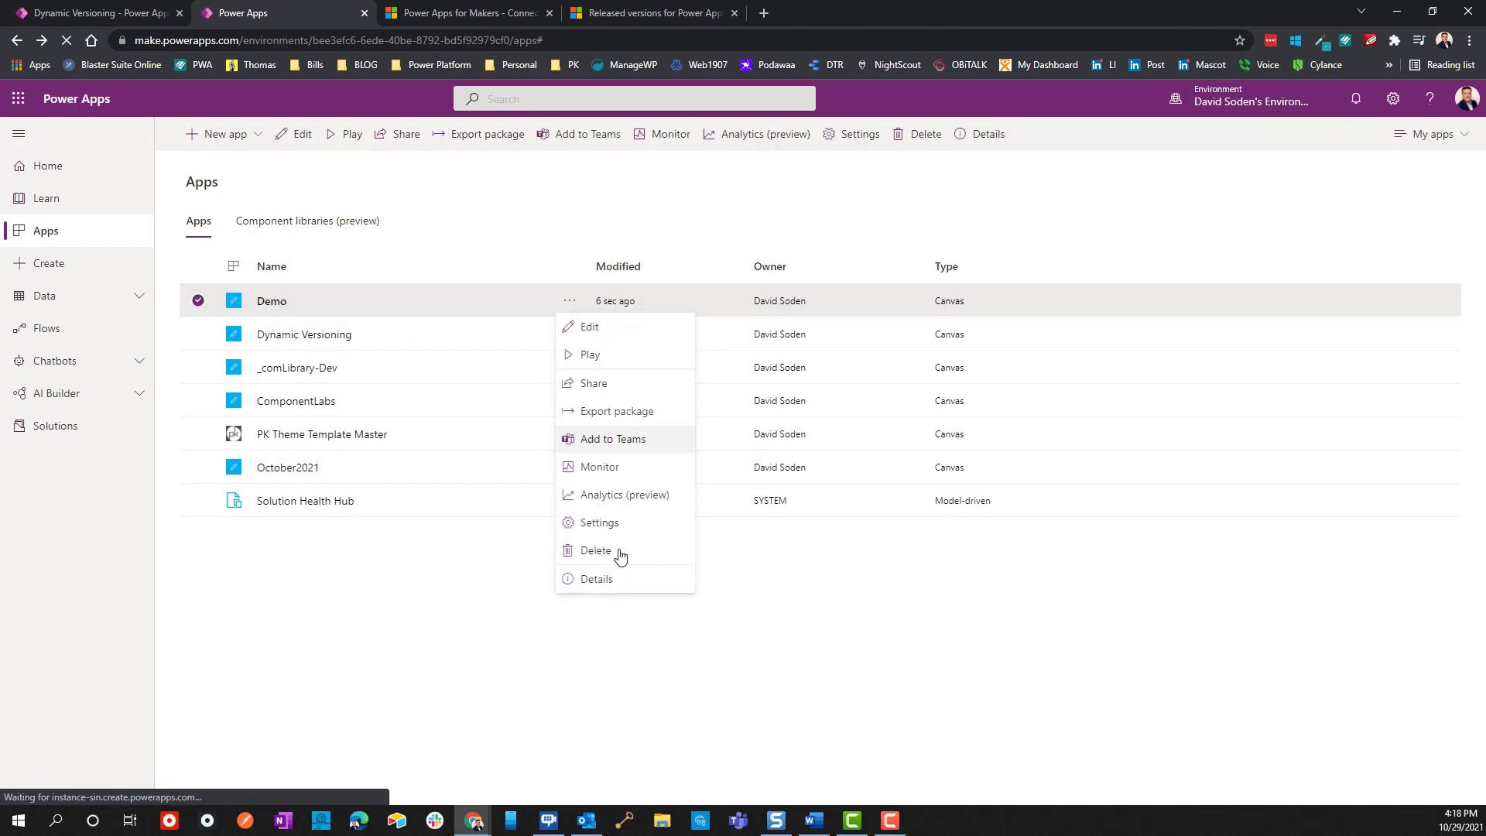
left_click(592, 580)
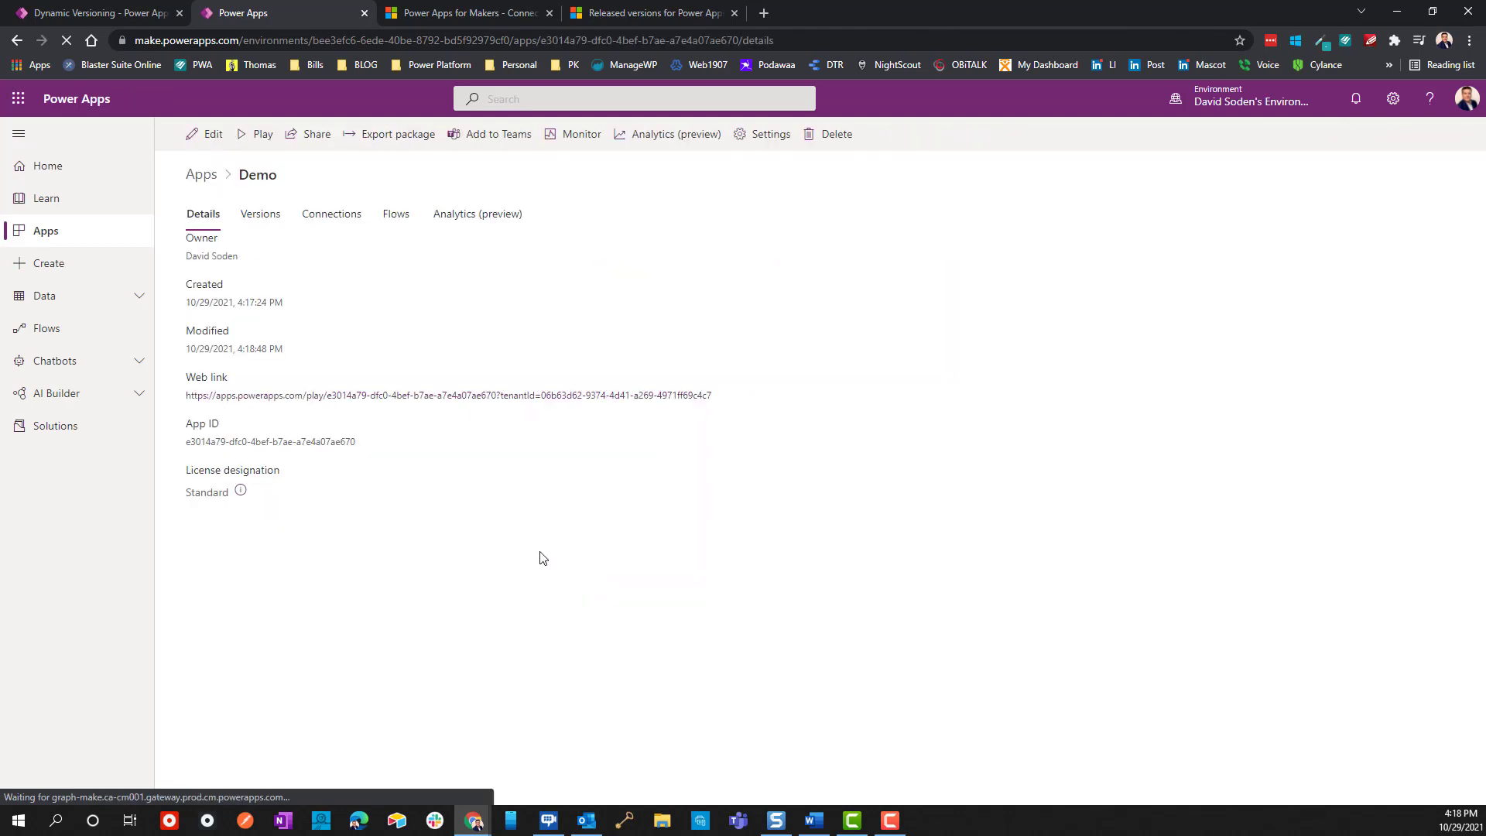
left_click(269, 223)
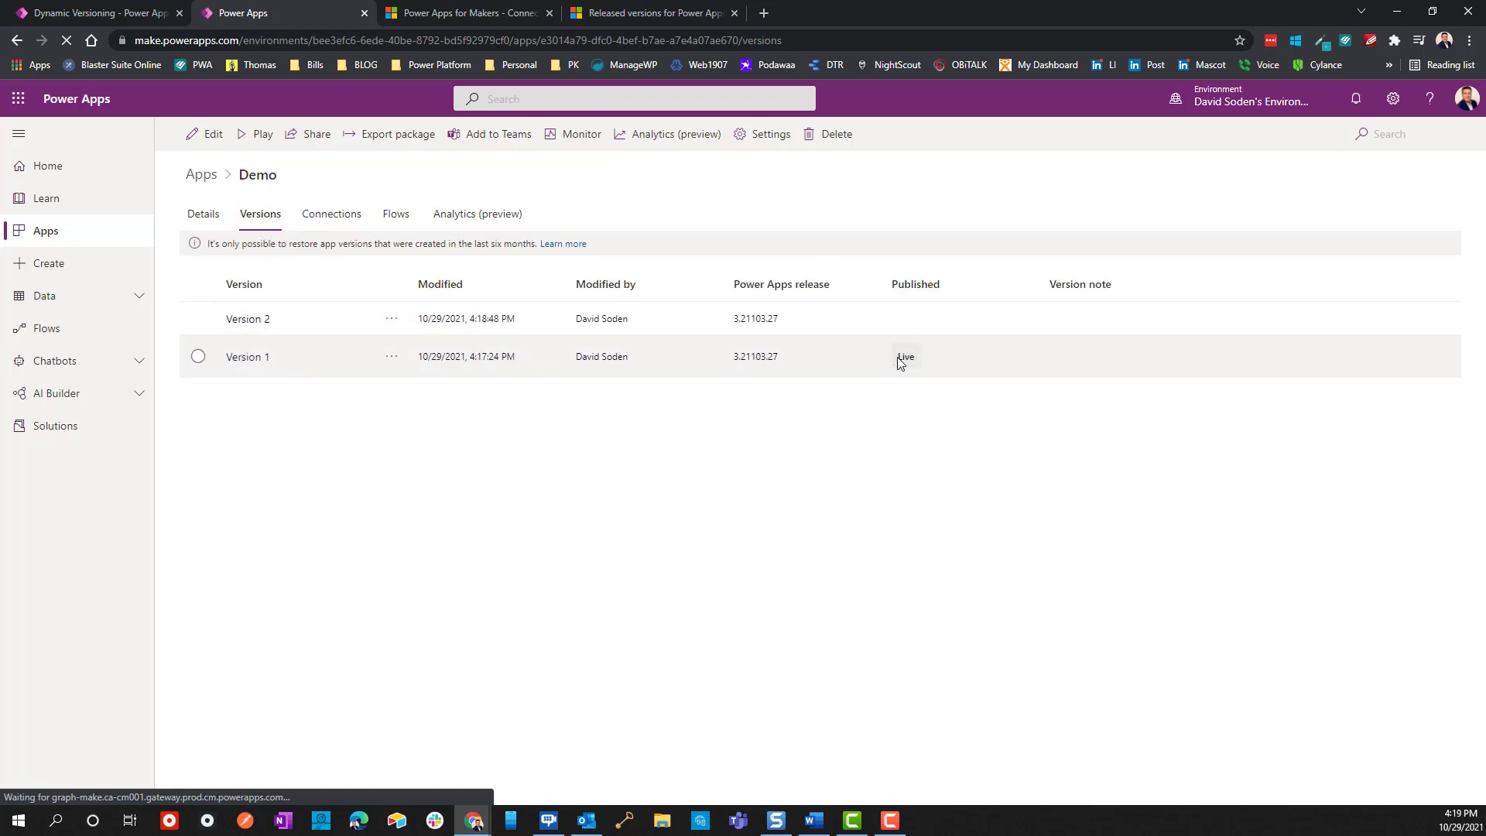
Step: Publish version 2 of the Demo app from its version history
left_click(884, 315)
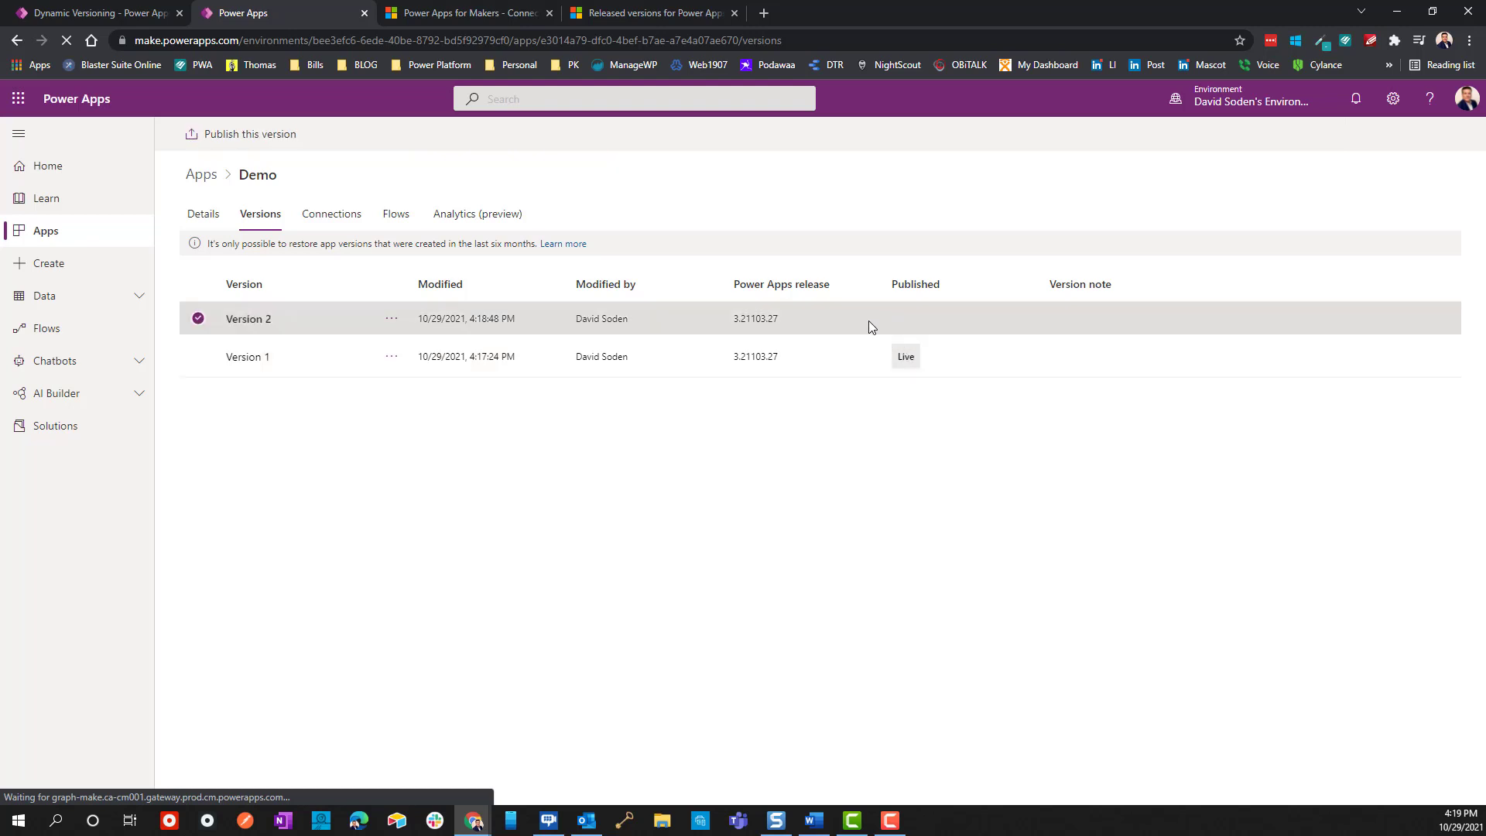
left_click(391, 320)
left_click(399, 342)
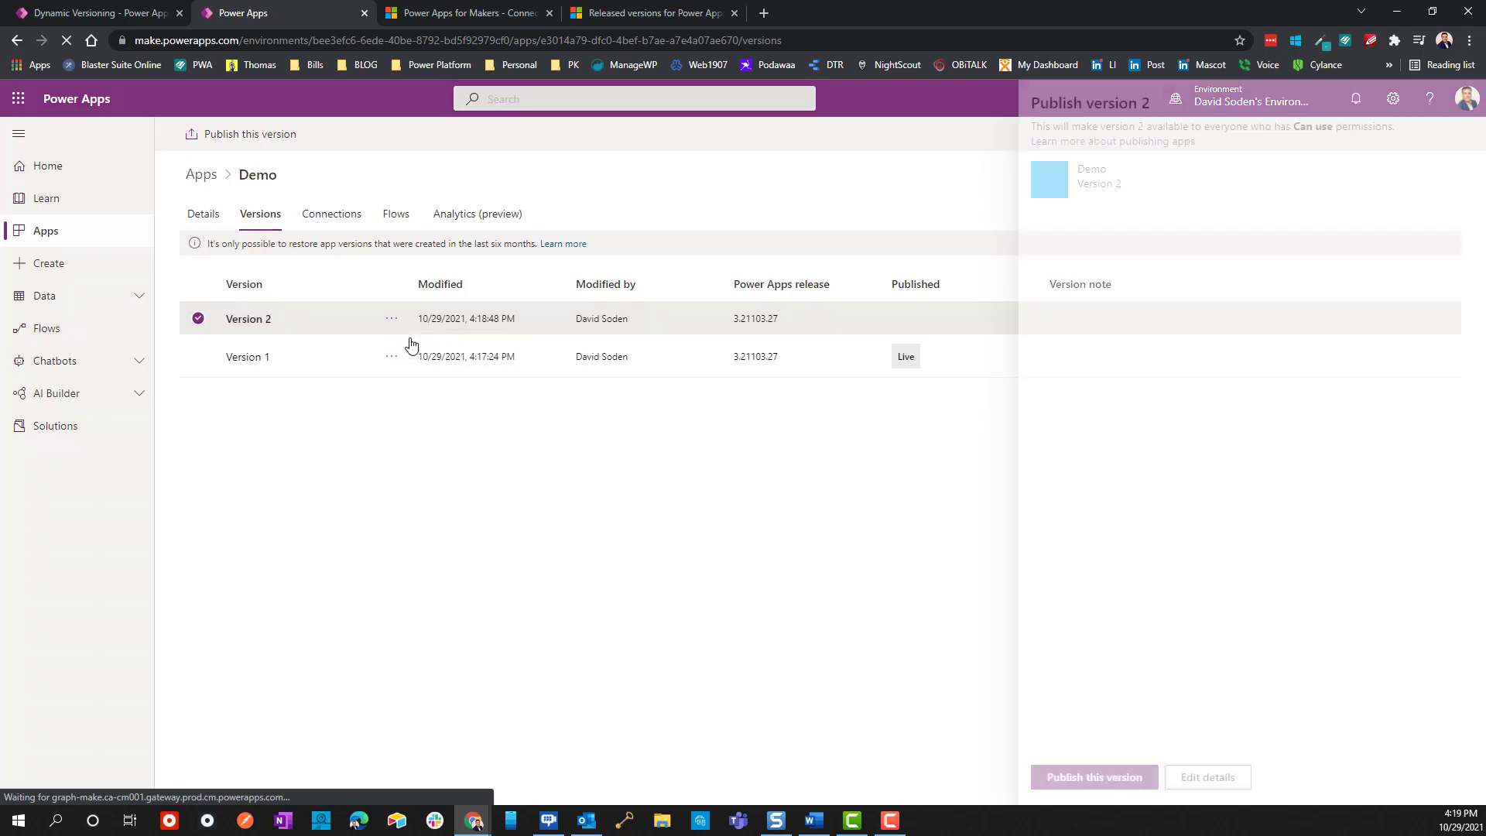
left_click(1053, 778)
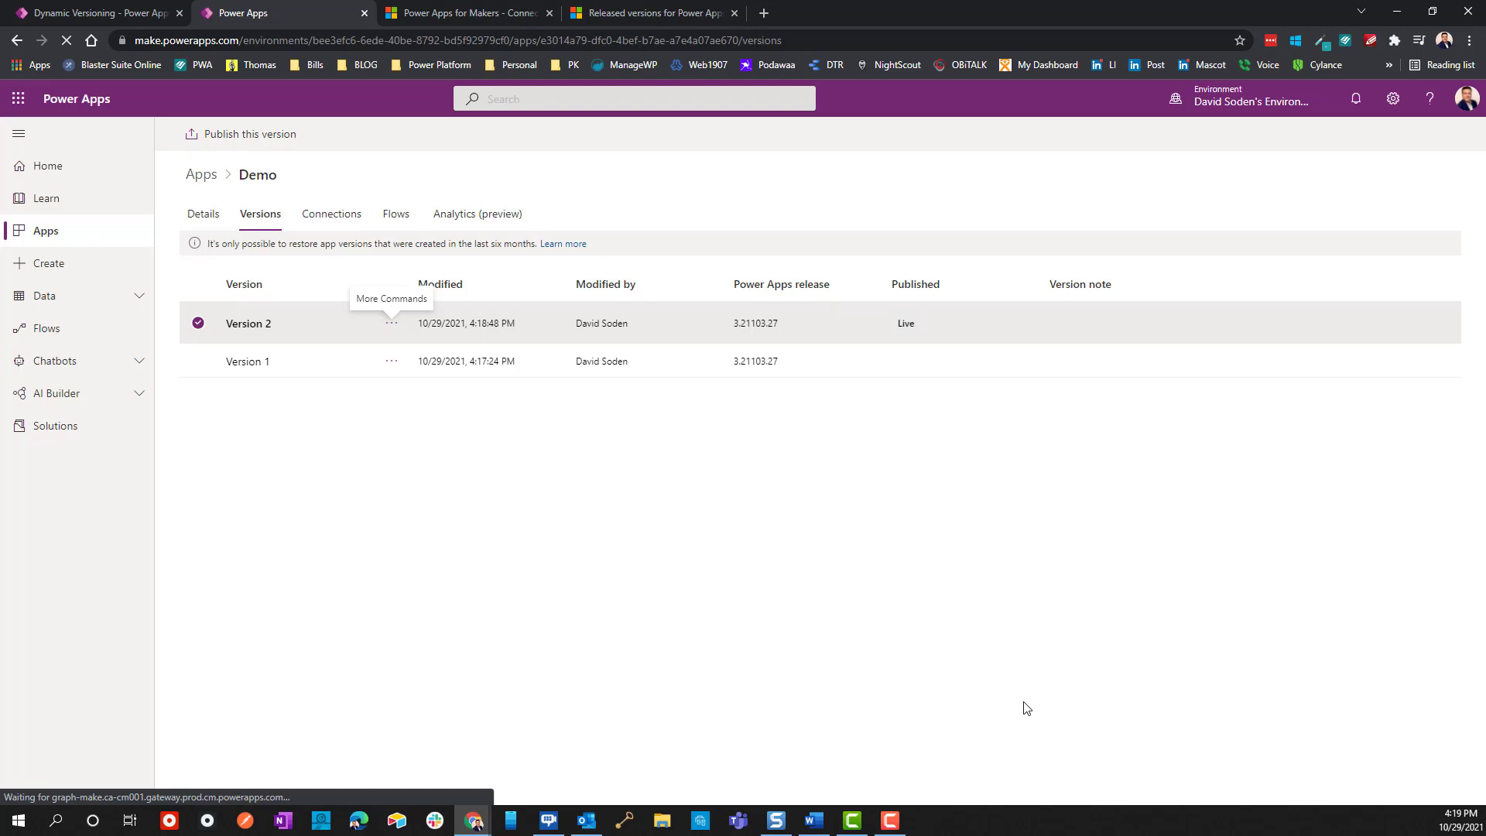
Step: Play the Demo app from its details page and check the leading number in the version label
left_click(204, 216)
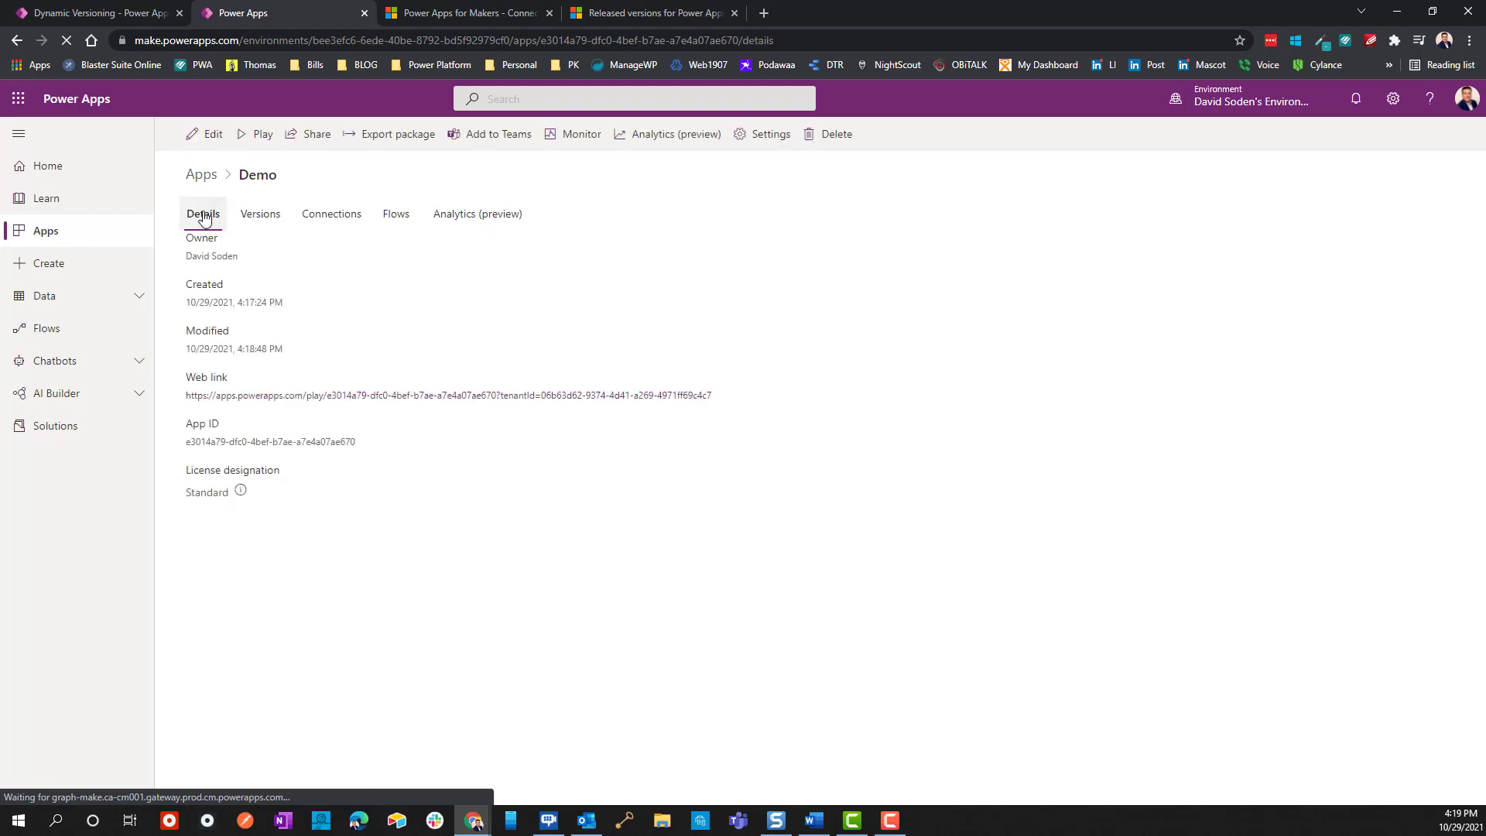
left_click(253, 135)
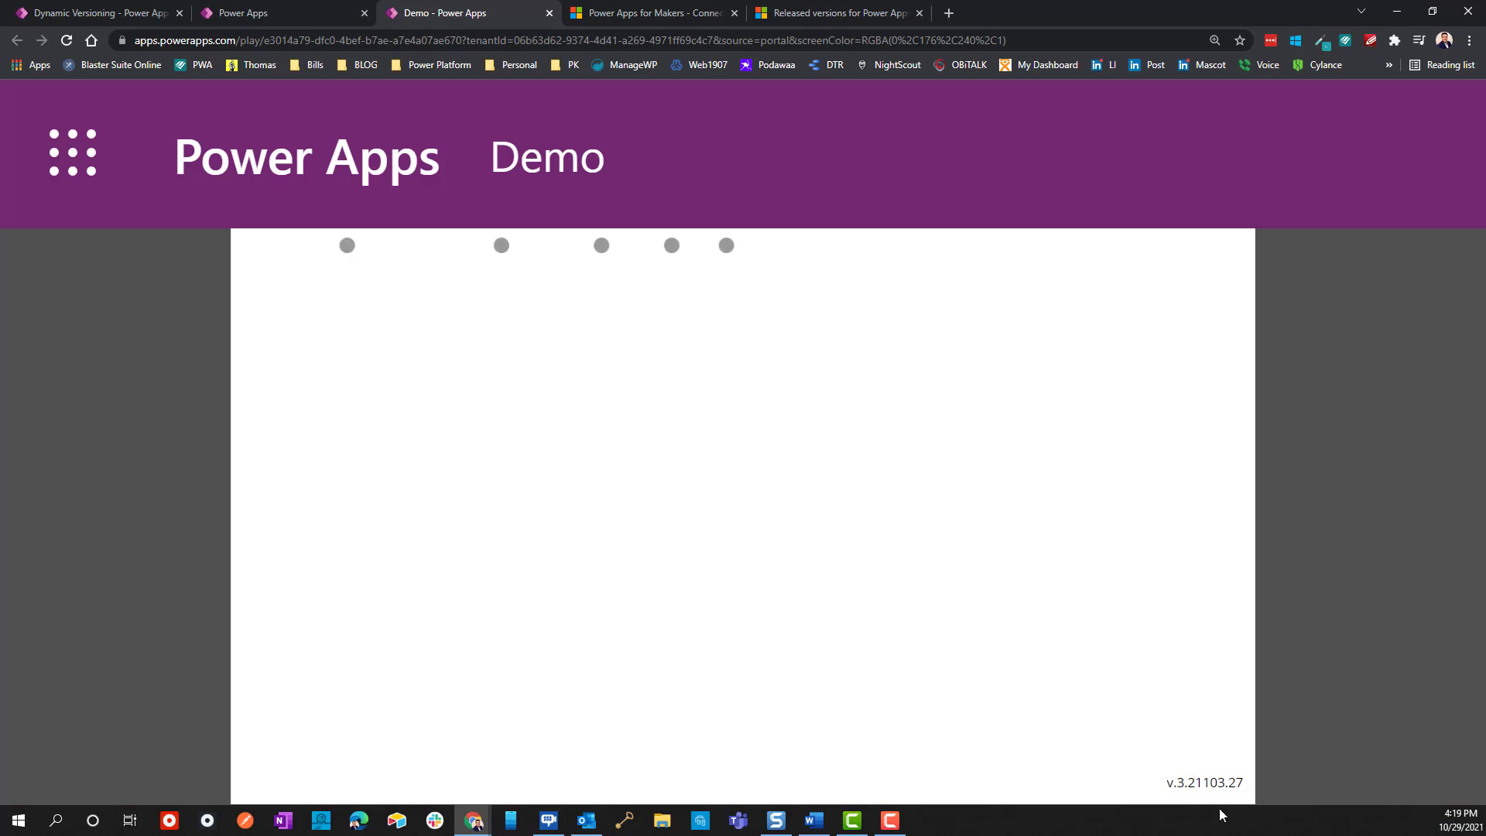
left_click_drag(1159, 782, 1179, 778)
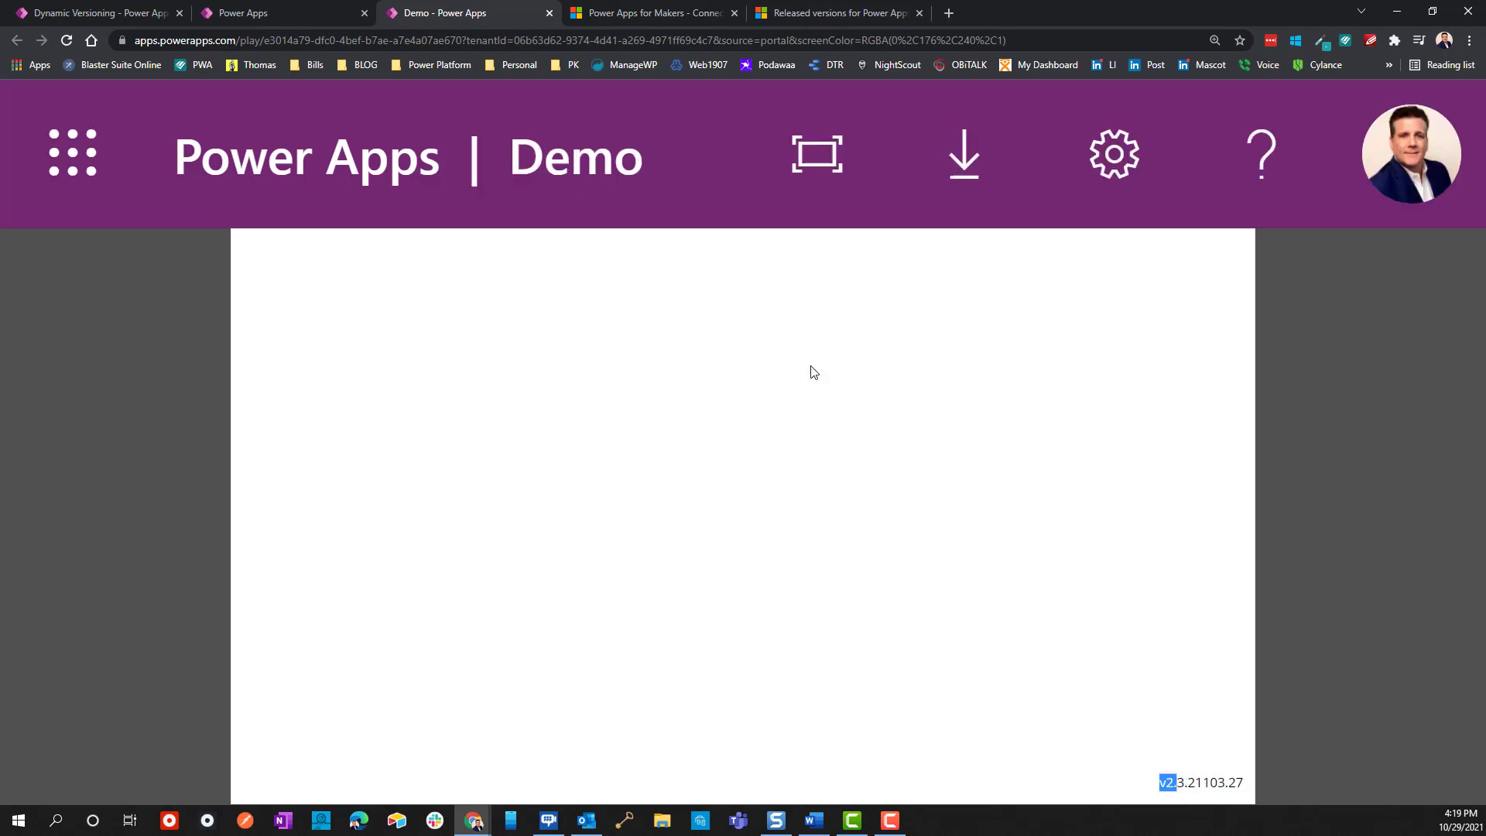
Step: Switch to the Word notes and open the linked page listing the released versions for Power Apps
left_click(813, 820)
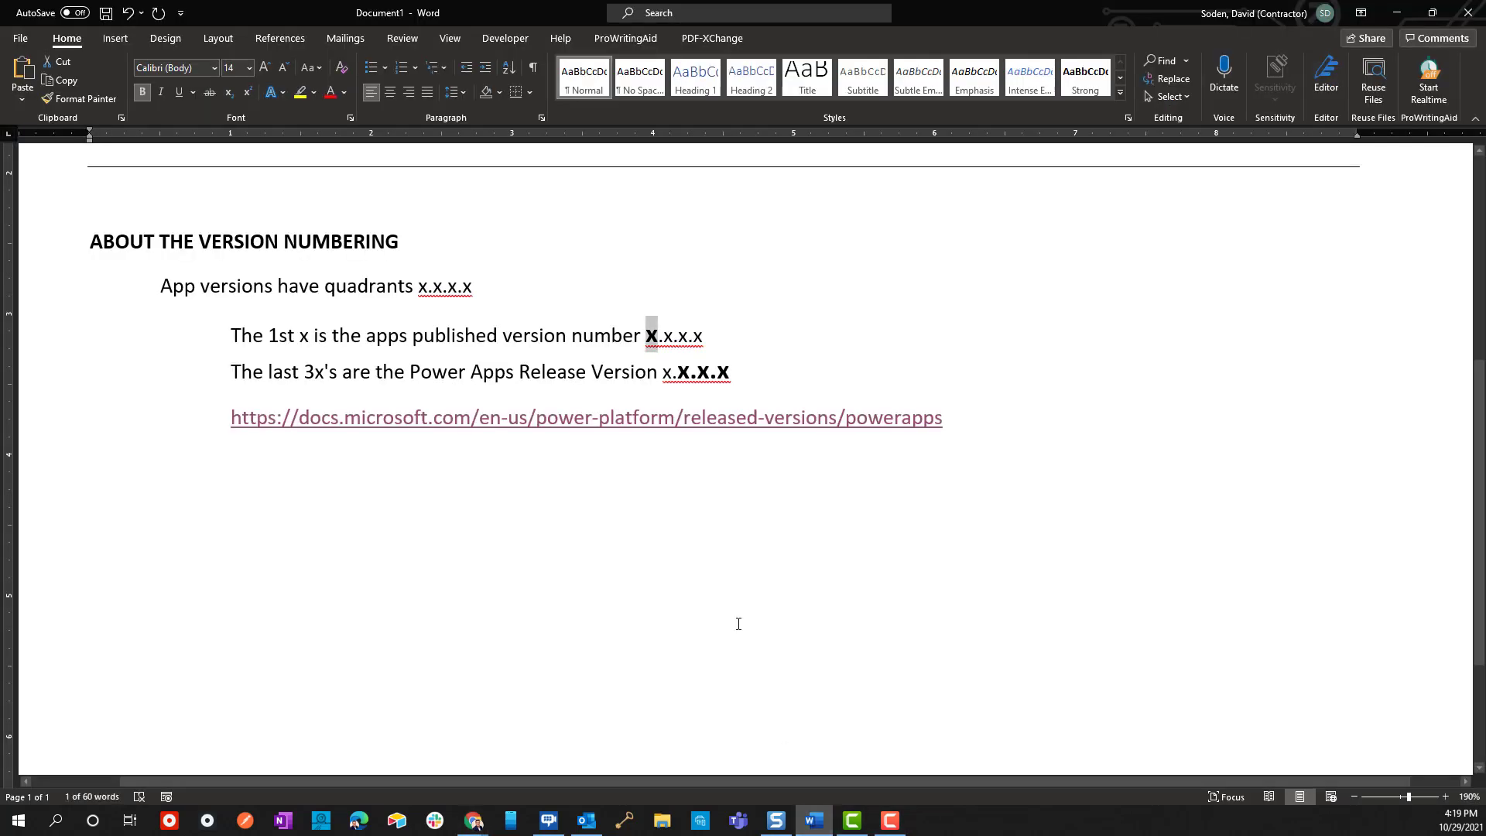
left_click(370, 418)
left_click(373, 419, "ctrl")
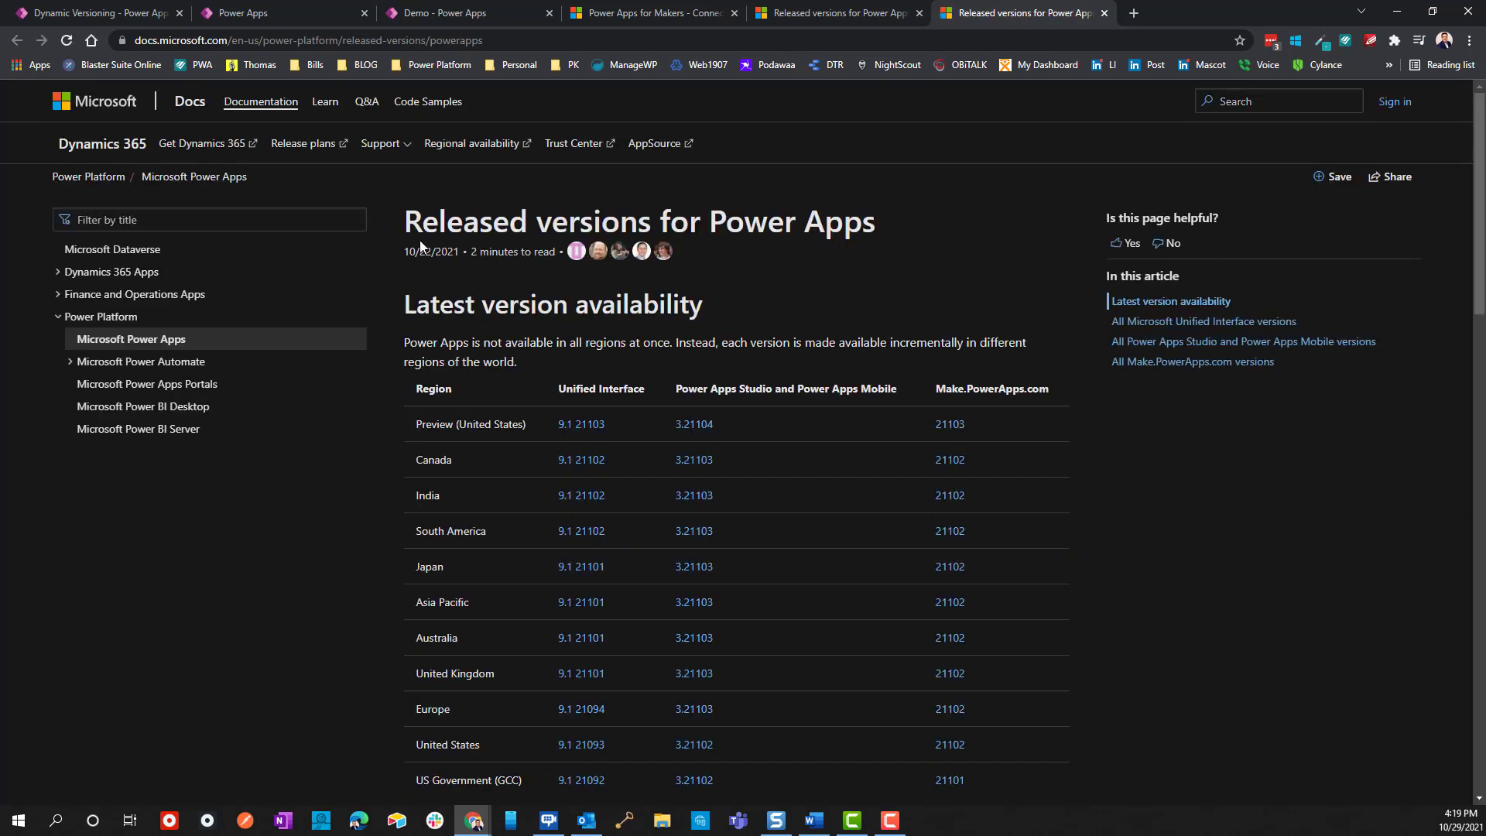
scroll(754, 383, "down", 1)
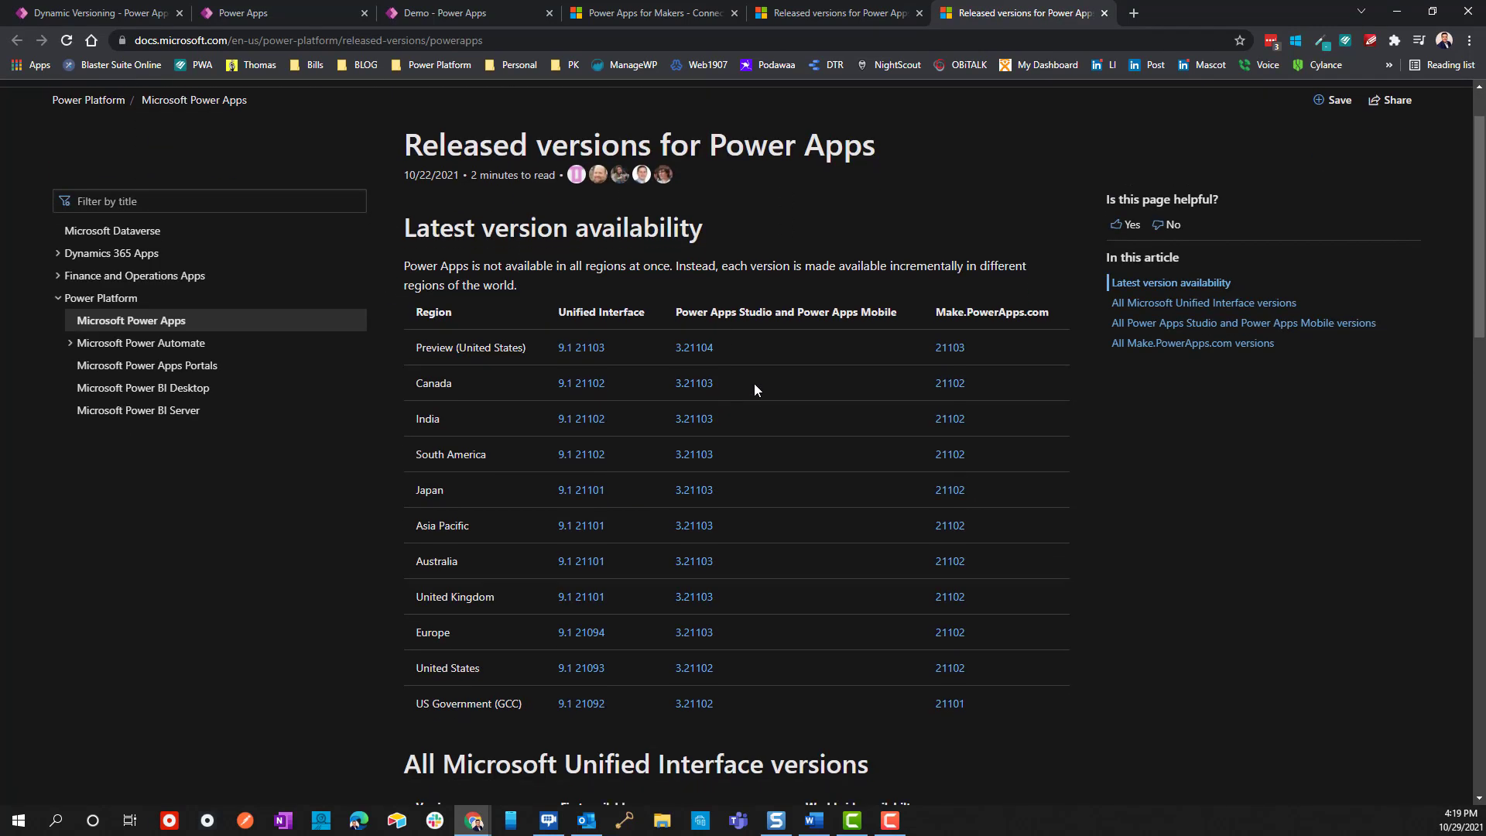
Step: Compare the running Demo app's release number with Canada's Power Apps Studio and Mobile entry in the latest version table
left_click(448, 14)
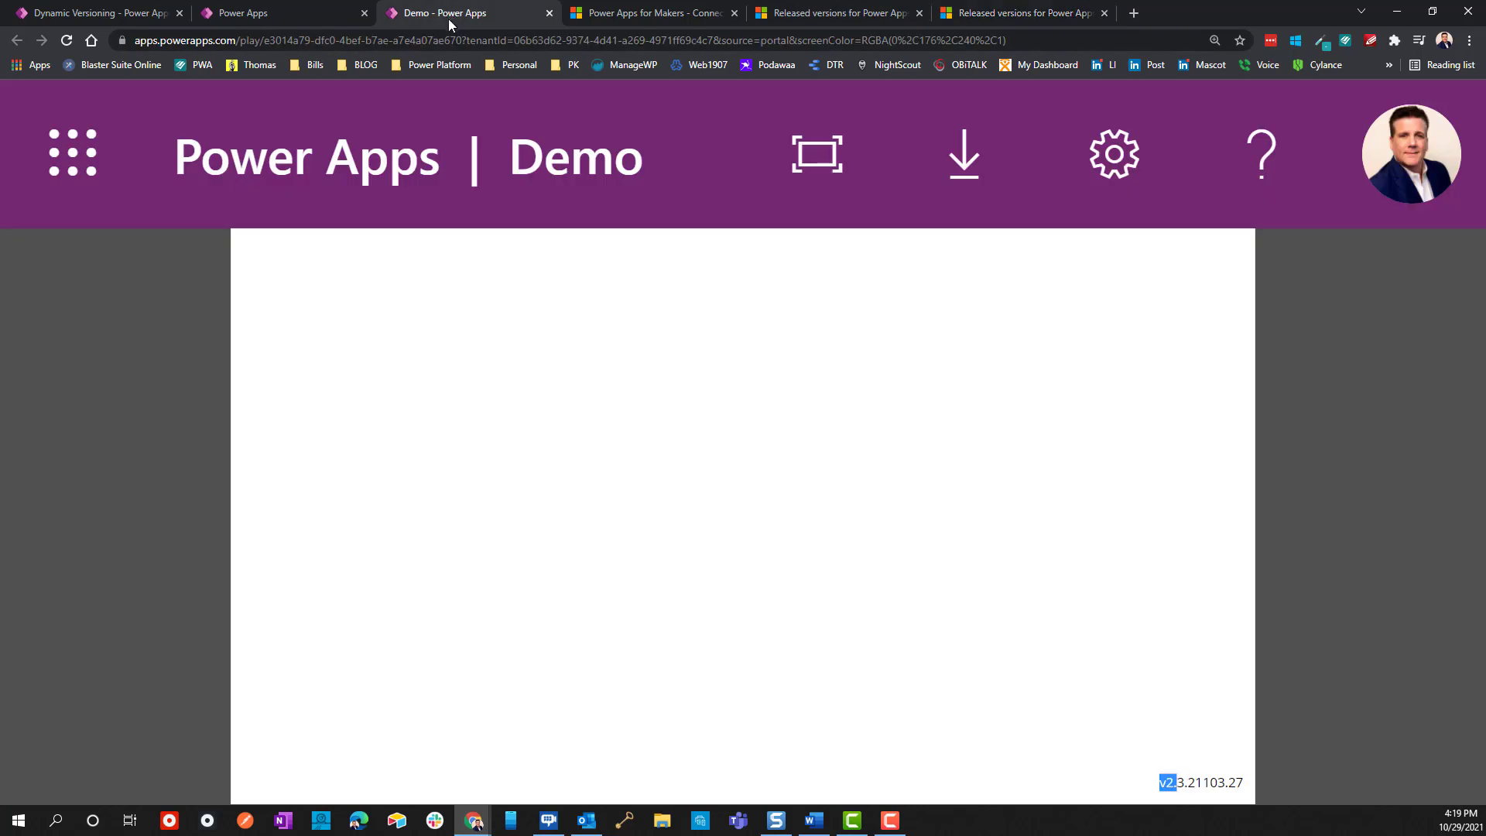
left_click(1187, 787)
left_click(1002, 10)
scroll(825, 610, "down", 1)
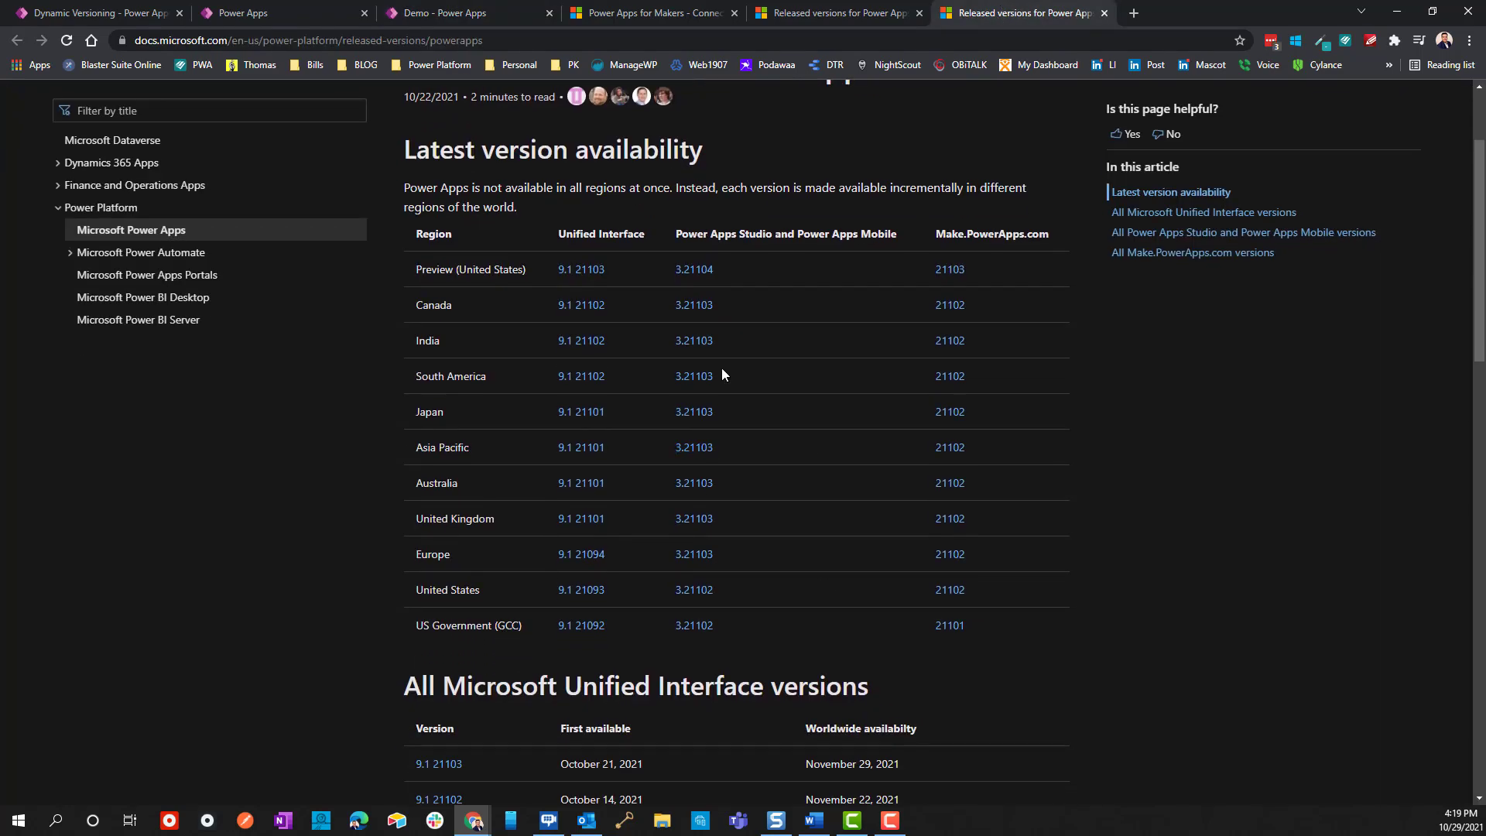
left_click_drag(674, 305, 708, 306)
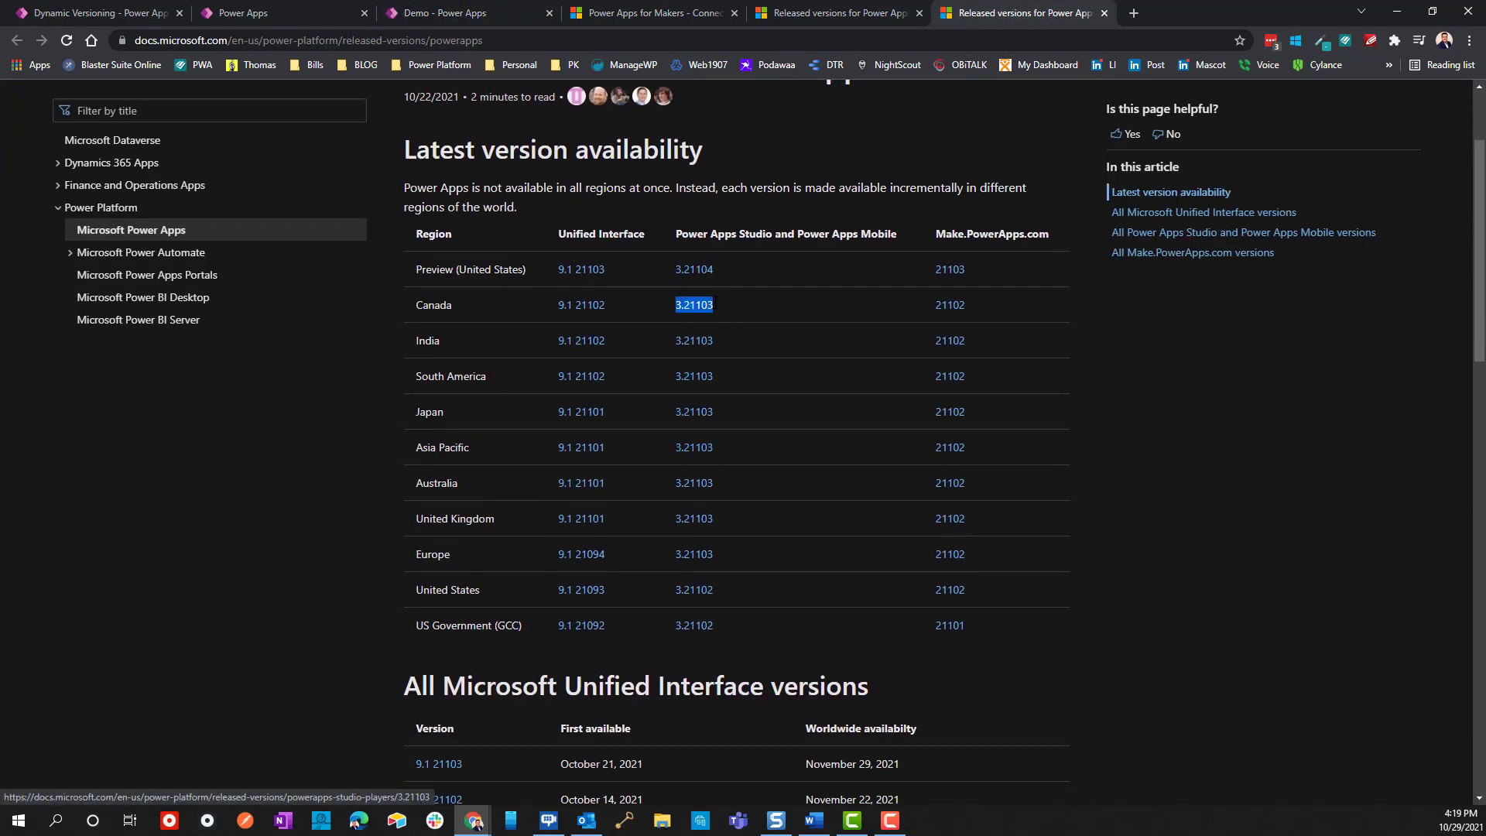
Step: Look through the full Studio, Mobile and Make.PowerApps.com version lists and compare them with the release digits in the Demo app's label
scroll(700, 444, "down", 9)
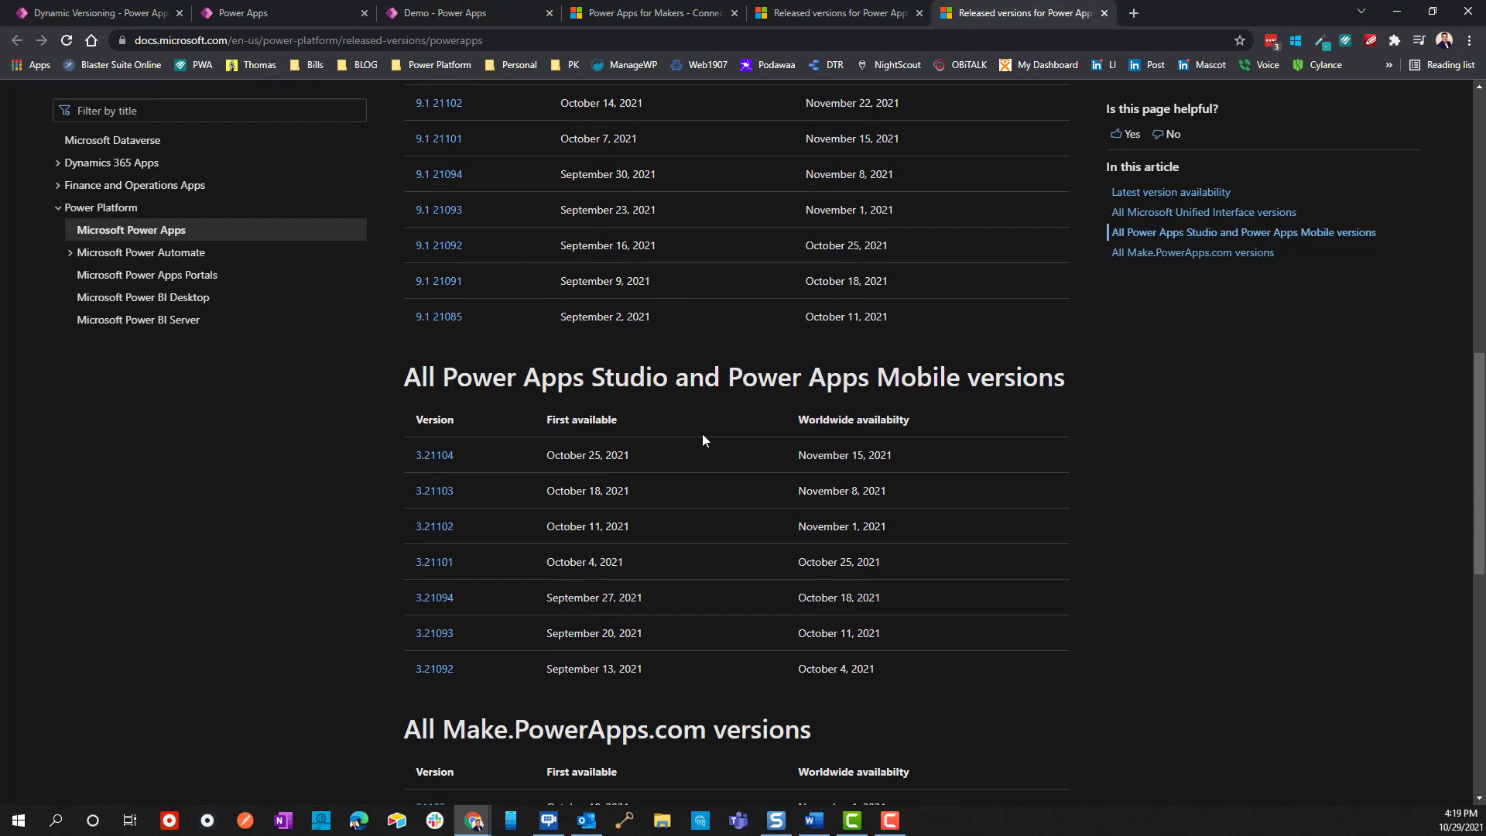
scroll(703, 434, "down", 4)
scroll(702, 435, "down", 1)
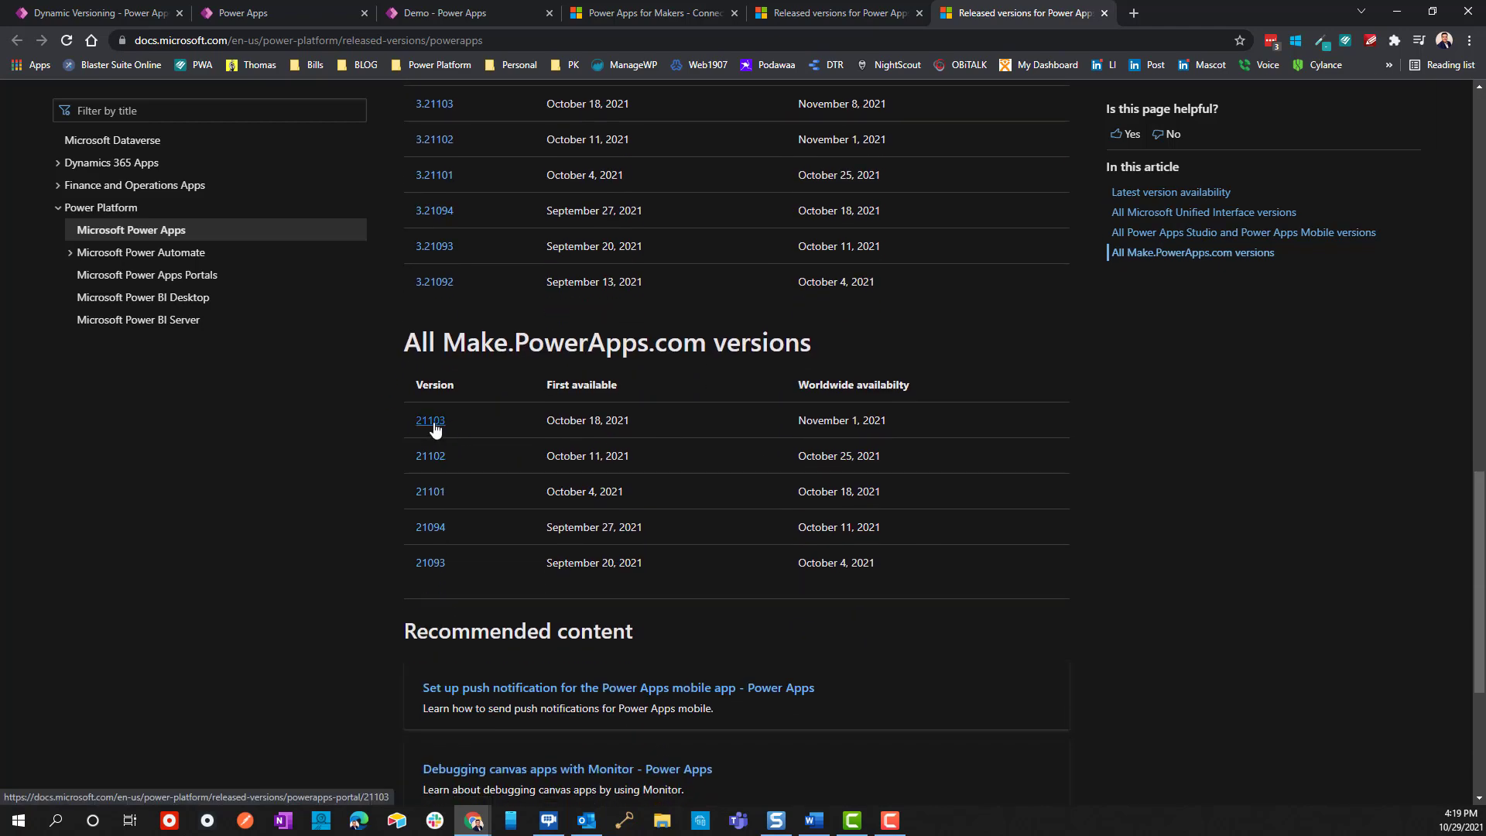
left_click(455, 14)
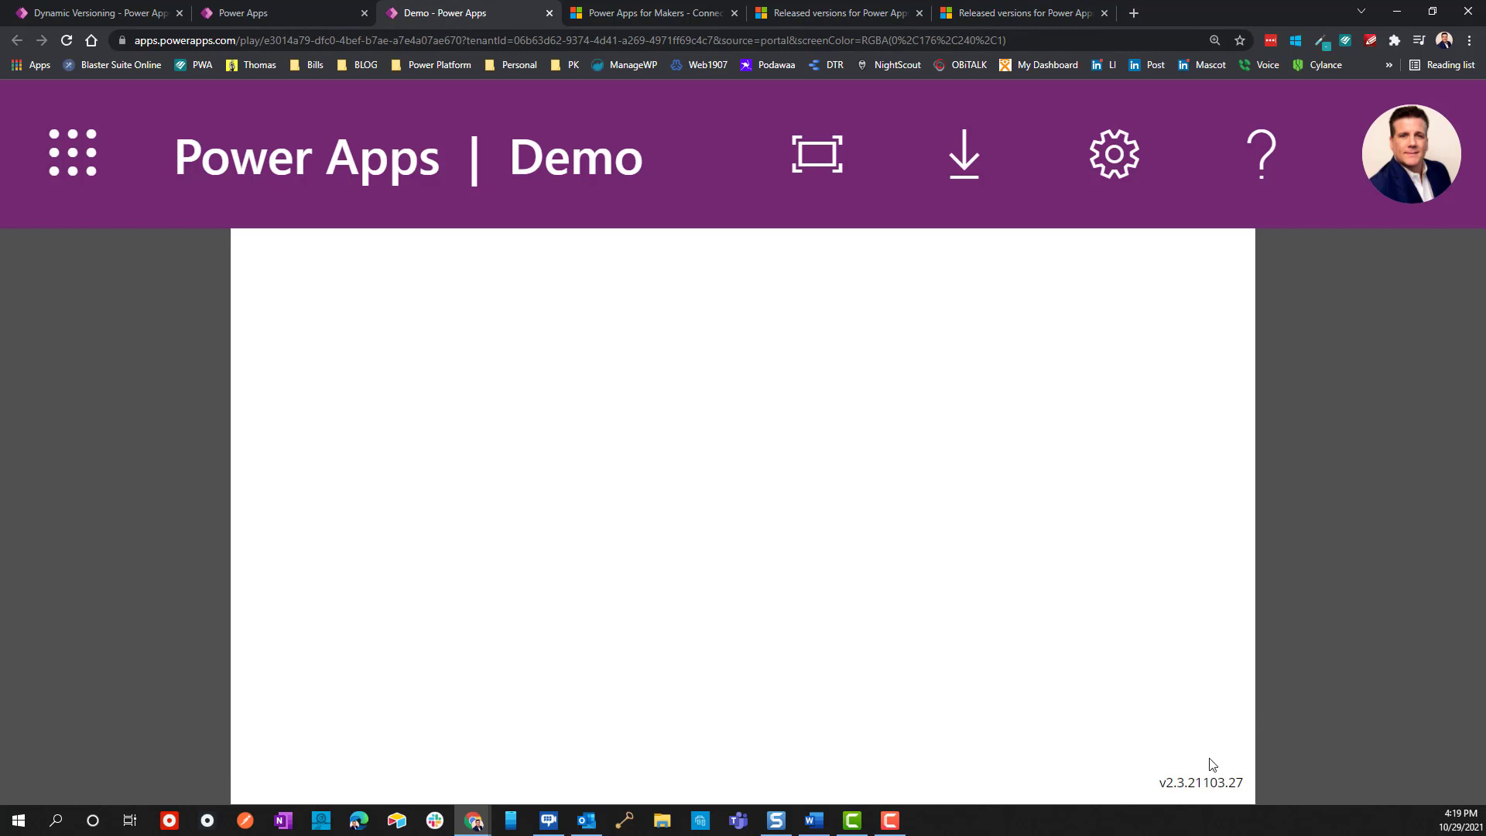
left_click_drag(1191, 780, 1227, 784)
left_click(999, 11)
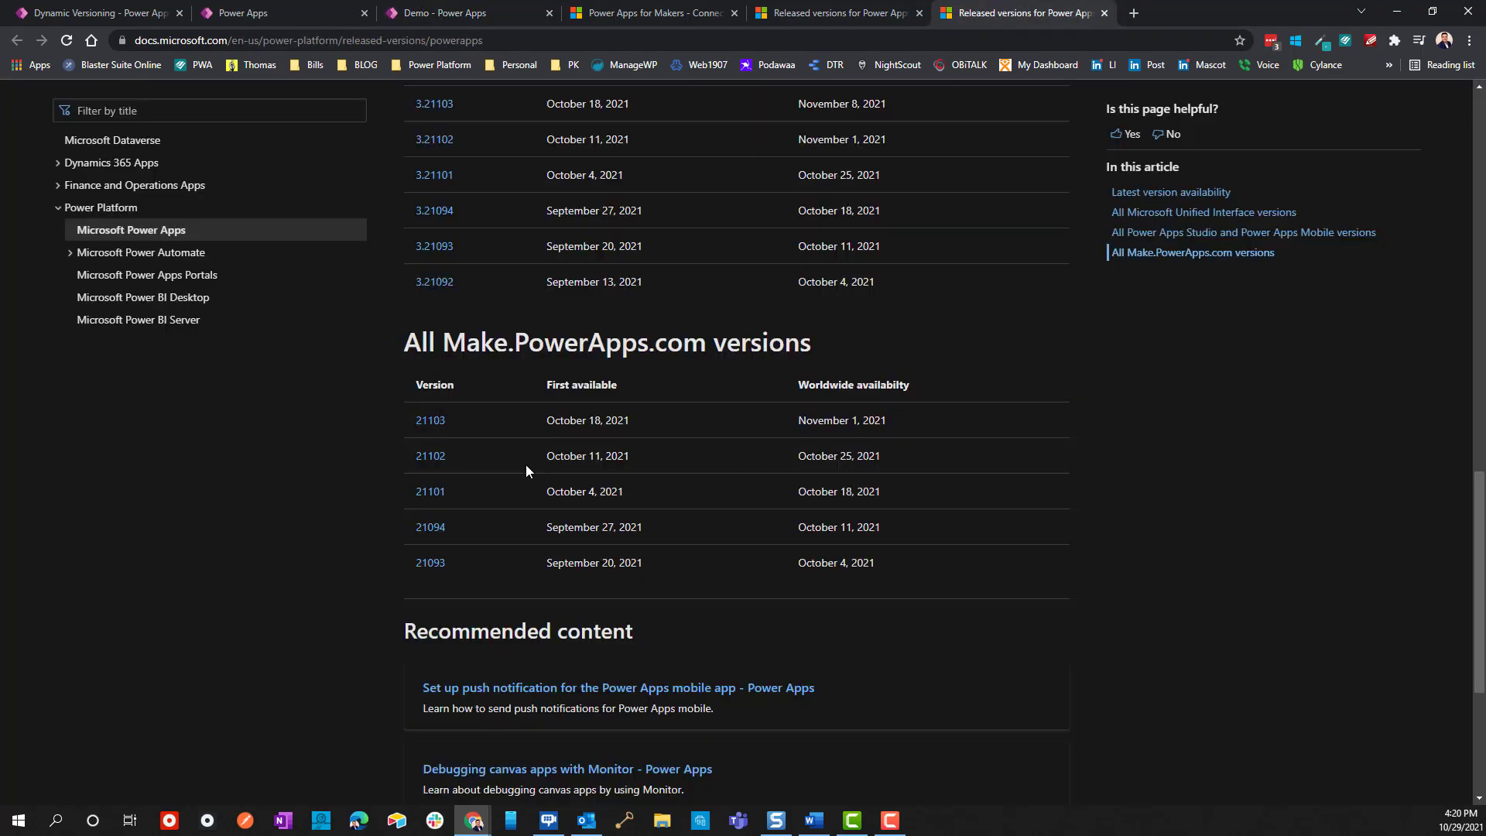
Step: Examine the first available and worldwide availability dates for release 21103 in the Make.PowerApps.com list and 3.21103 in the Studio list
left_click_drag(543, 423, 613, 423)
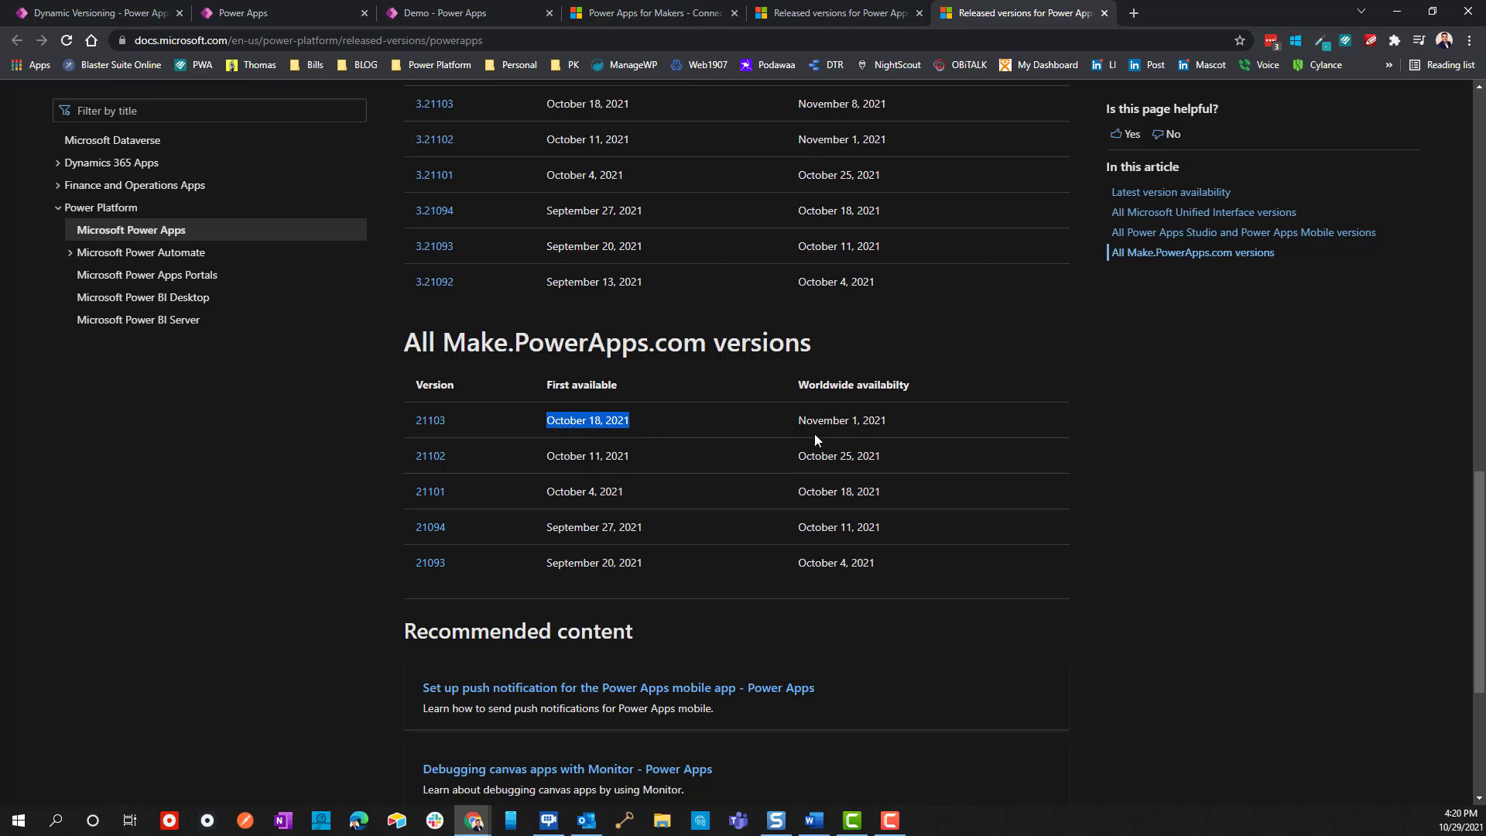
left_click_drag(796, 424, 880, 435)
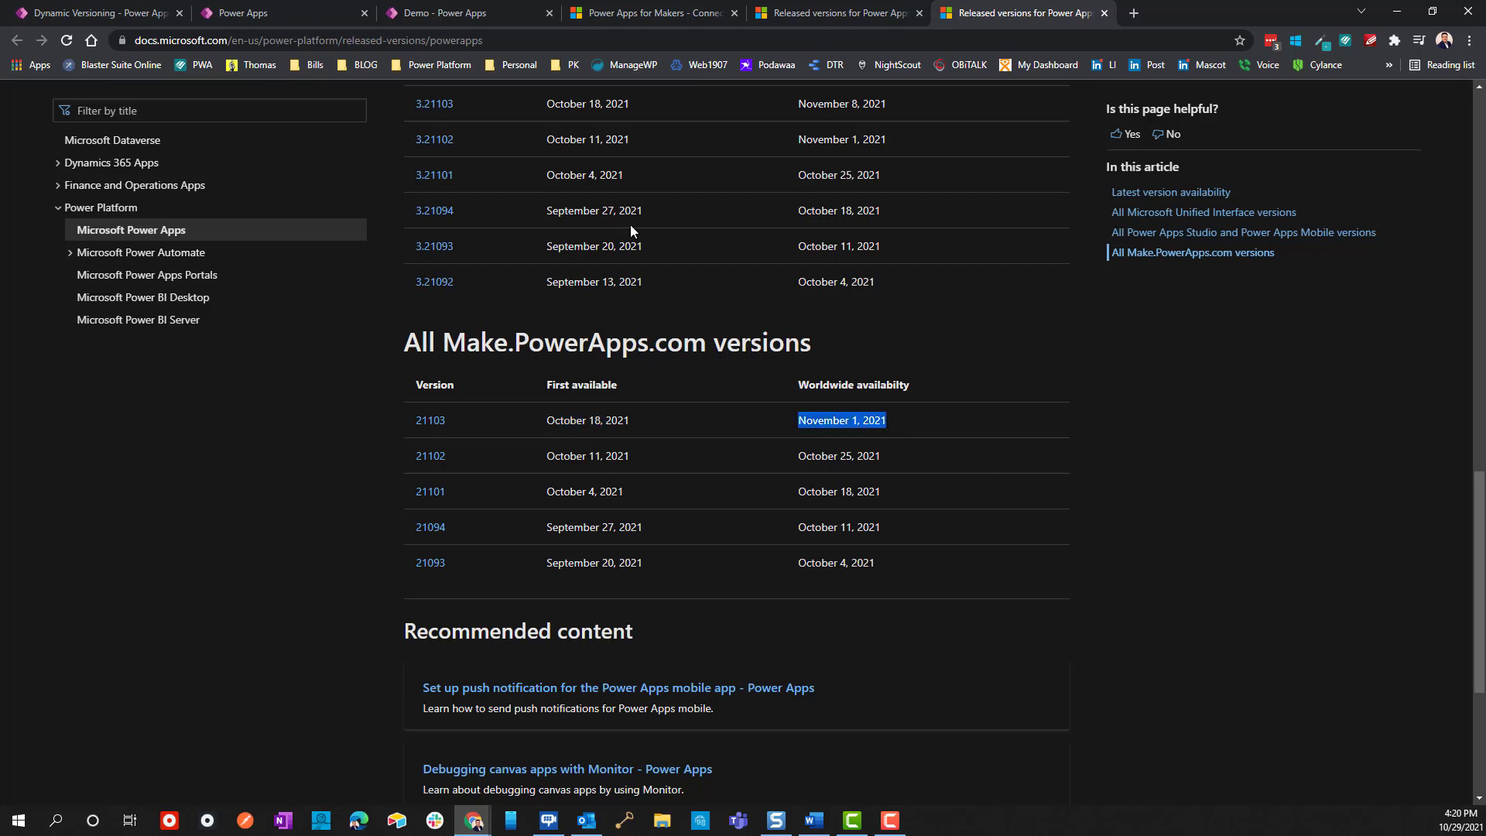
scroll(728, 255, "up", 1)
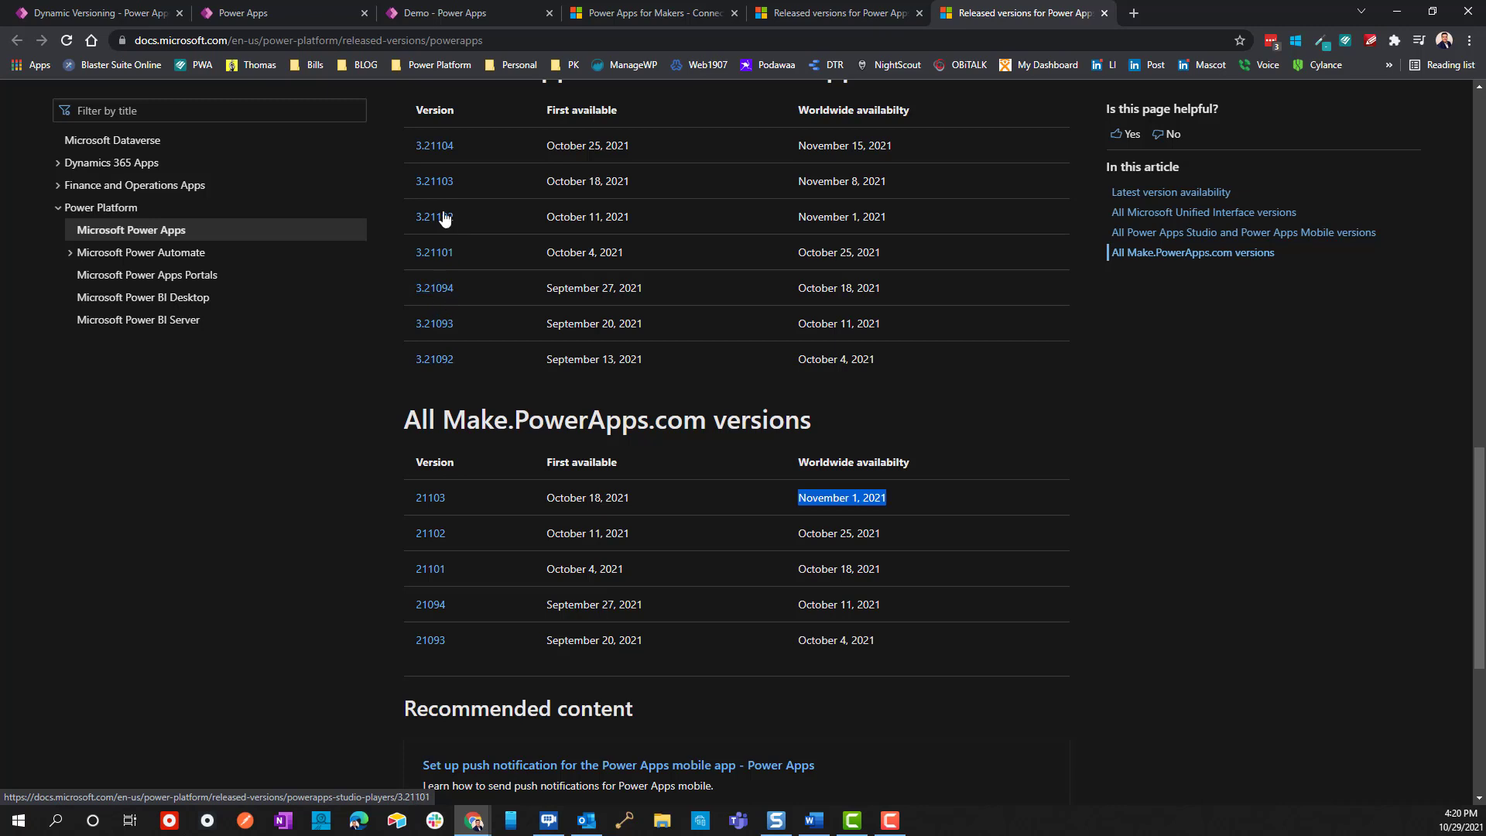
left_click_drag(655, 192, 577, 186)
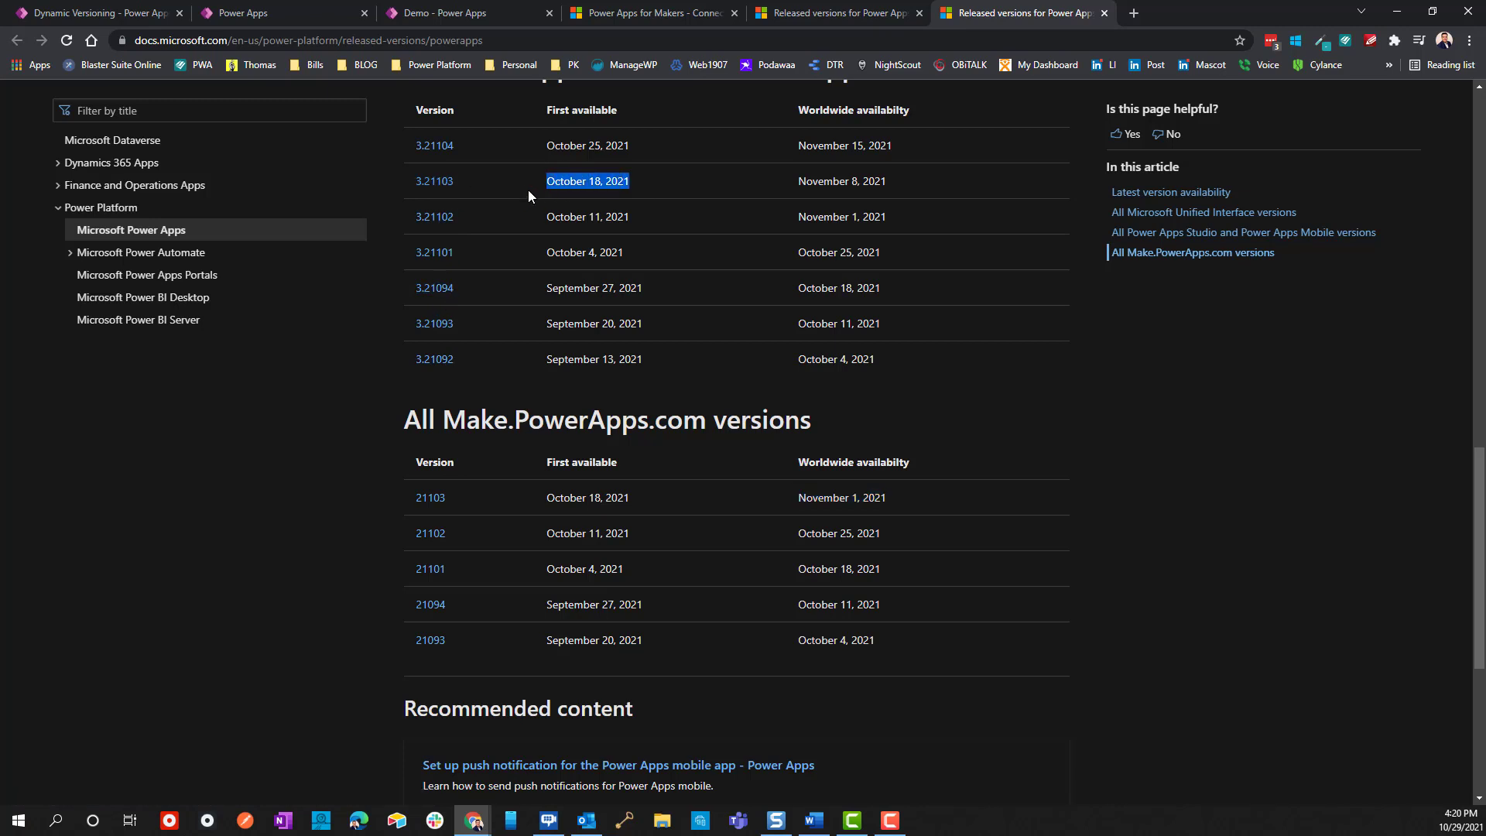
scroll(601, 247, "up", 2)
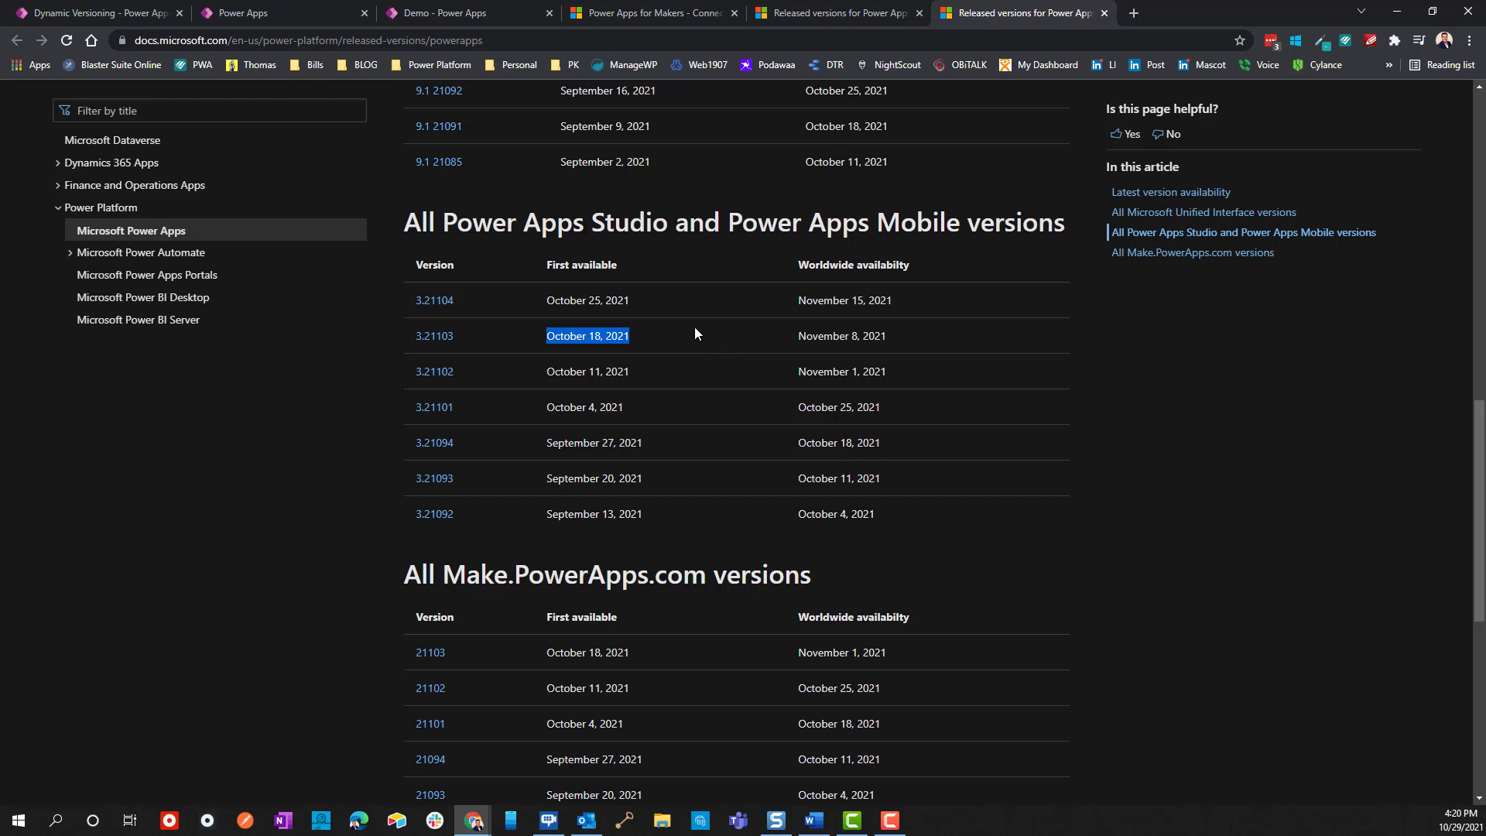
scroll(625, 367, "up", 7)
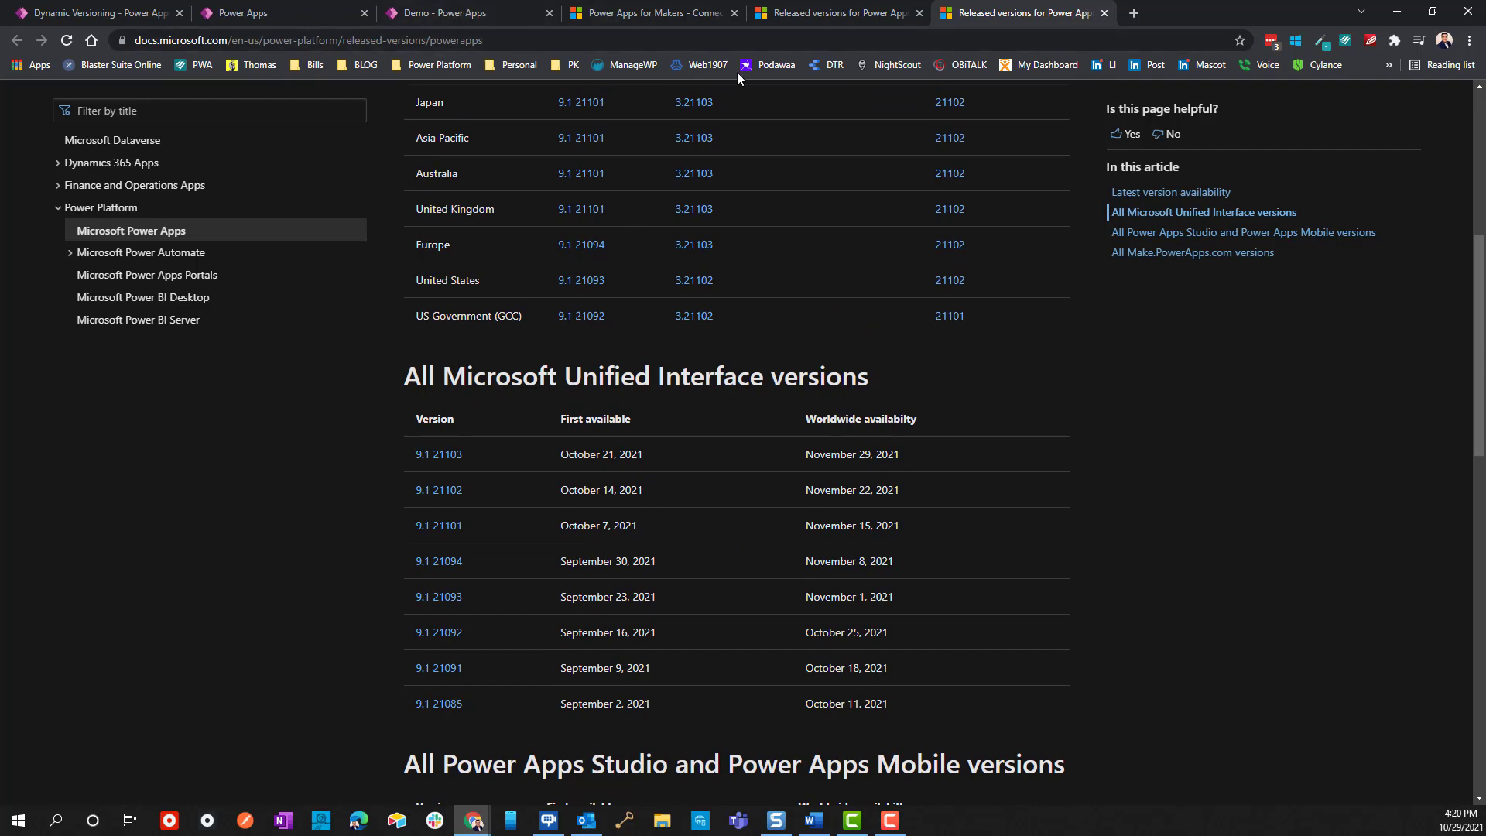
scroll(863, 201, "up", 6)
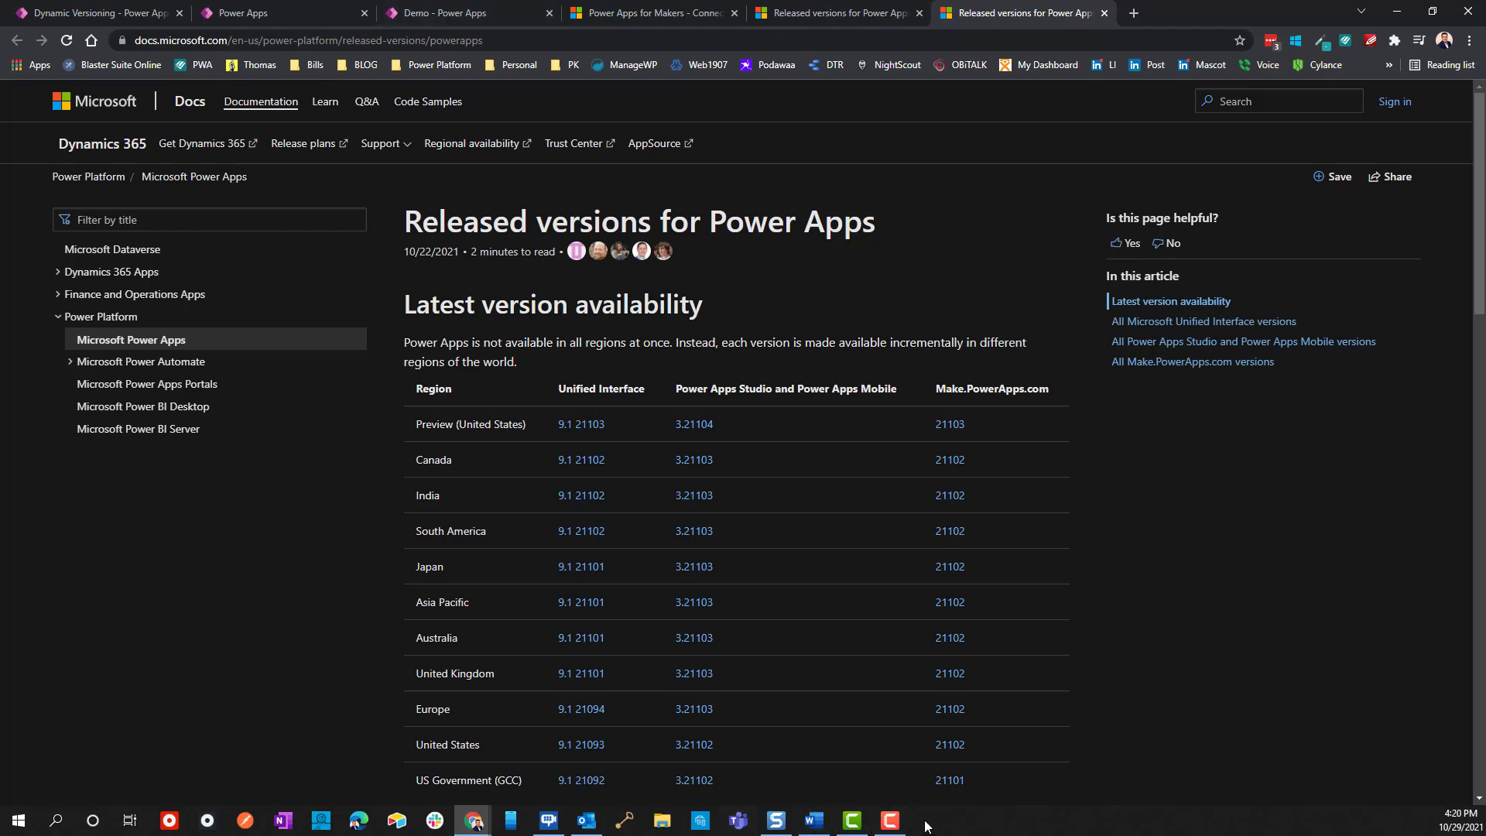
Step: Switch to the Word notes, review the published version and release parts of the x.x.x.x format, and minimize the document
left_click(814, 820)
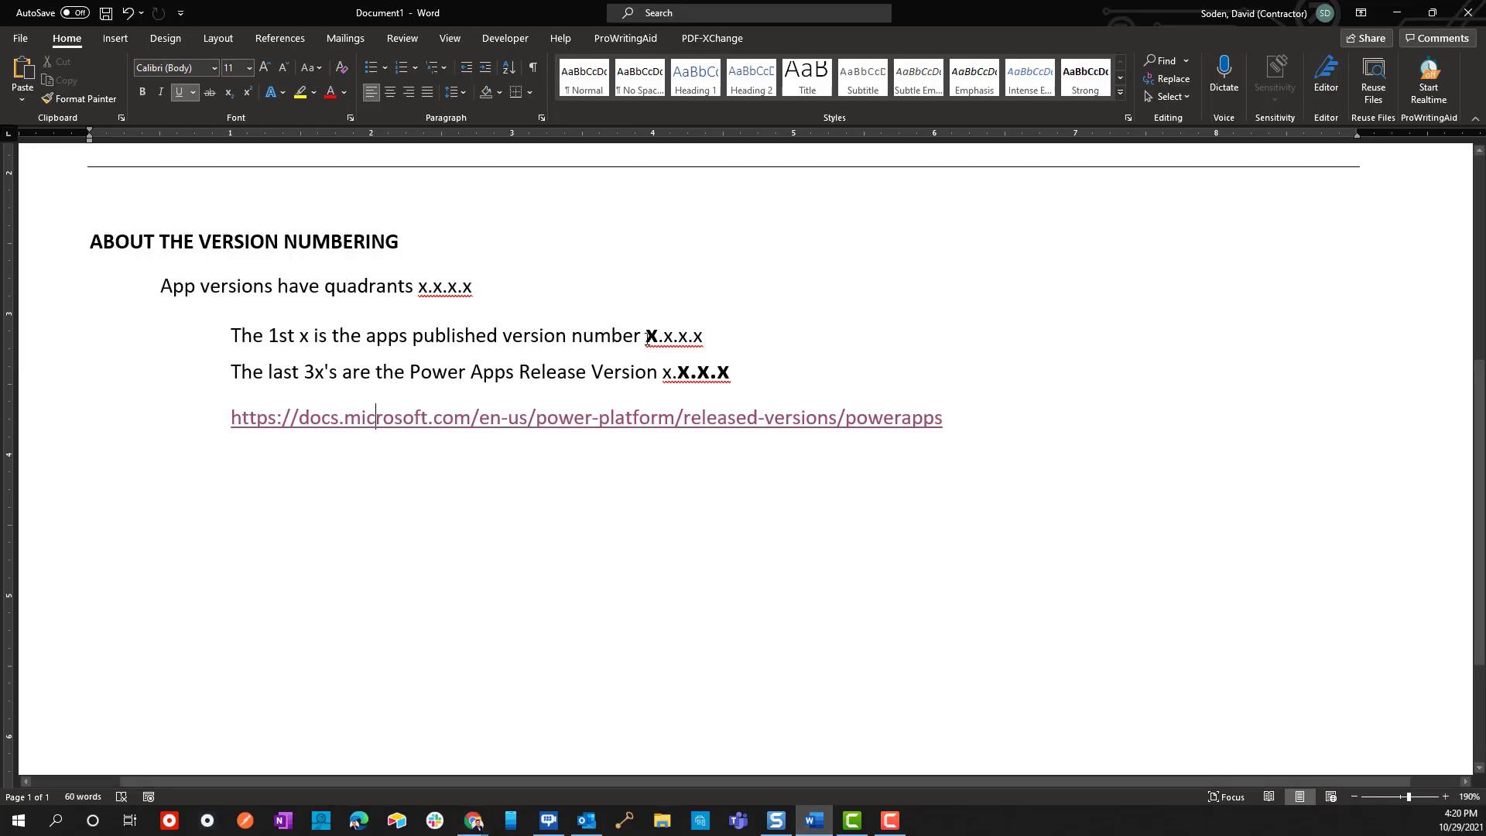
left_click_drag(647, 338, 659, 338)
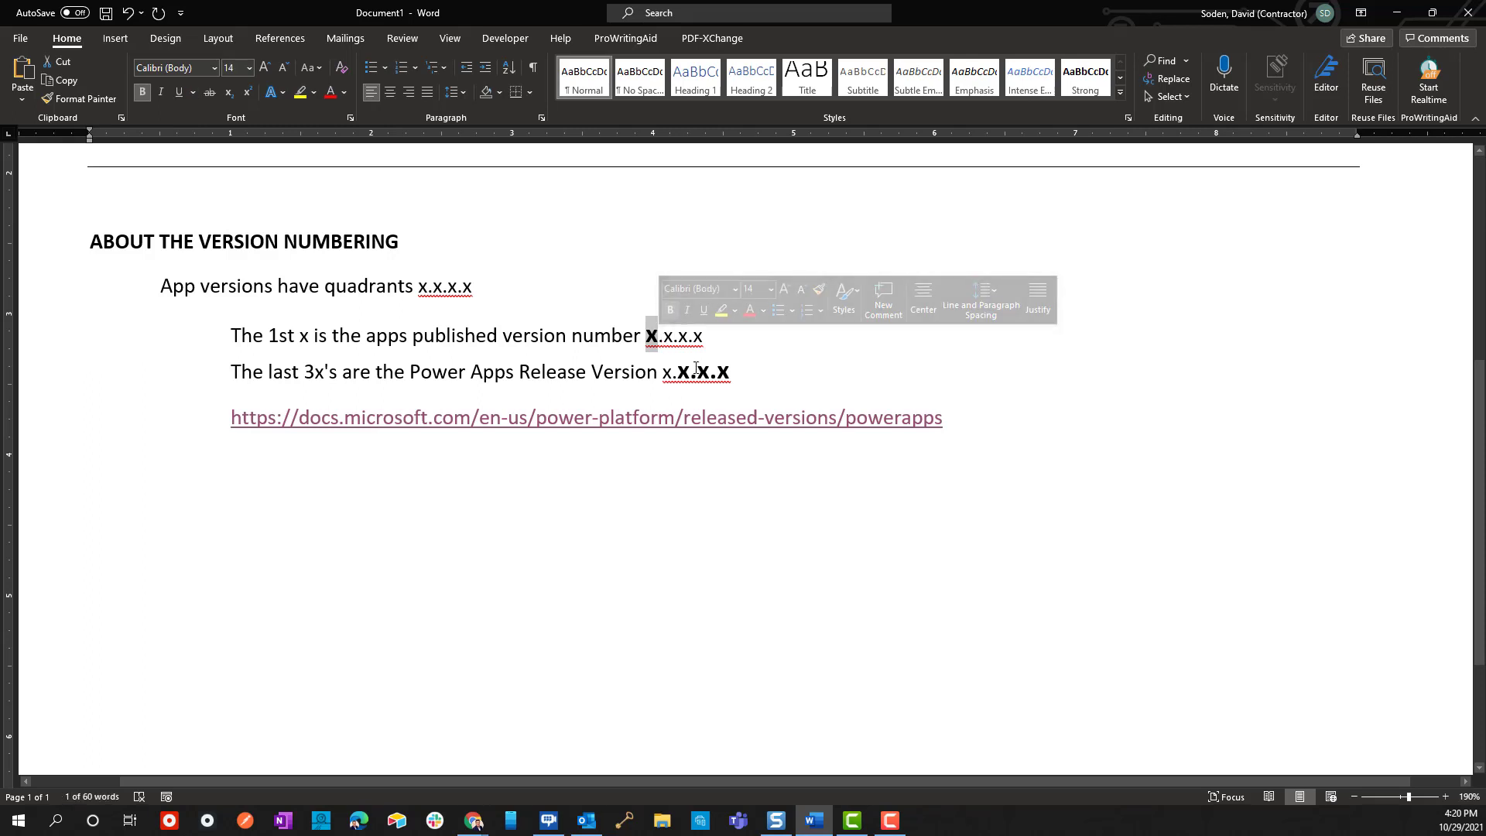
left_click(1401, 22)
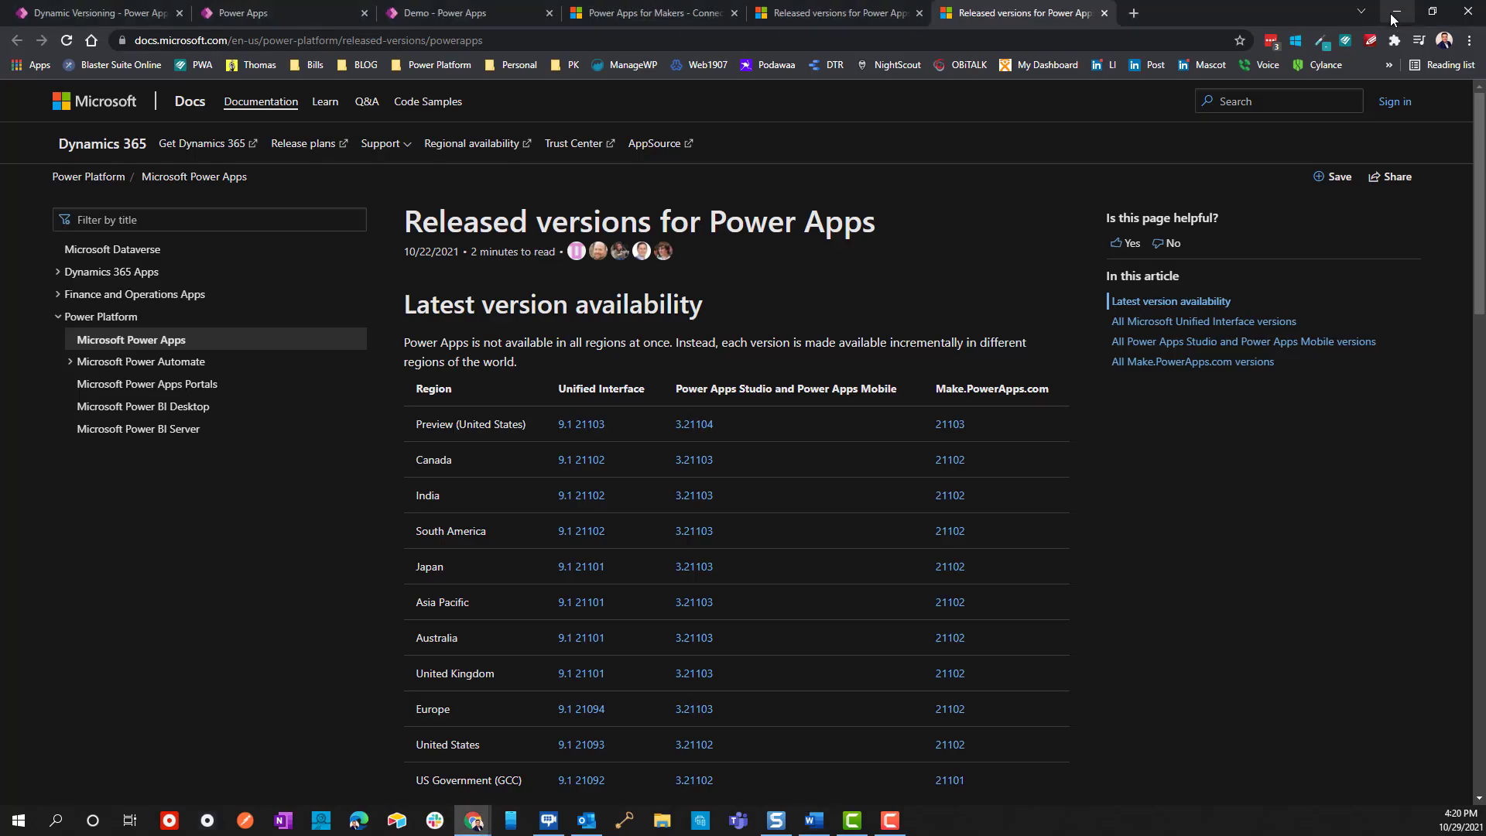
Step: Return to the running Demo app in the browser, reset its page zoom to the default, and close it
left_click(316, 21)
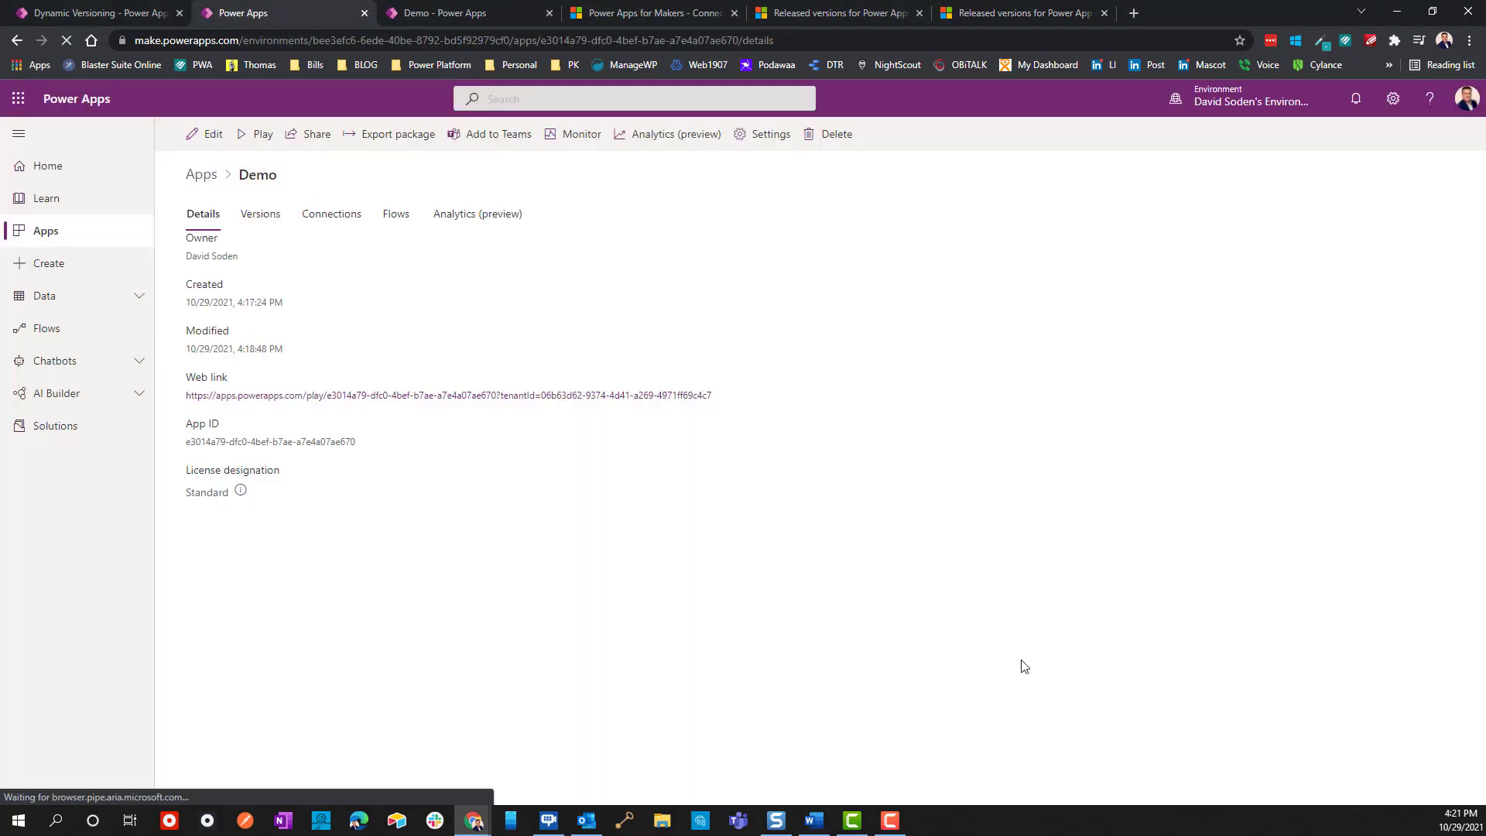
left_click(466, 19)
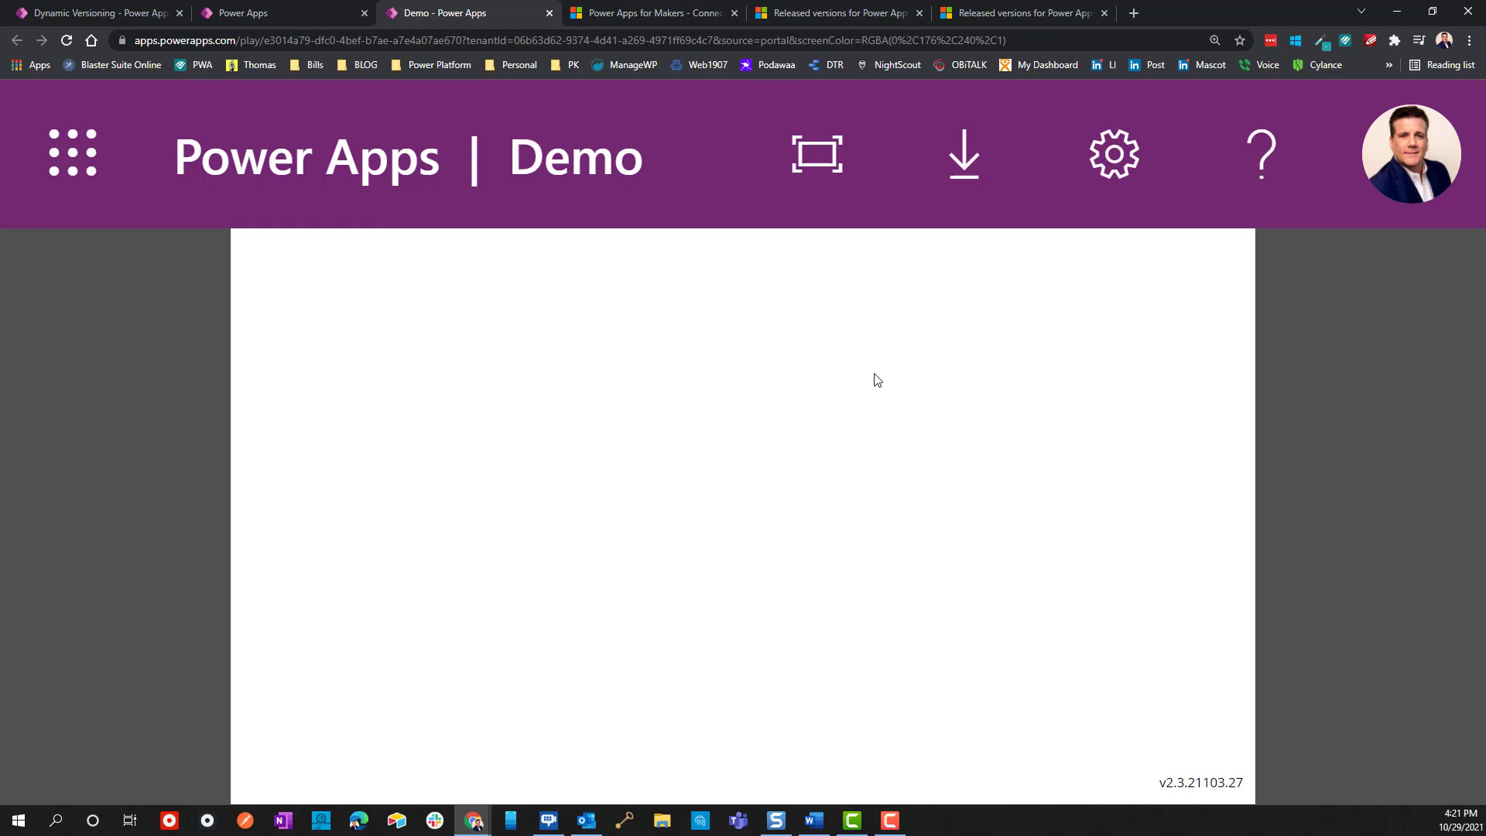
key("ctrl+0")
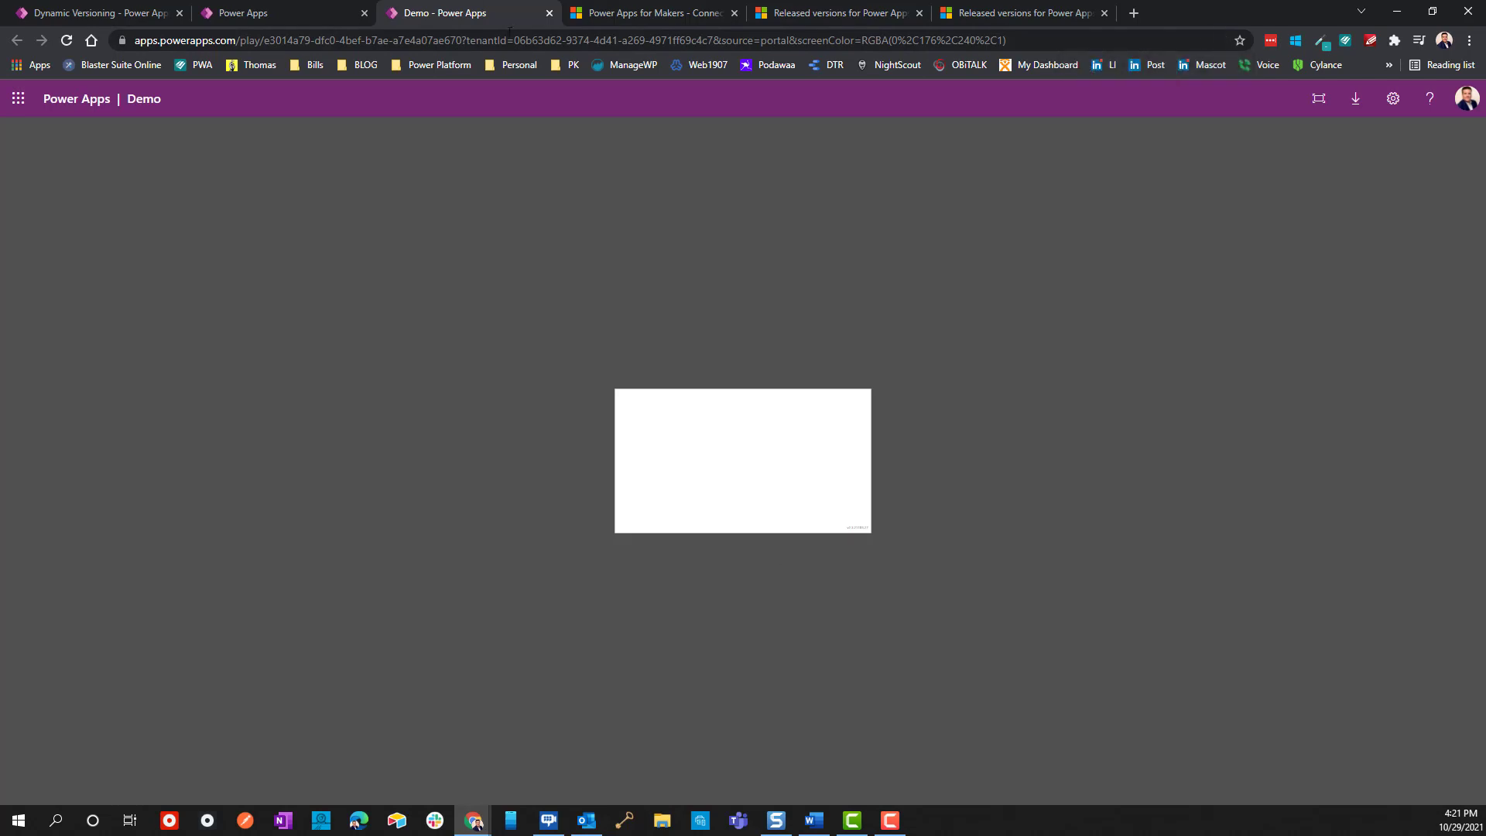
left_click(550, 13)
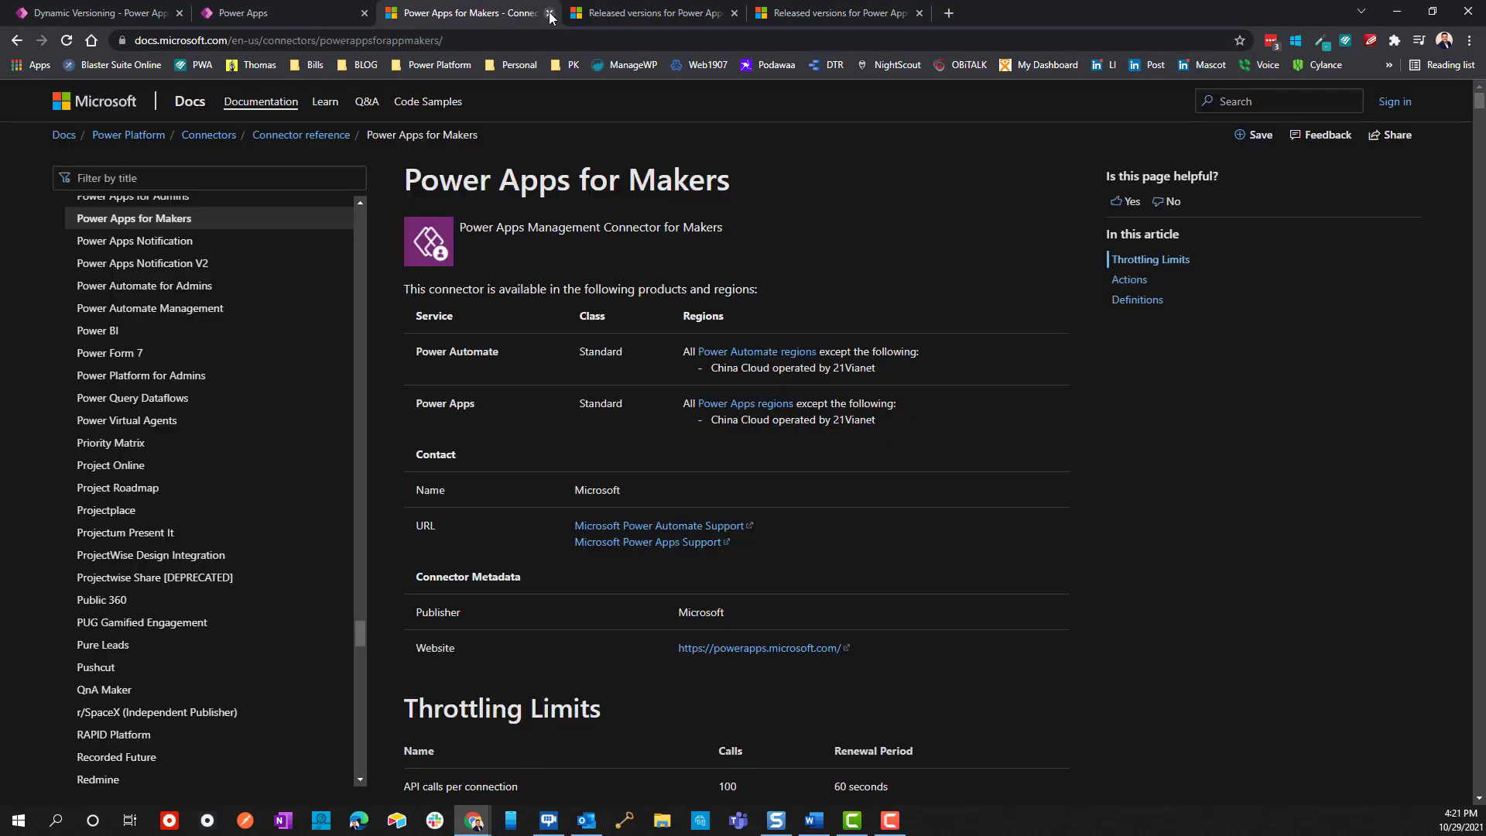
Step: Close the Dynamic Versioning app and all Microsoft documentation pages, keeping only the Demo app's details page open
left_click(329, 12)
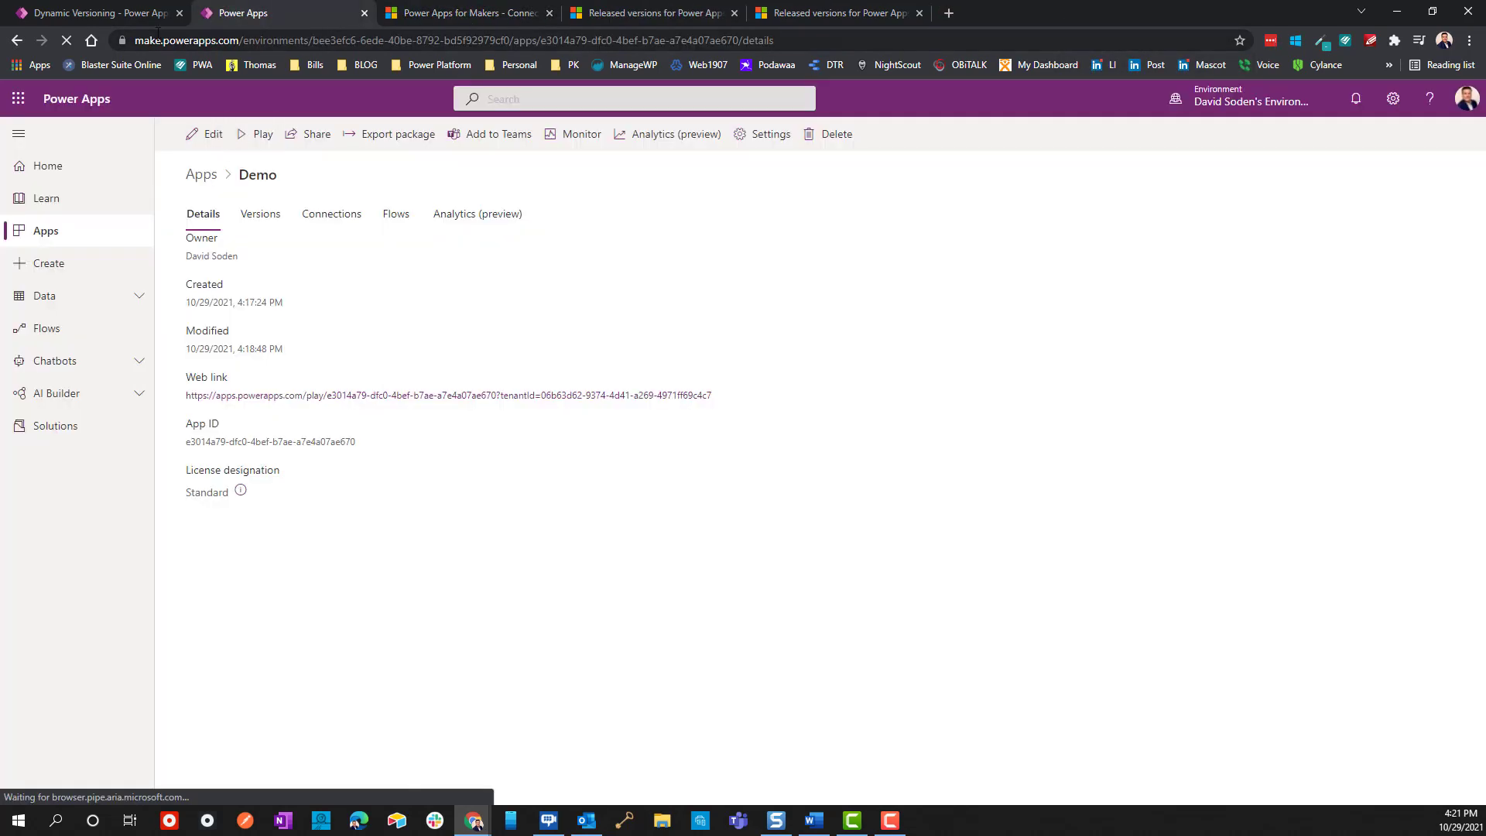
left_click(144, 17)
left_click(179, 13)
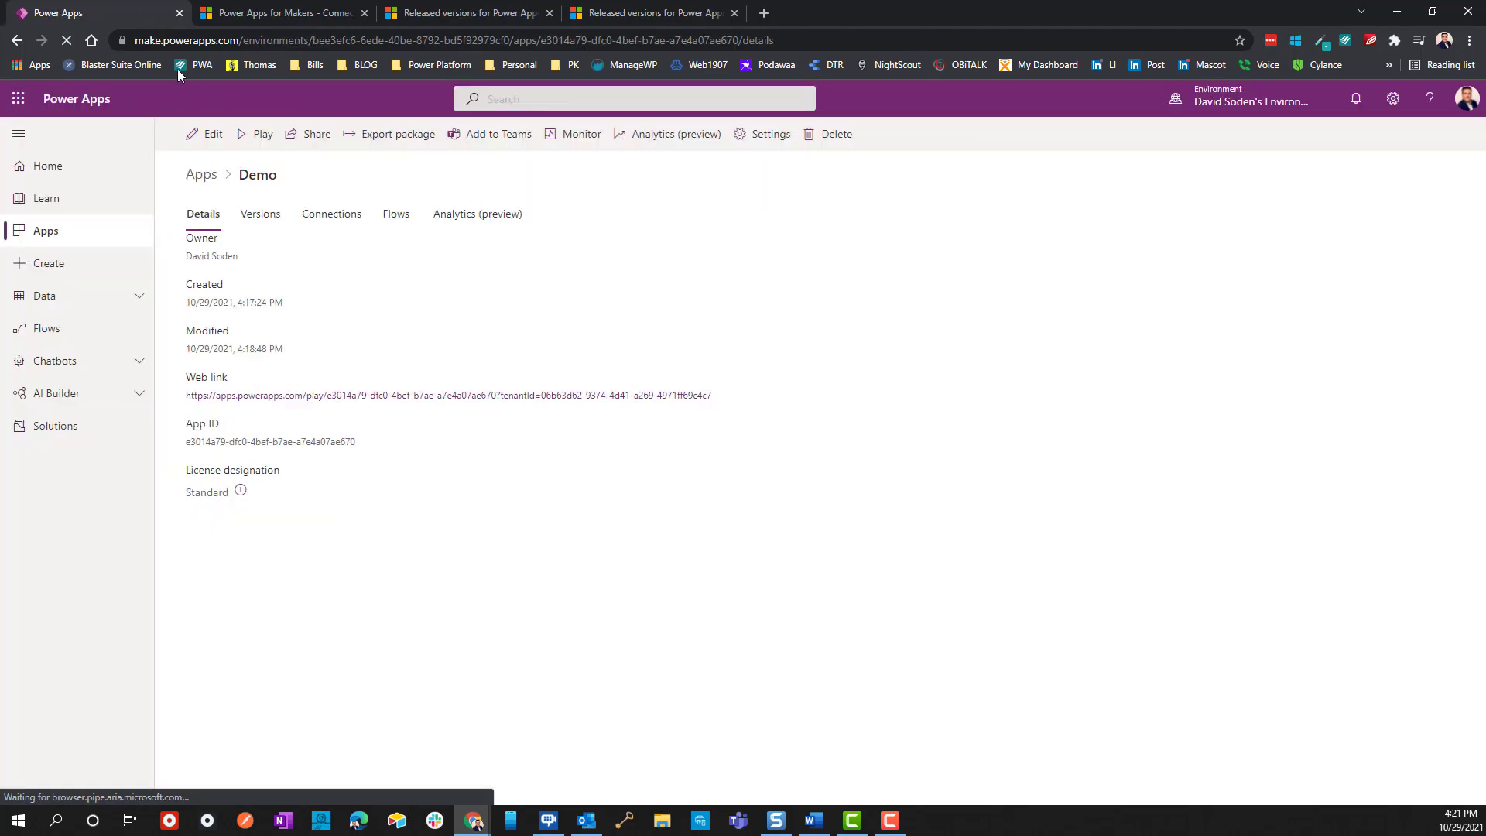
left_click(304, 14)
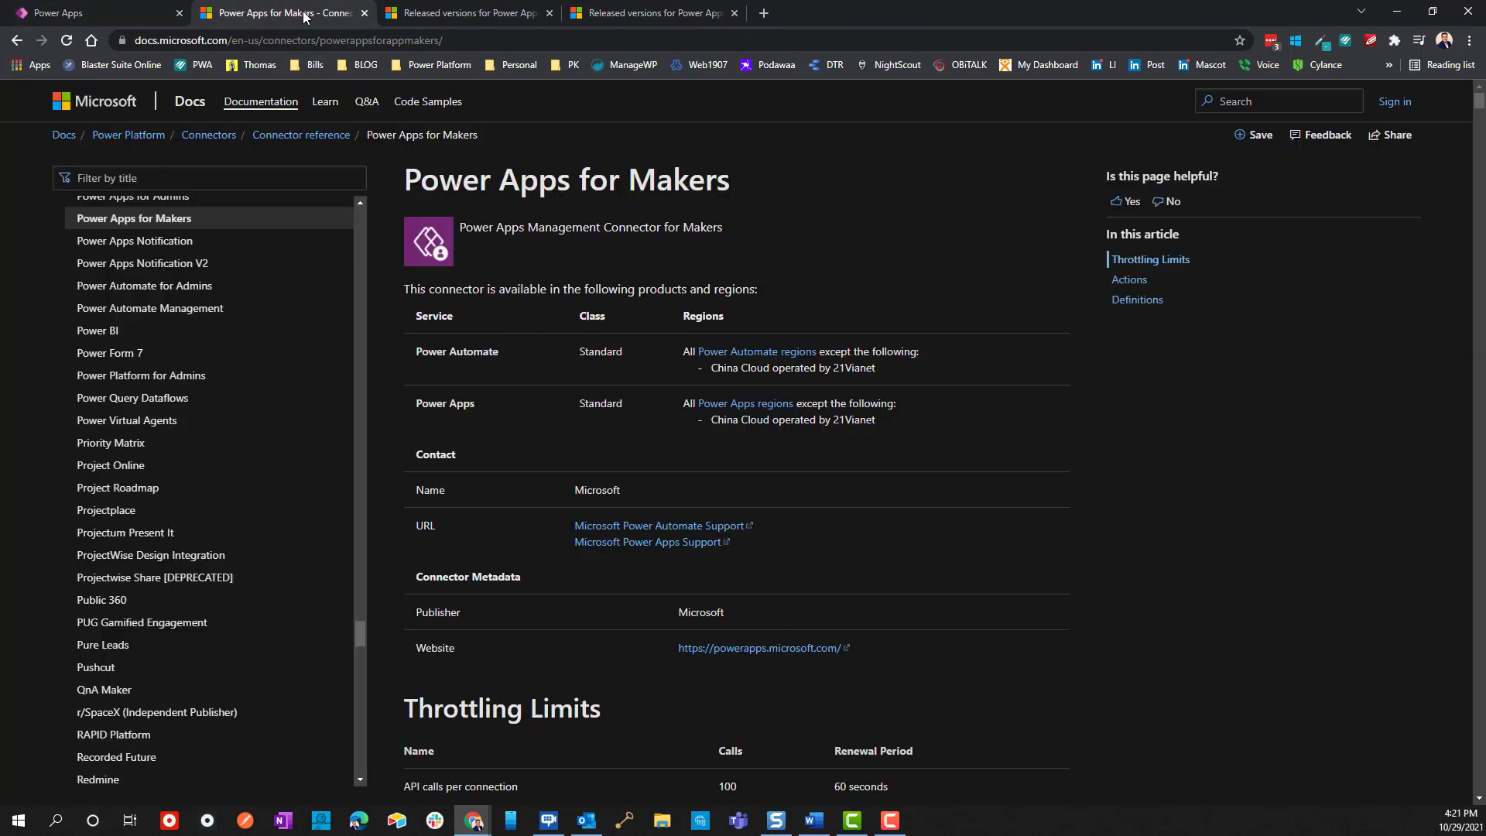
left_click(364, 13)
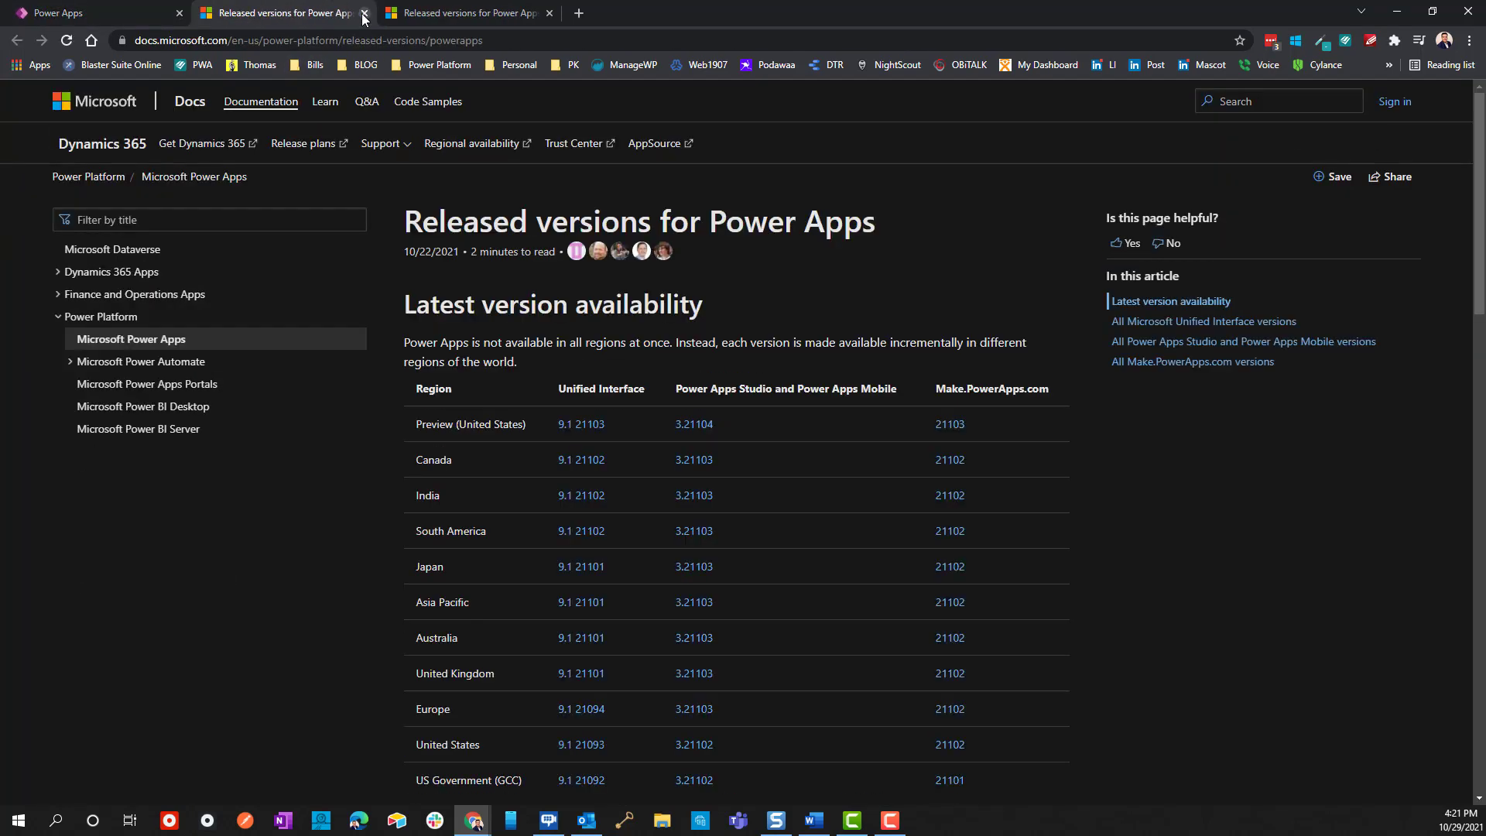
left_click(364, 13)
left_click(364, 13)
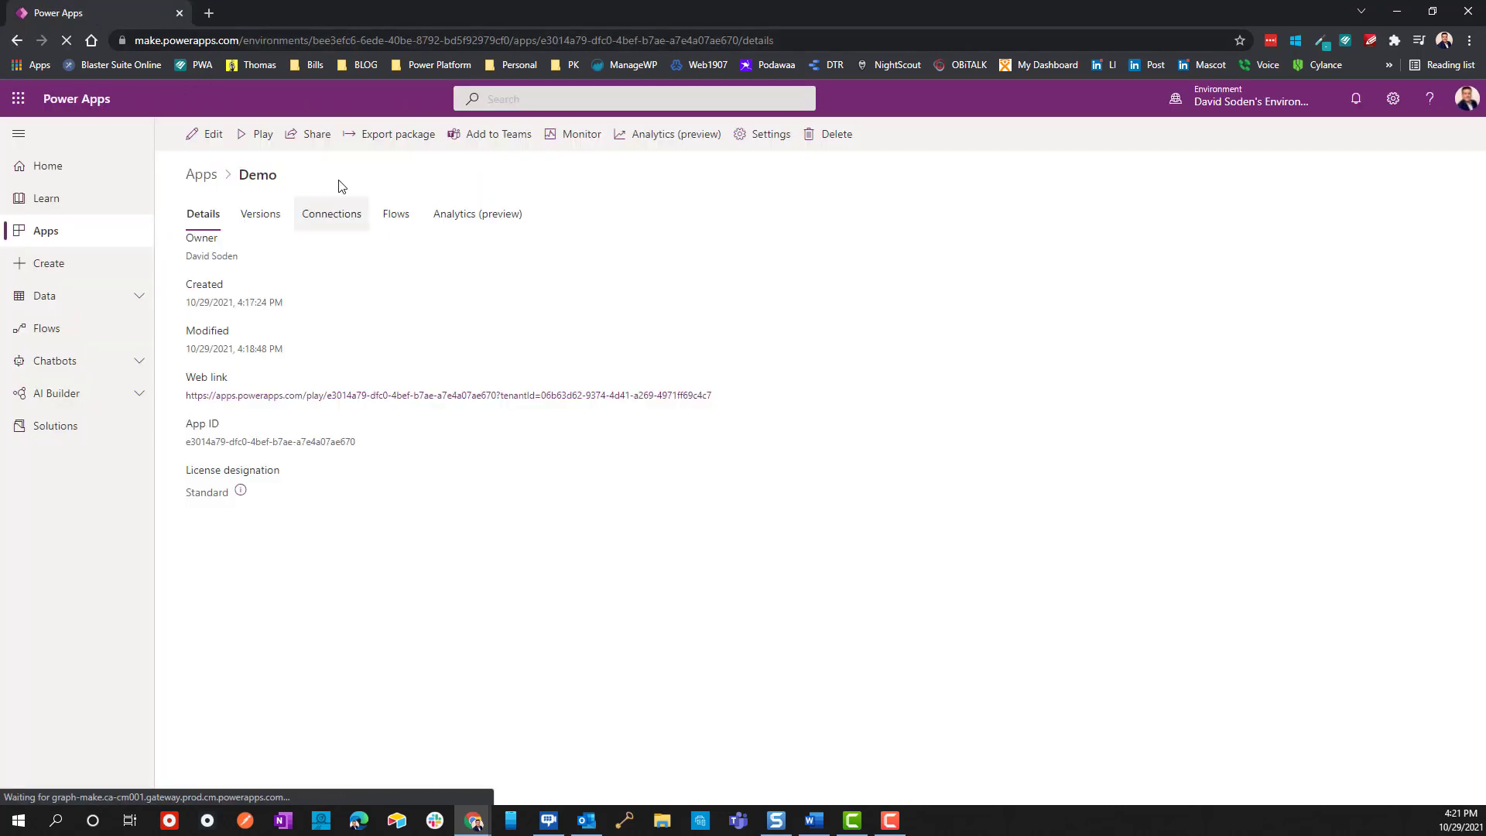
Step: Open the Demo app for editing and display the App object's OnStart property
left_click(203, 135)
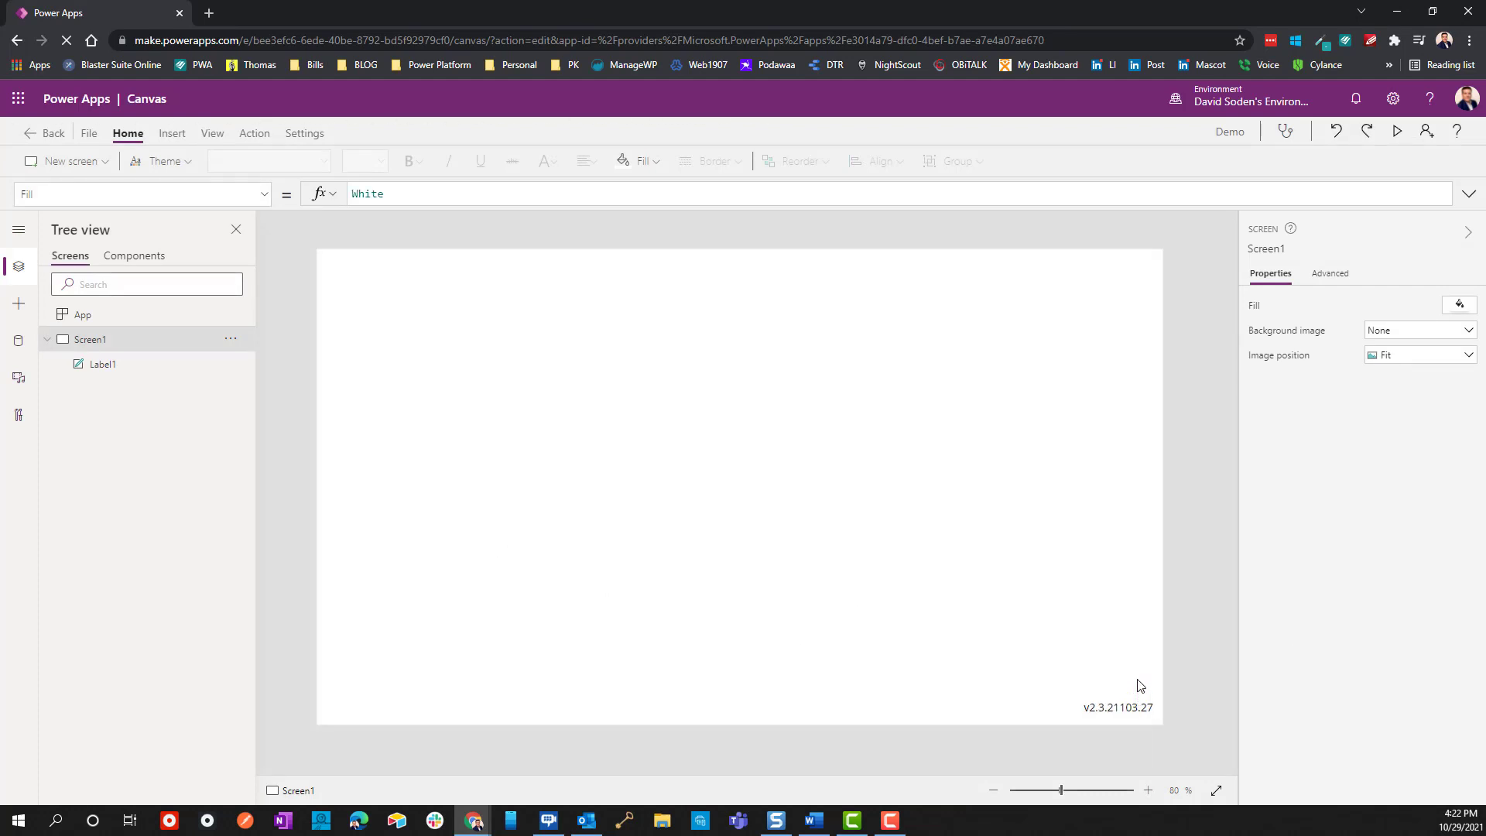
left_click(86, 324)
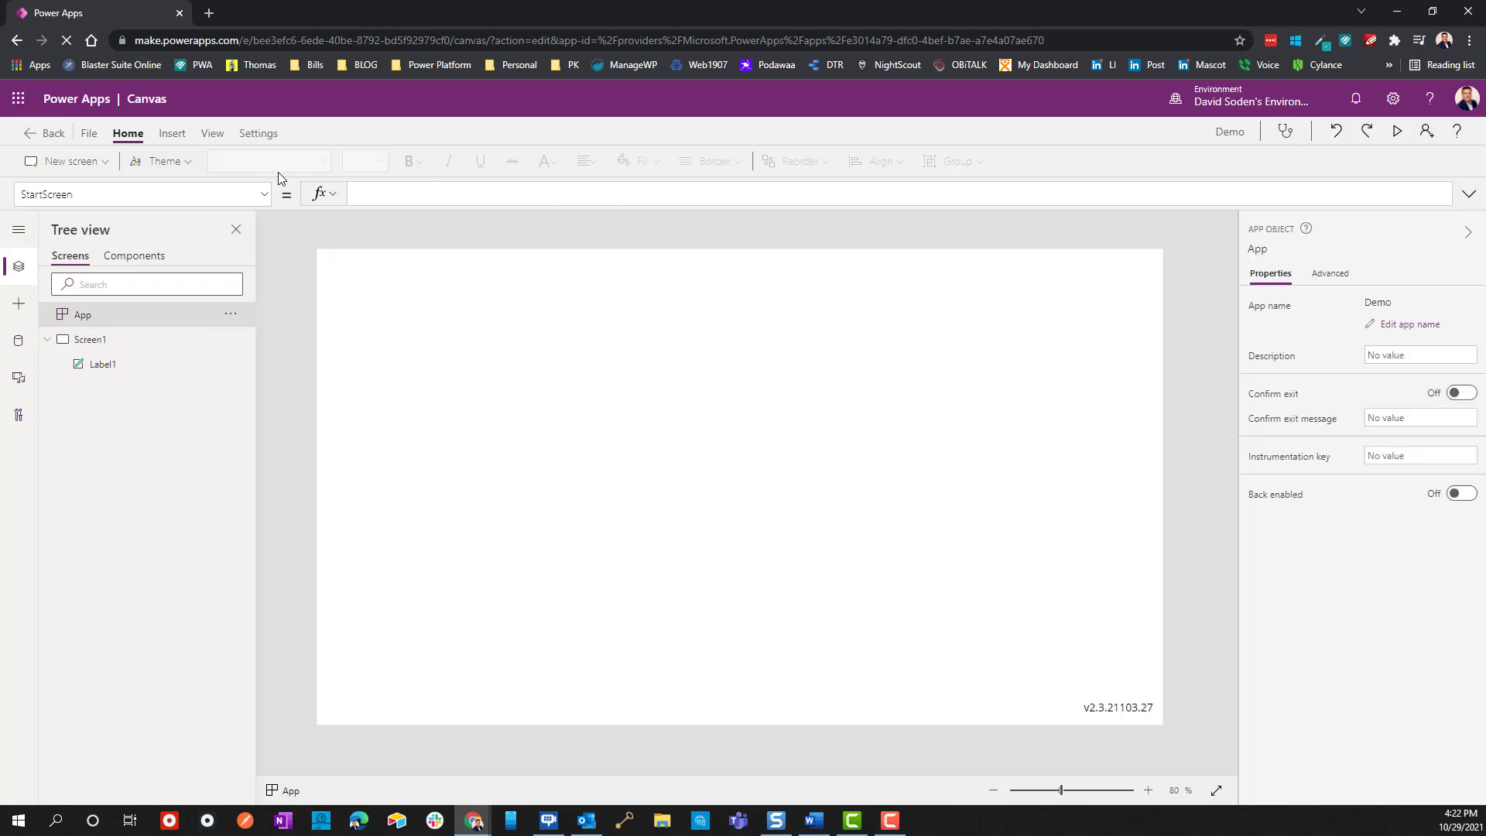
left_click(189, 194)
left_click(27, 398)
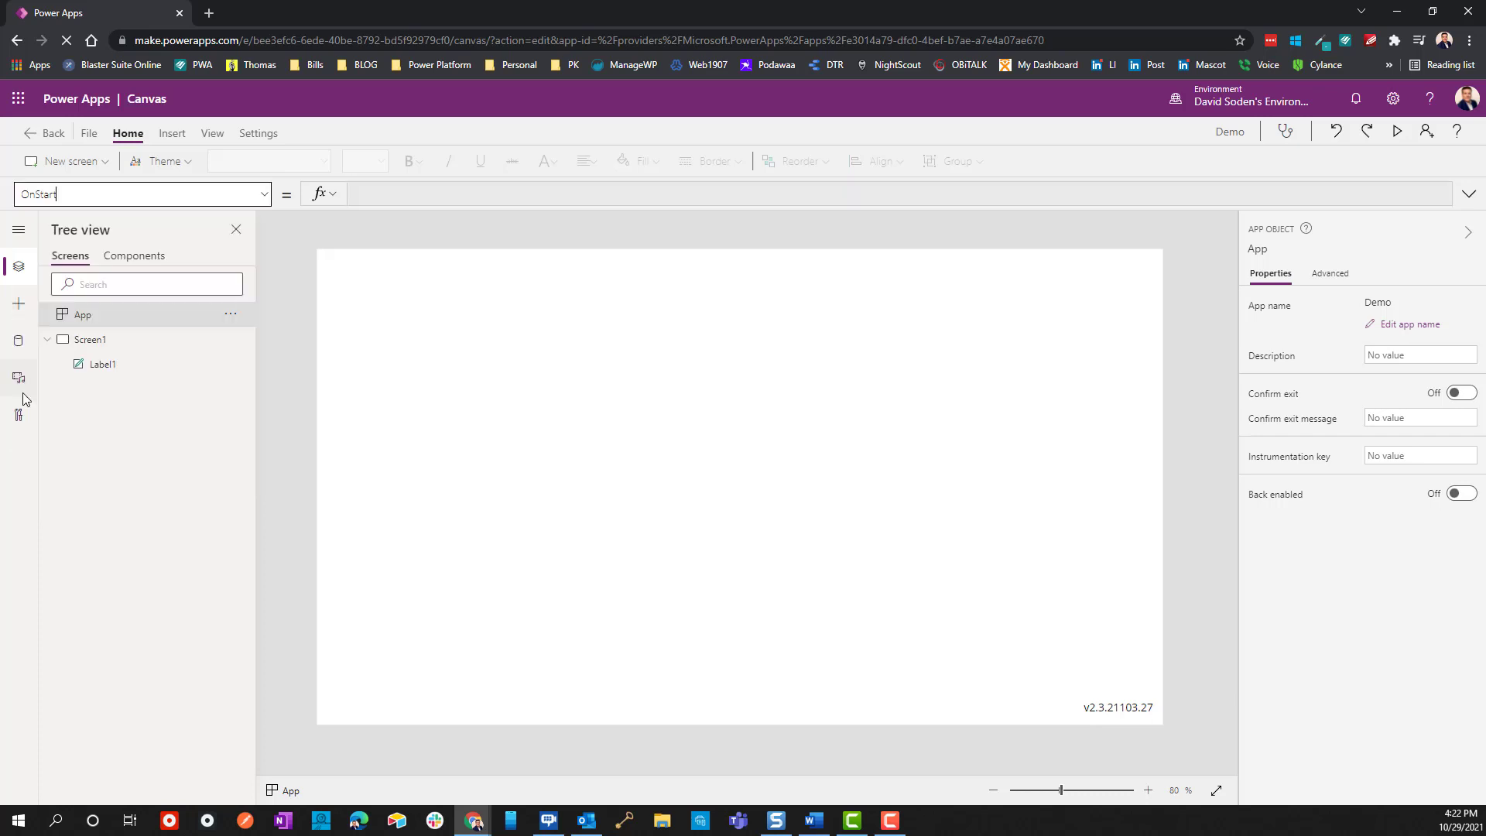
Step: Expand the OnStart formula, remove the indent before Set(AppVersions, ...), and separate the two Set statements with a blank line
left_click(457, 204)
left_click(910, 206)
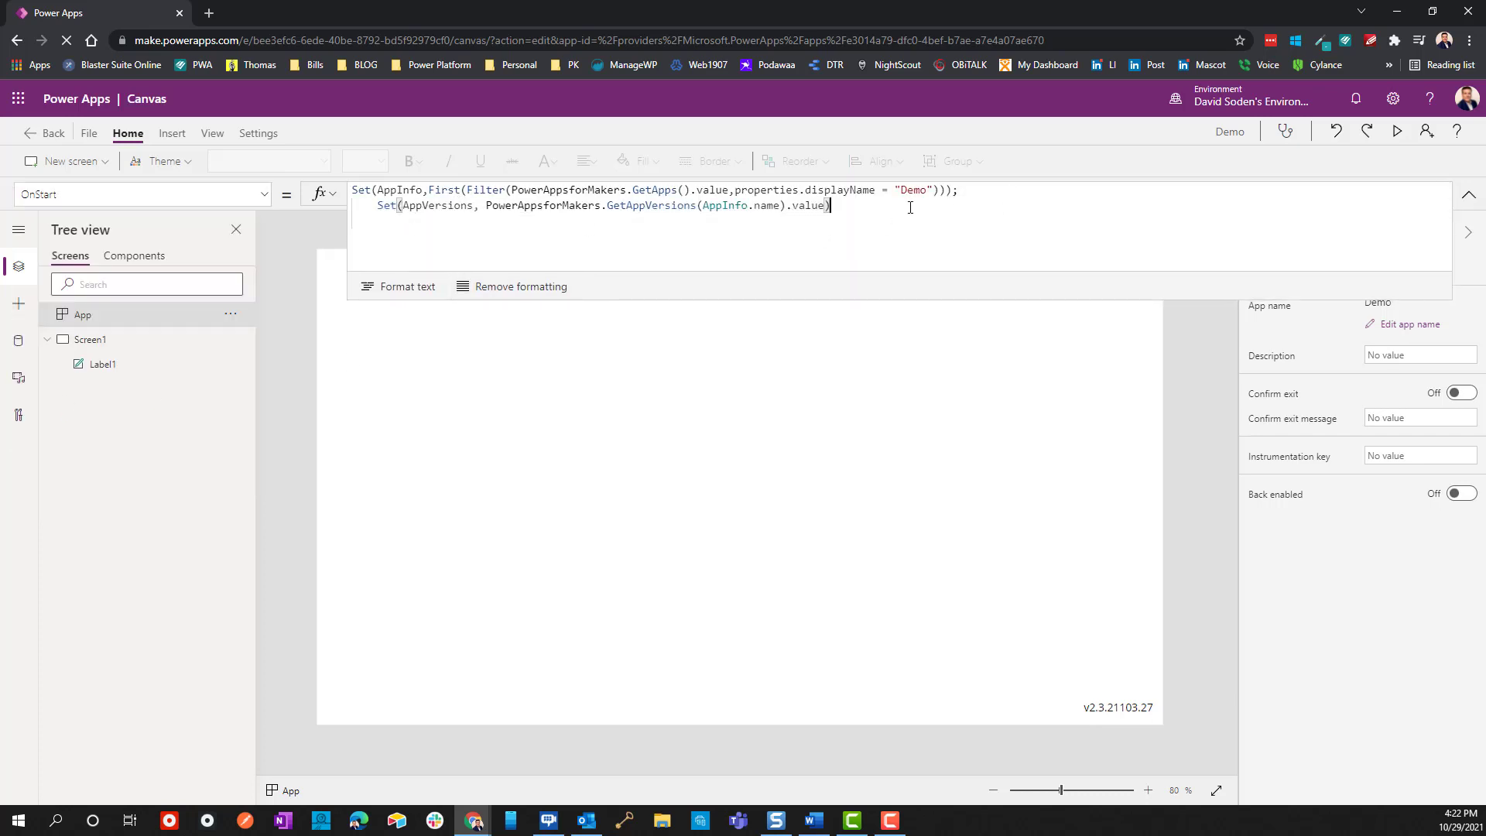
key("BackSpace")
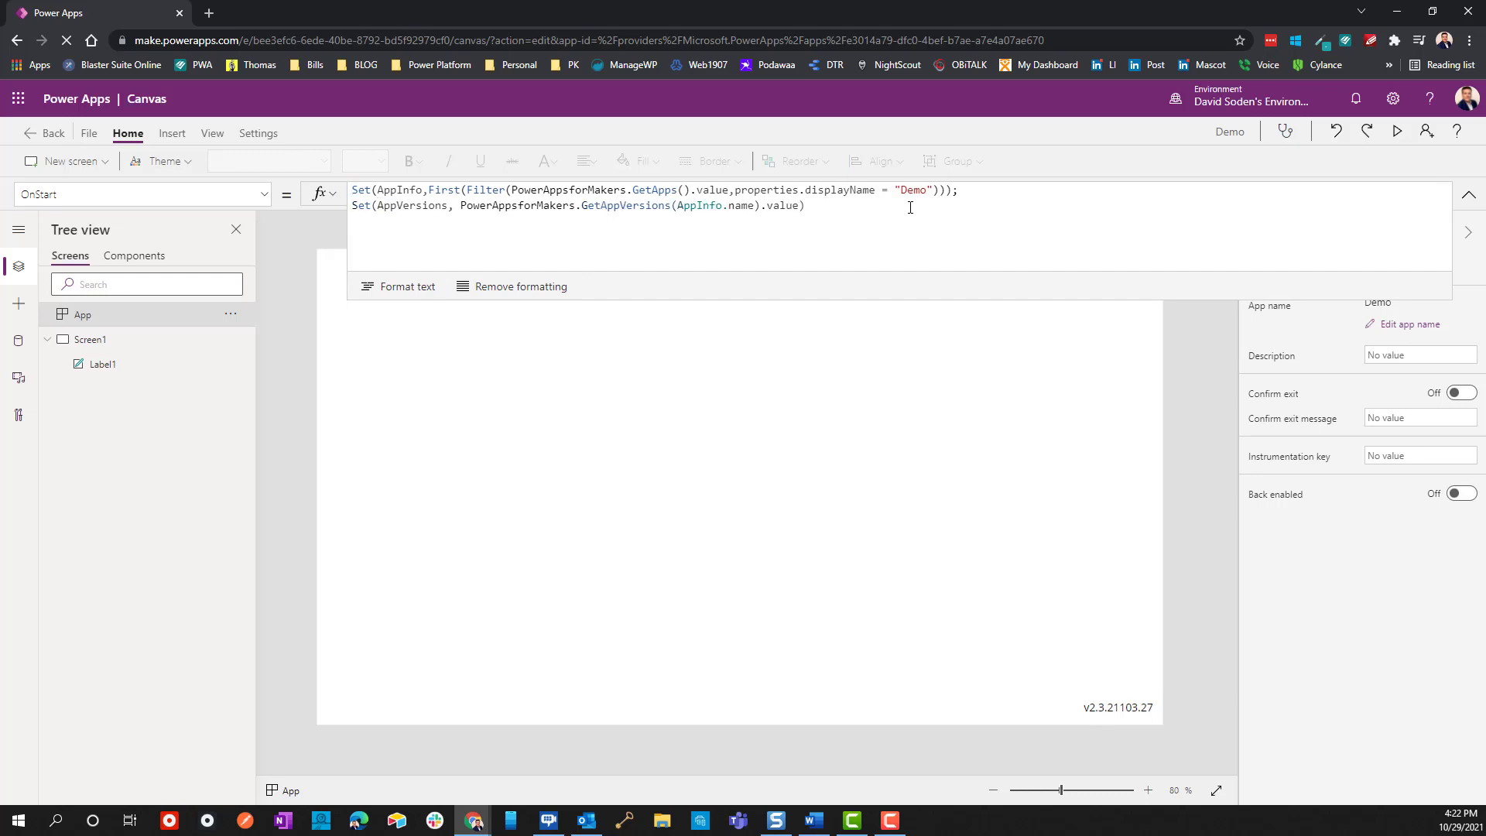
key("Return")
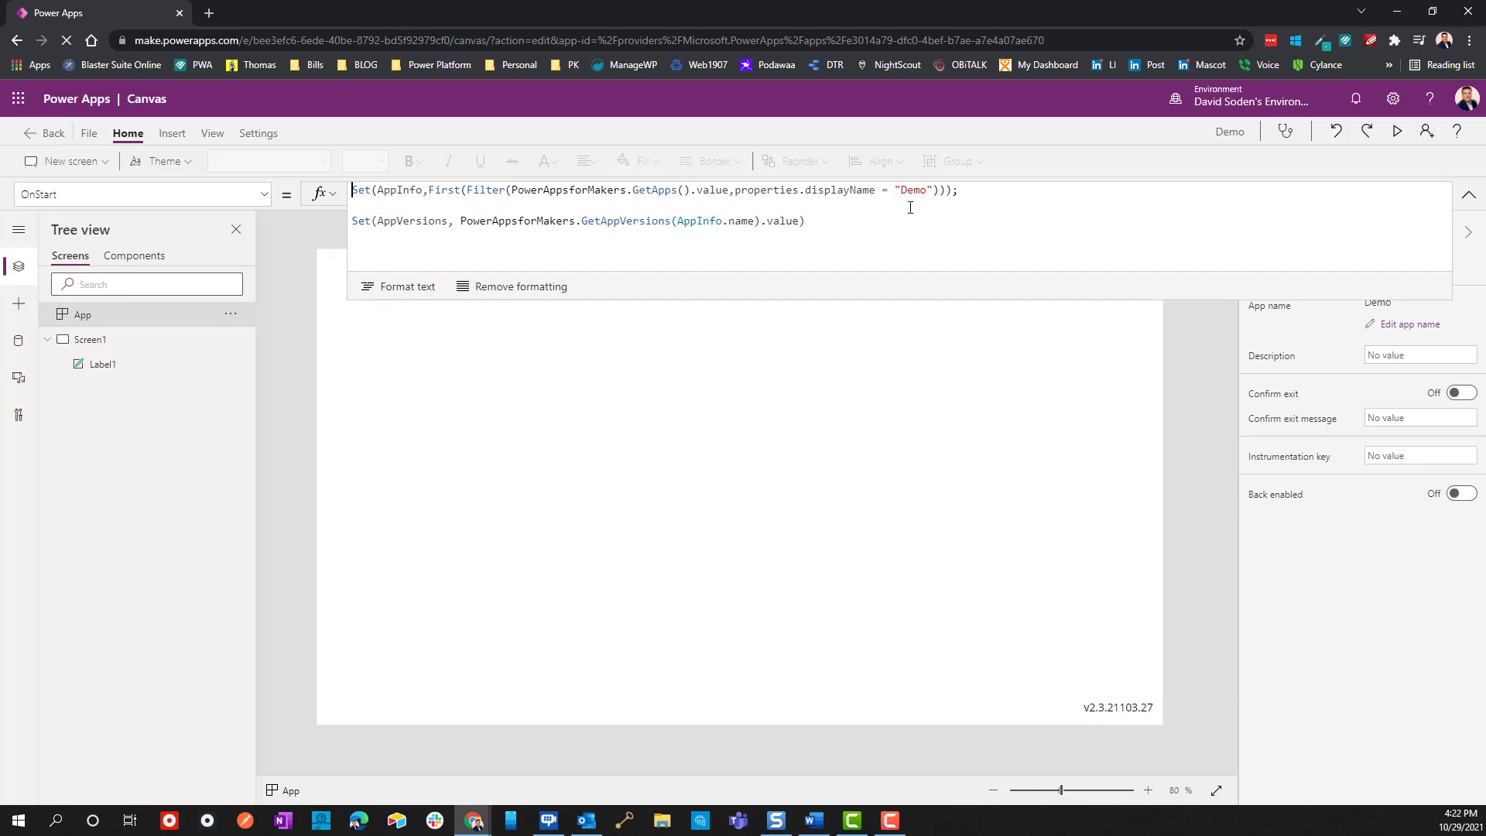
Step: Examine the OnStart formula's AppInfo and AppVersions variables, the GetApps call, the Demo display-name filter, and the PowerAppsforMakers data connection
double_click(386, 190)
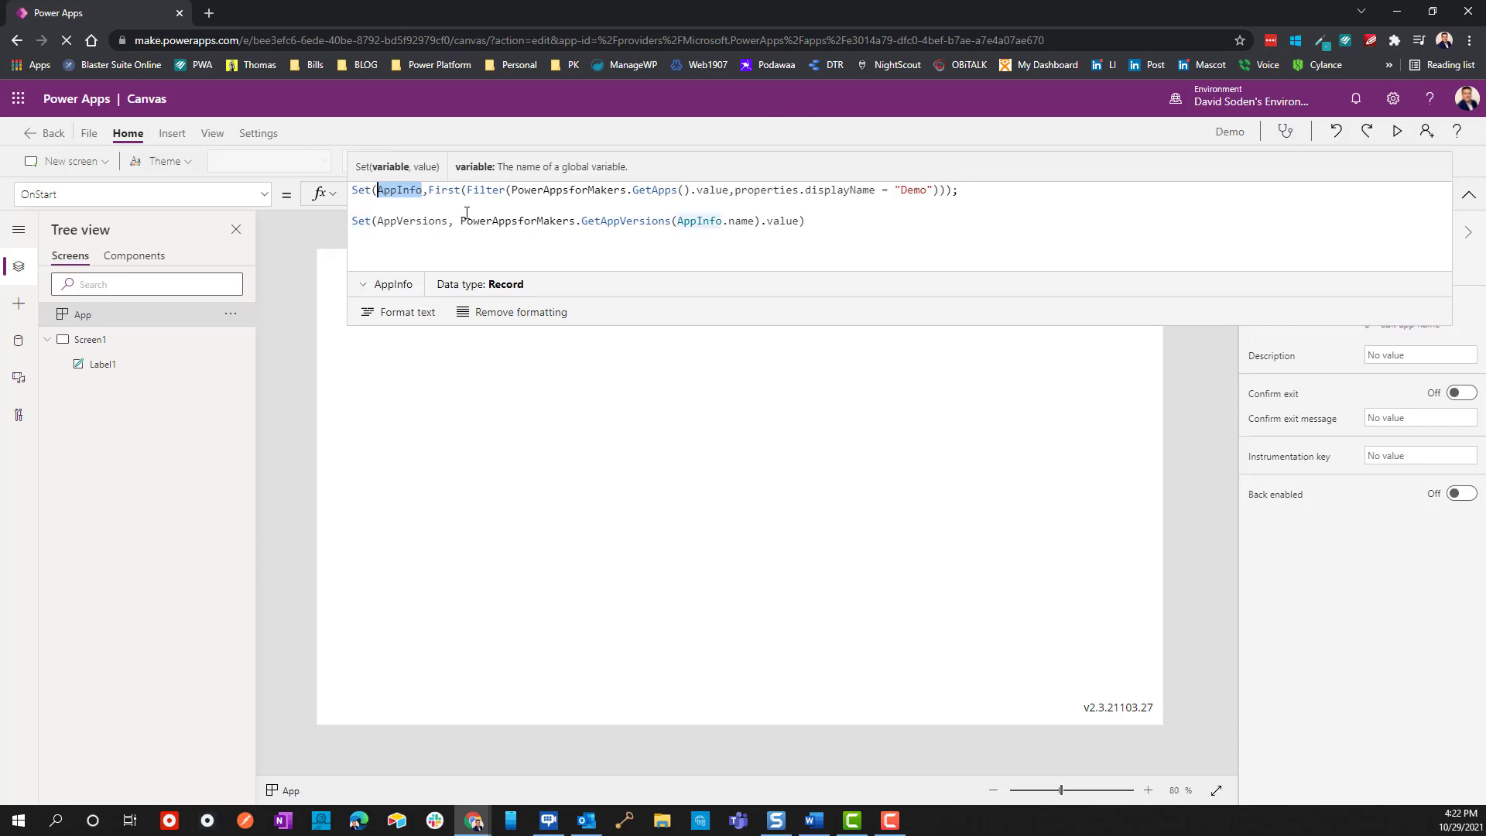
double_click(641, 189)
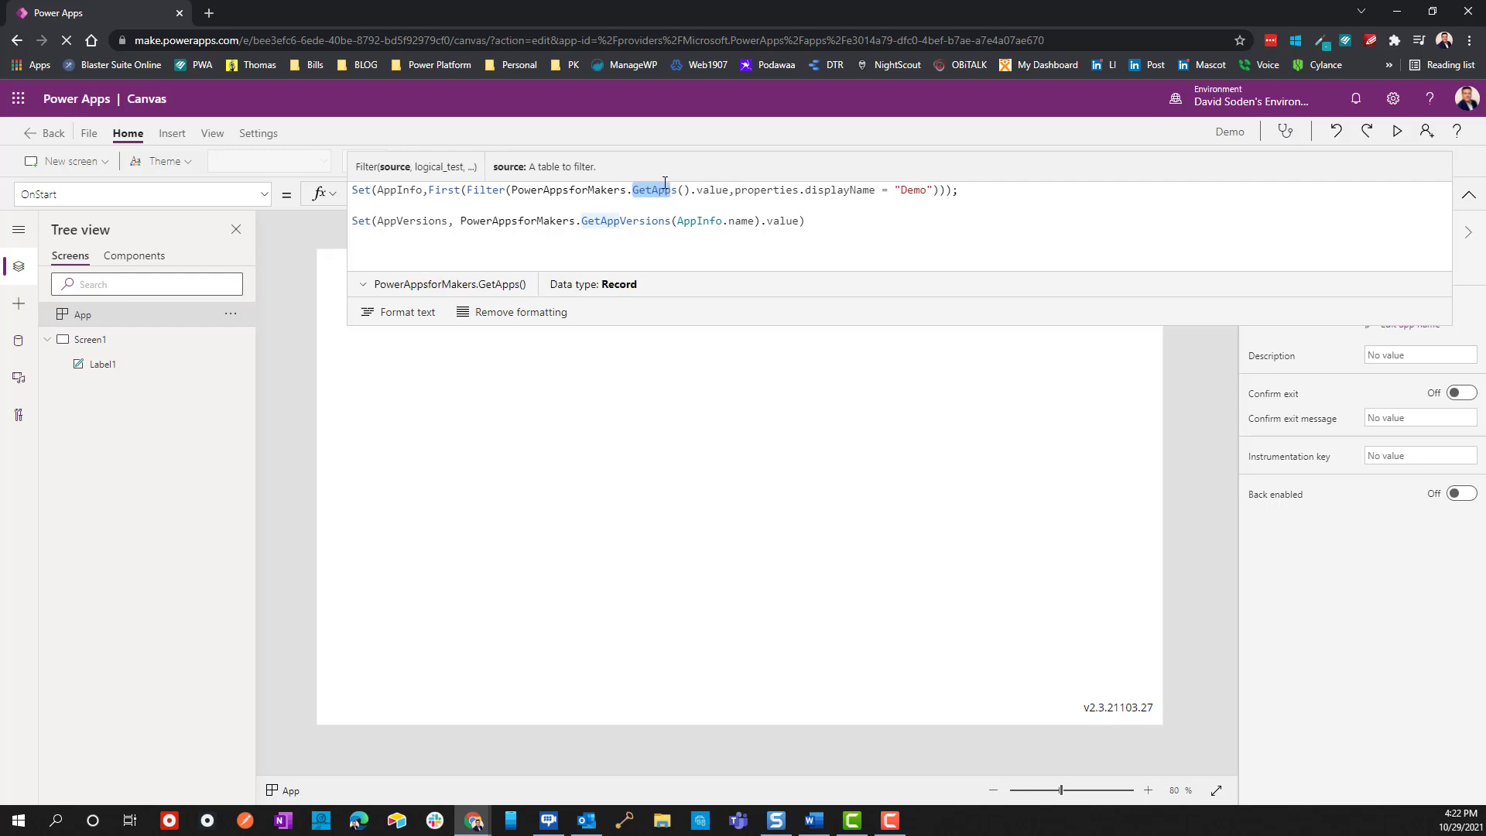
left_click(18, 346)
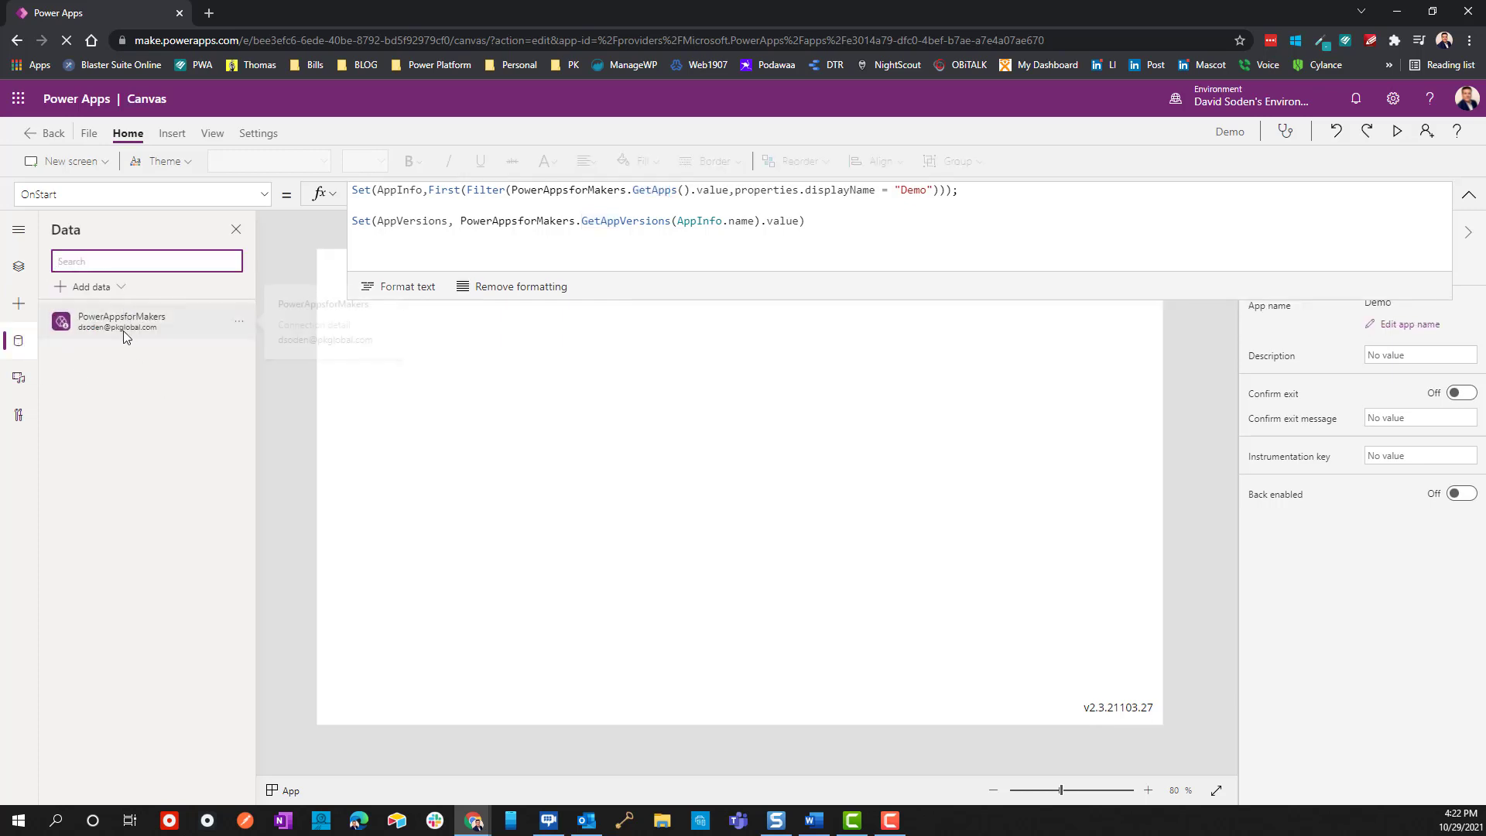
mouse_move(210, 326)
double_click(489, 192)
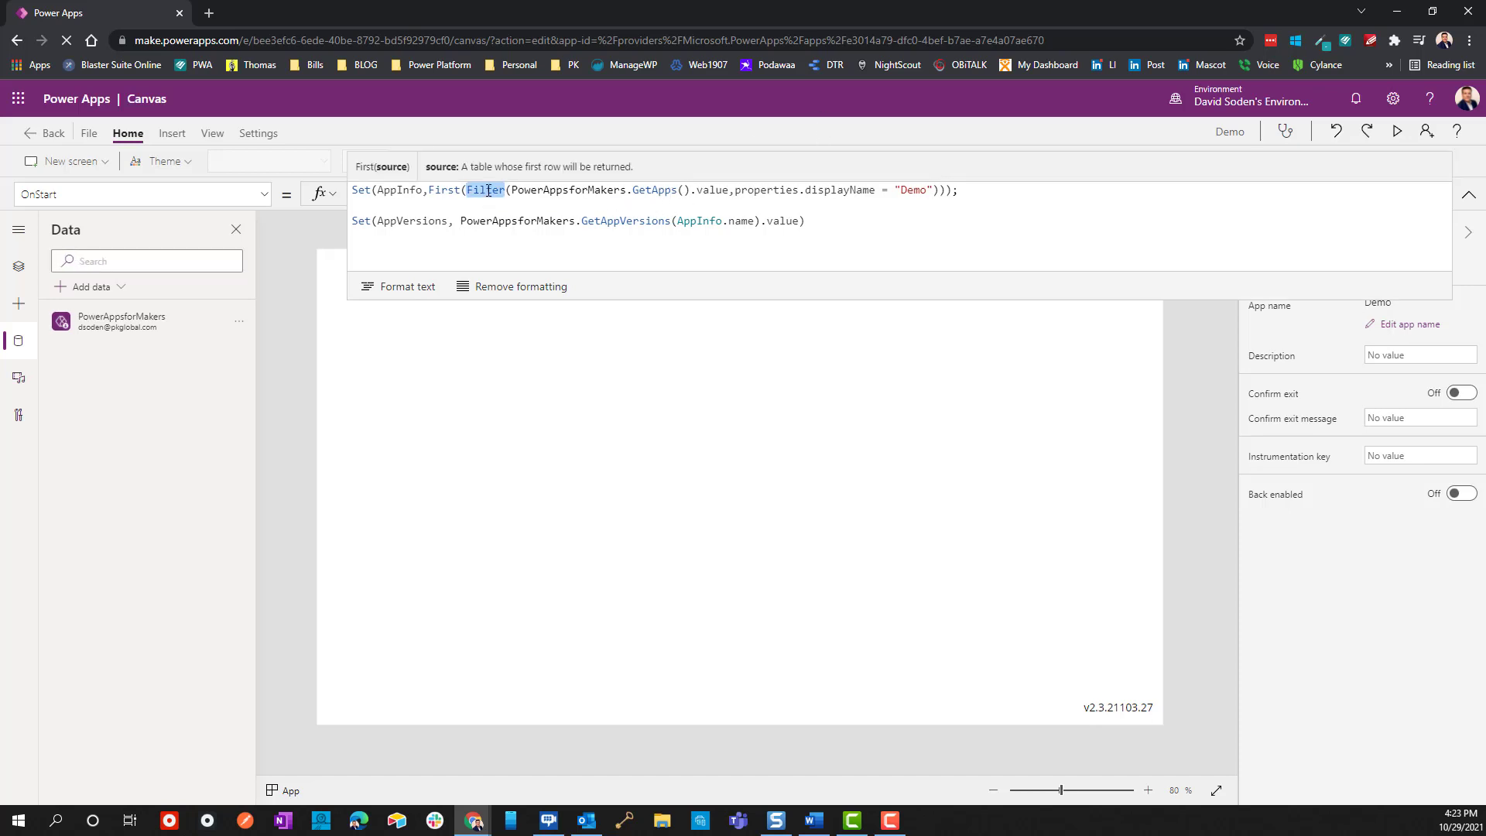
double_click(920, 190)
left_click(840, 190)
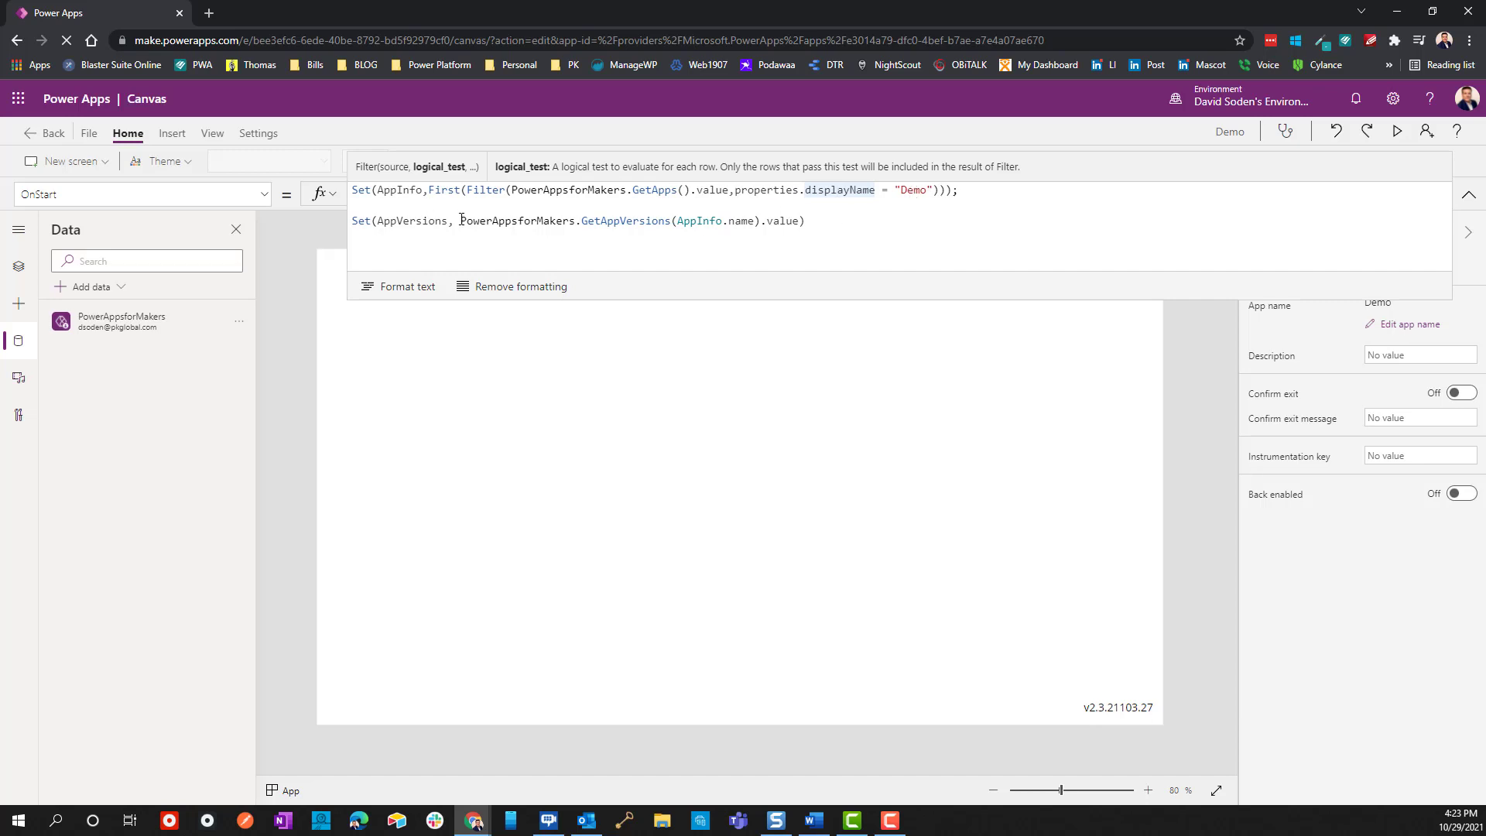
left_click(396, 222)
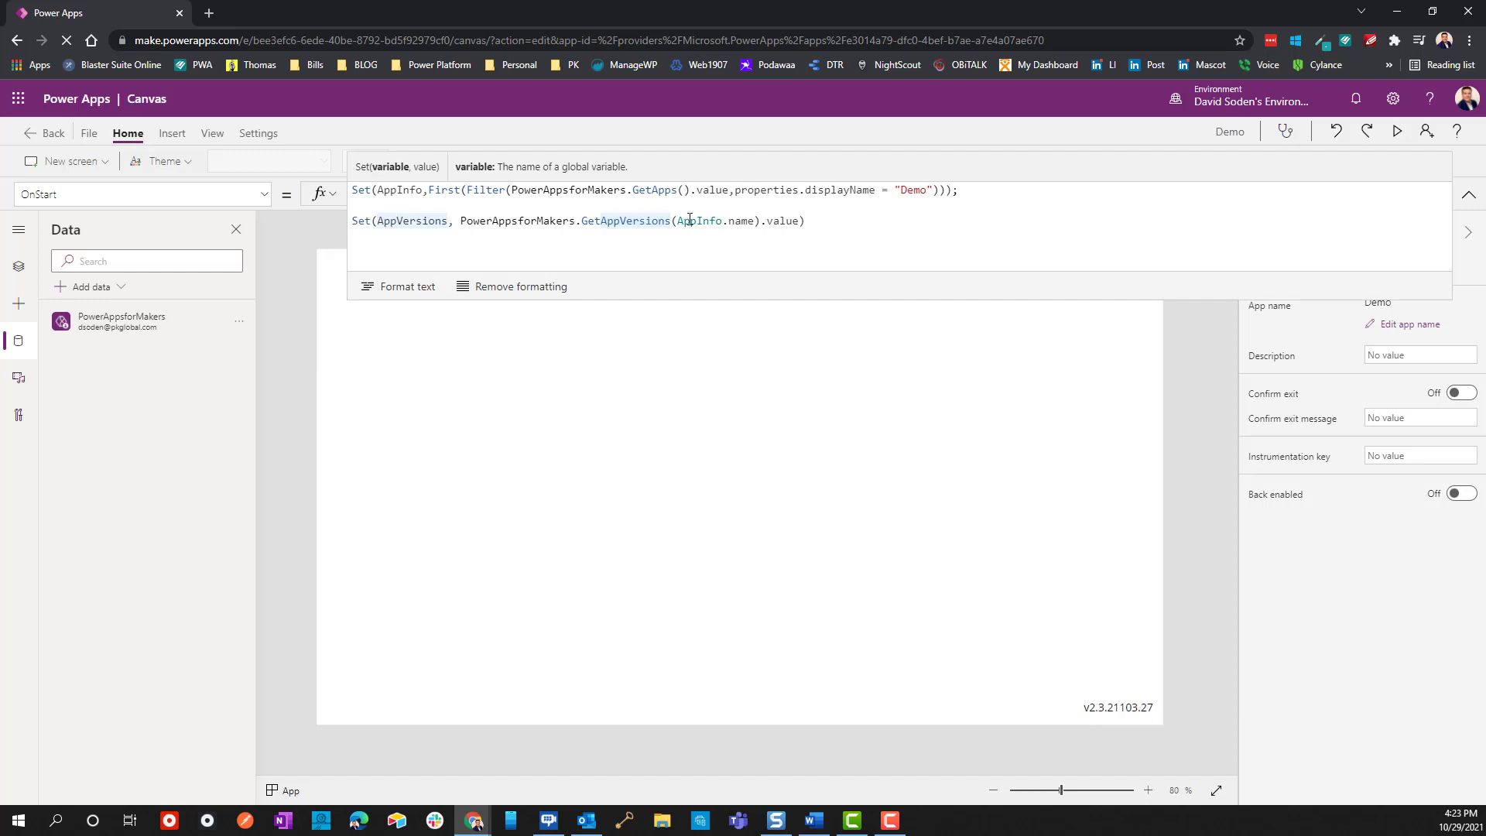
Step: Insert a label on Screen1, widen it to about 715 by 47, and place it at about X 336, Y 292
left_click(717, 443)
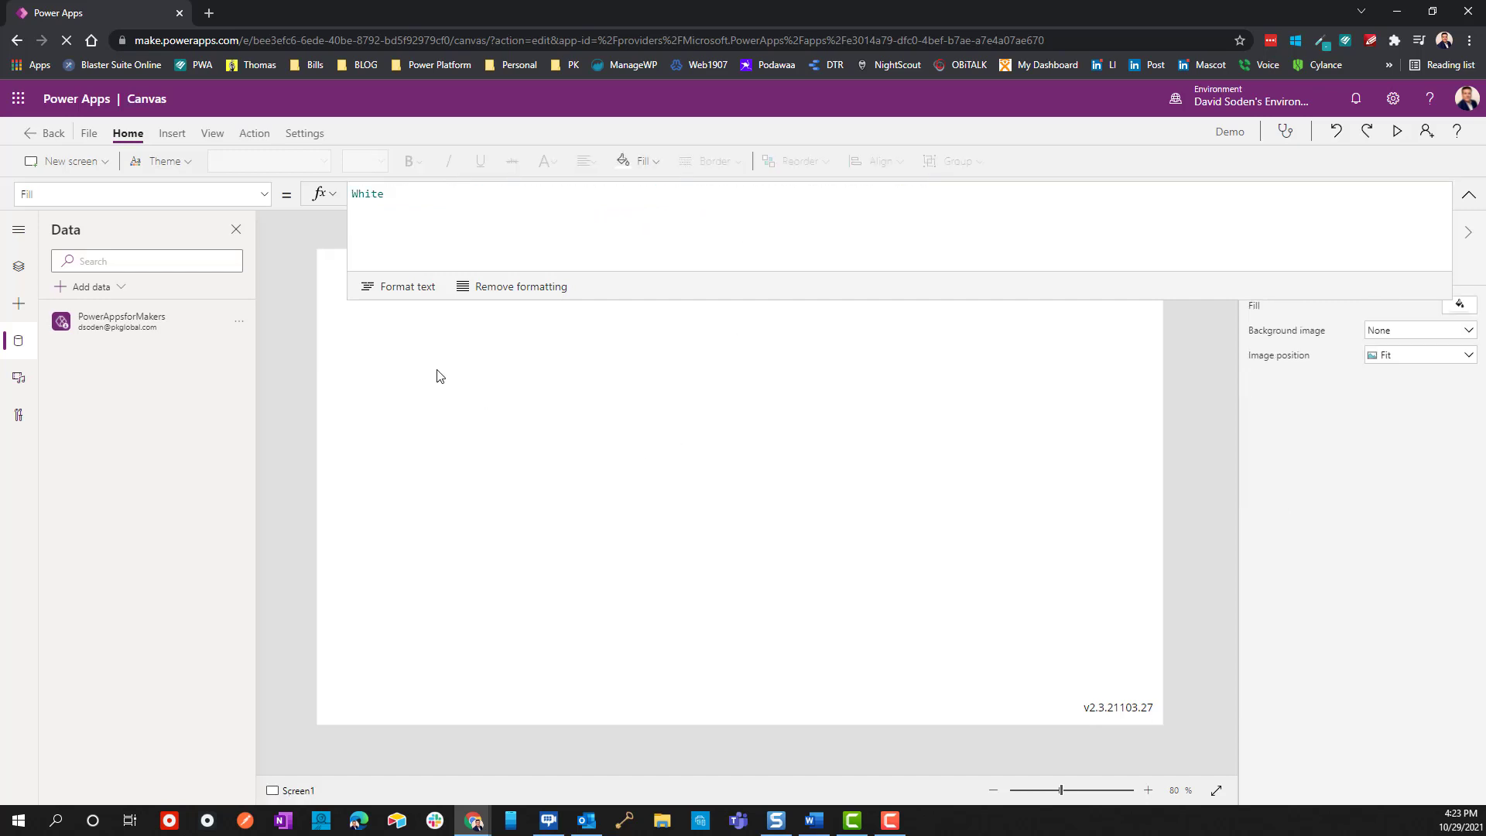
left_click(1467, 199)
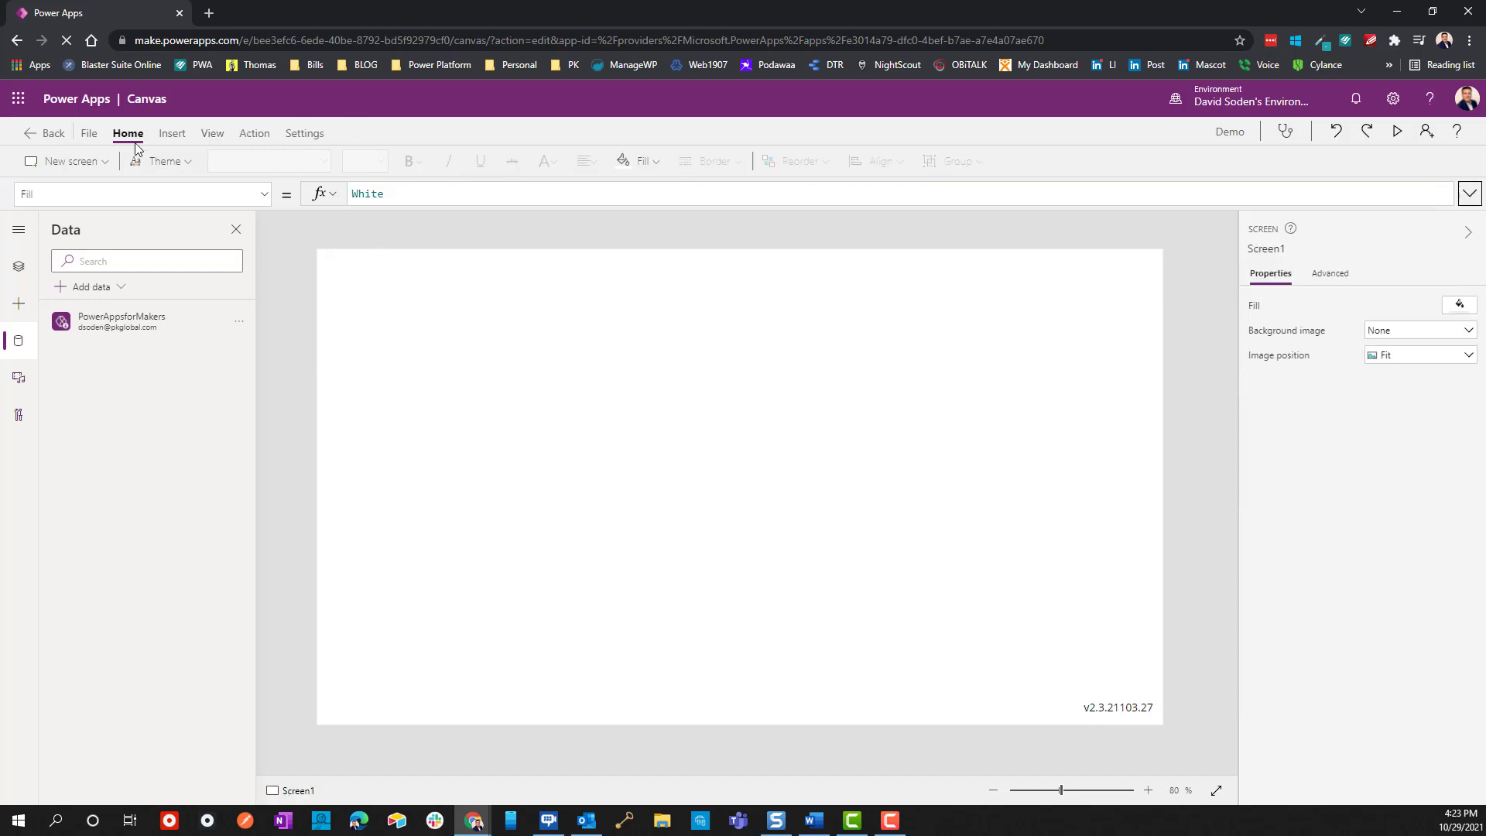
left_click(174, 135)
left_click(167, 169)
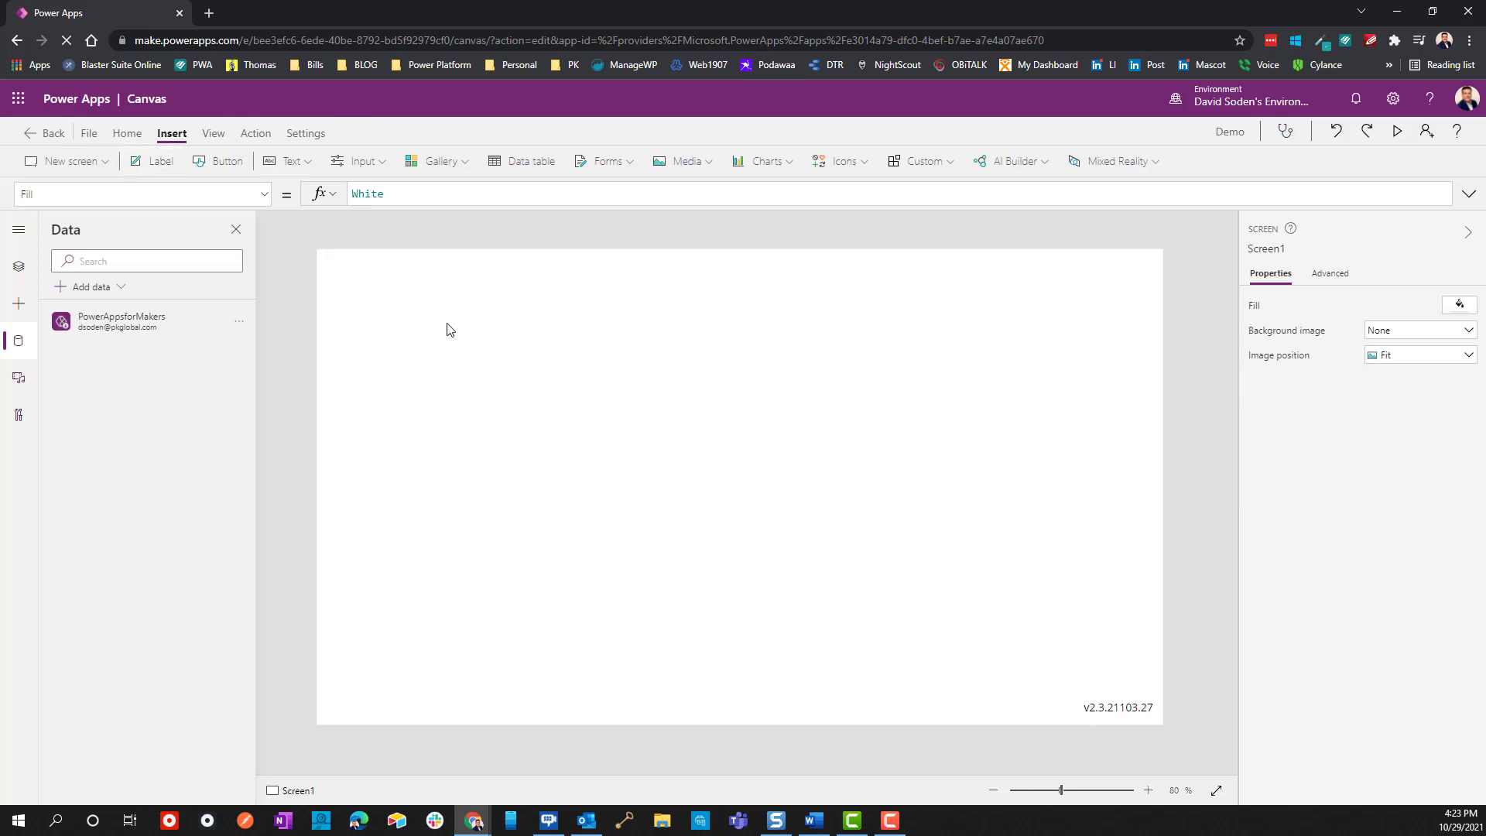
left_click_drag(382, 296, 539, 487)
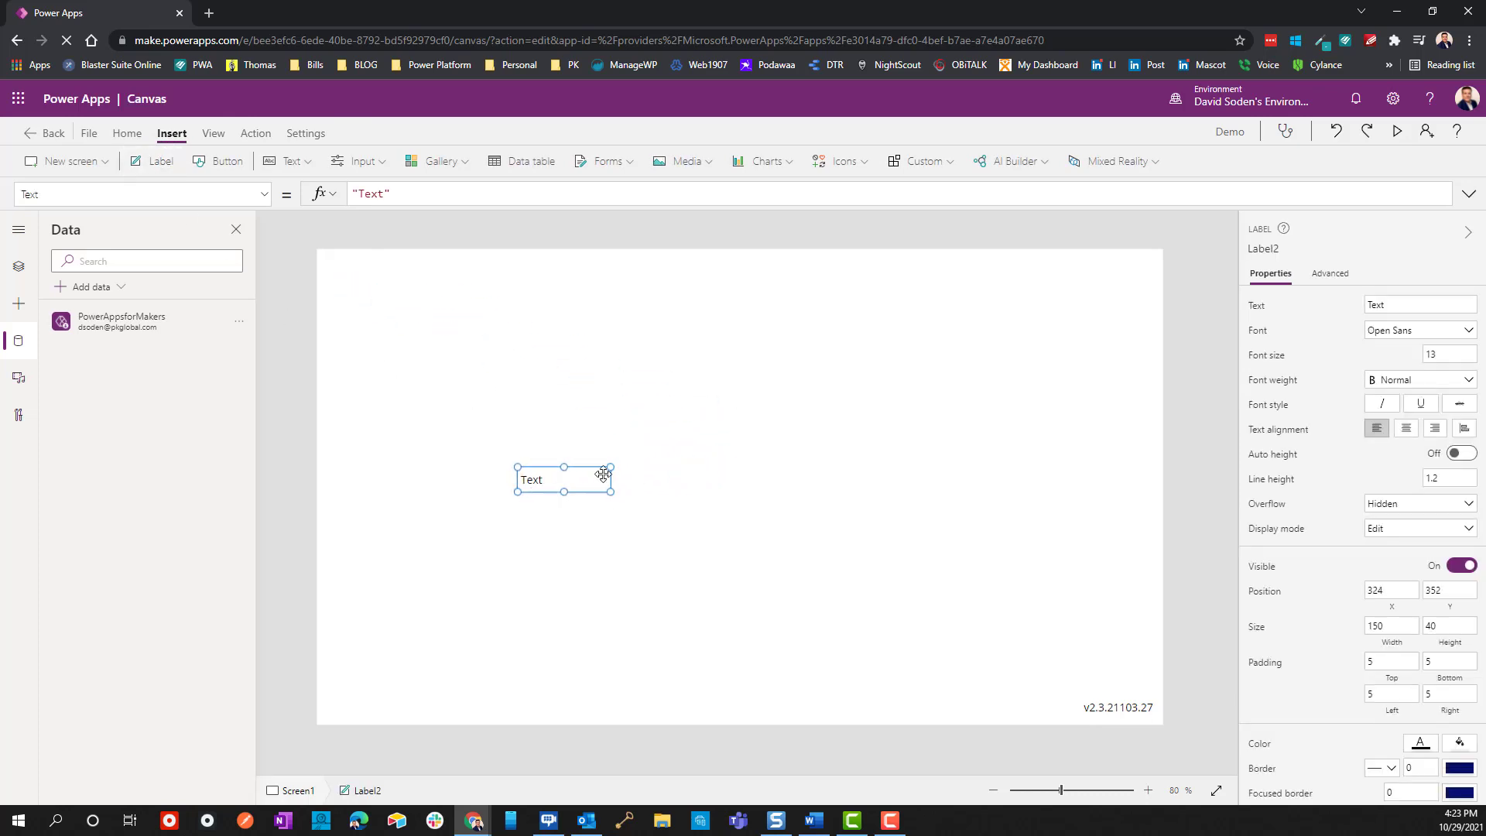
left_click_drag(741, 477, 960, 463)
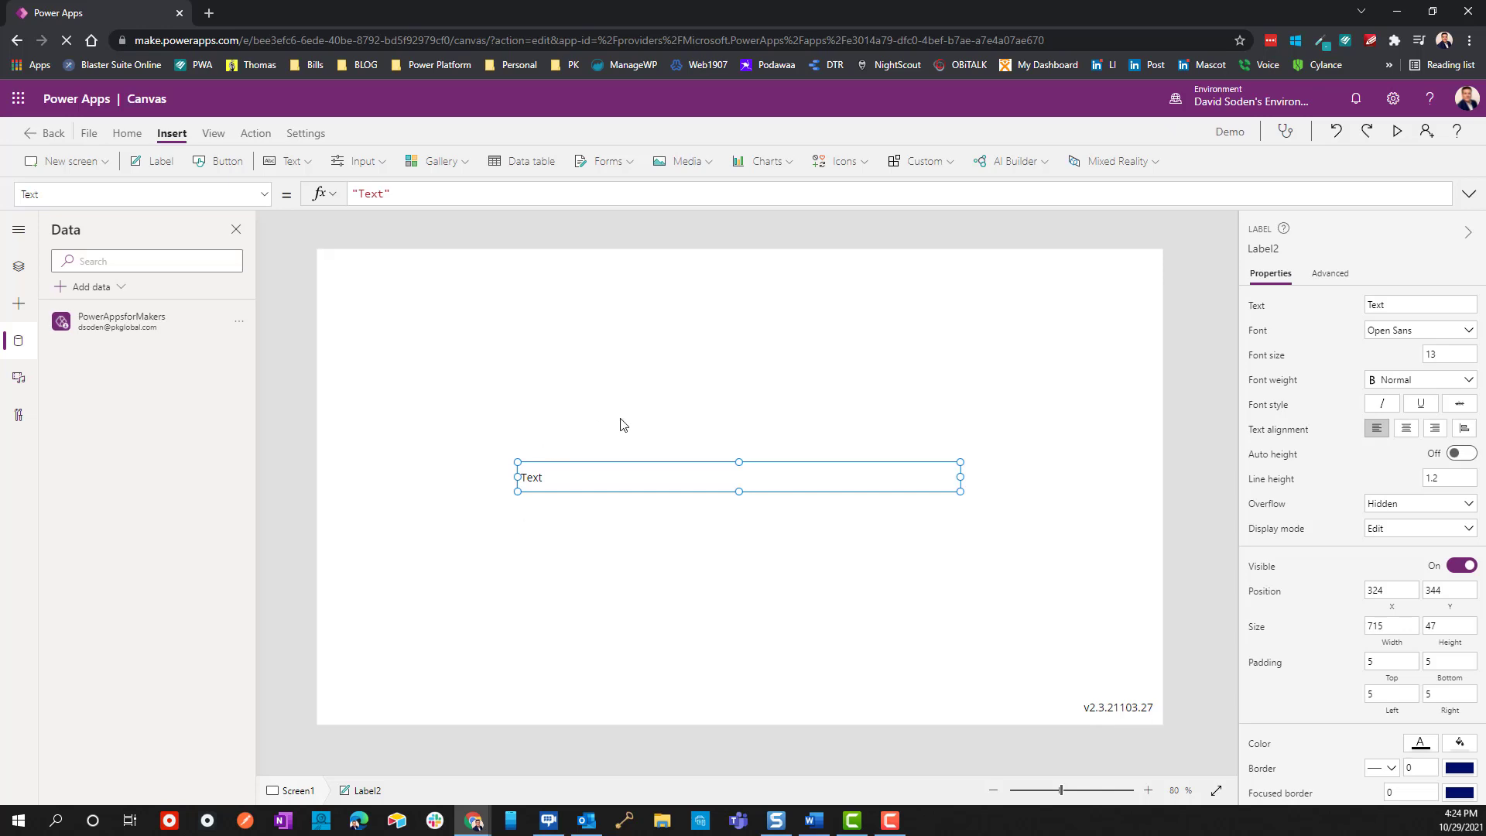
left_click_drag(626, 476, 643, 431)
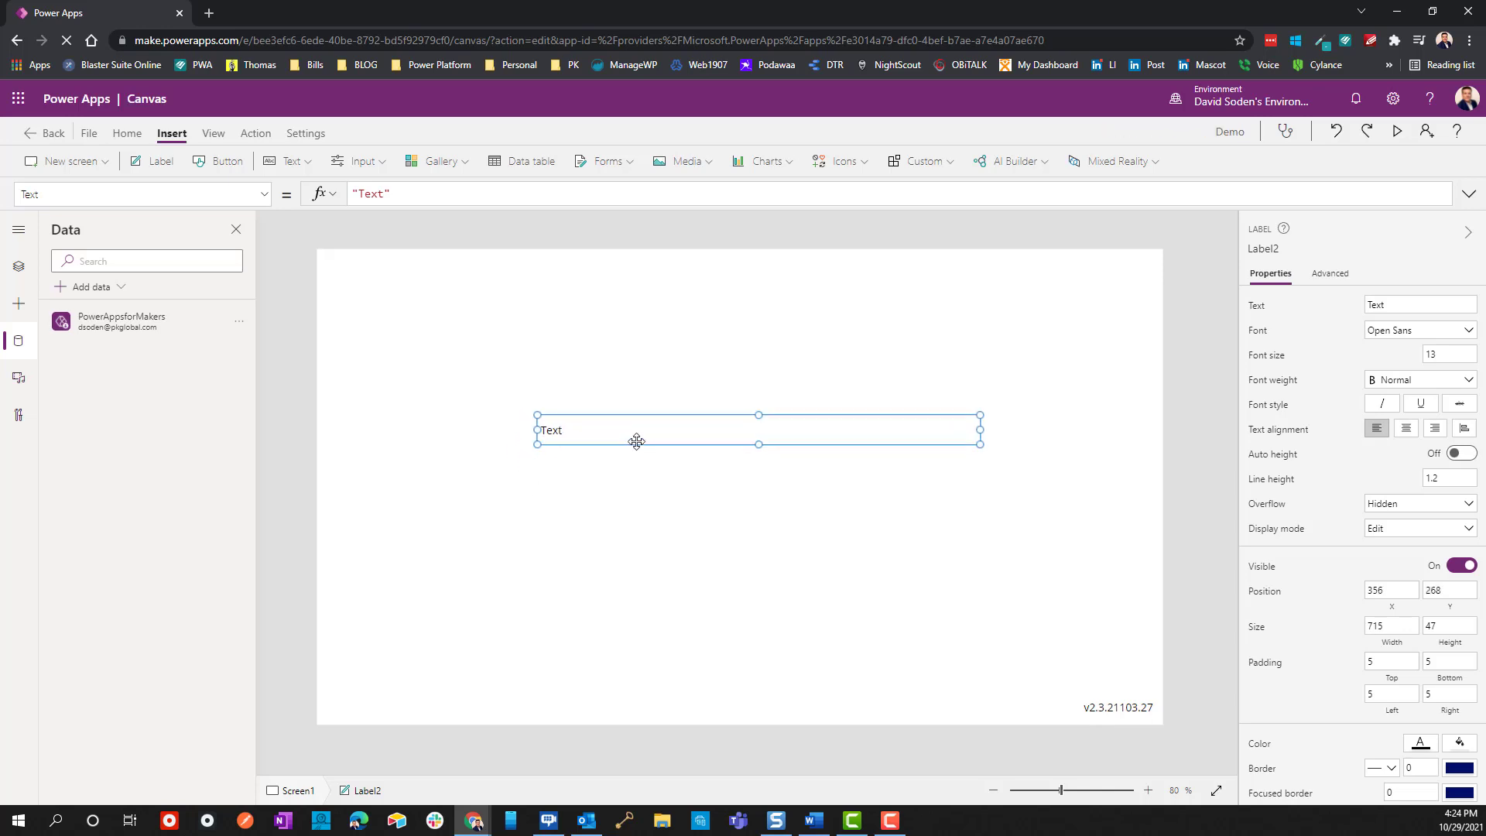
left_click_drag(633, 434, 623, 457)
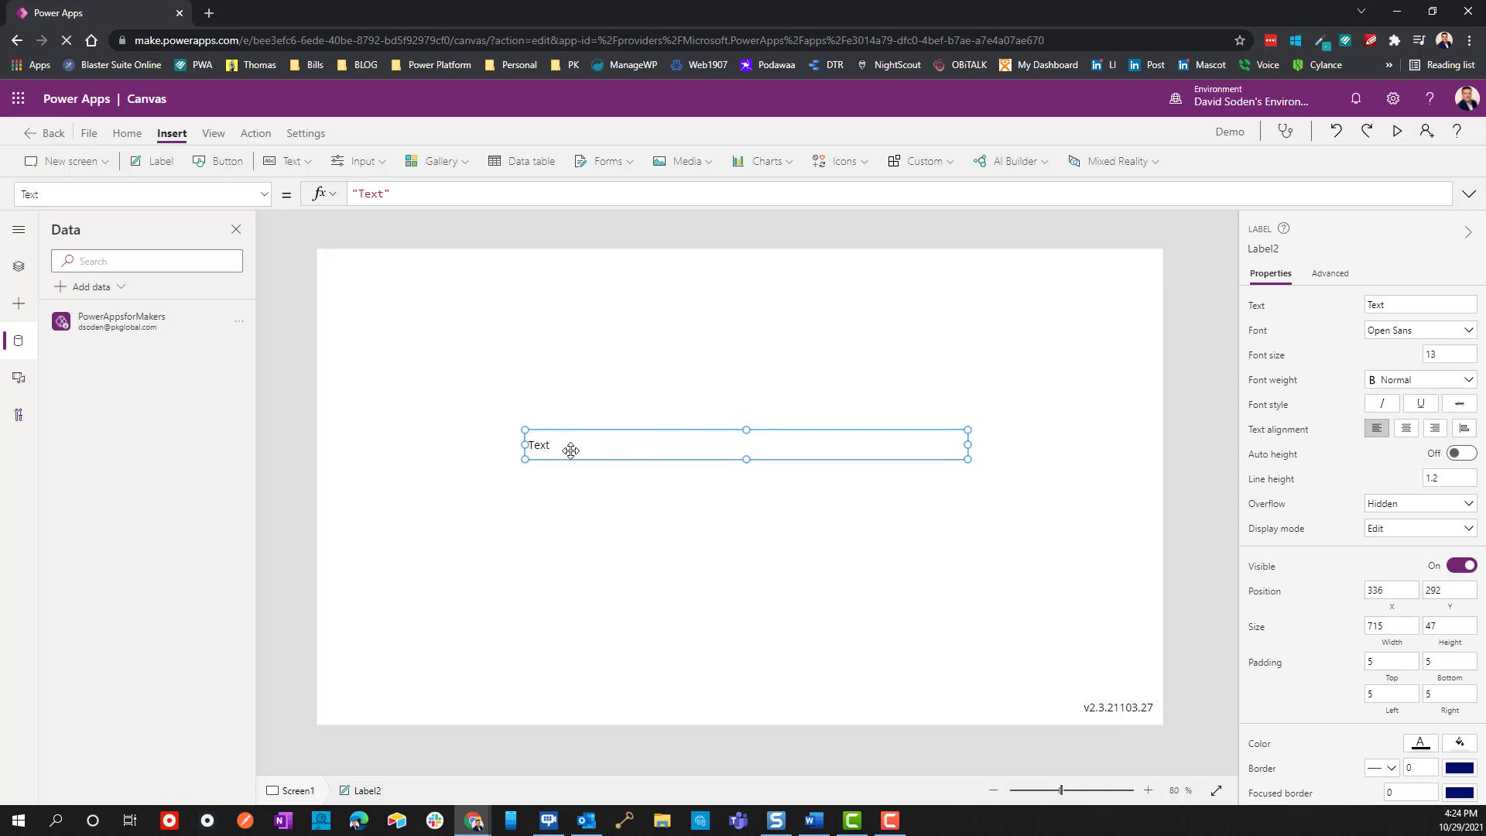
Step: Set the new label's Text property to AppInfo.name
left_click_drag(418, 192, 168, 186)
type("app")
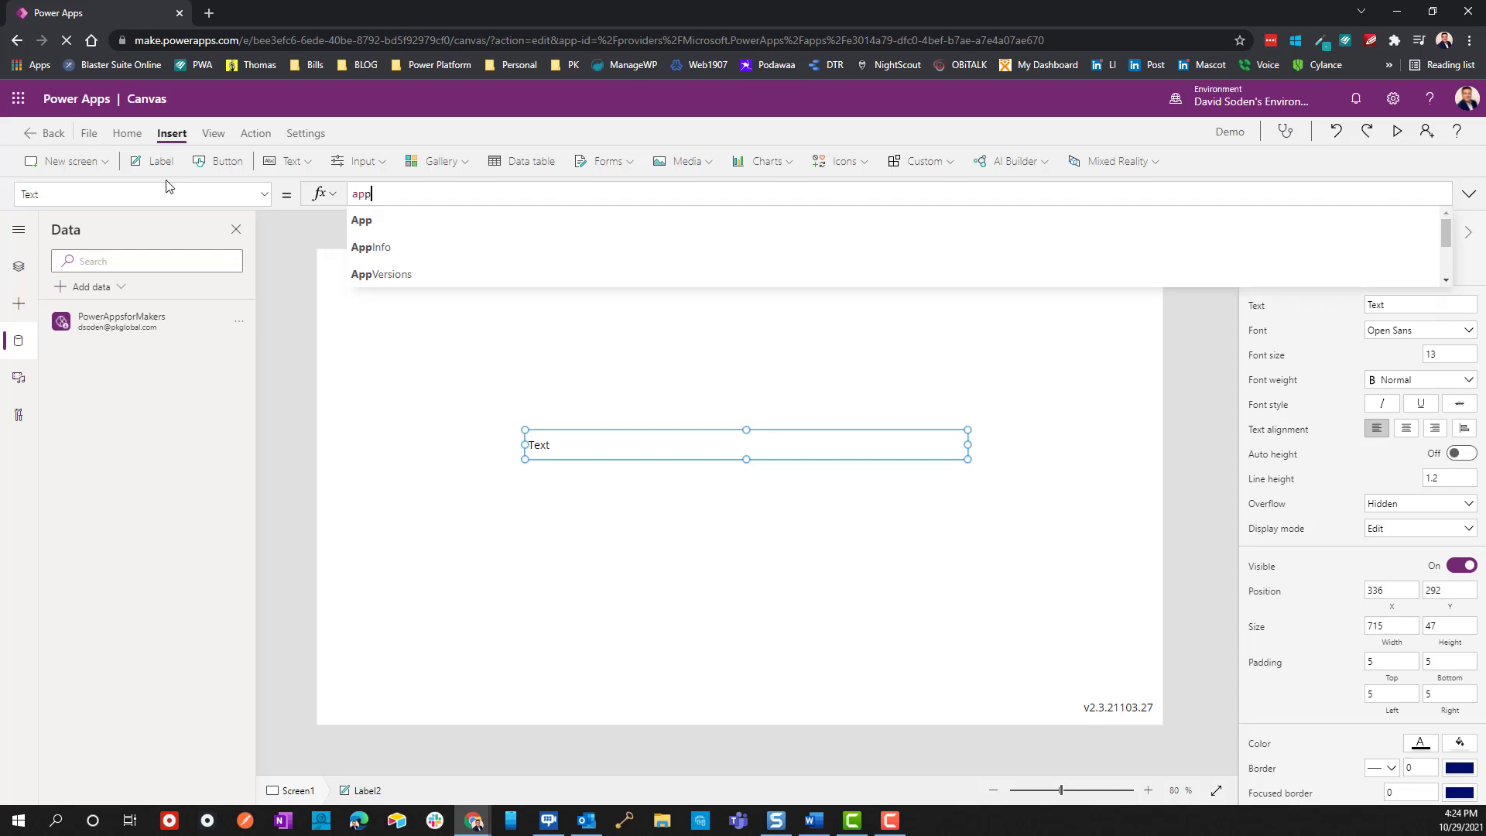
key("Down")
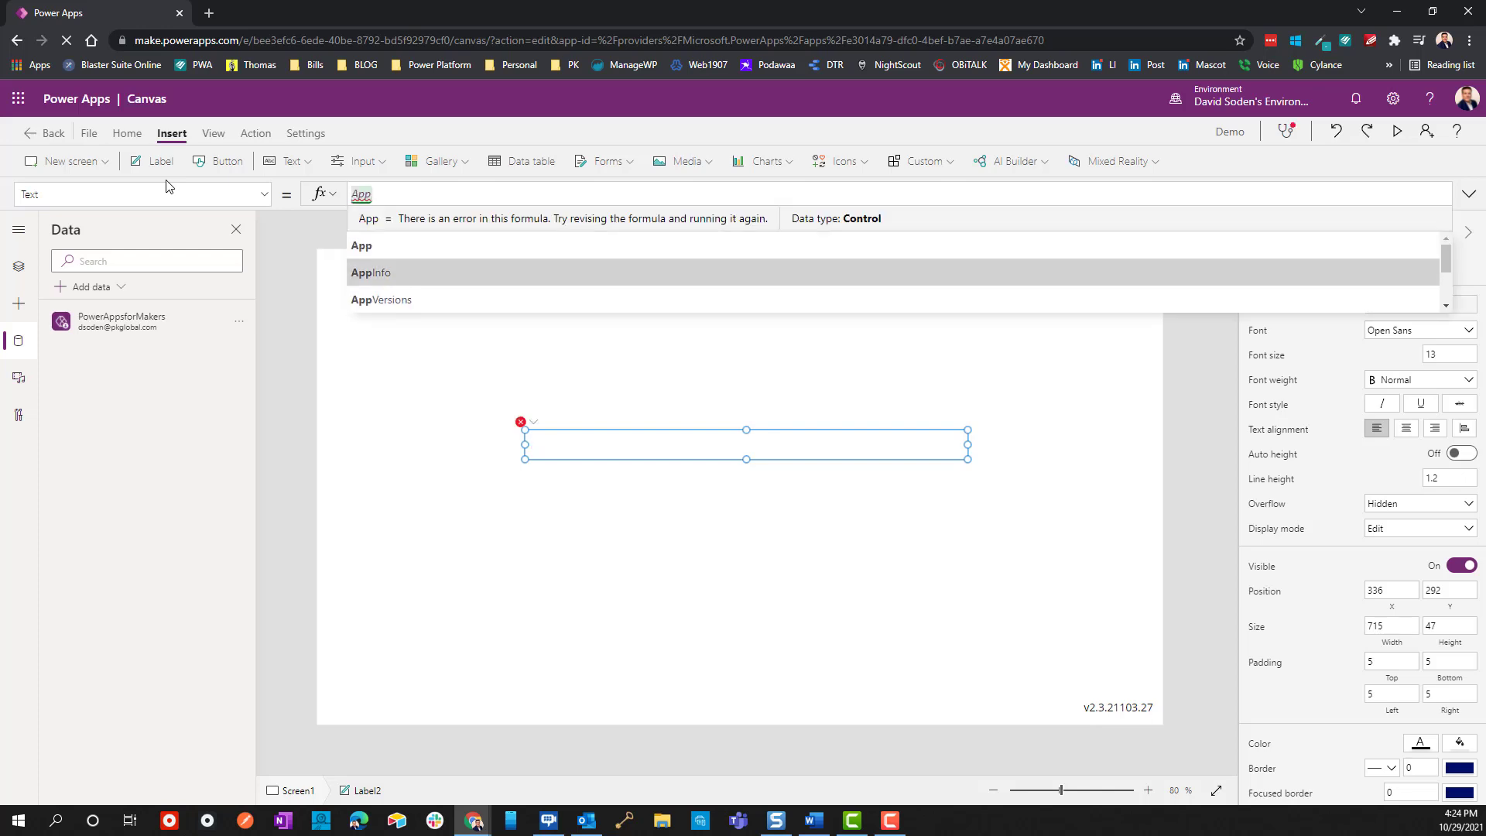
key("Tab")
type(".")
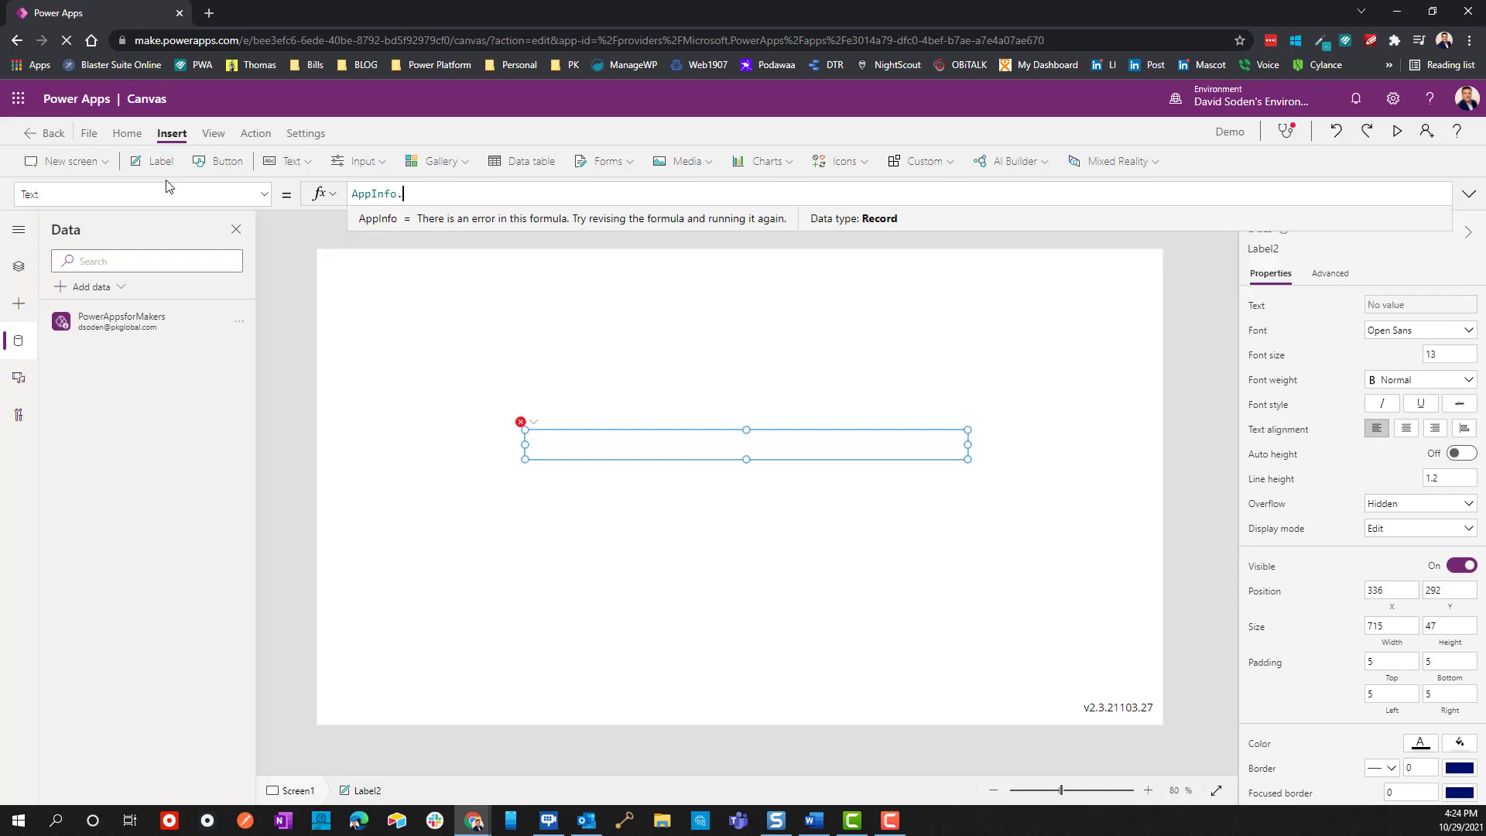
key("Down")
key("Down")
key("Down")
key("Down")
key("Down")
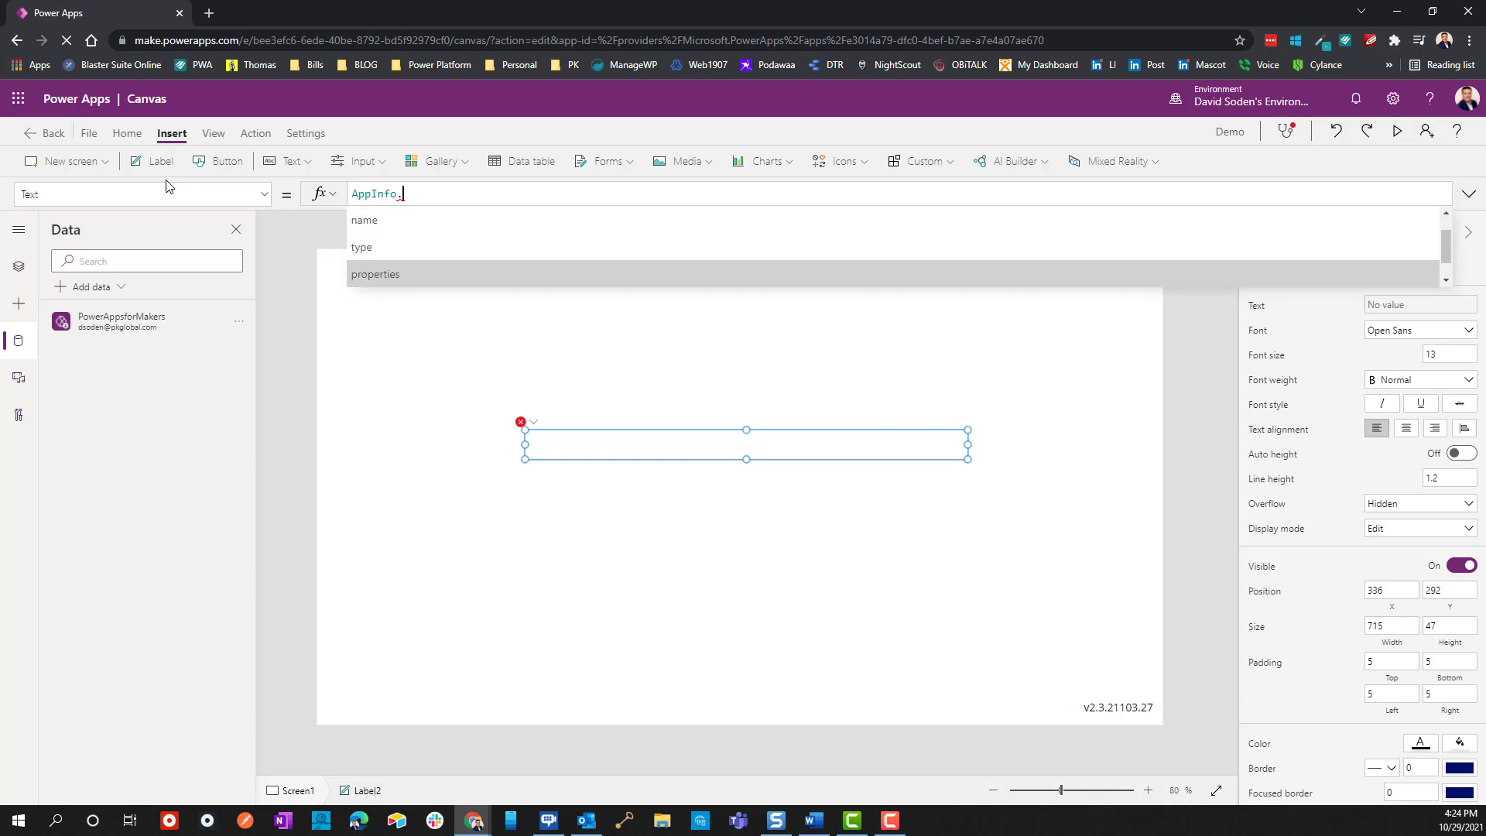
key("Up")
key("Up")
key("Up")
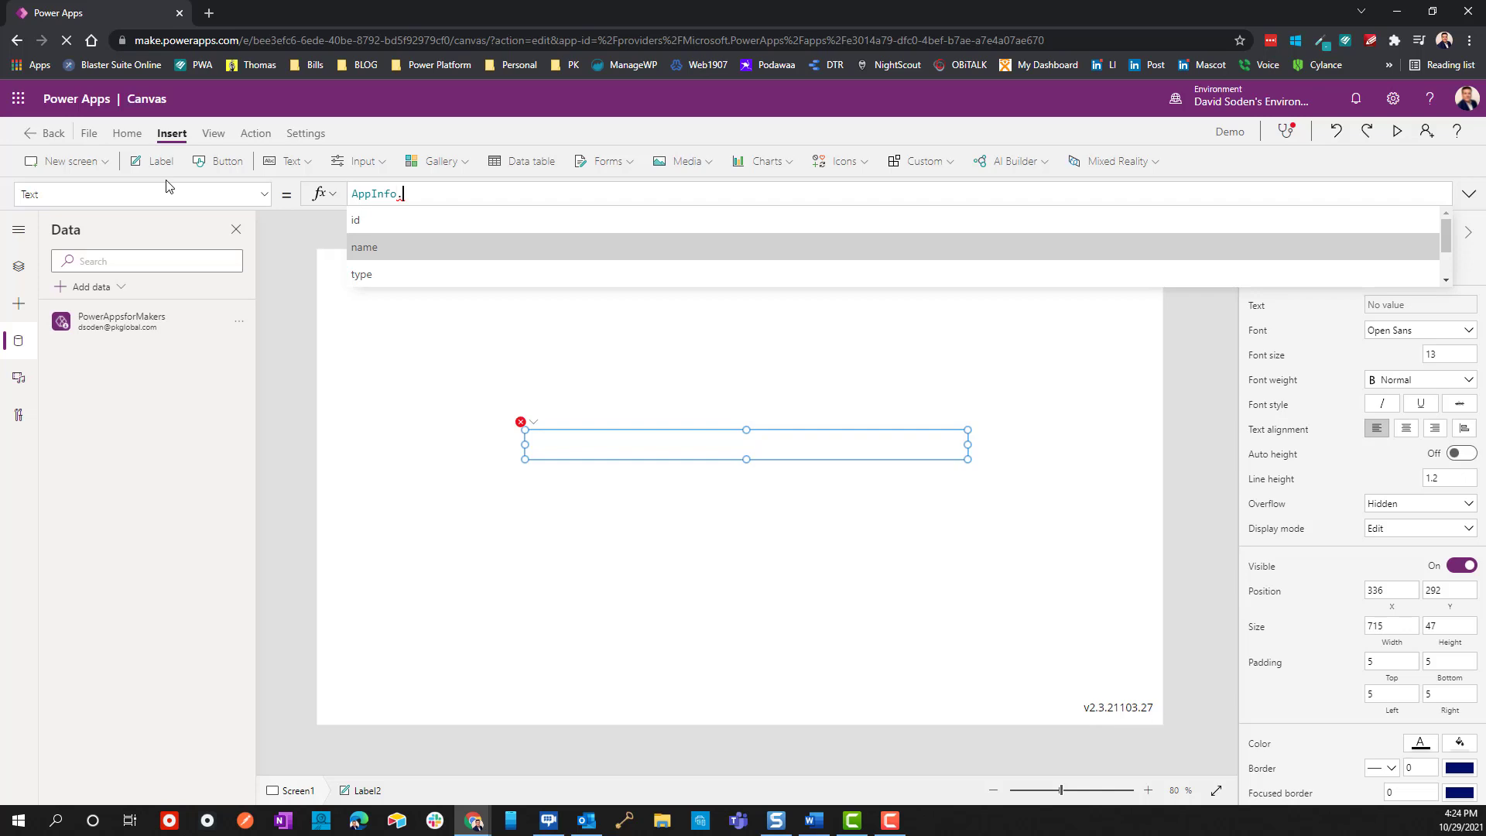
key("Tab")
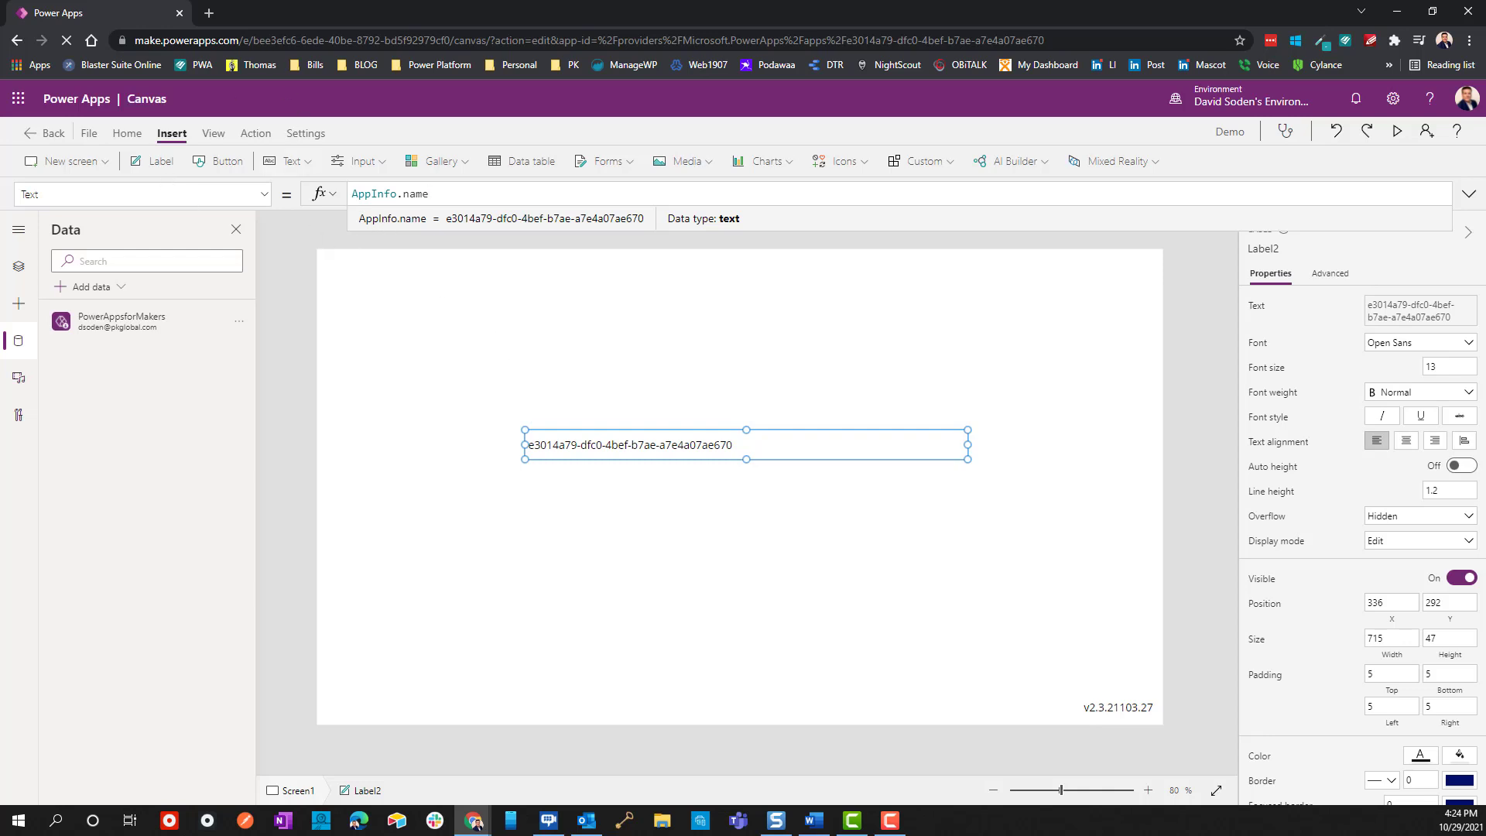
Step: Switch to the browser window with the Released versions for Power Apps page and maximize it
left_click(813, 821)
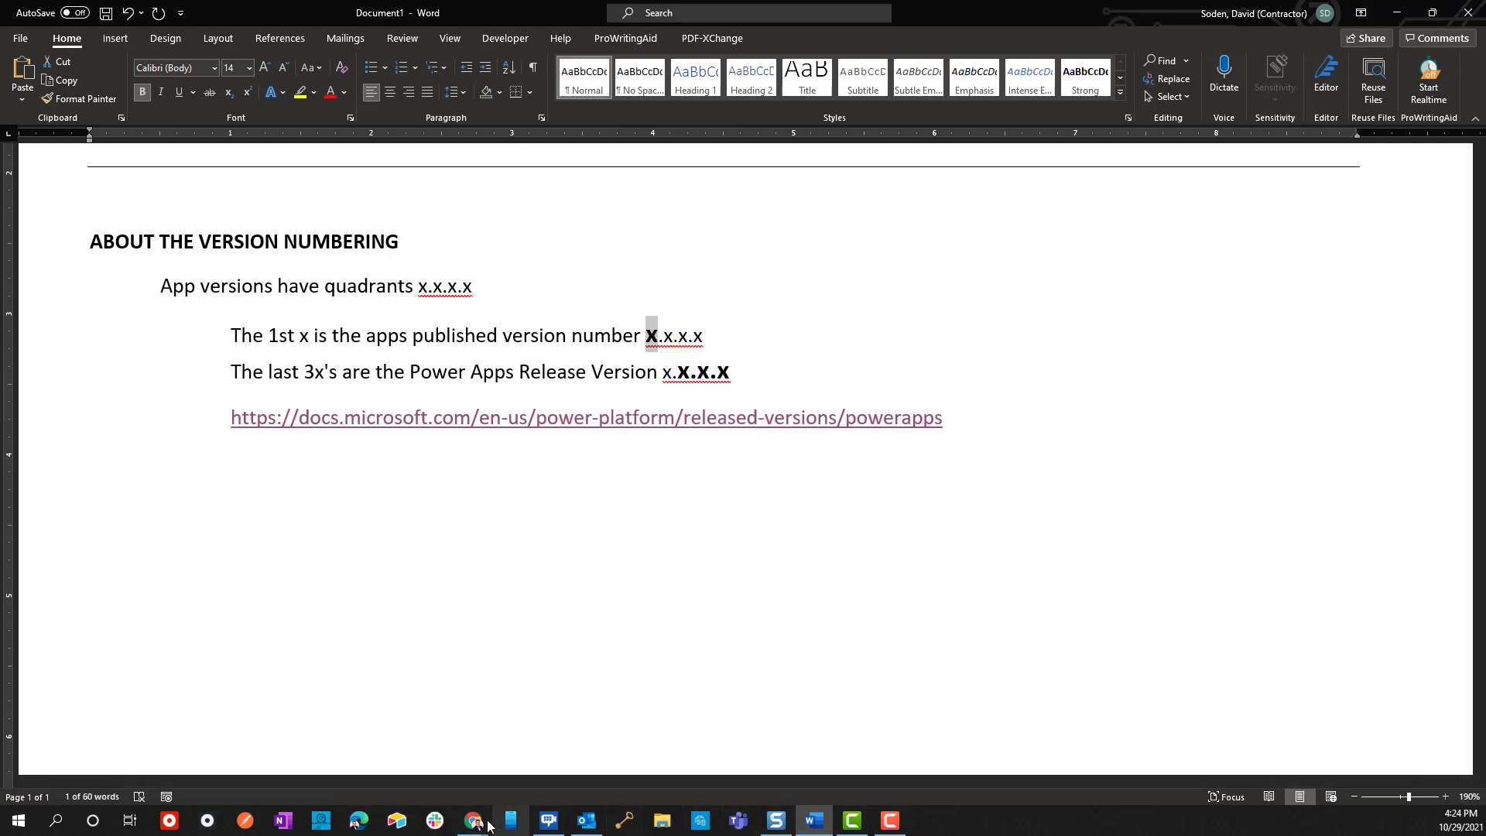
mouse_move(489, 826)
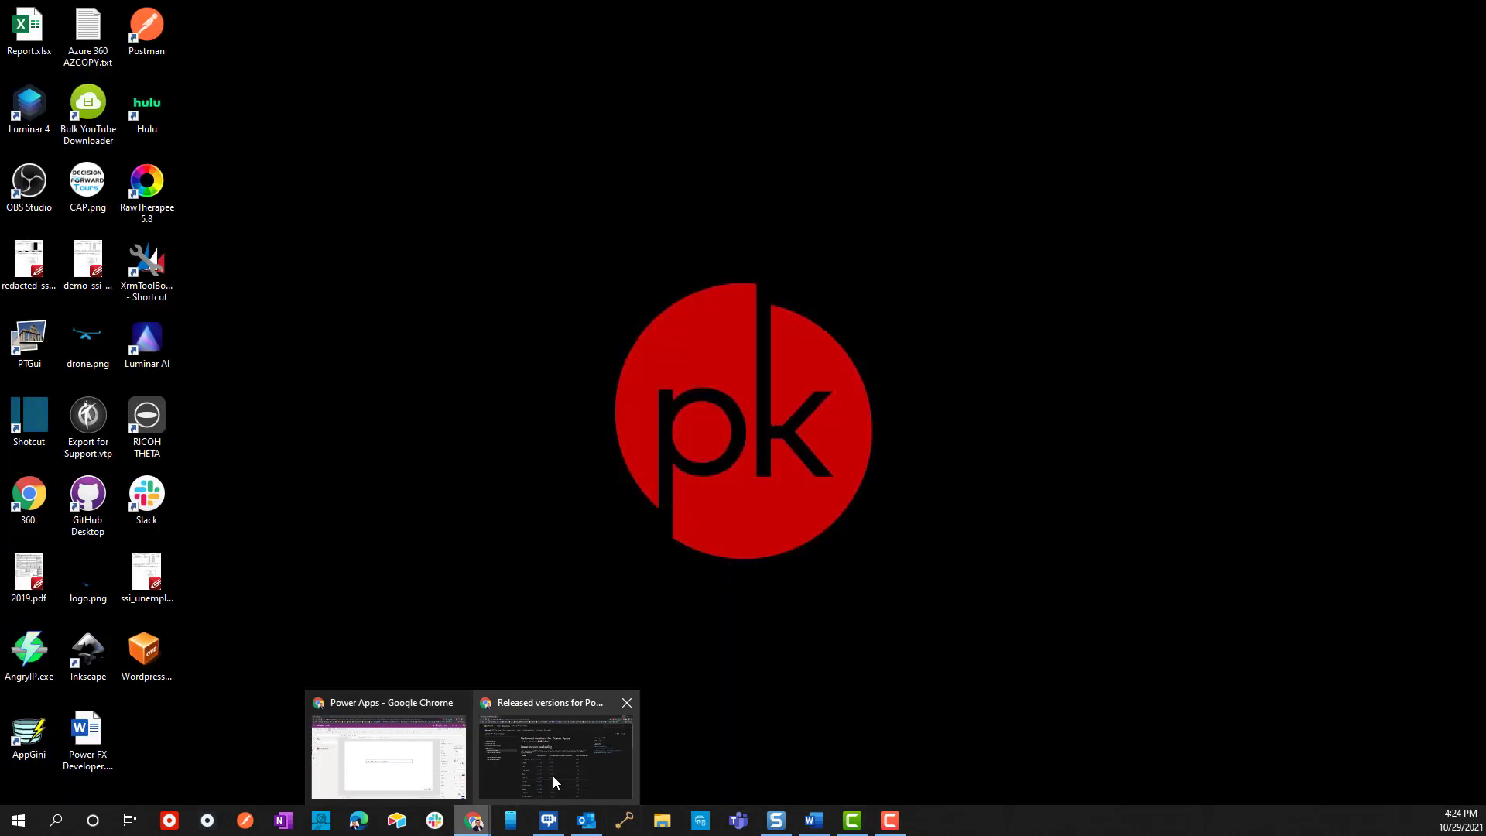
left_click(553, 776)
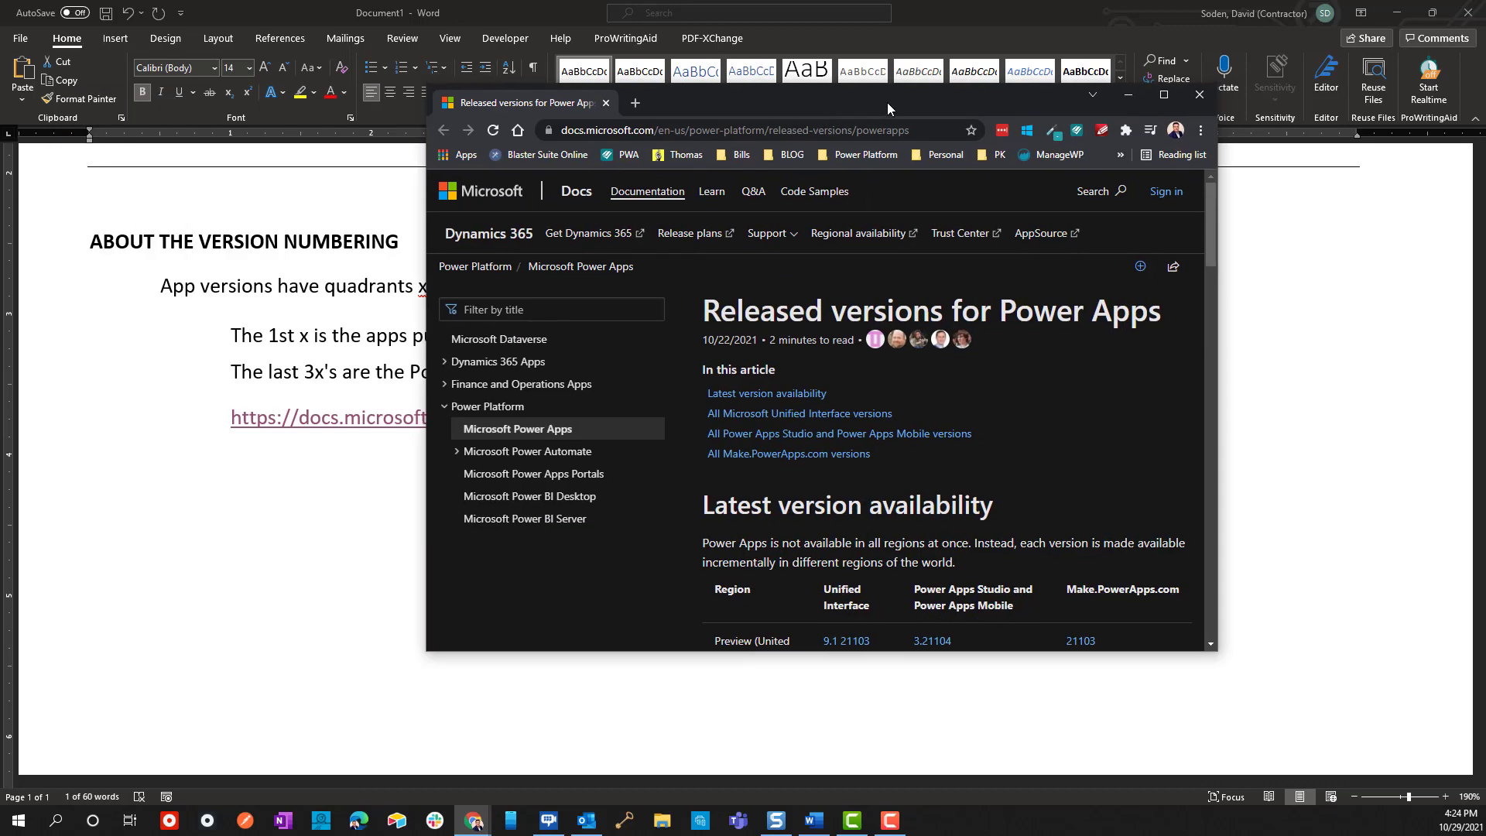
double_click(881, 103)
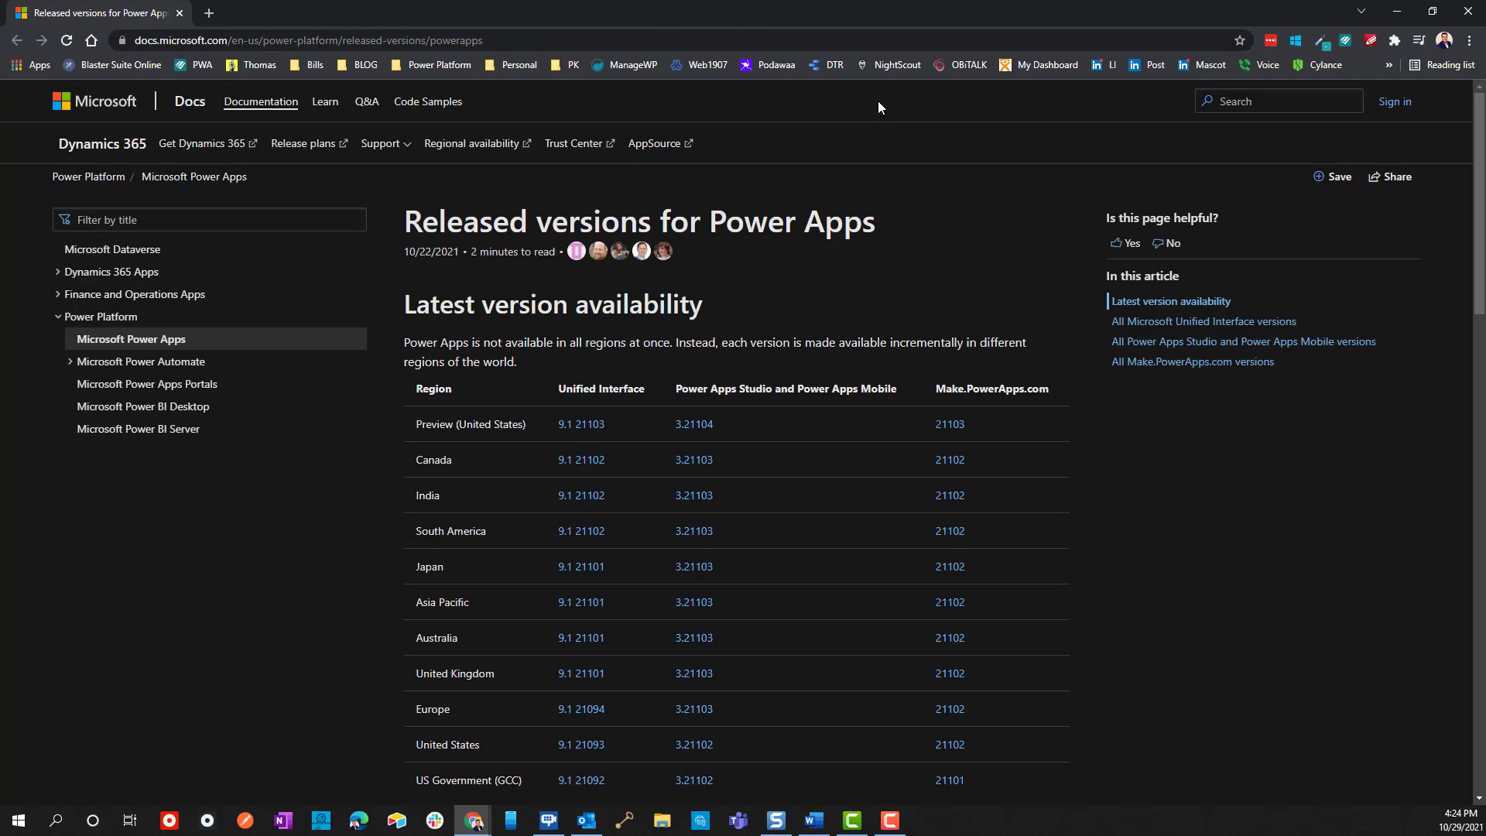
Step: Search the web for "powerapps for makers connector" and open the Power Apps for Makers connector reference on Microsoft Docs
left_click(639, 39)
type("powerapps for makers connector")
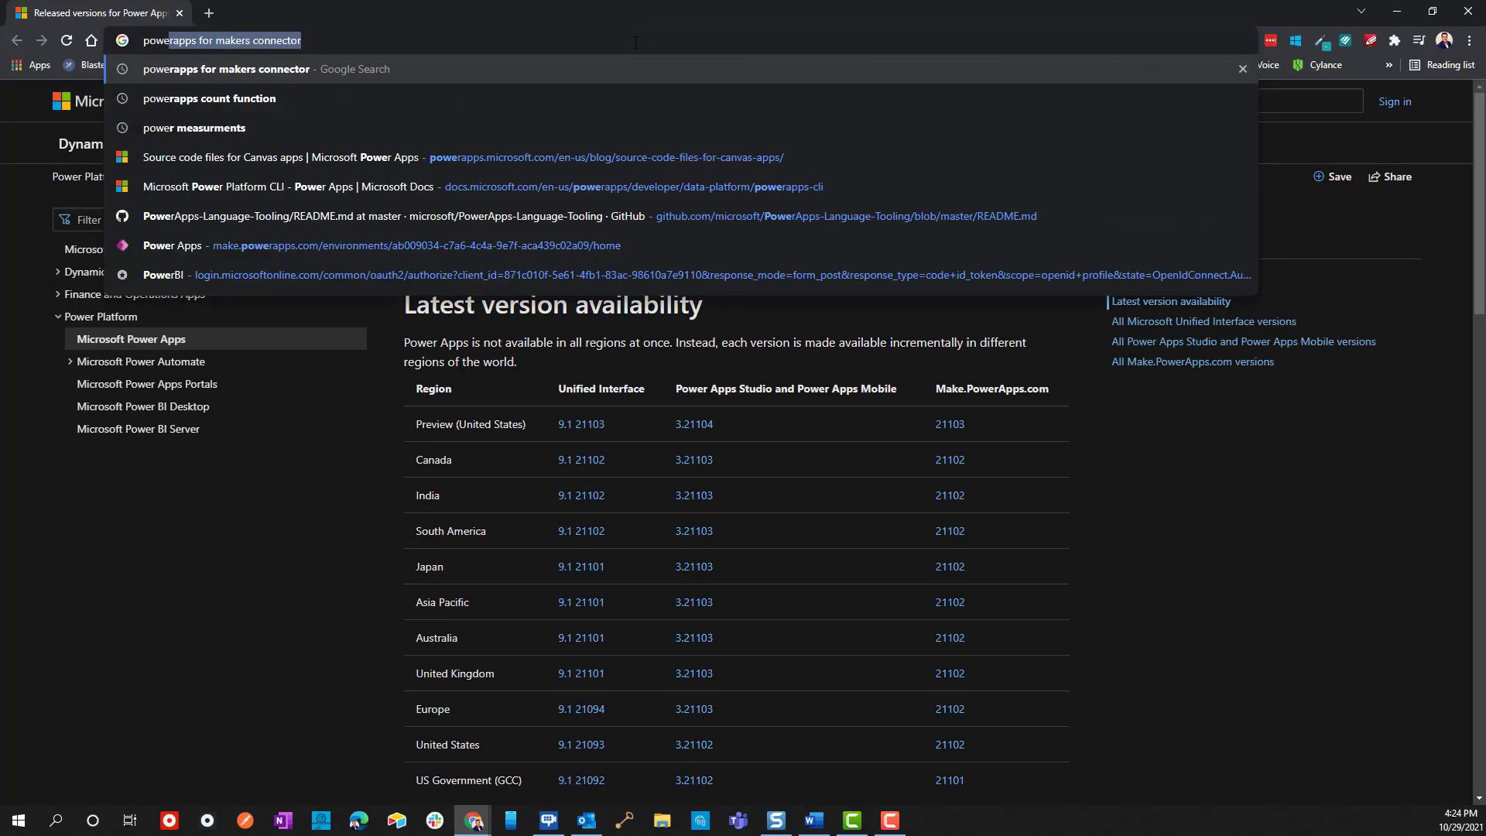
key("Return")
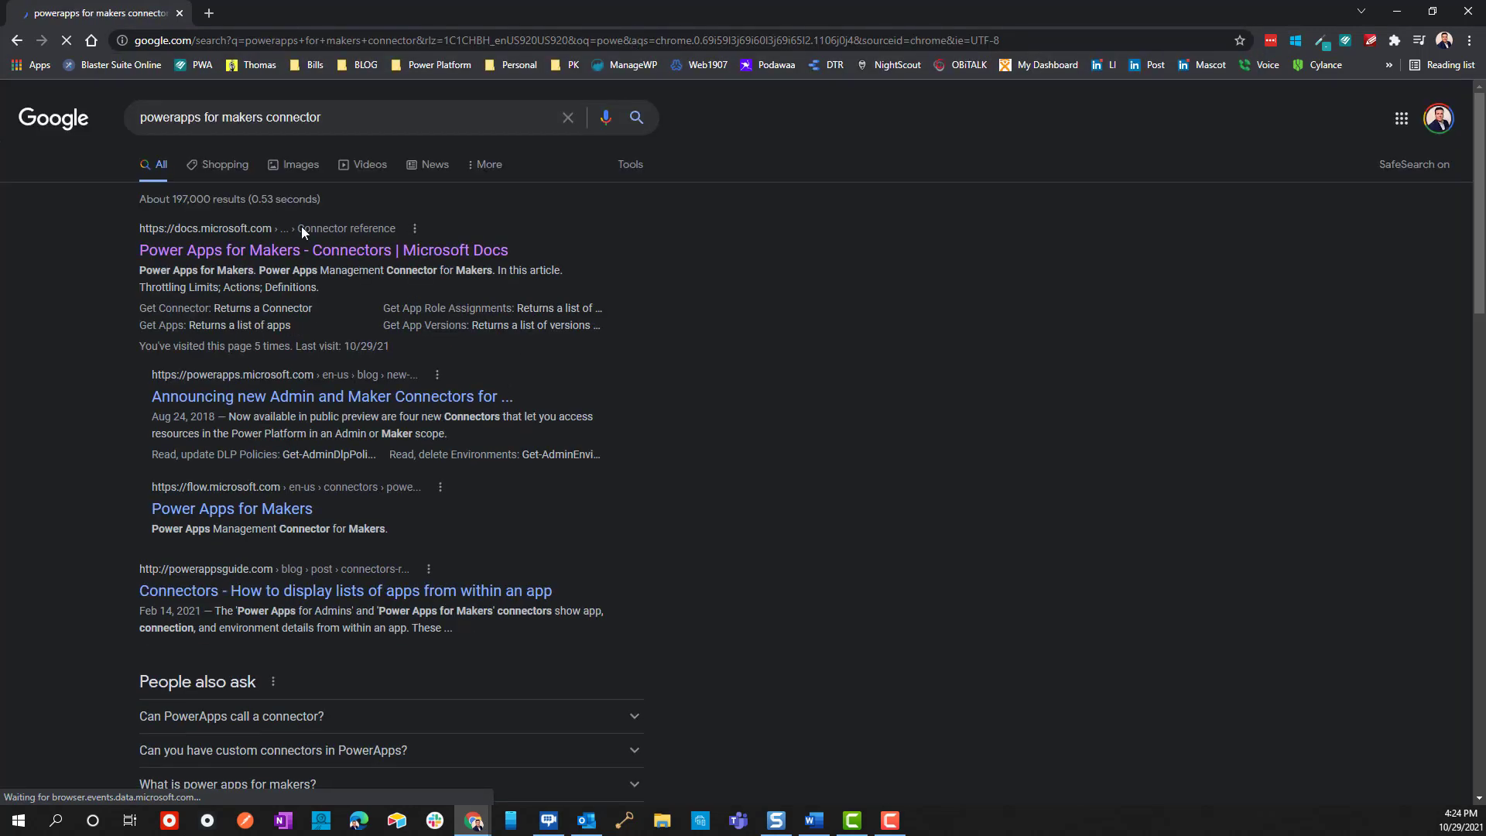
left_click(311, 249)
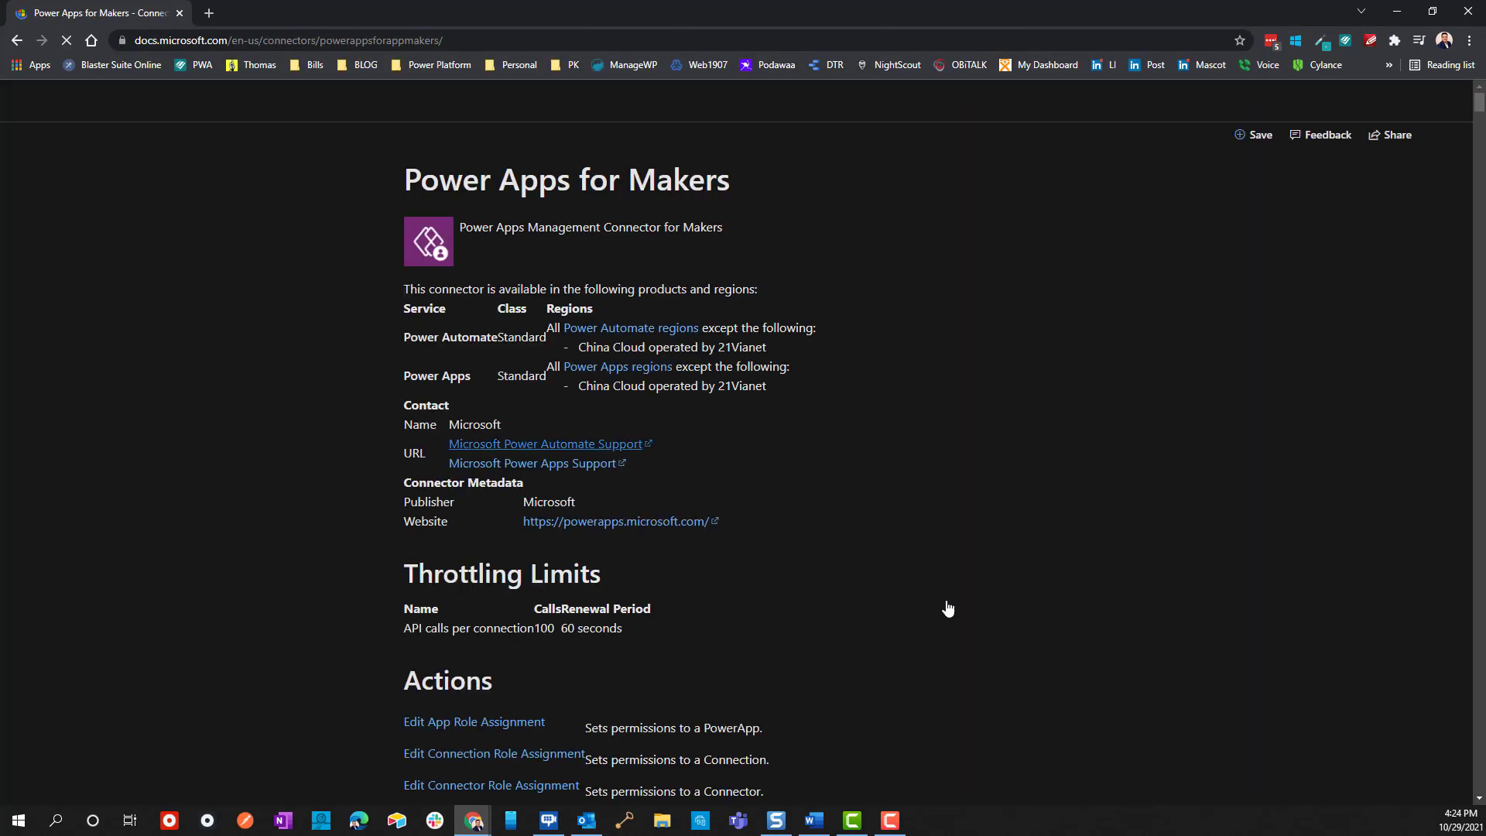
Step: Open the Get Apps action in the connector reference and review its parameters and return type
scroll(523, 534, "down", 9)
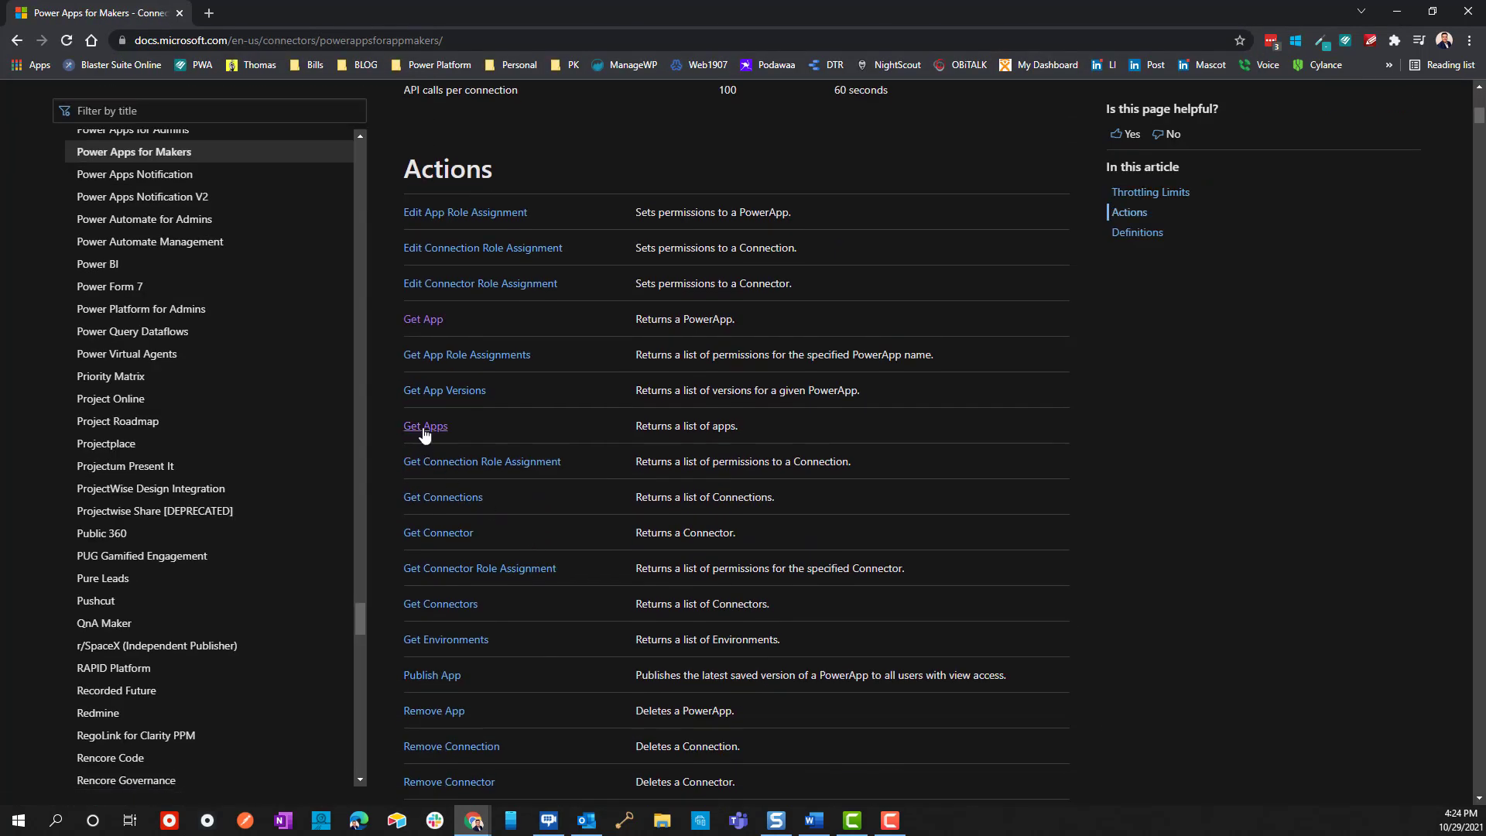
left_click(423, 427)
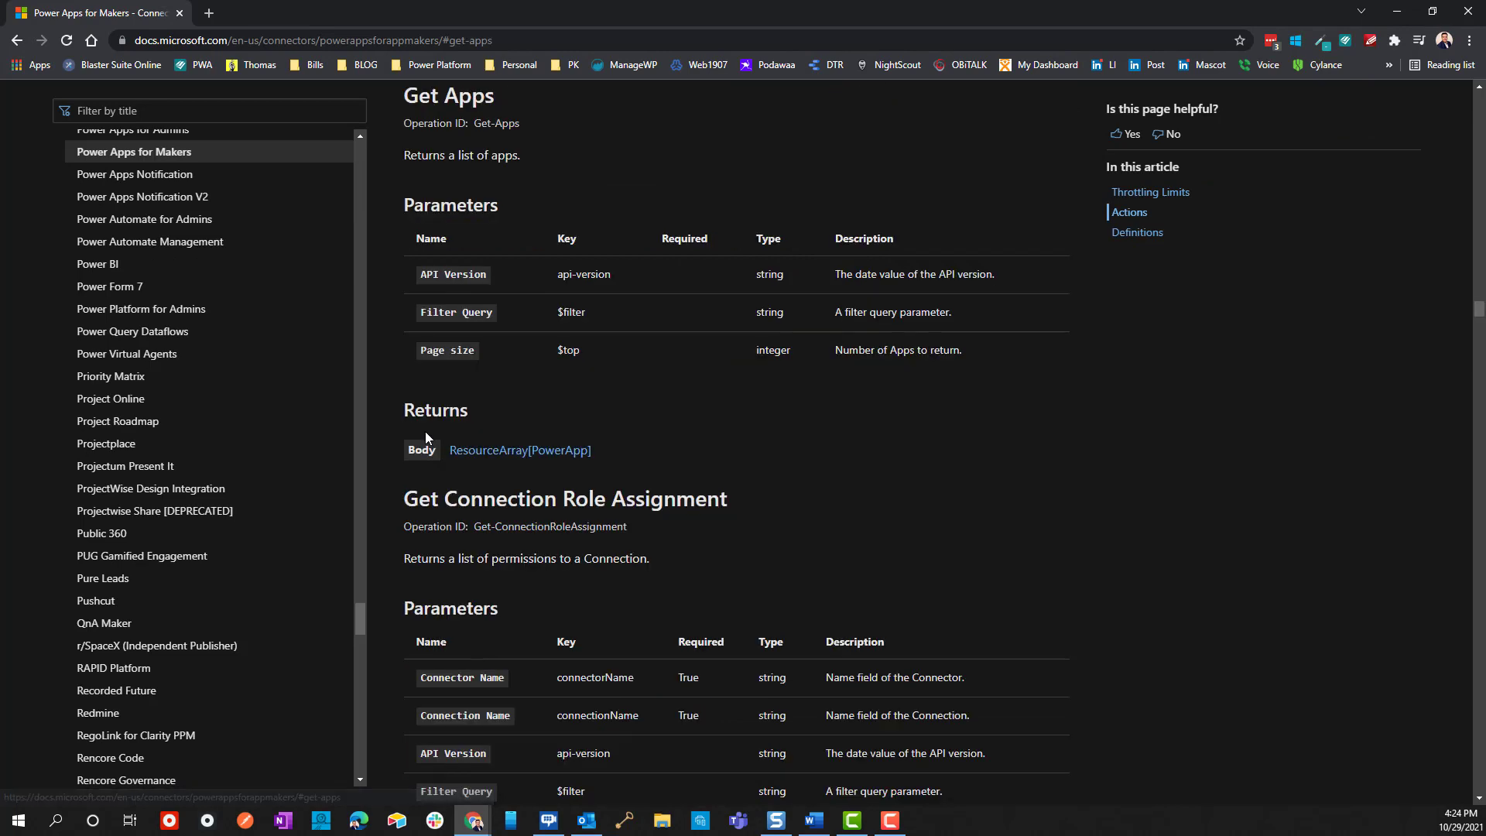
scroll(532, 407, "down", 2)
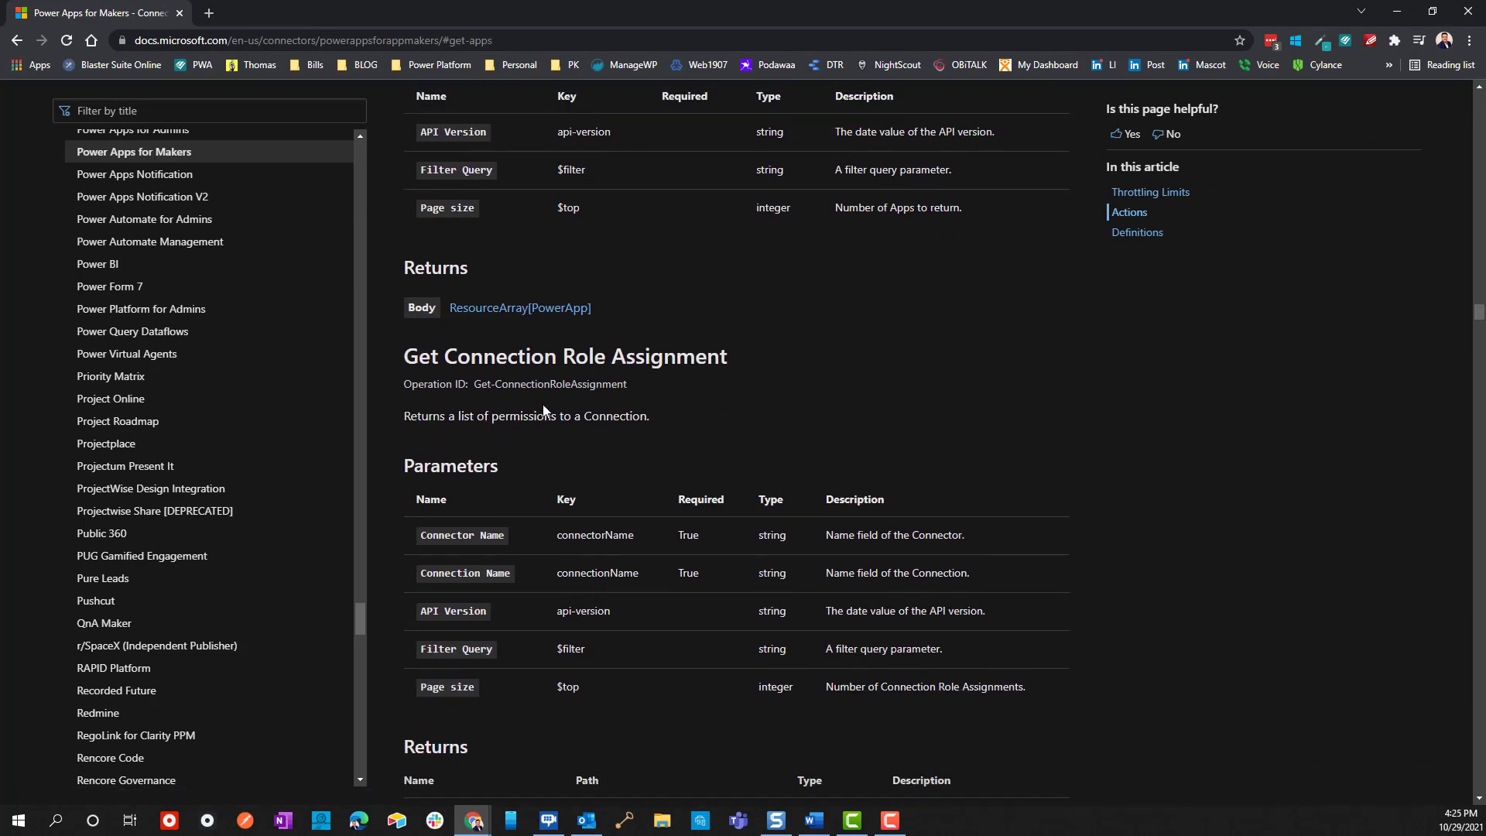
Step: Open the Get App Versions action in the connector reference and review its required PowerApp Name parameter
scroll(465, 341, "up", 3)
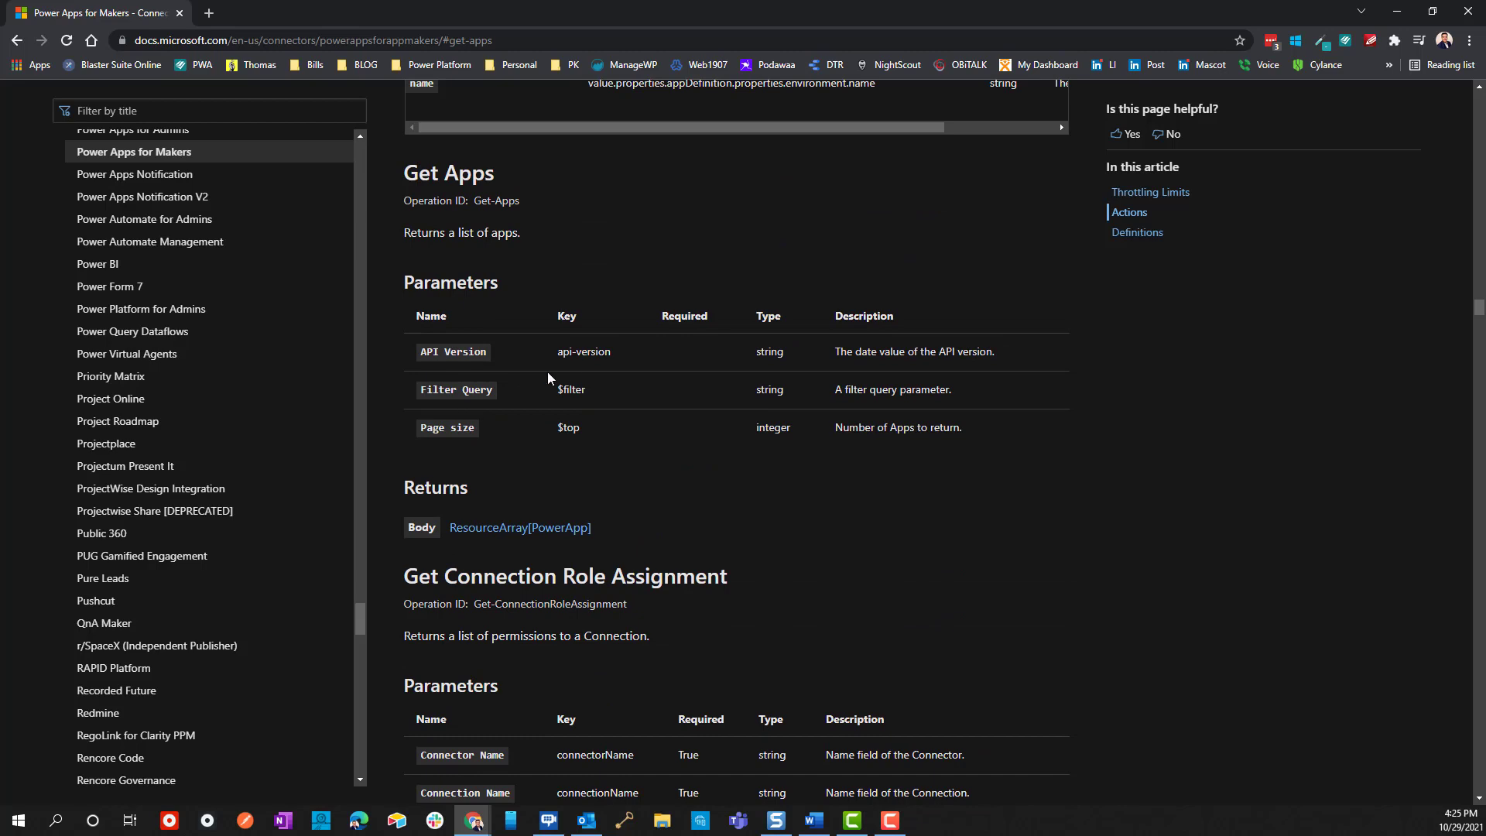
scroll(526, 464, "down", 5)
scroll(498, 559, "up", 5)
scroll(475, 198, "up", 5)
scroll(476, 198, "up", 10)
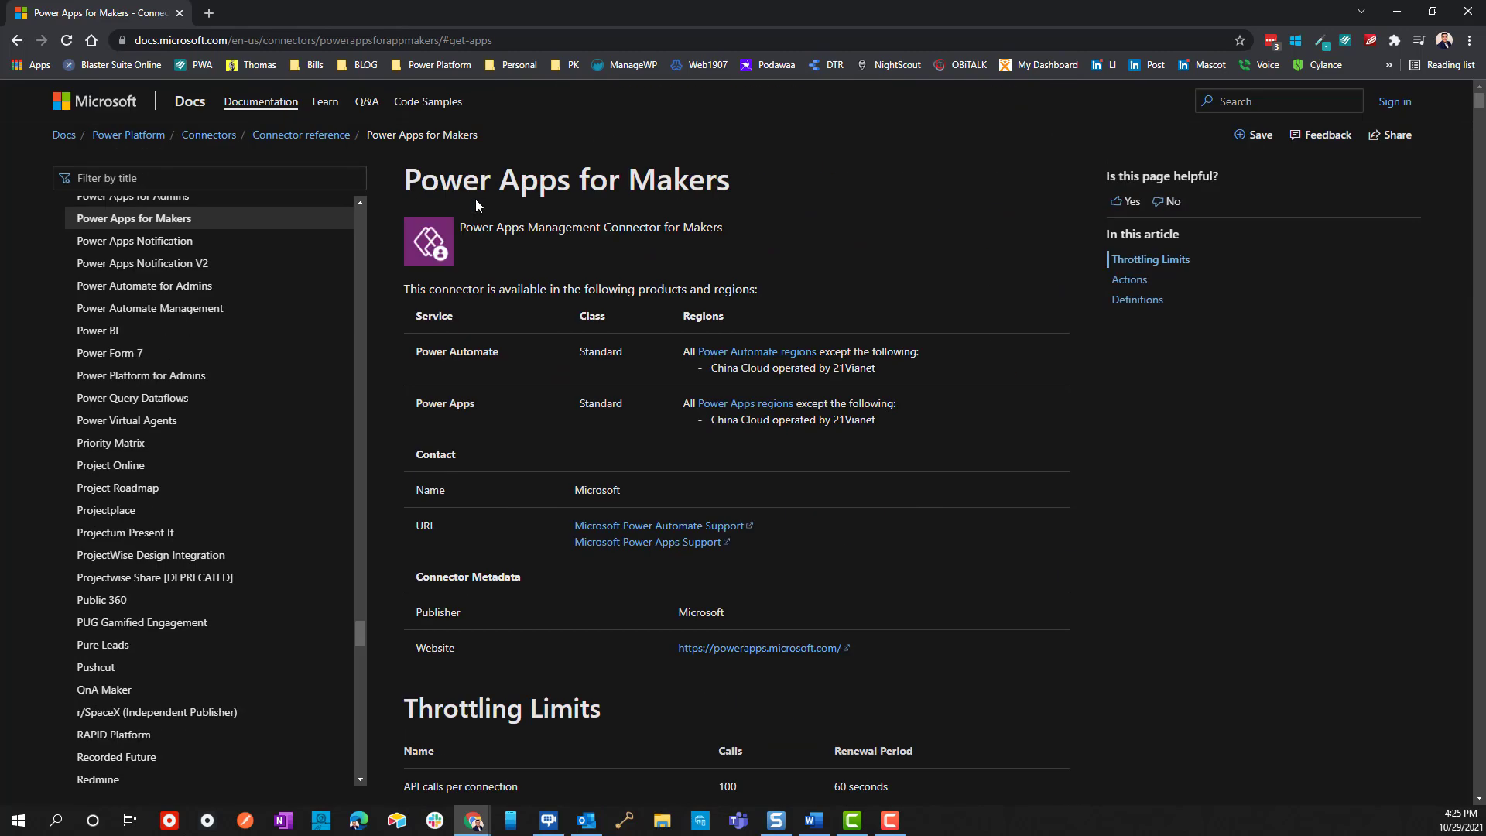
scroll(630, 702, "down", 8)
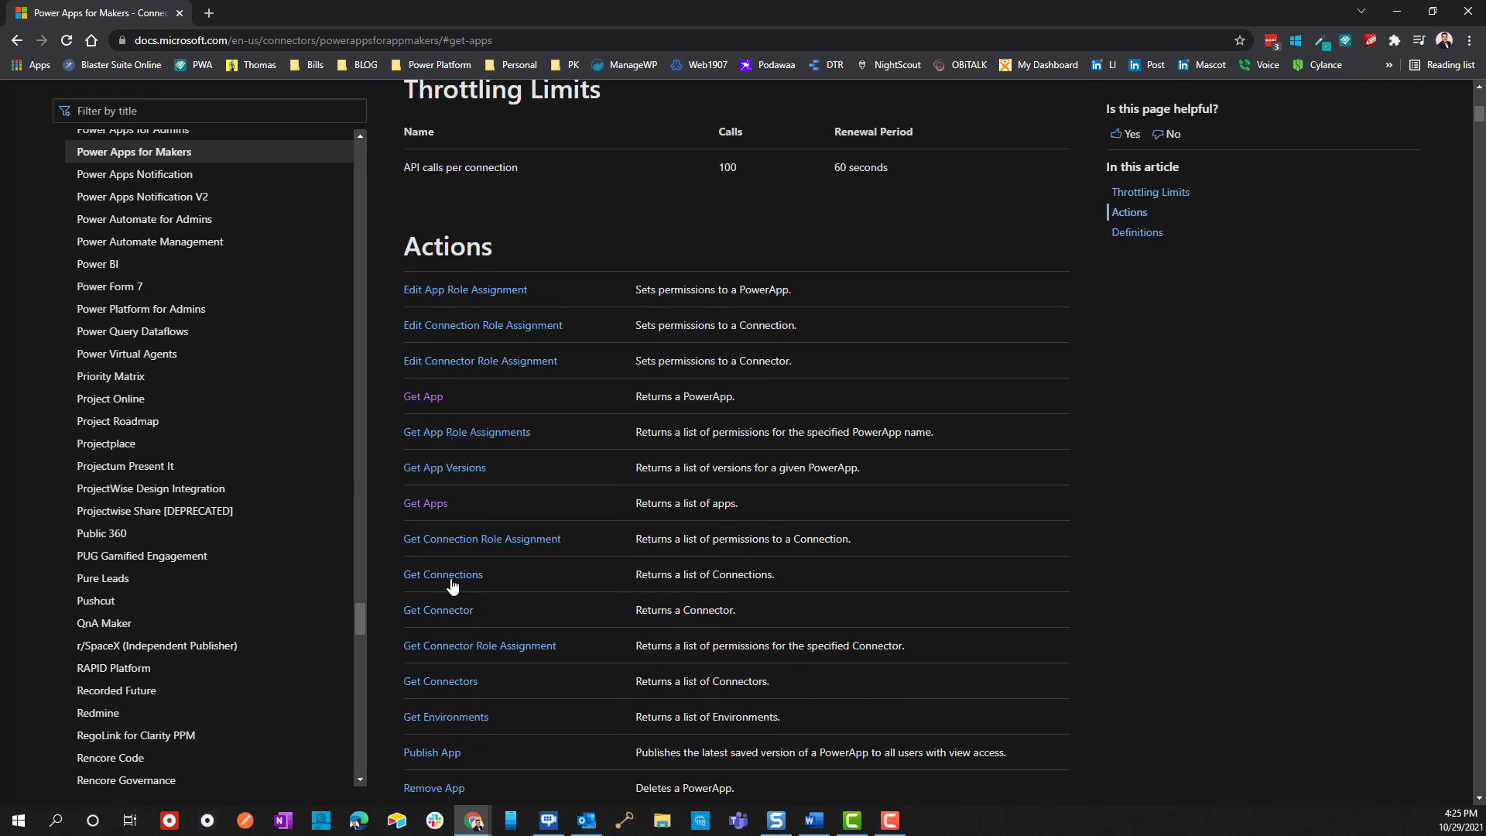
left_click(446, 467)
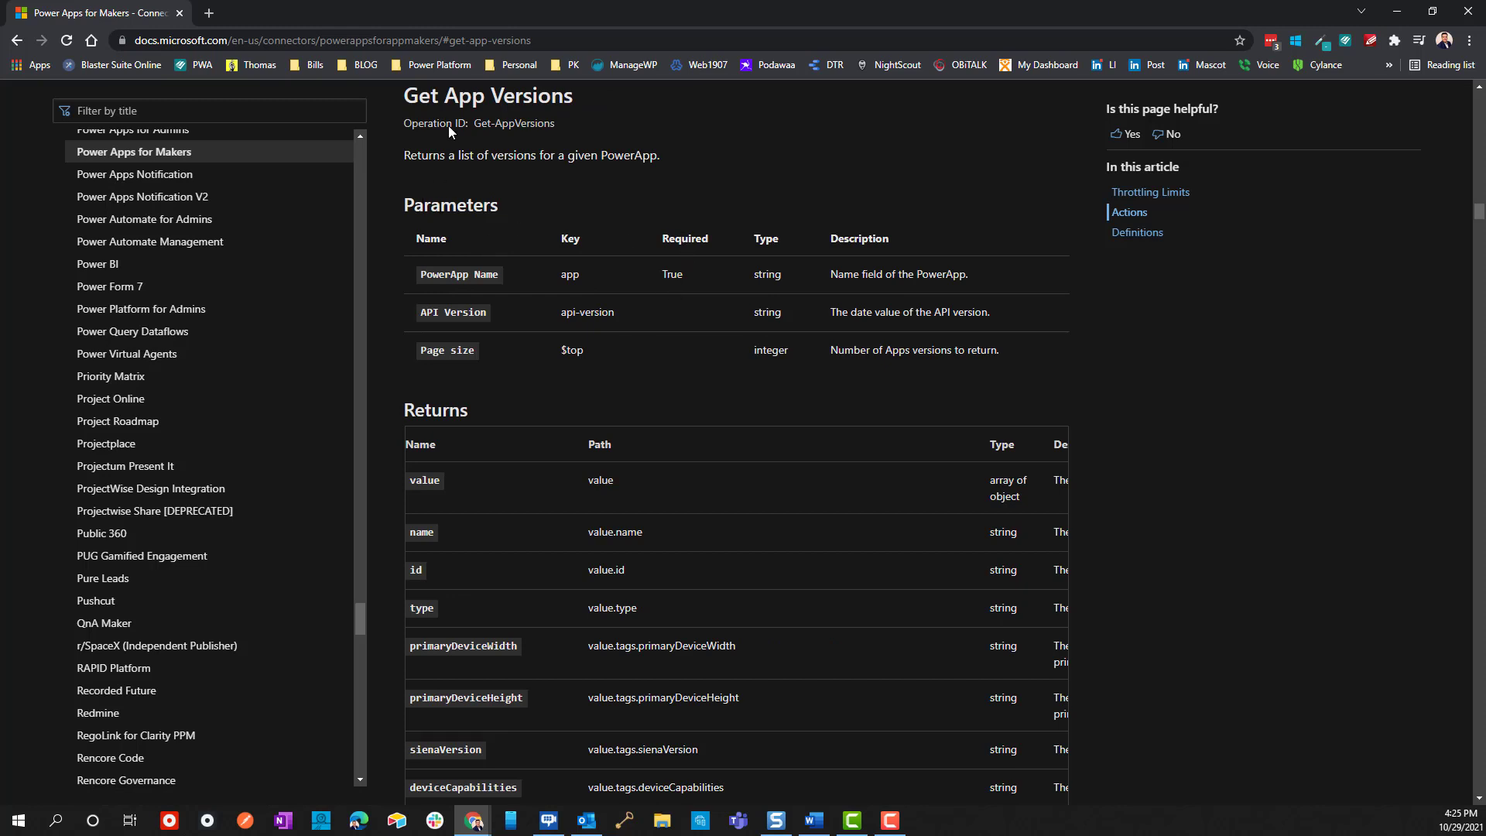
left_click_drag(406, 94, 562, 96)
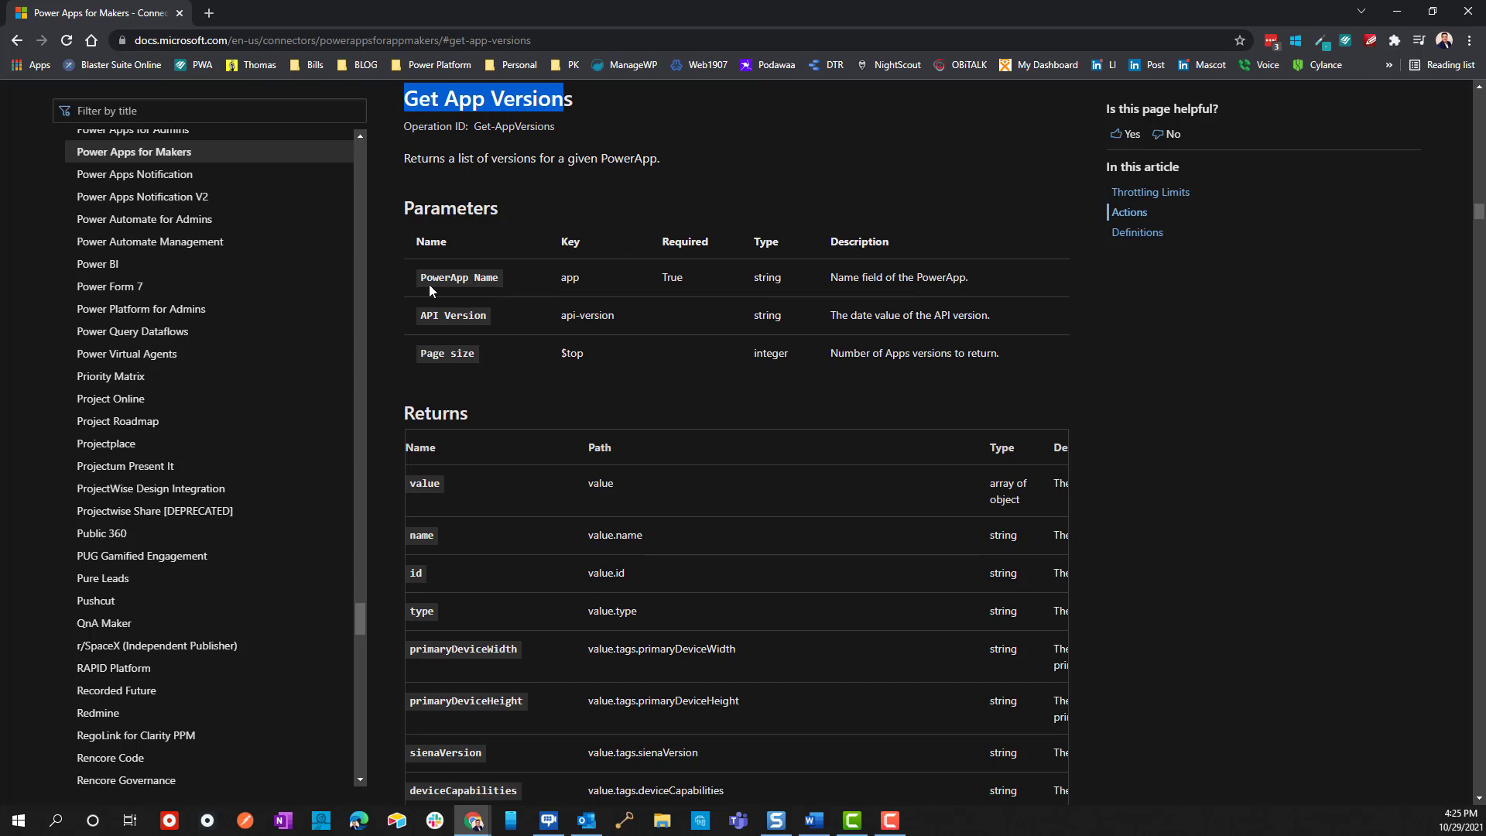
left_click_drag(413, 286, 508, 285)
left_click_drag(662, 260, 690, 289)
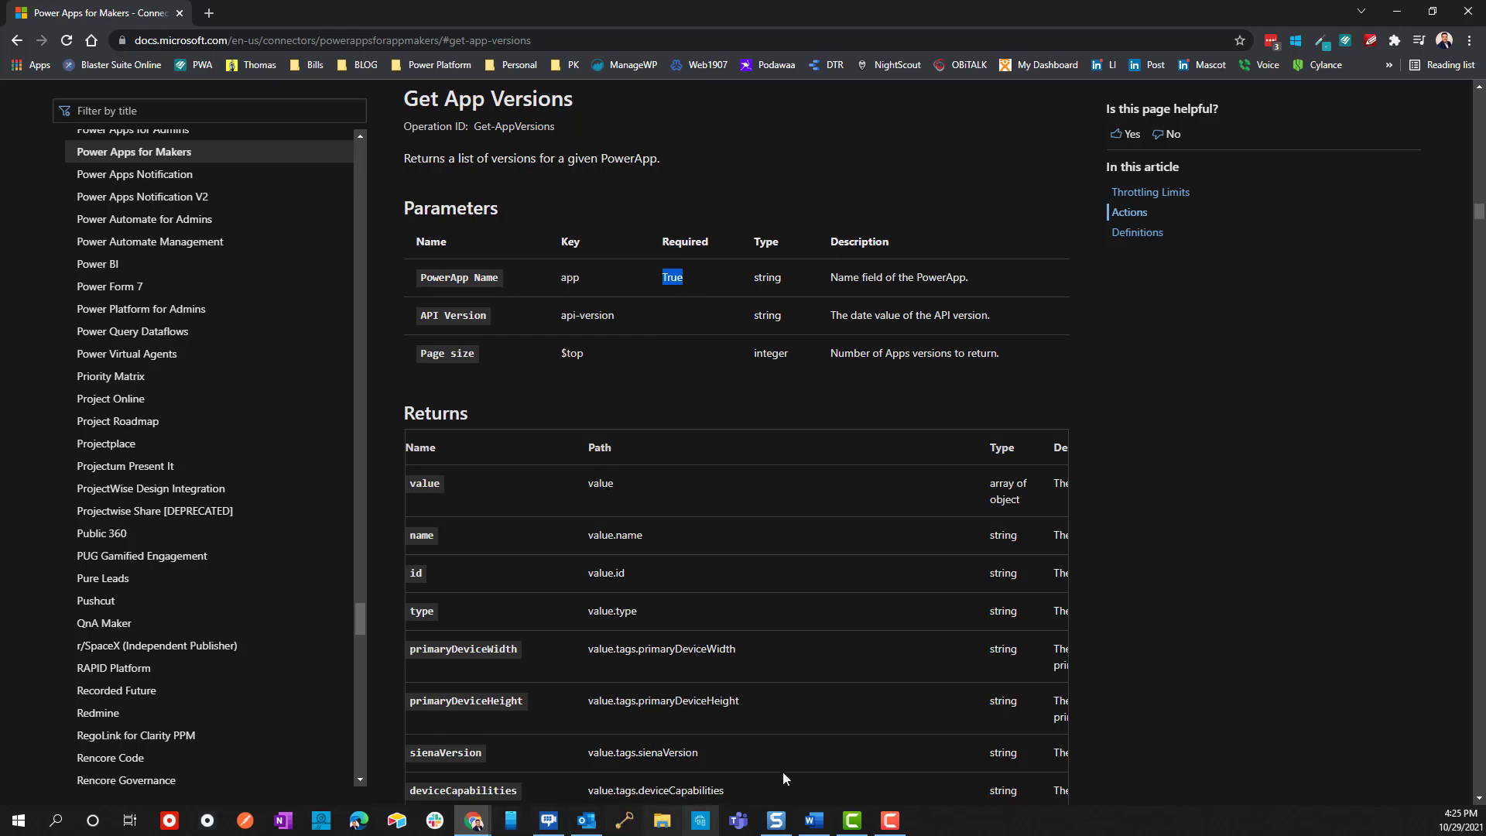
Step: Minimize the connector reference, switch to the Power Apps editor and shorten the test label's Text formula to "AppInfo."
left_click(1397, 12)
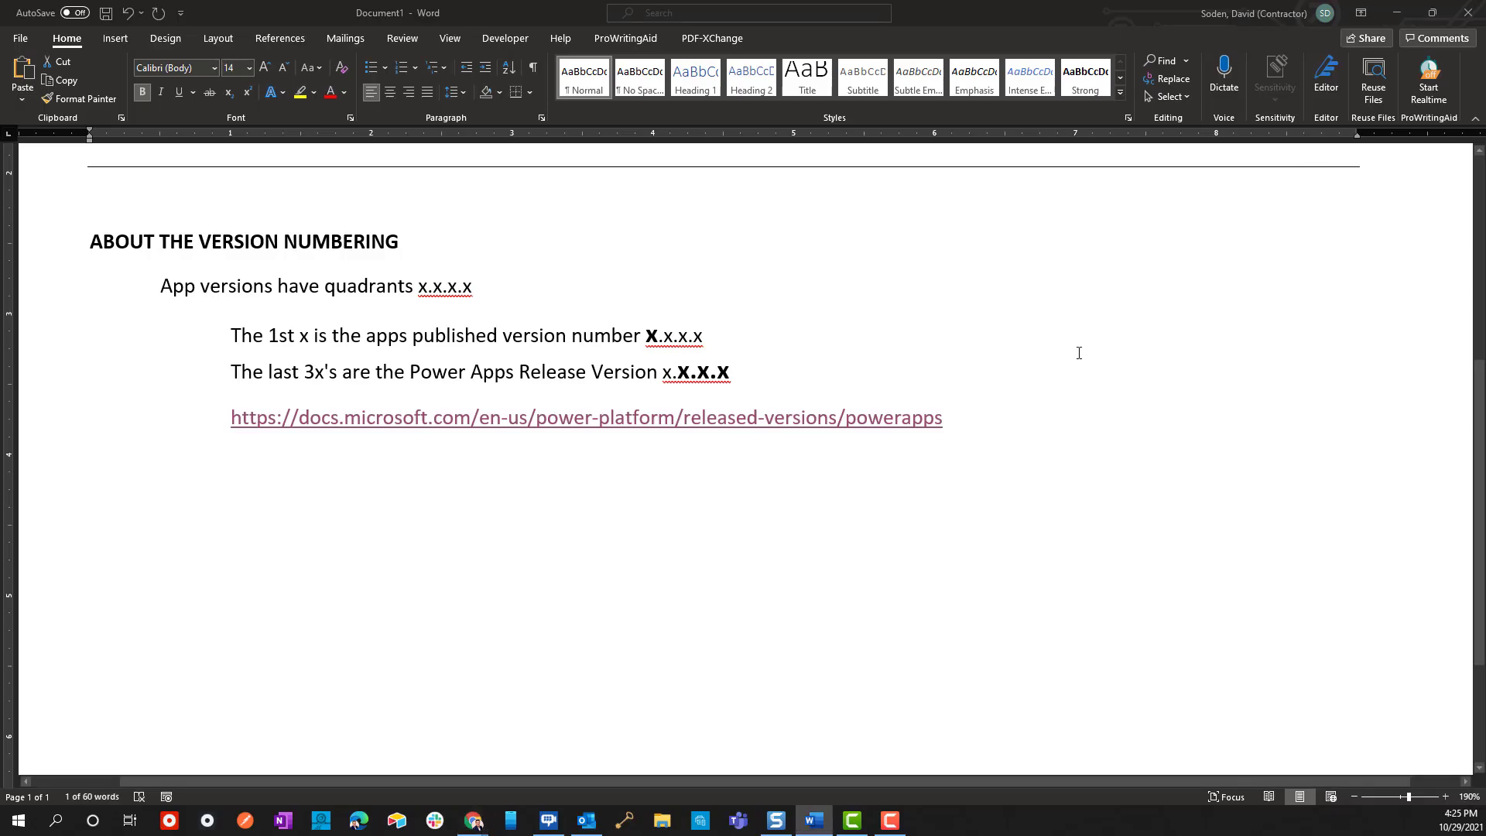
key("alt+Tab")
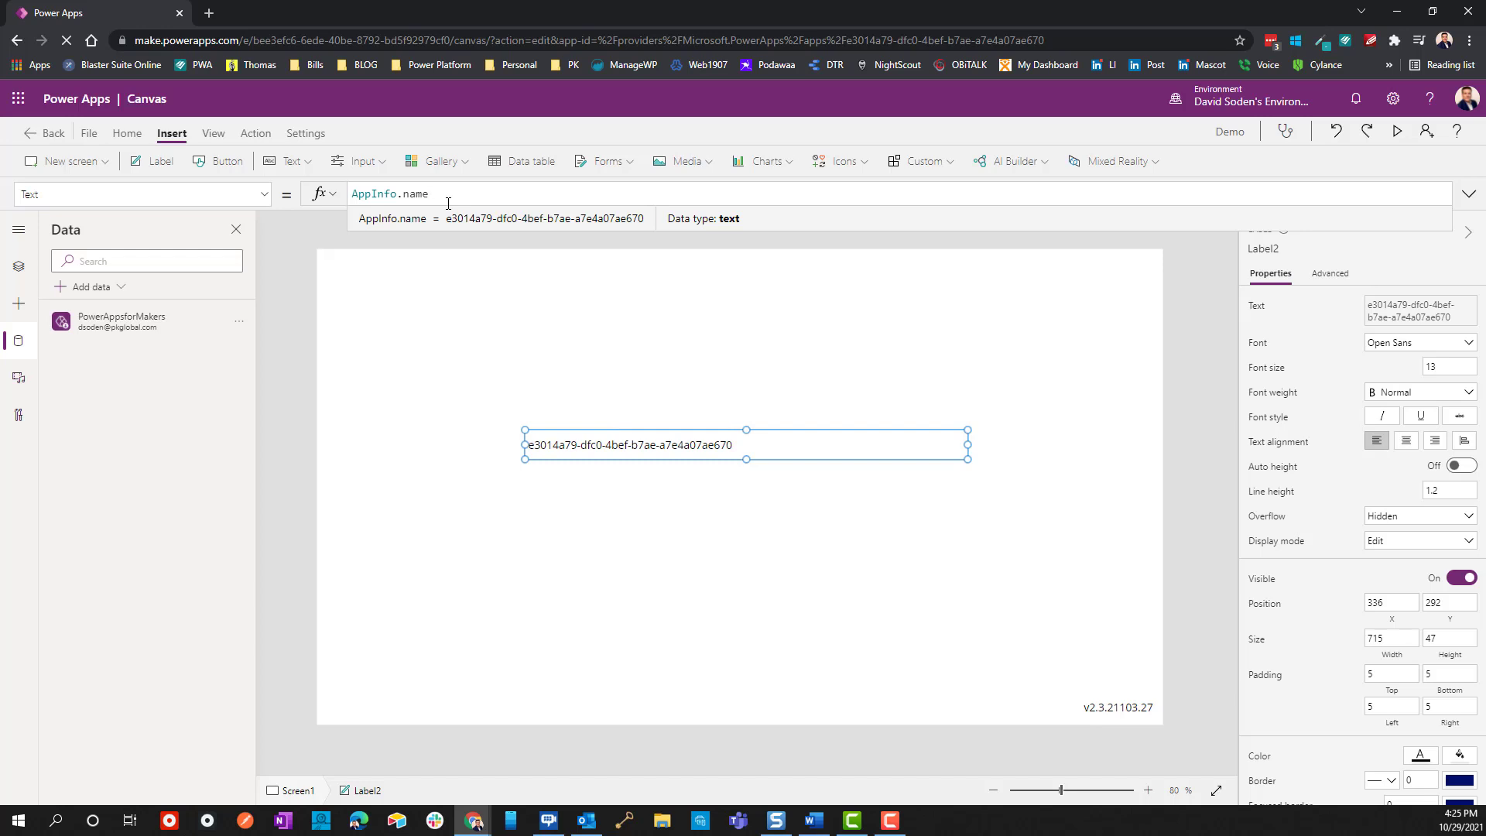
key("ctrl+shift+Left")
key("Left")
key("ctrl+shift+Left")
key("Right")
key("ctrl+shift+Right")
key("BackSpace")
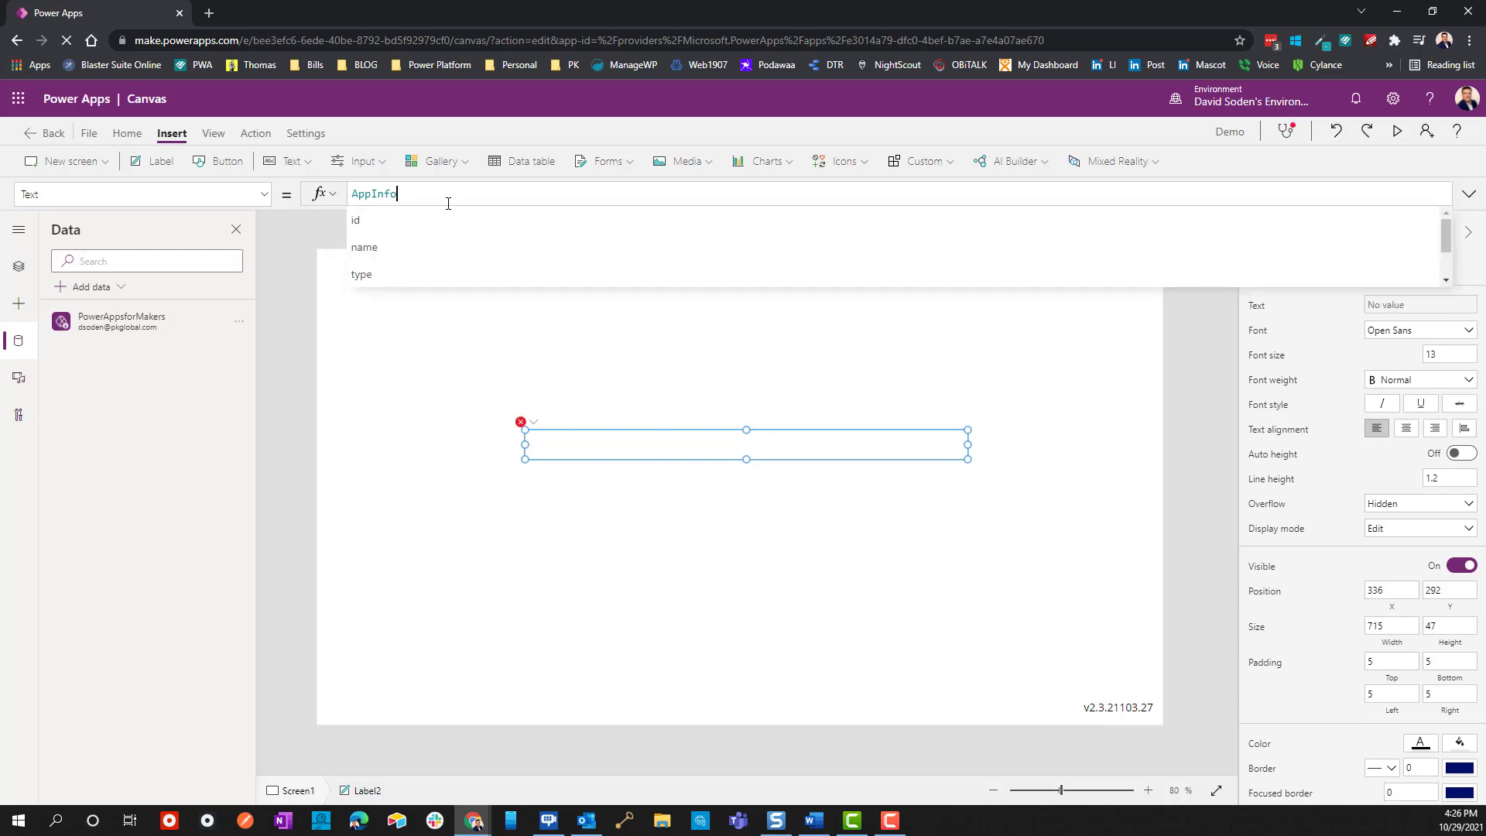
key("BackSpace")
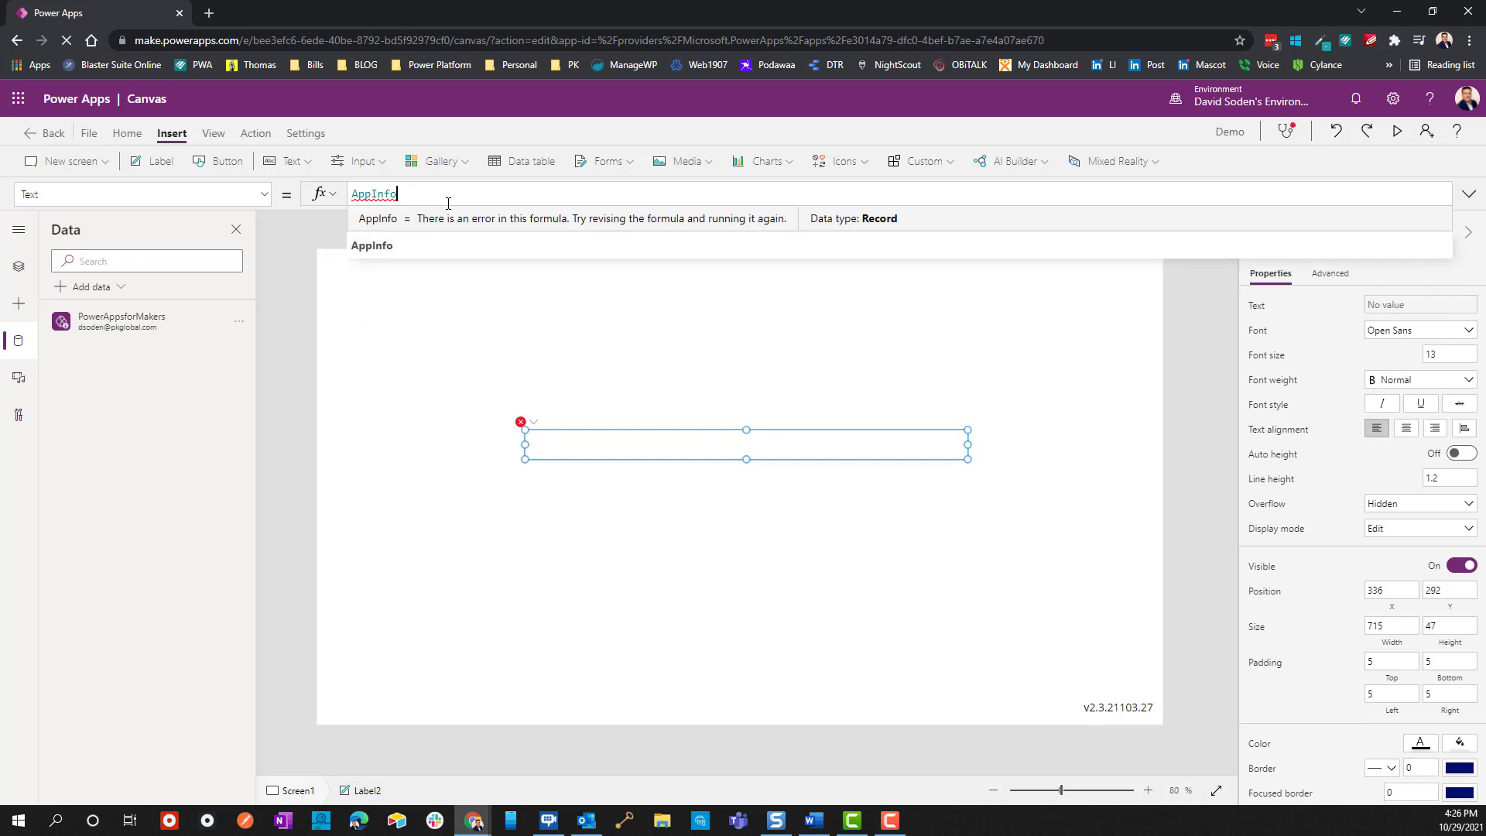
type(".")
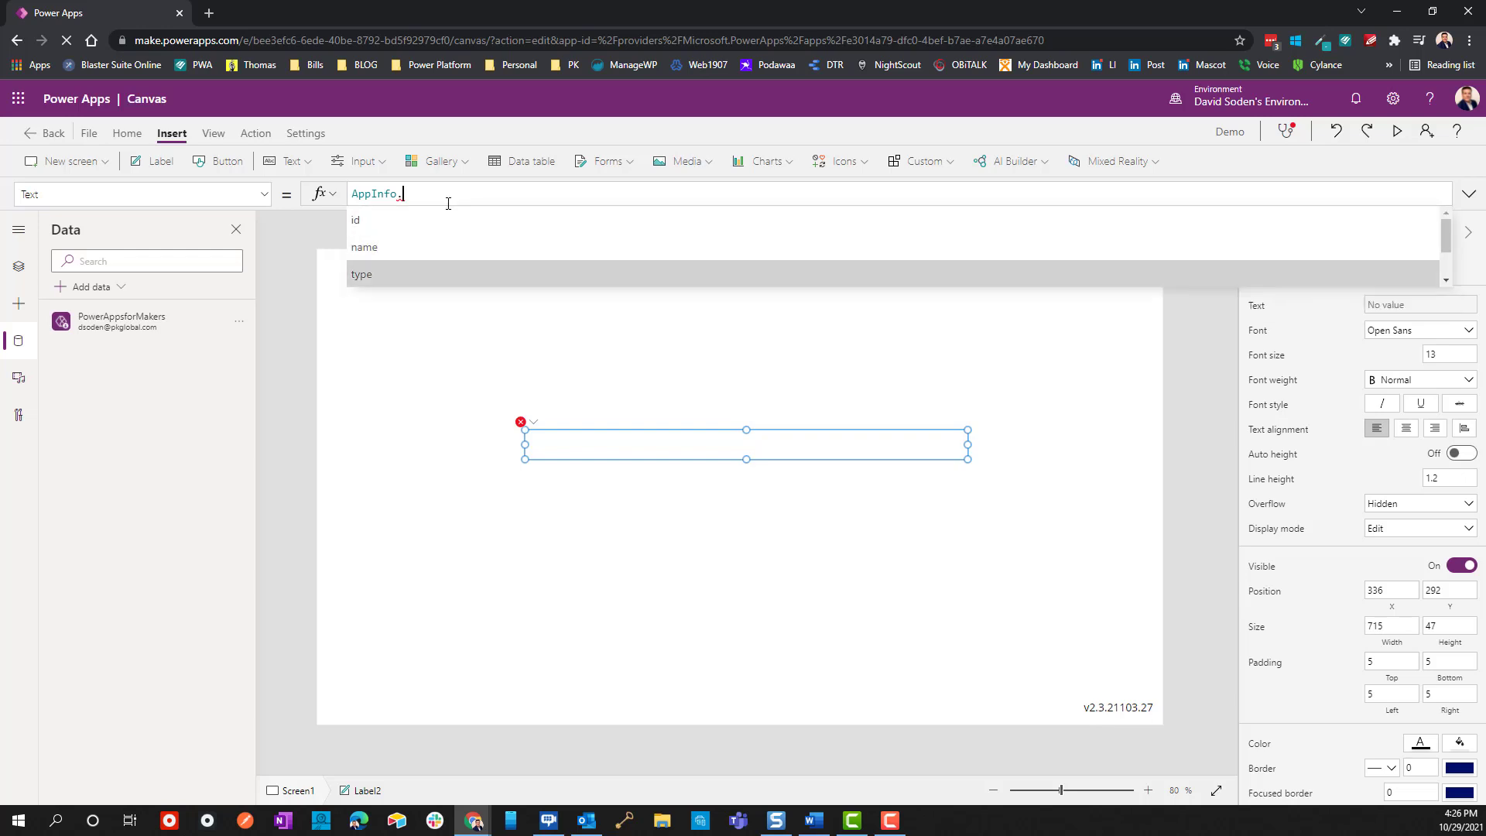
Step: Look through the fields suggested for AppInfo and clear the test label's Text formula
key("Down")
key("Down")
key("Down")
key("Down")
key("Up")
key("Up")
key("Up")
key("Up")
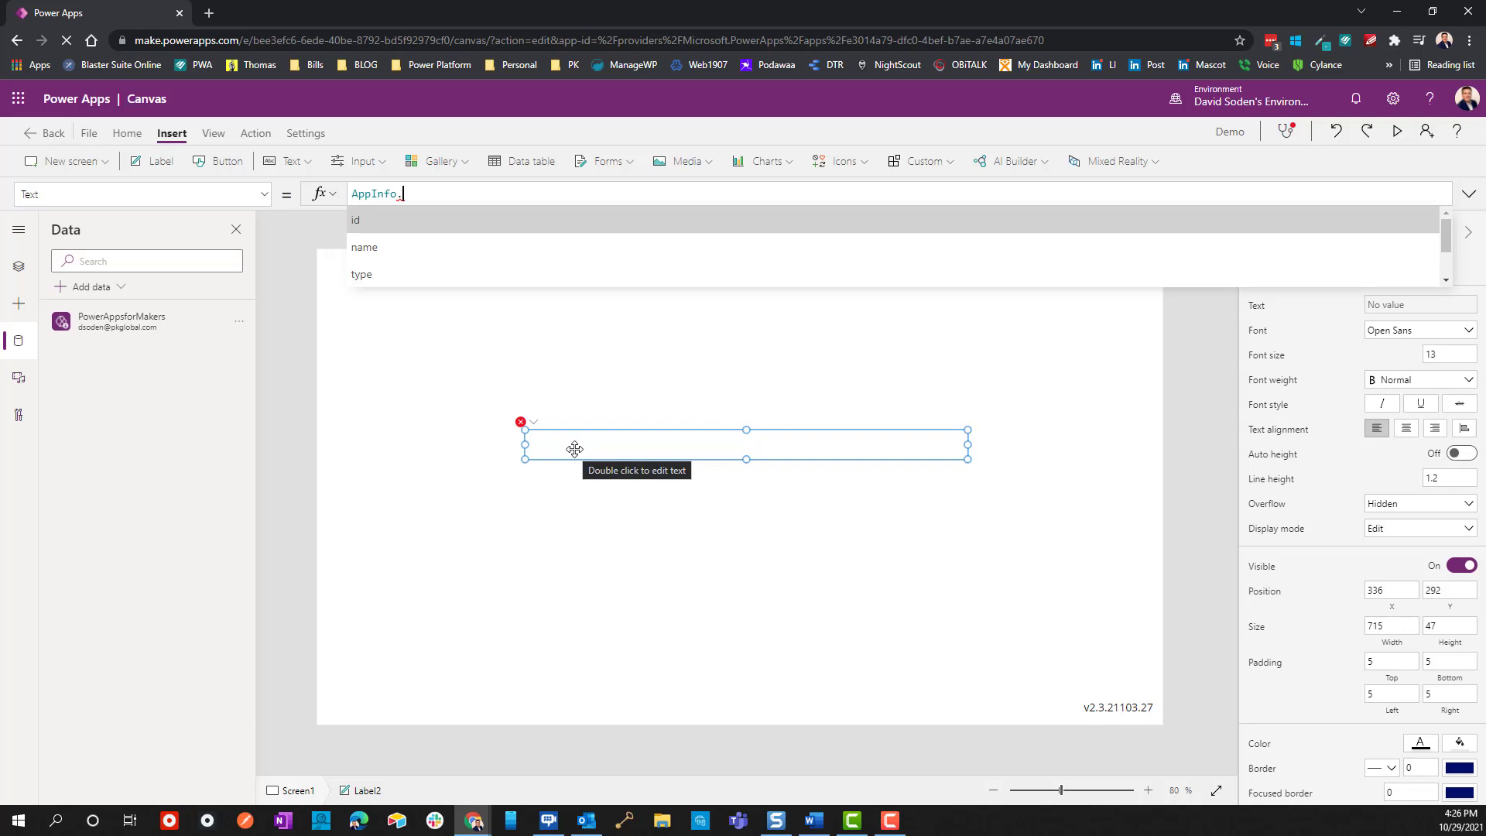
key("ctrl+a")
key("BackSpace")
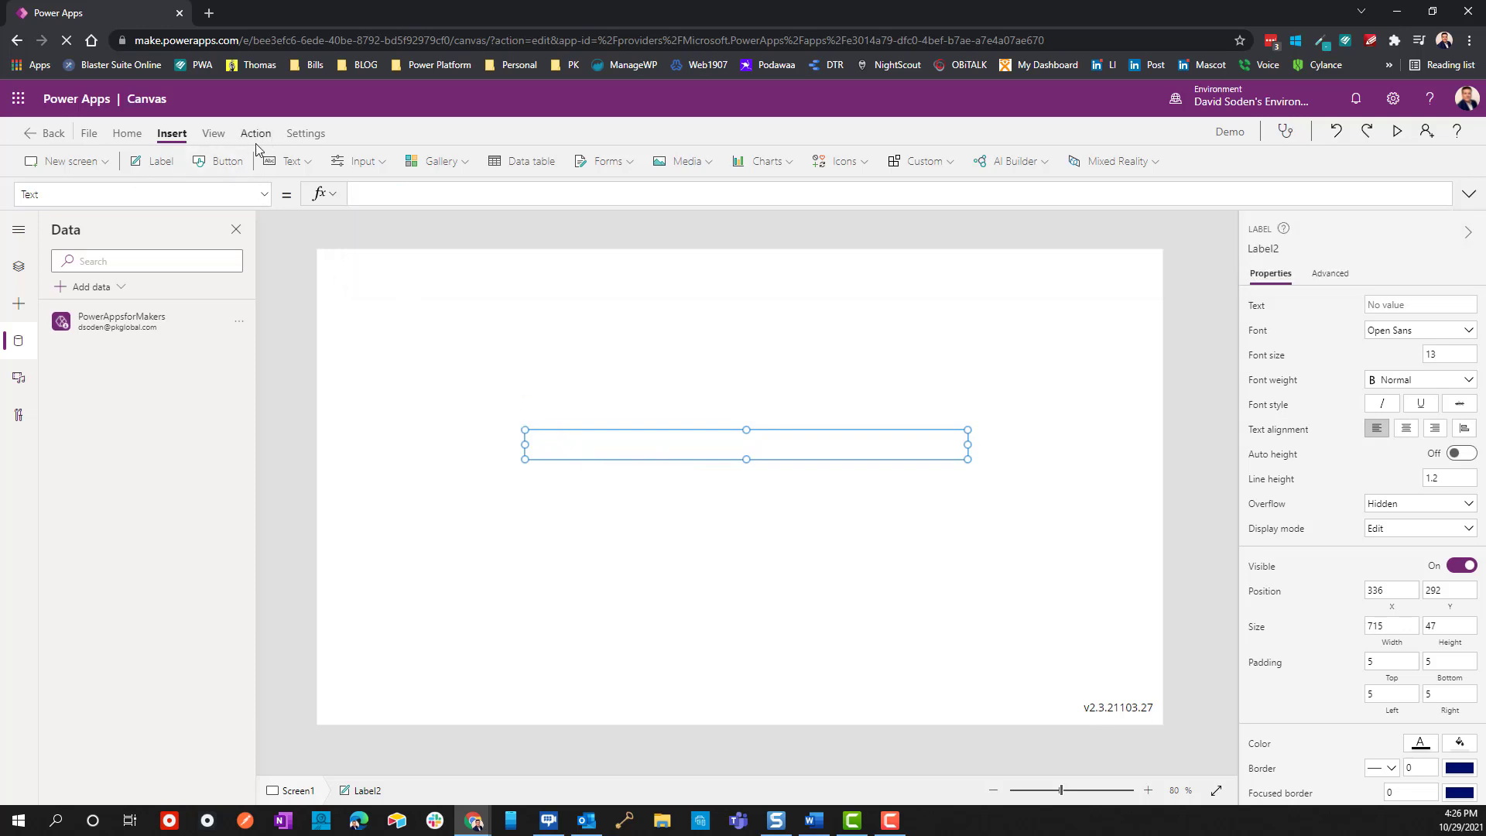
Step: Check the app's Variables and Collections pages and return to the canvas
left_click(212, 134)
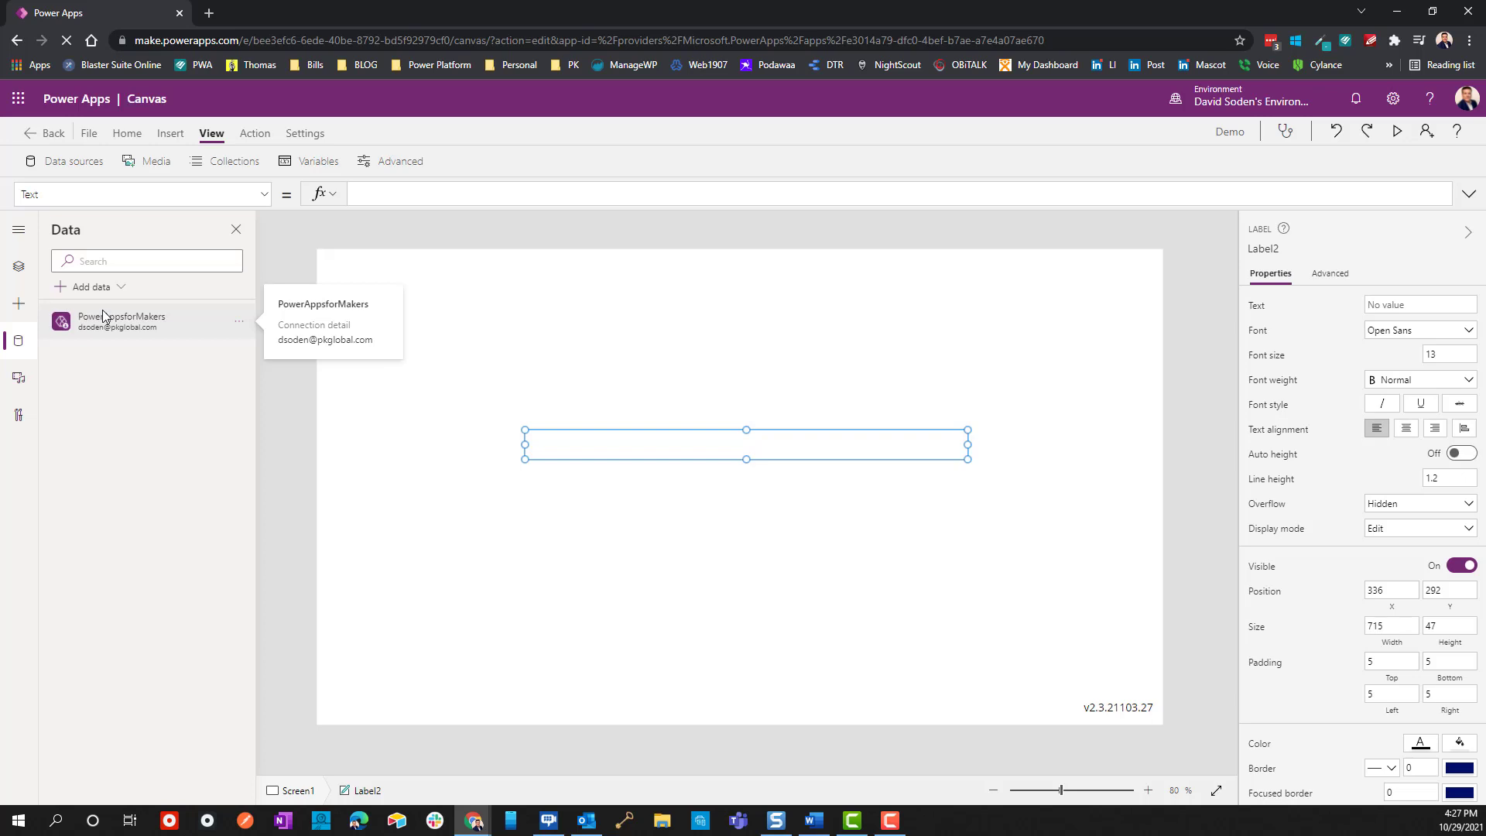
left_click(313, 160)
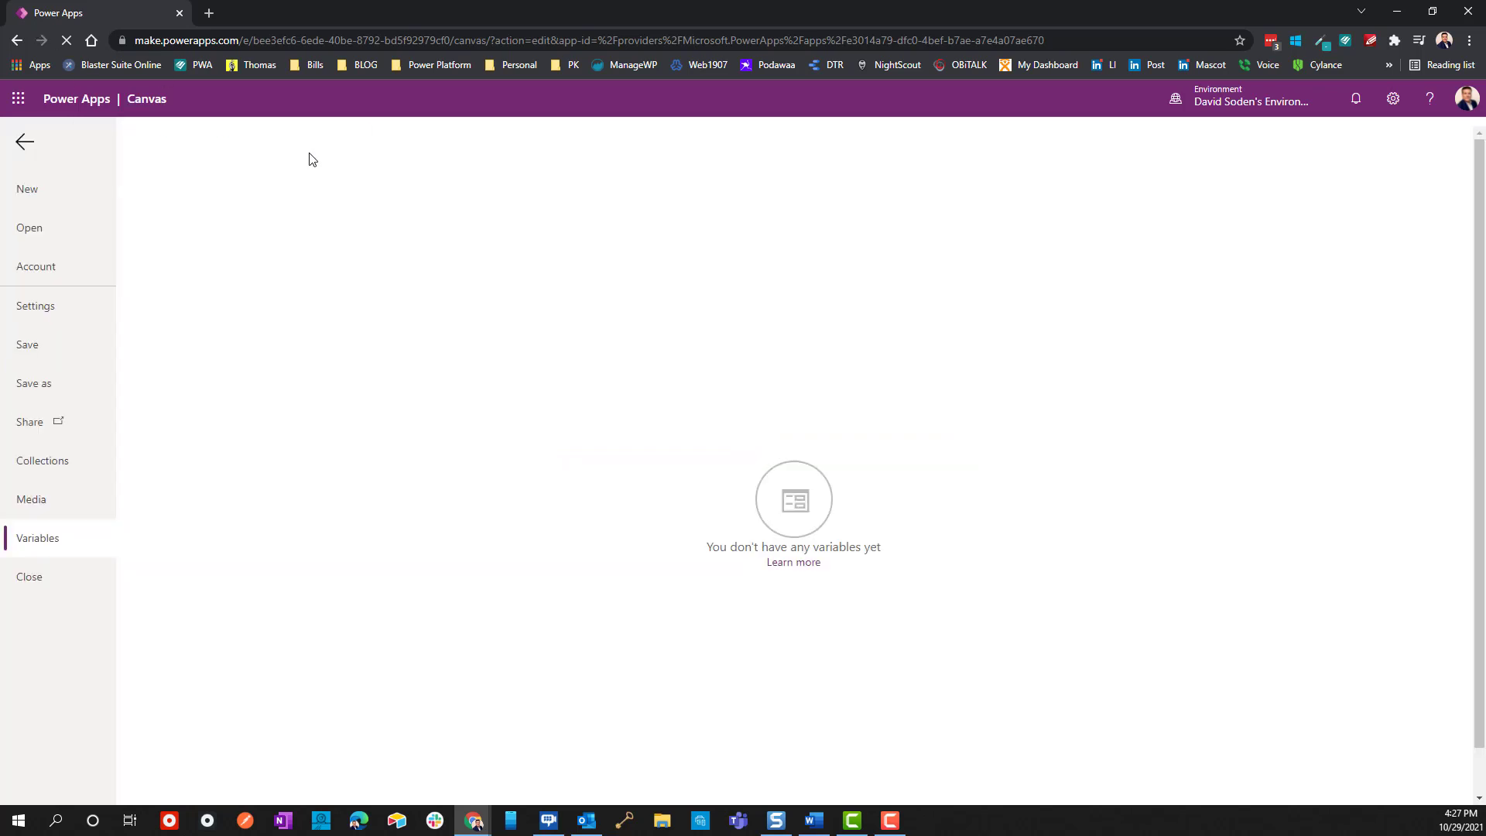
left_click(25, 141)
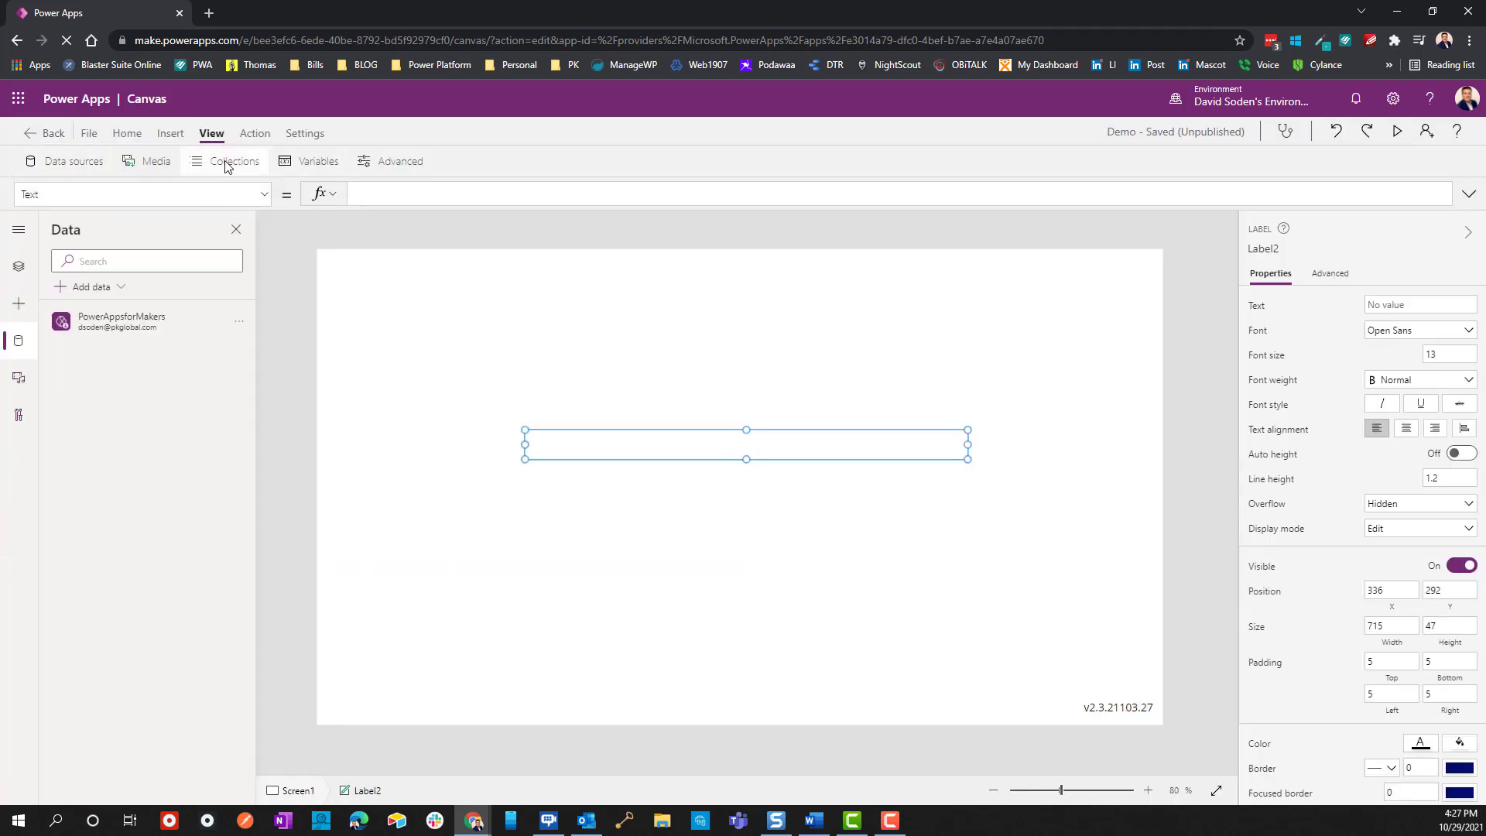
left_click(227, 168)
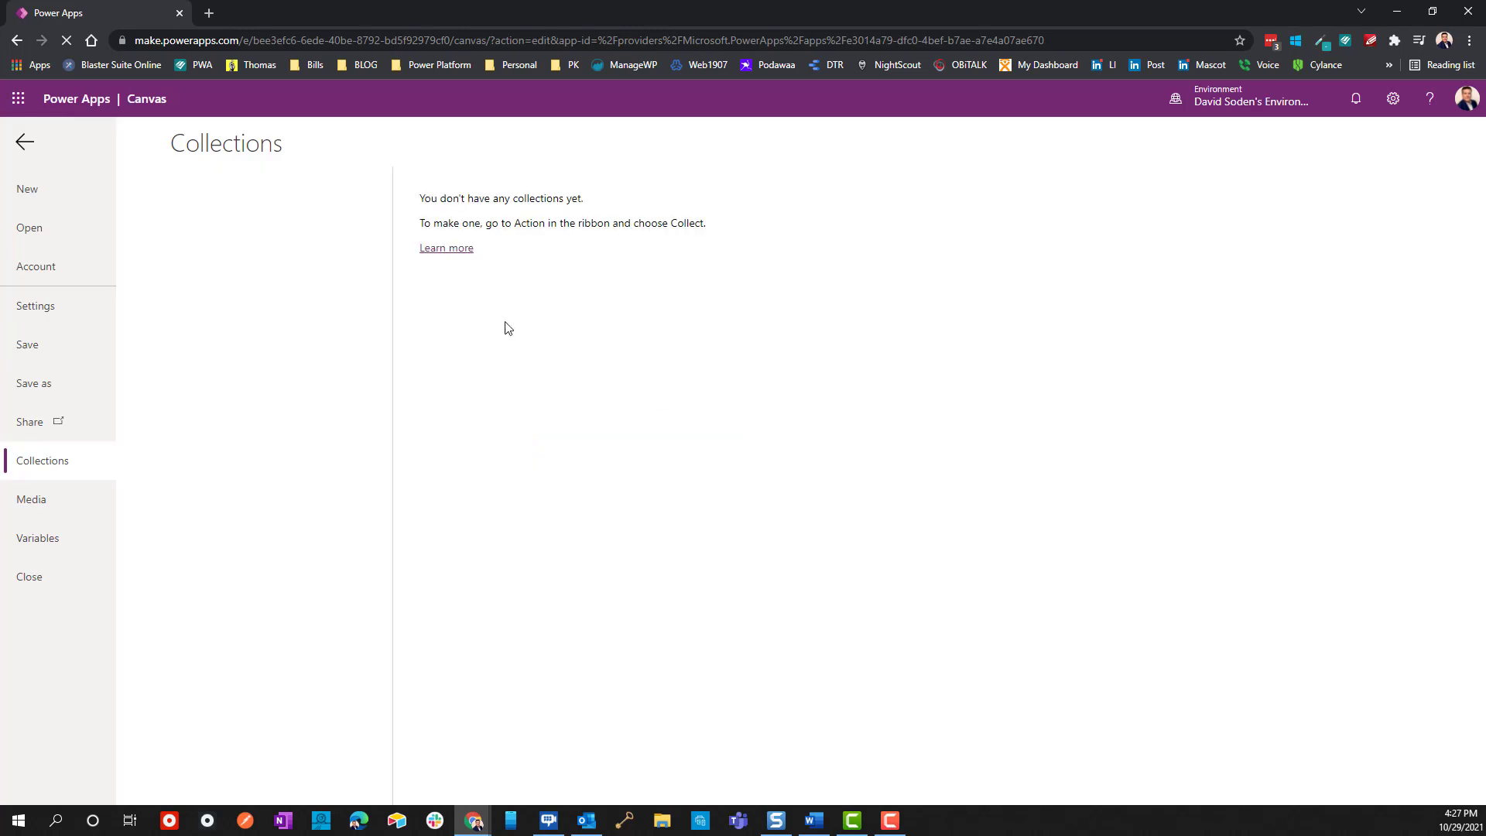
left_click(21, 144)
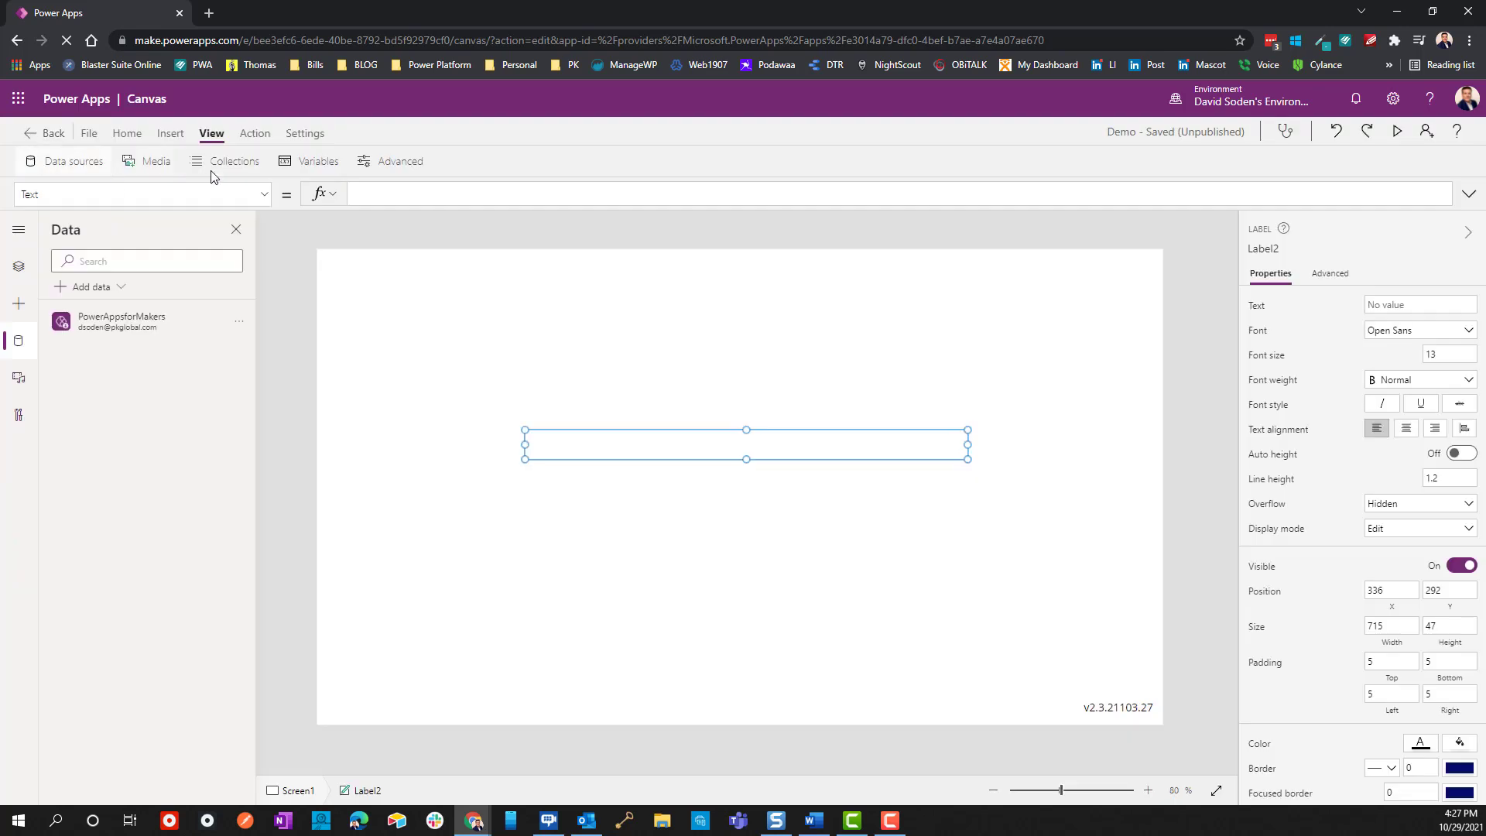
Step: Examine where the global variable AppInfo is defined and return to the canvas
left_click(318, 161)
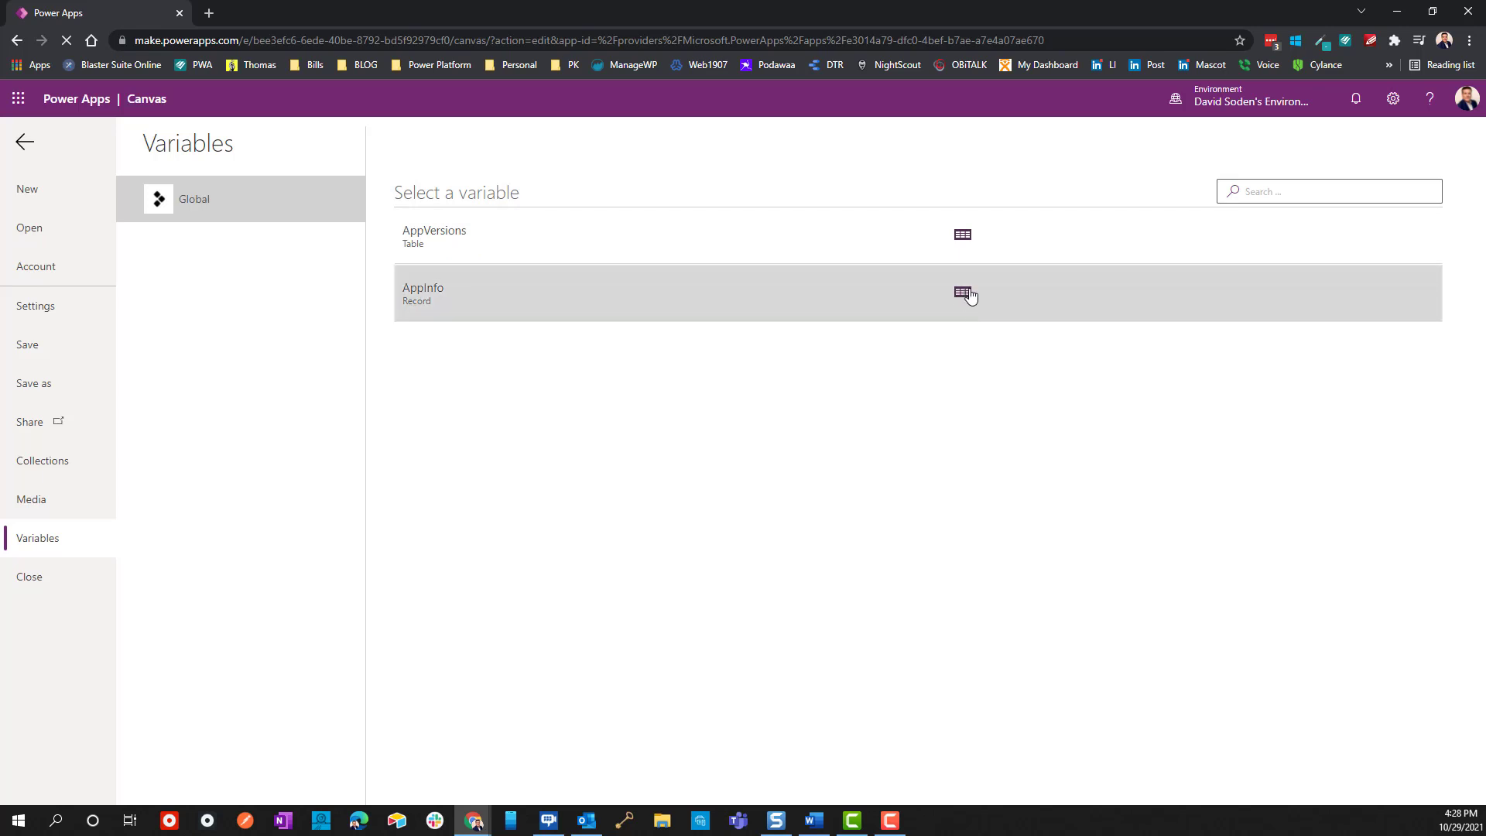
left_click(598, 313)
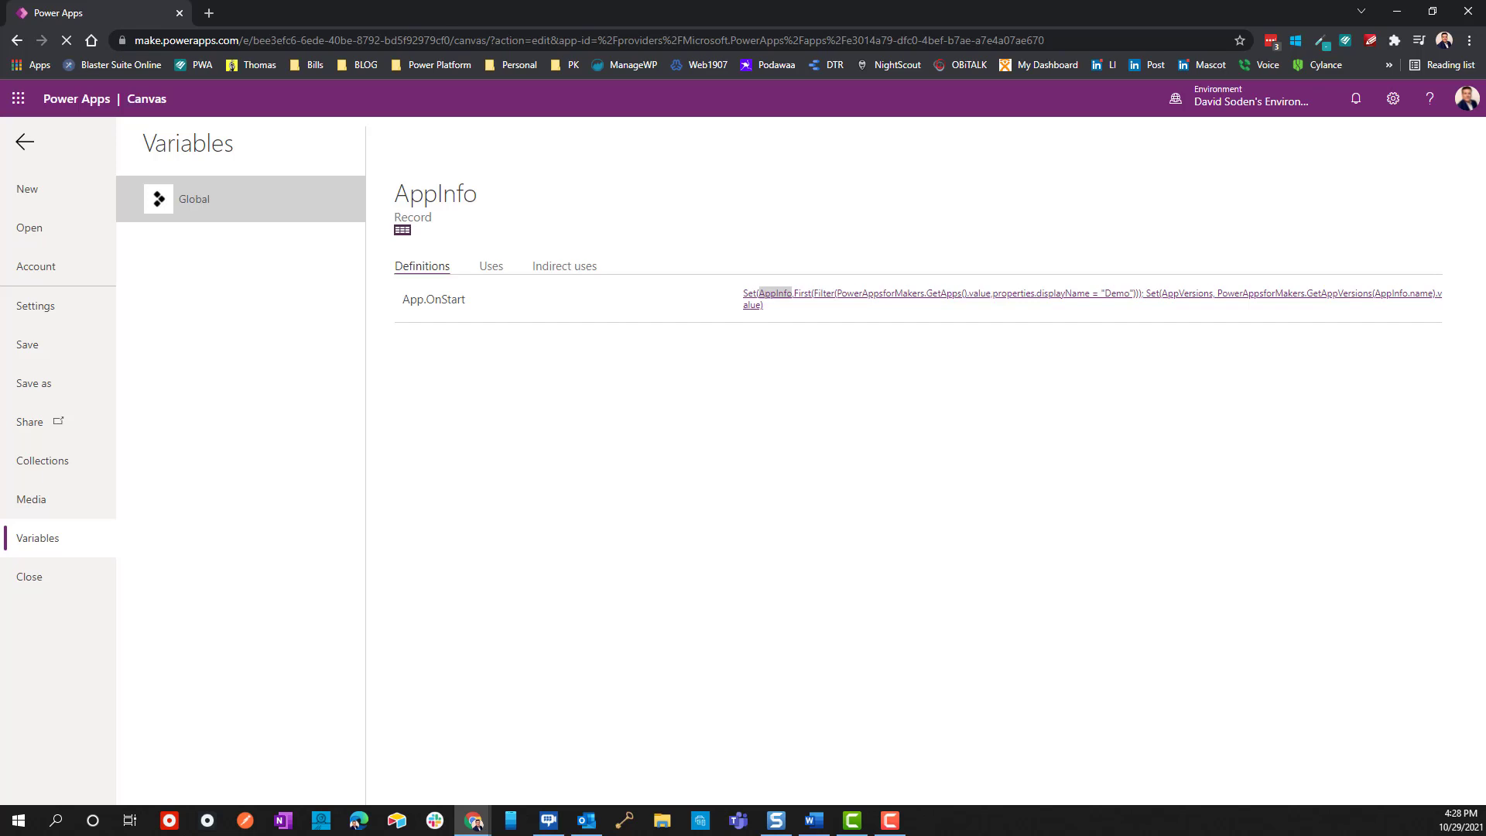
left_click(25, 147)
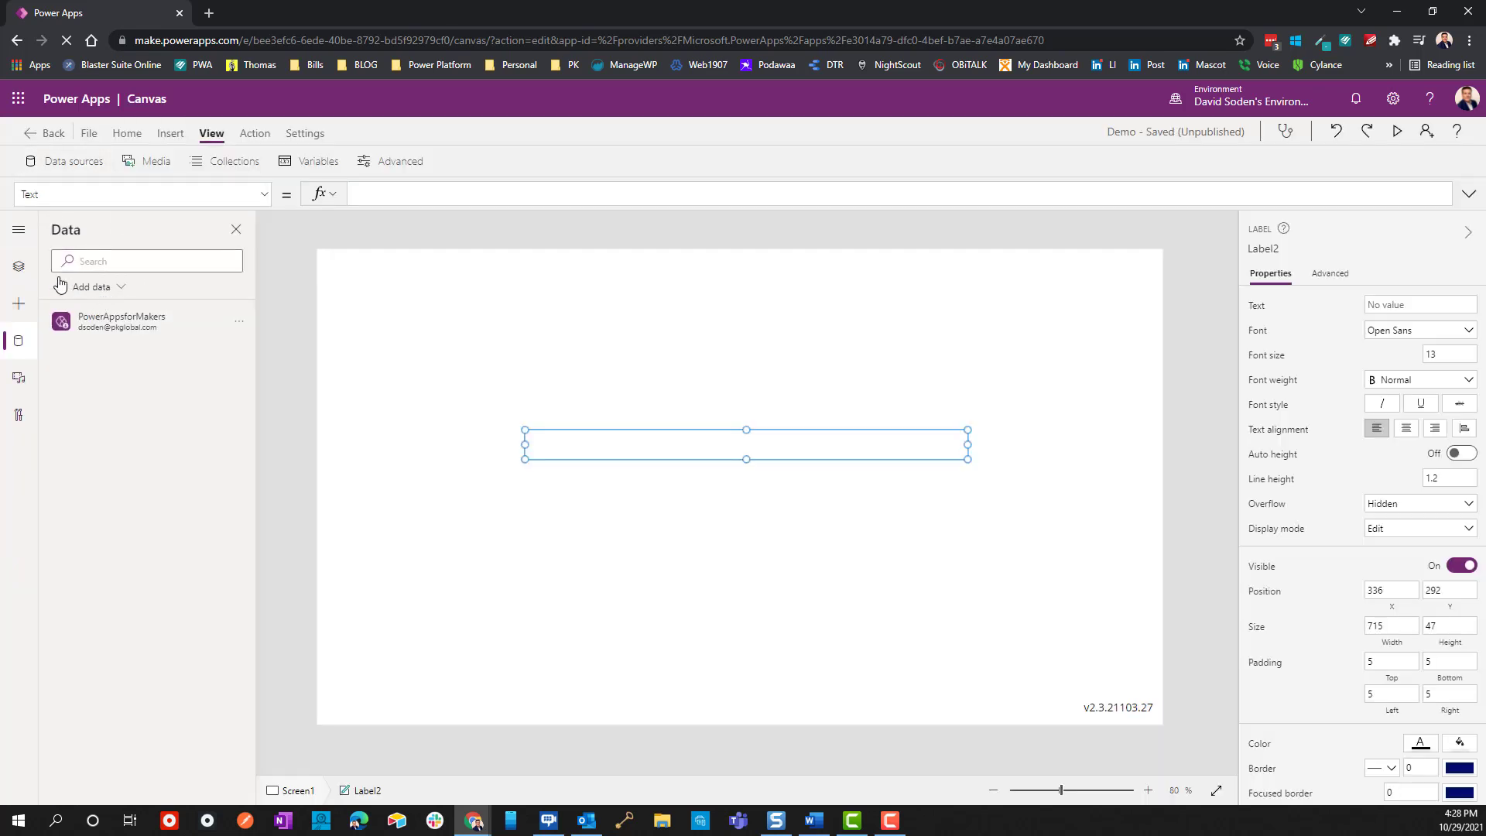
Step: Select the App object in the tree view and review its OnStart formula
left_click(22, 267)
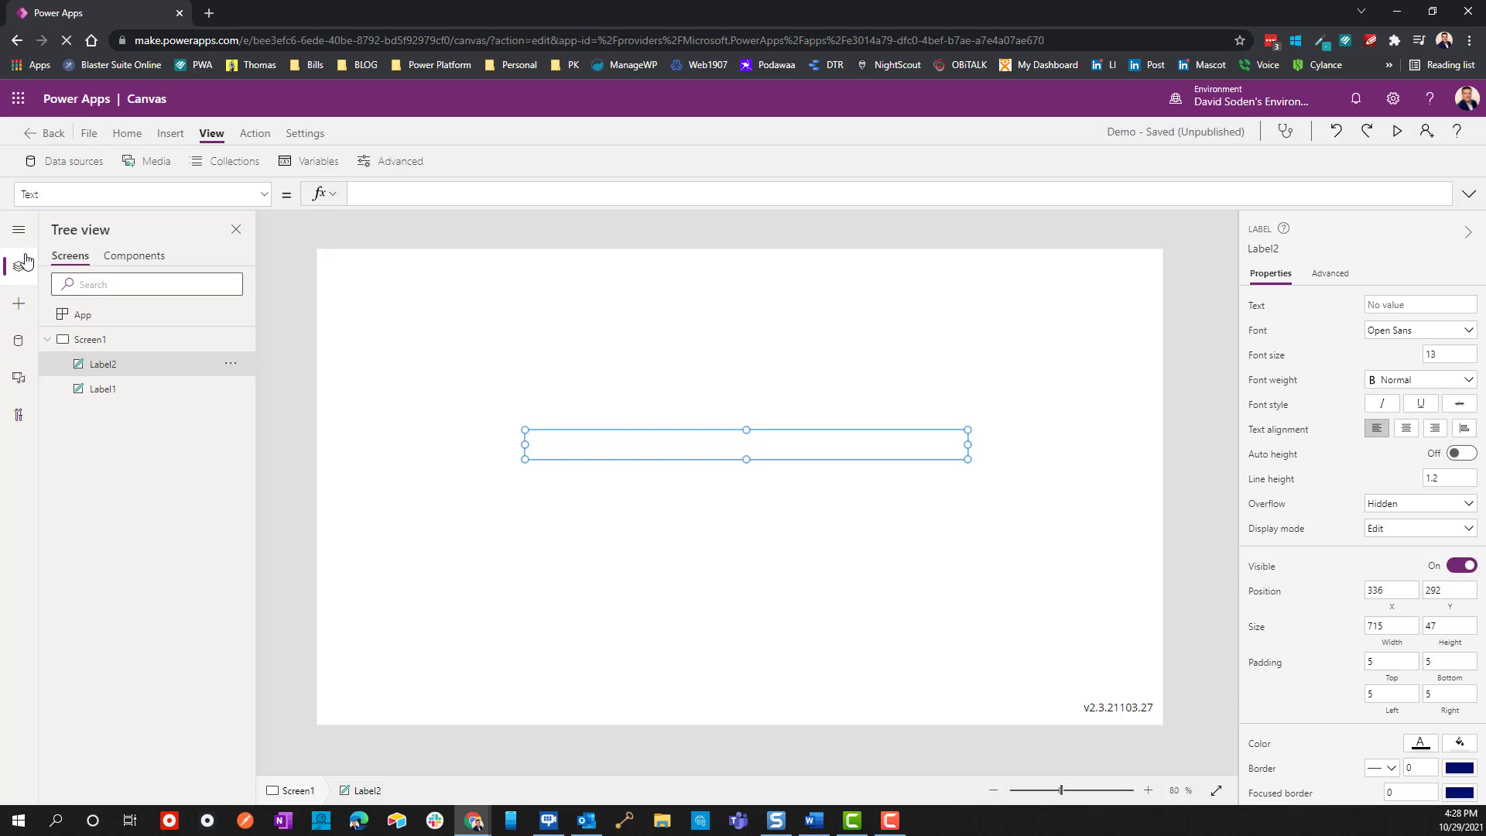
left_click(83, 315)
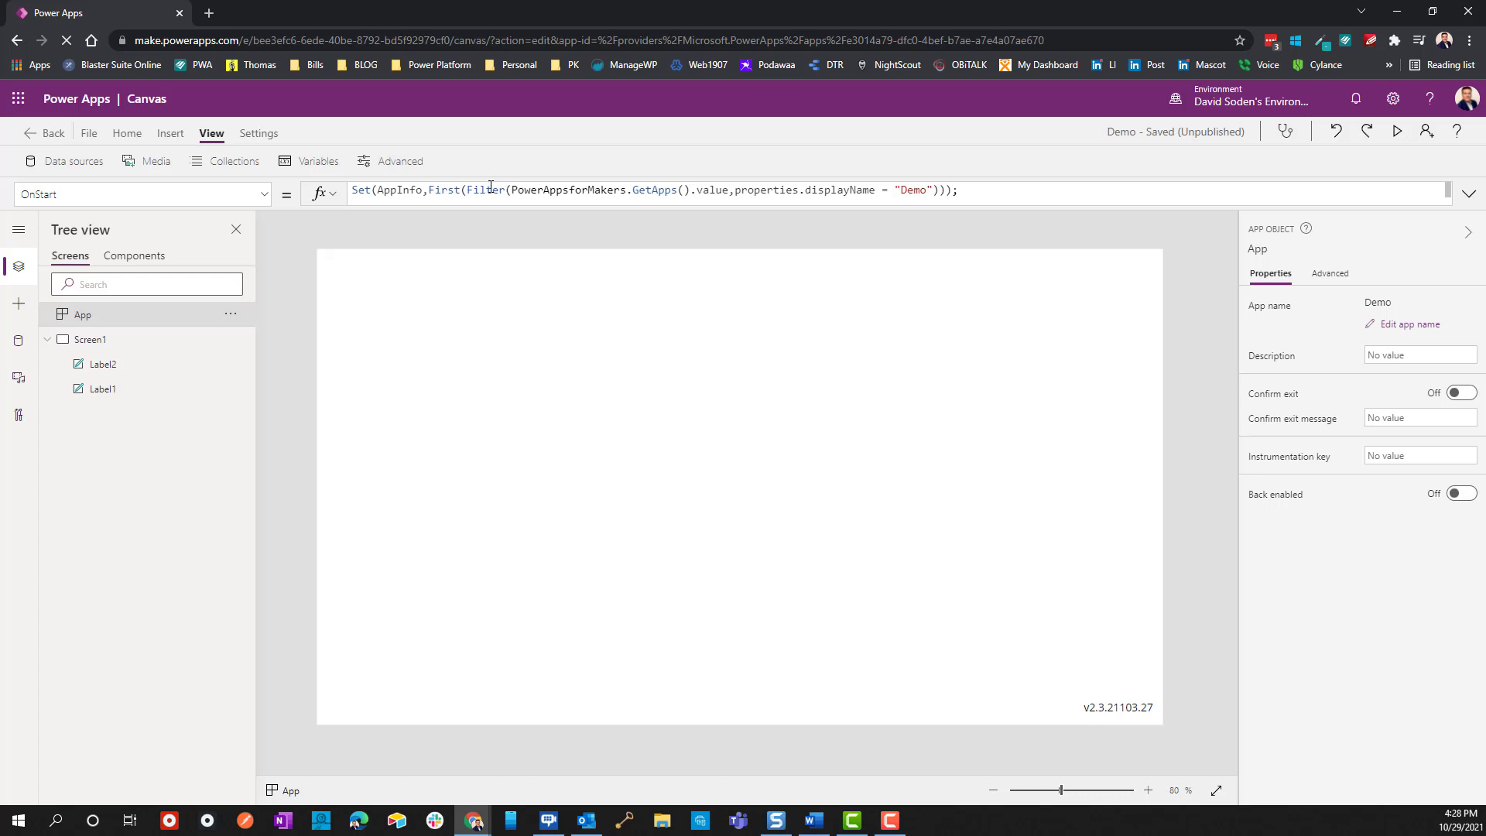
left_click(441, 190)
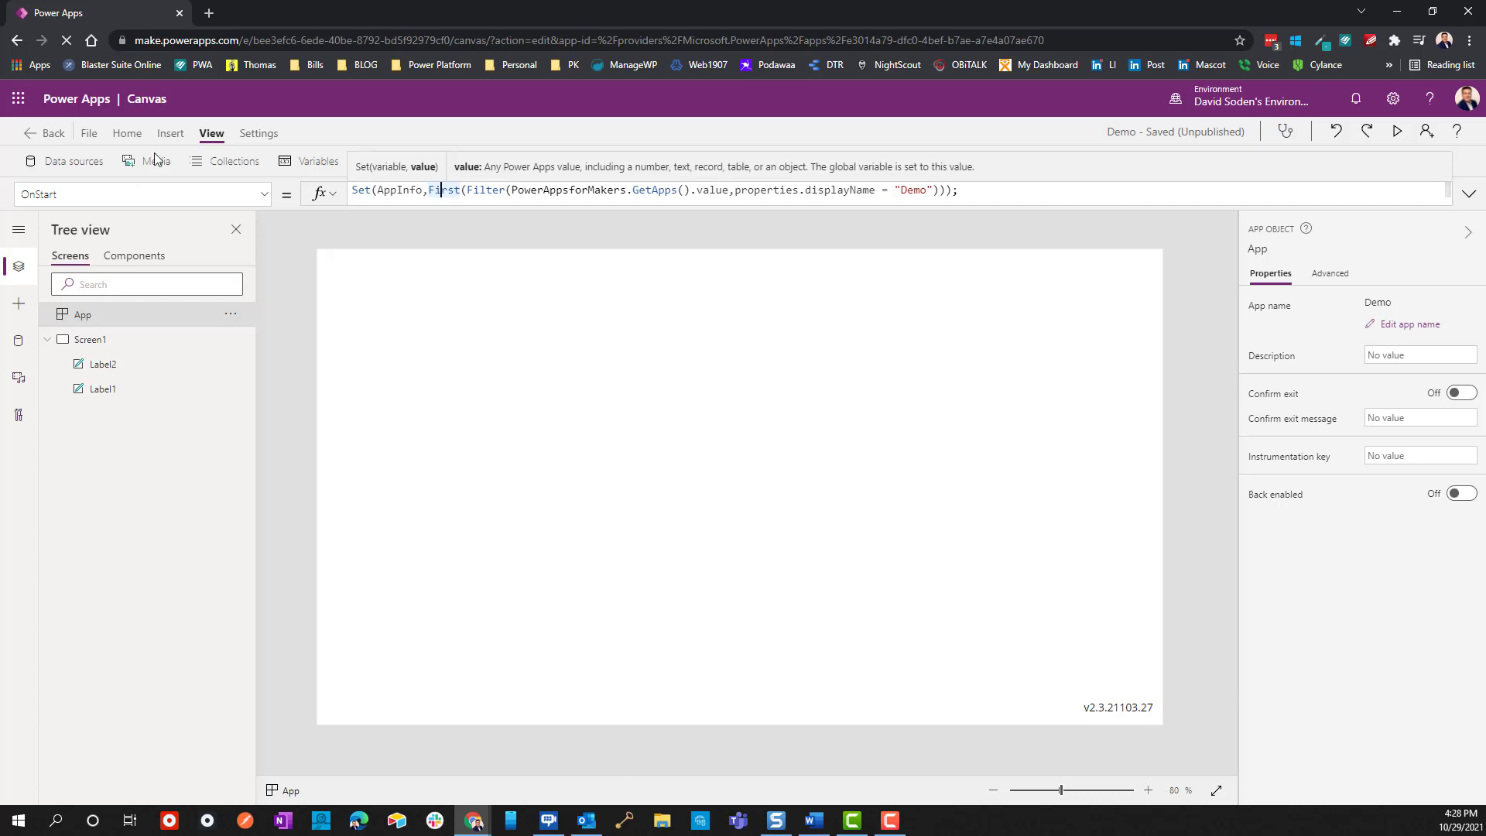
Step: List where the AppInfo variable is used and go to its use in the Text formula of Label1
left_click(331, 164)
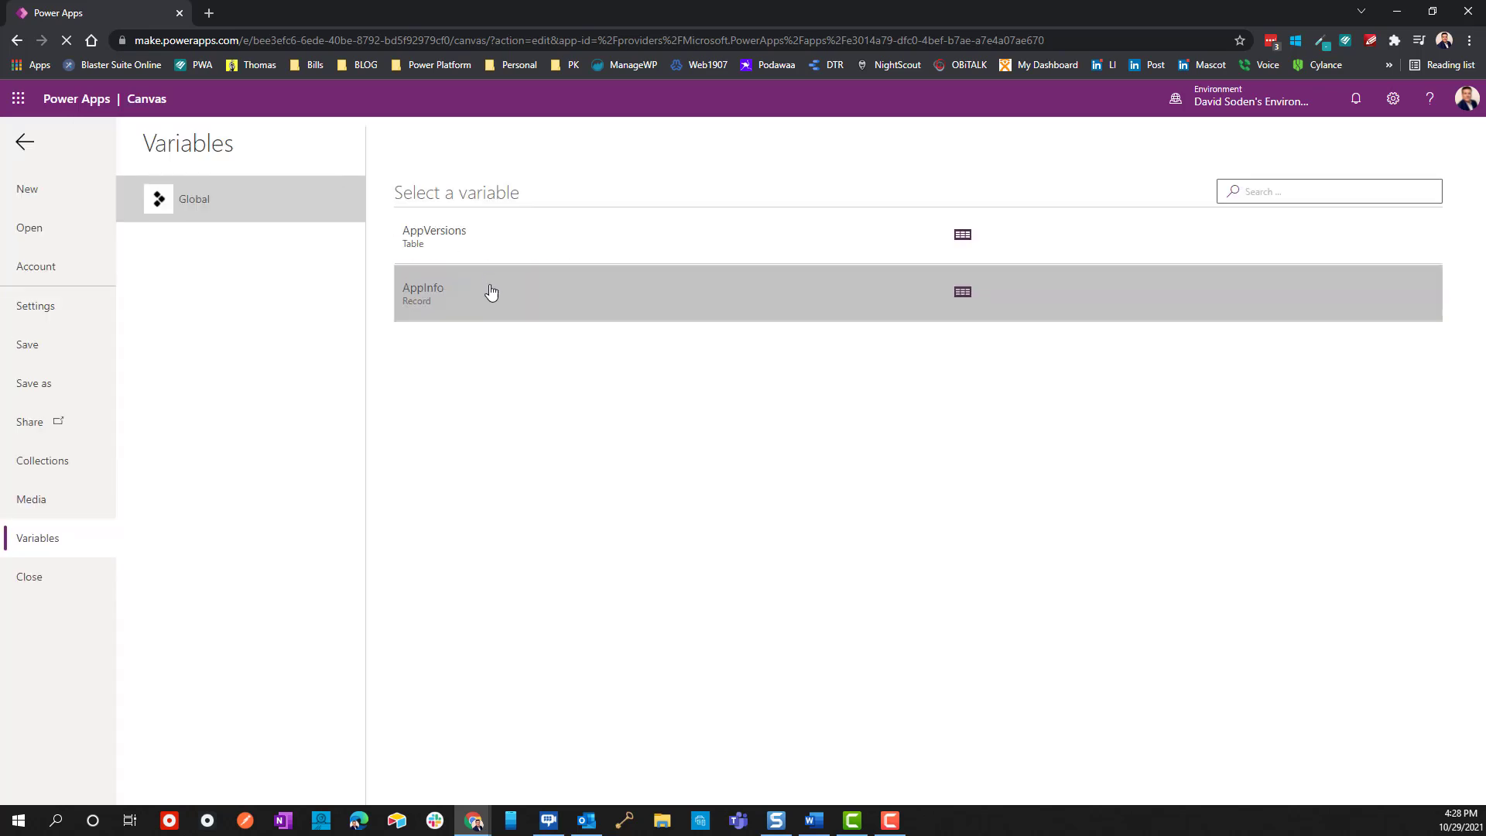
left_click(908, 303)
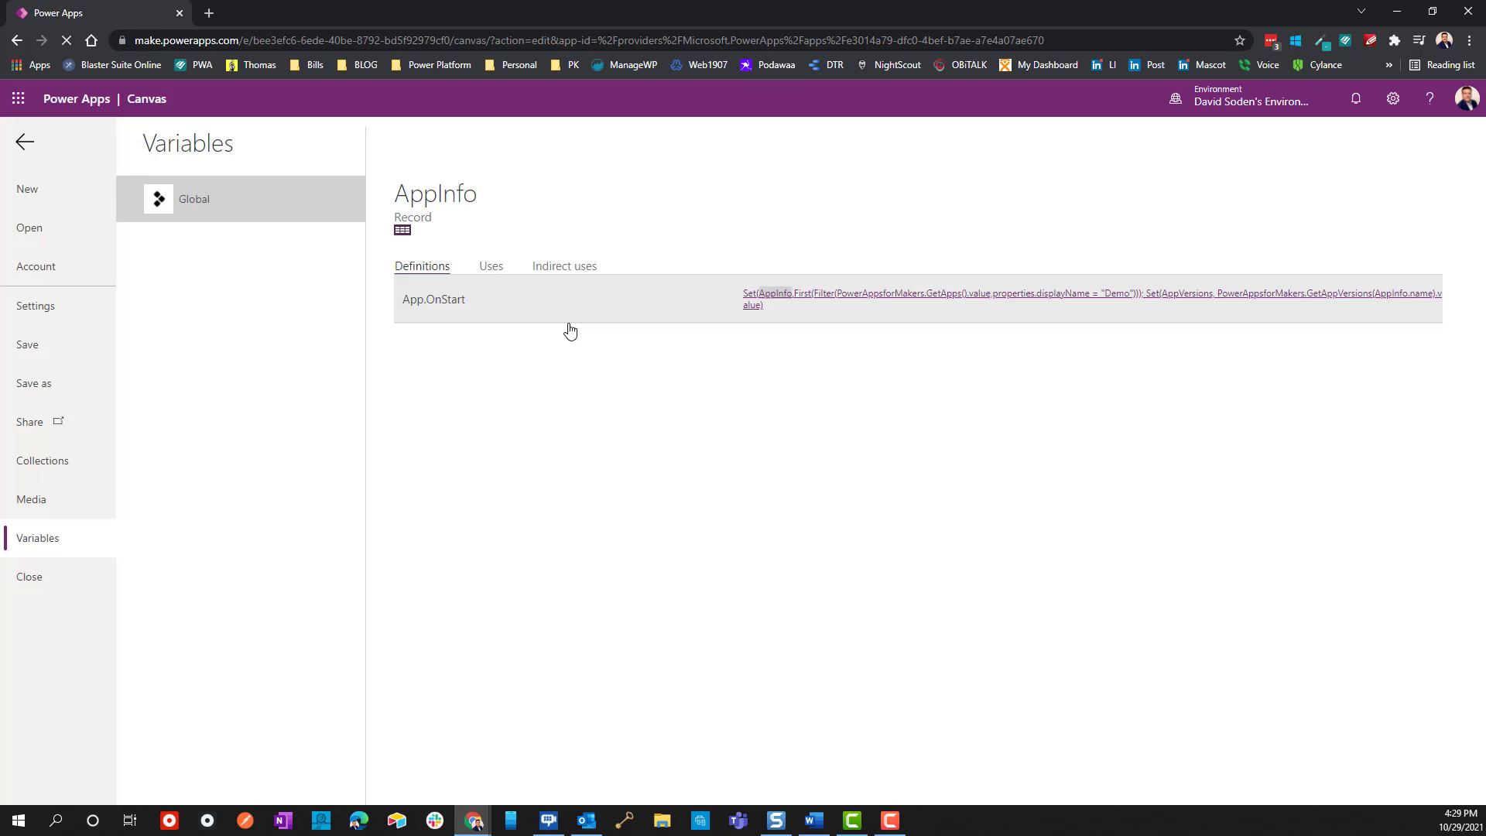
left_click(491, 267)
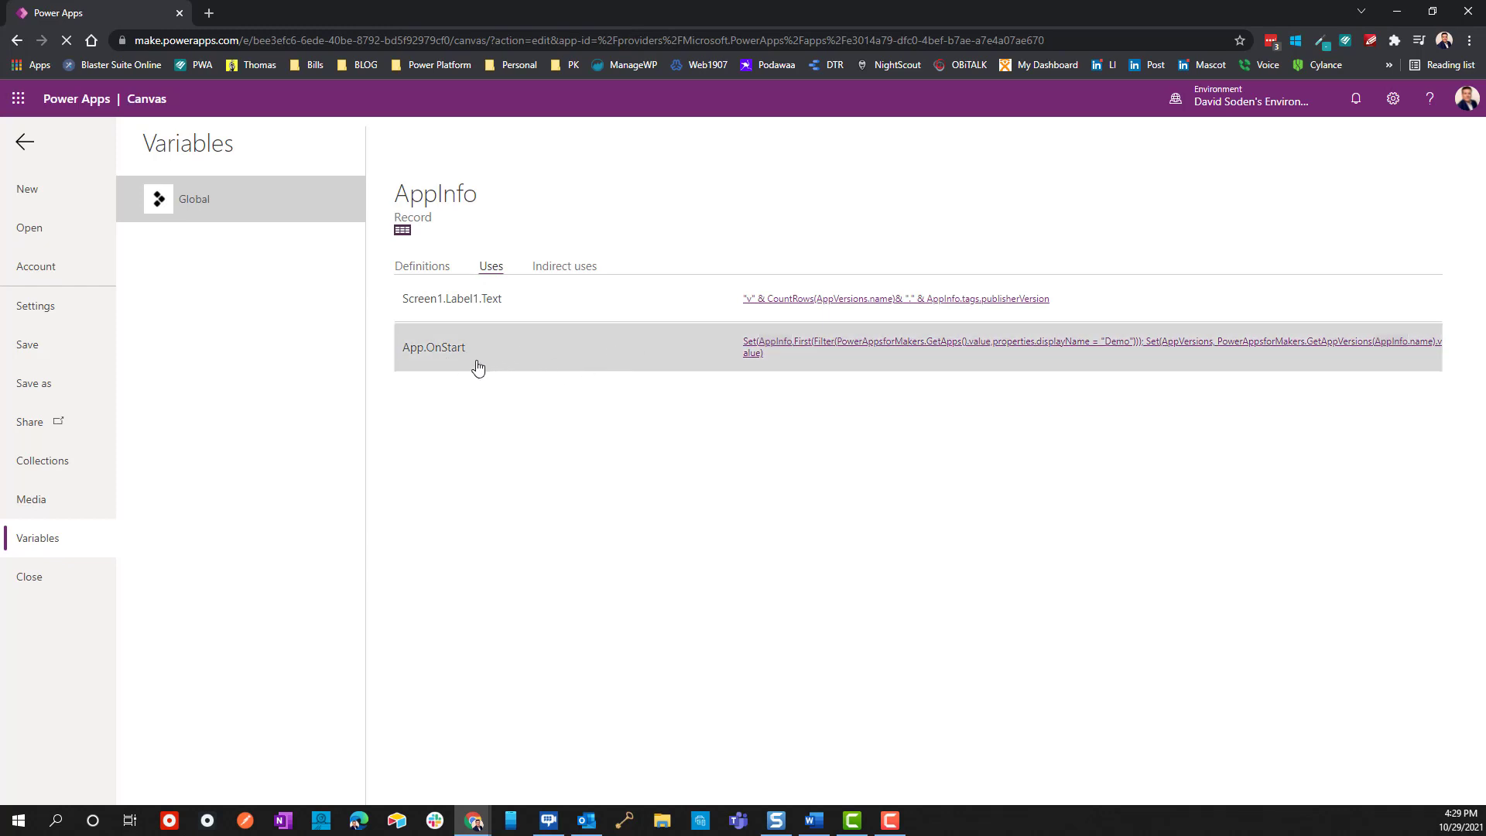
left_click(490, 309)
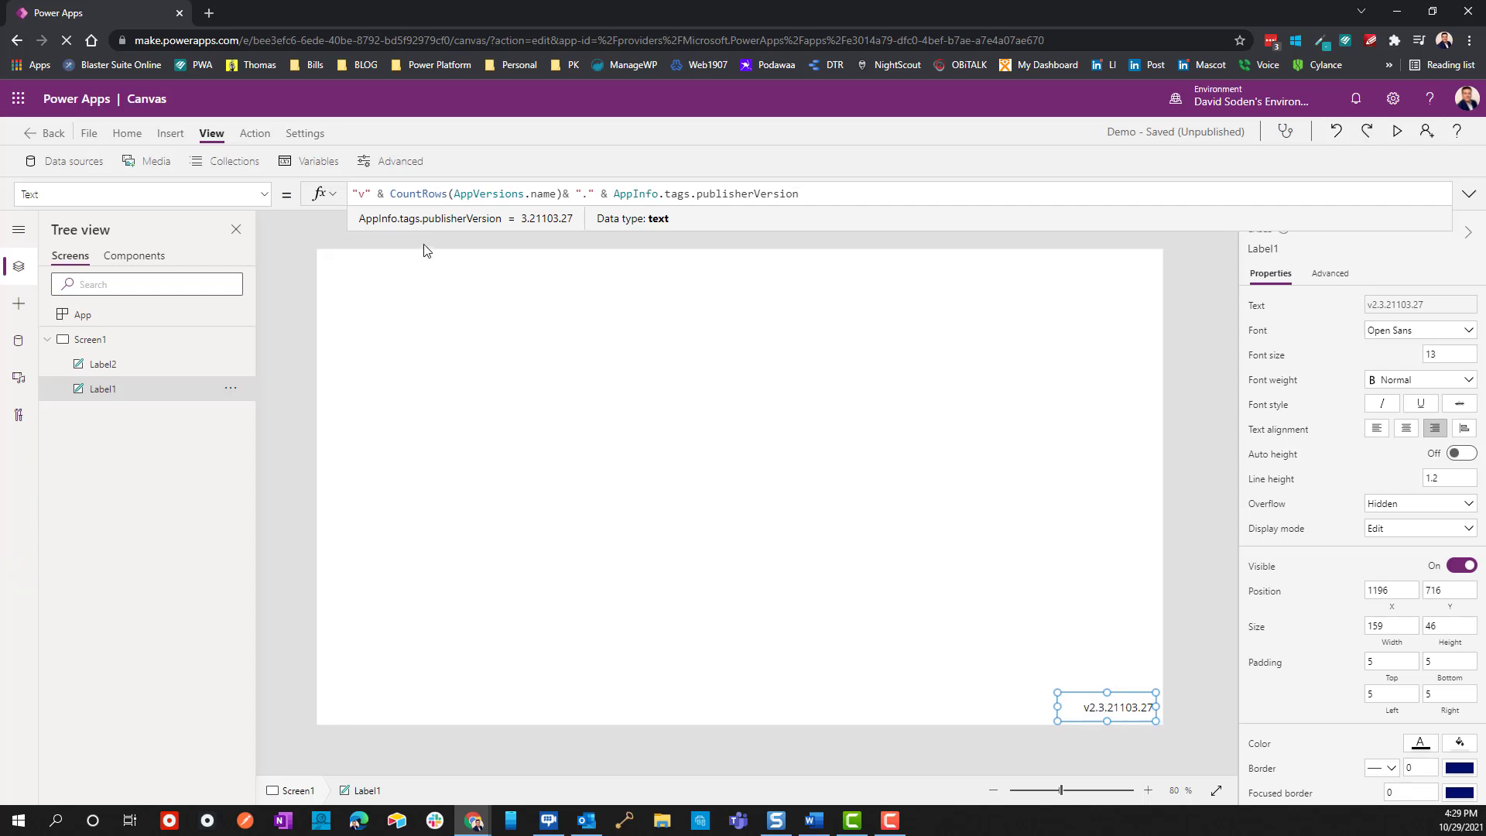
Step: Reopen the AppInfo variable and compare its indirect uses, uses and definitions
left_click(314, 162)
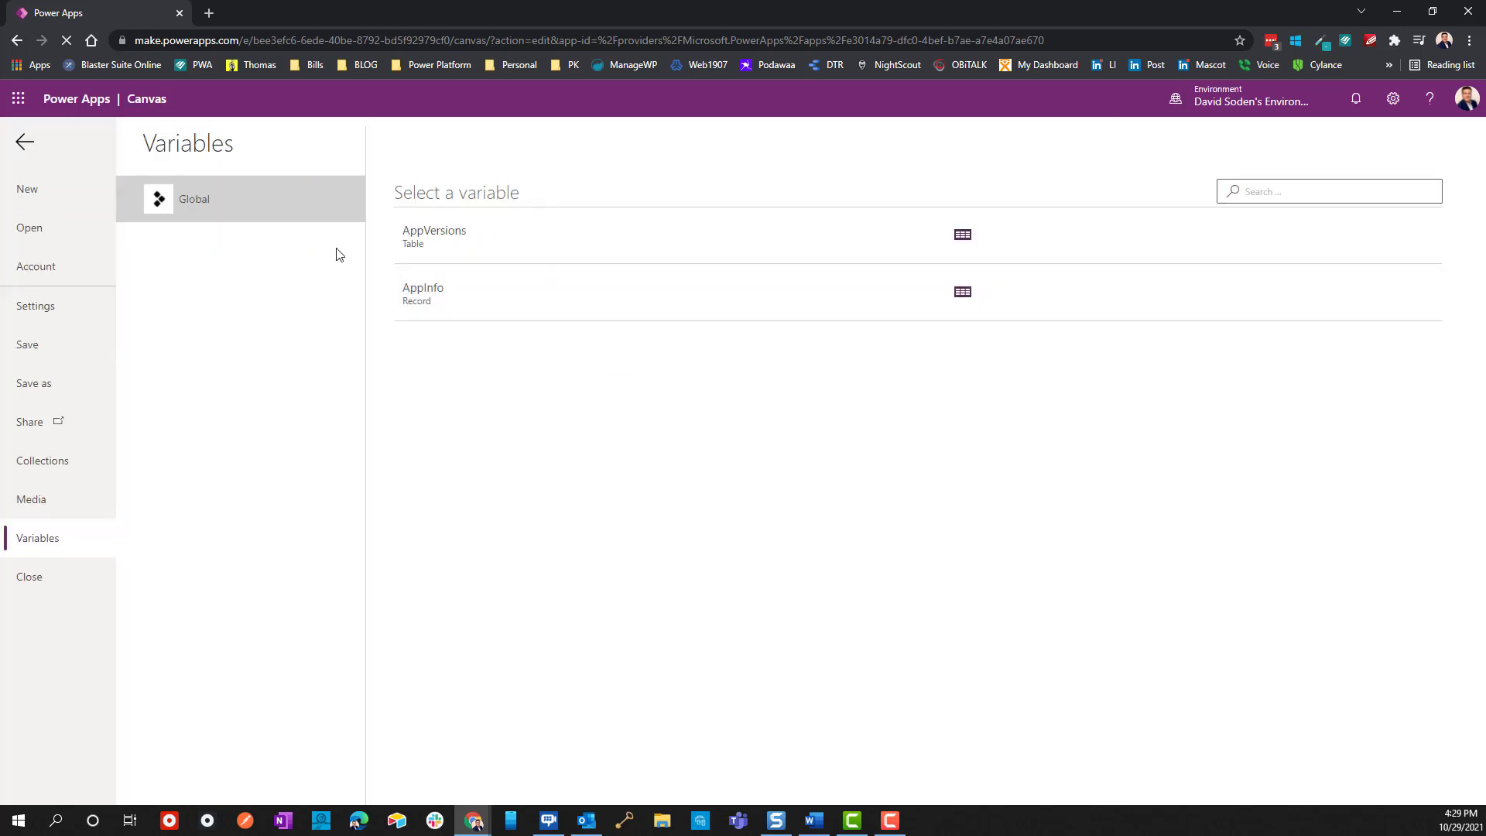
left_click(919, 297)
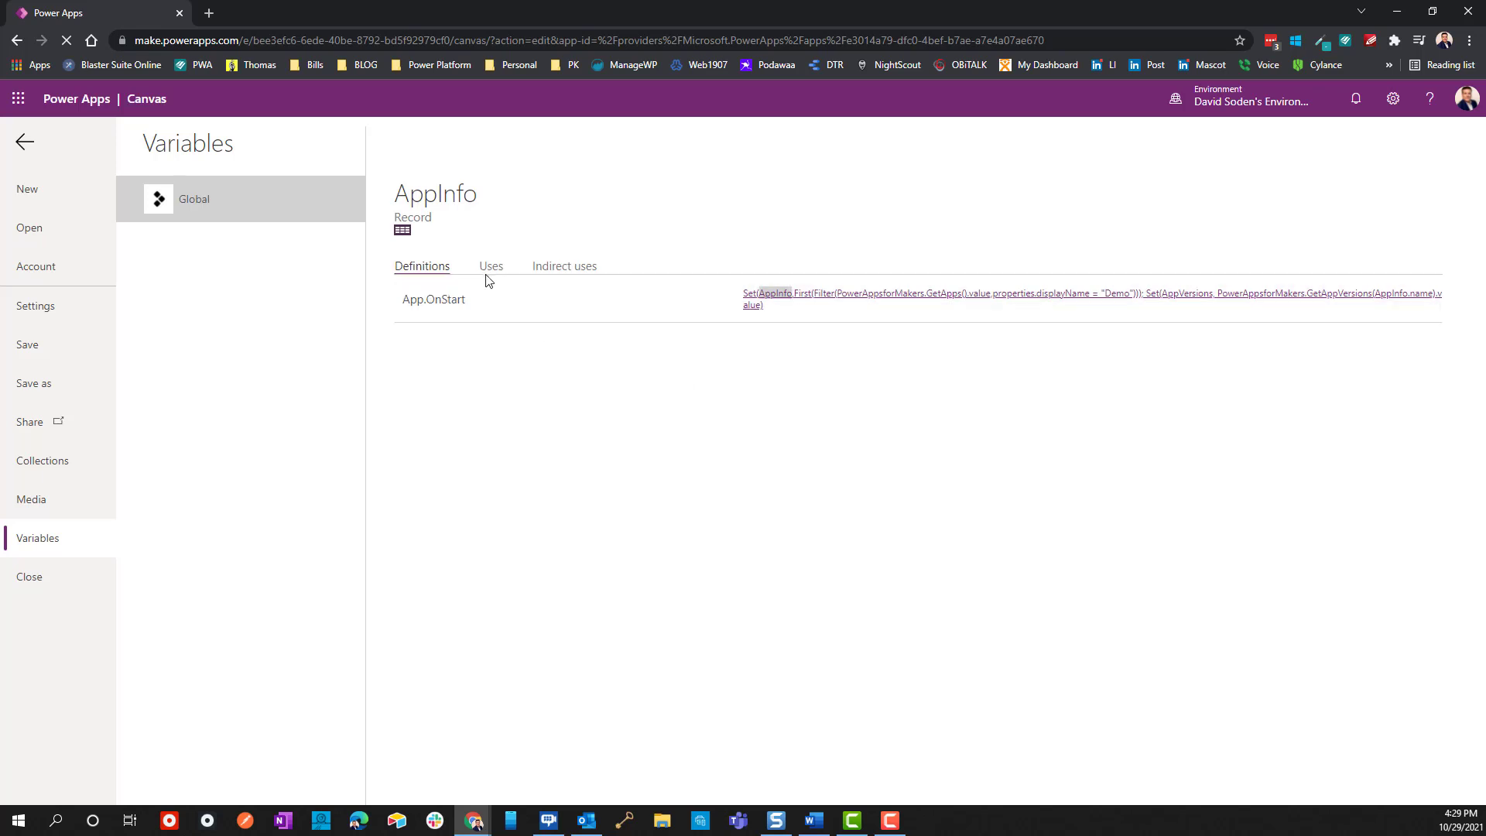
left_click(563, 271)
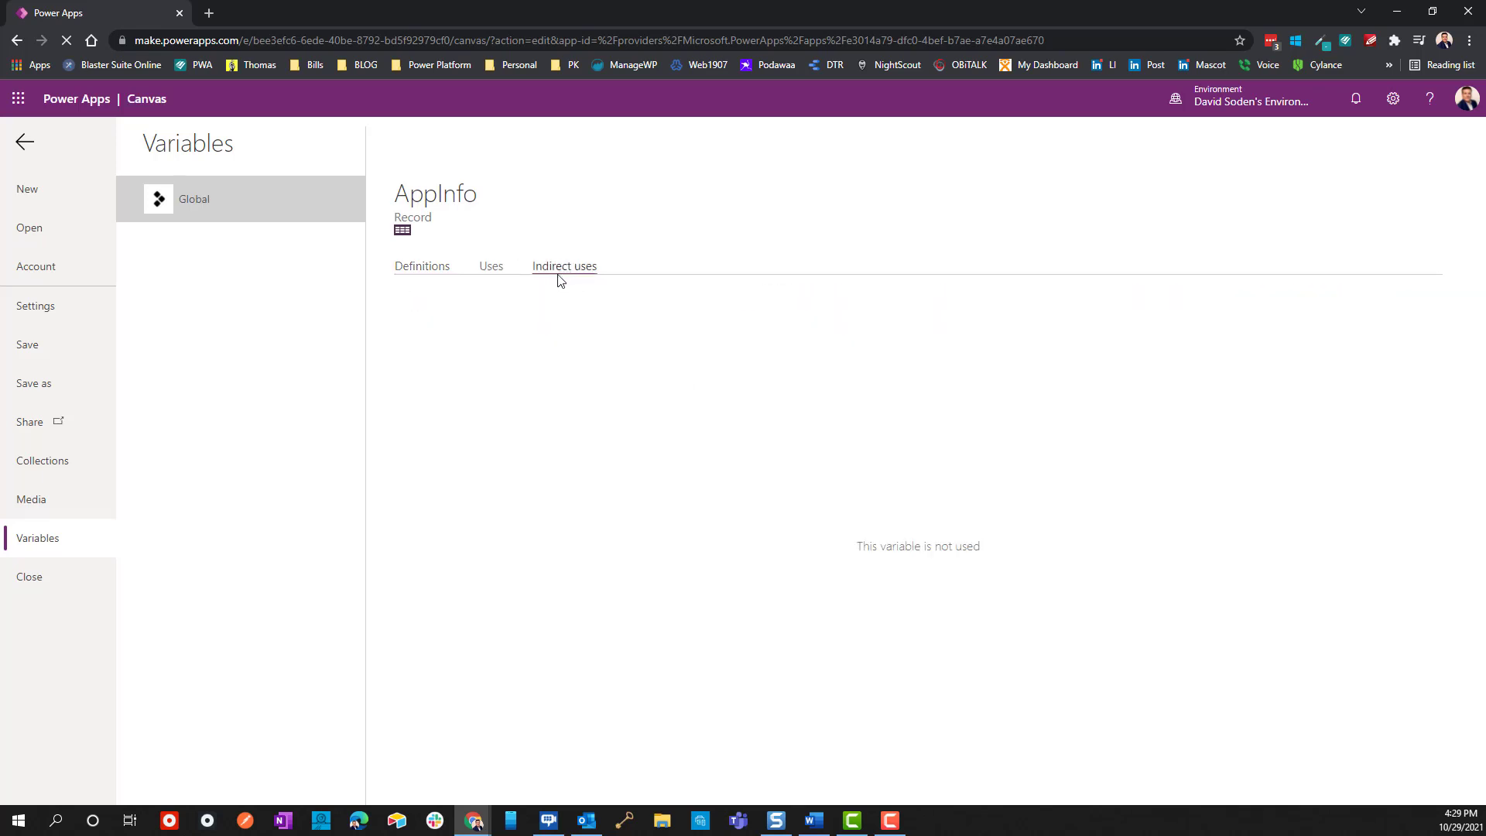
left_click(490, 271)
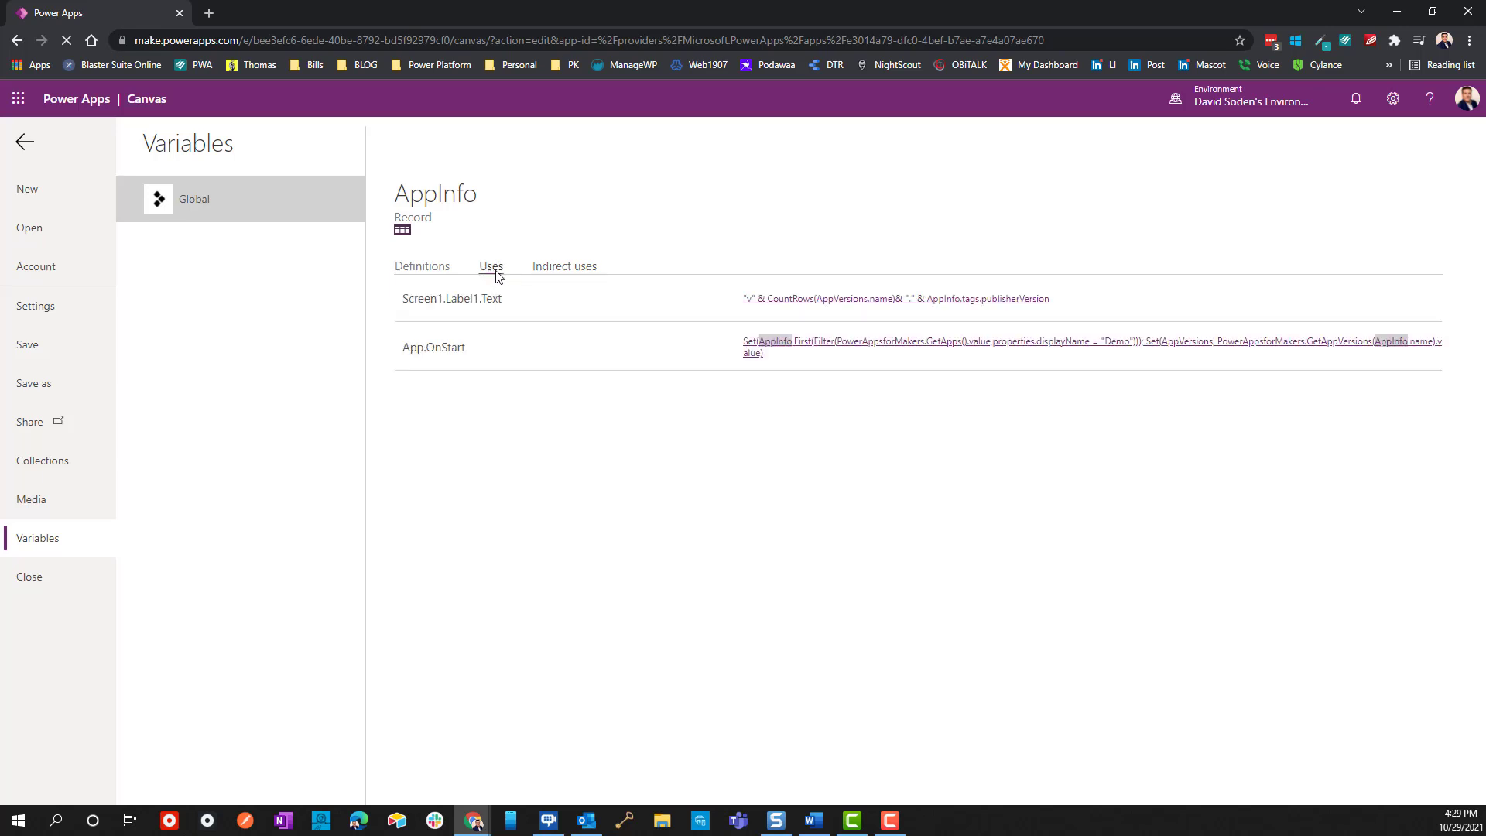
left_click(431, 267)
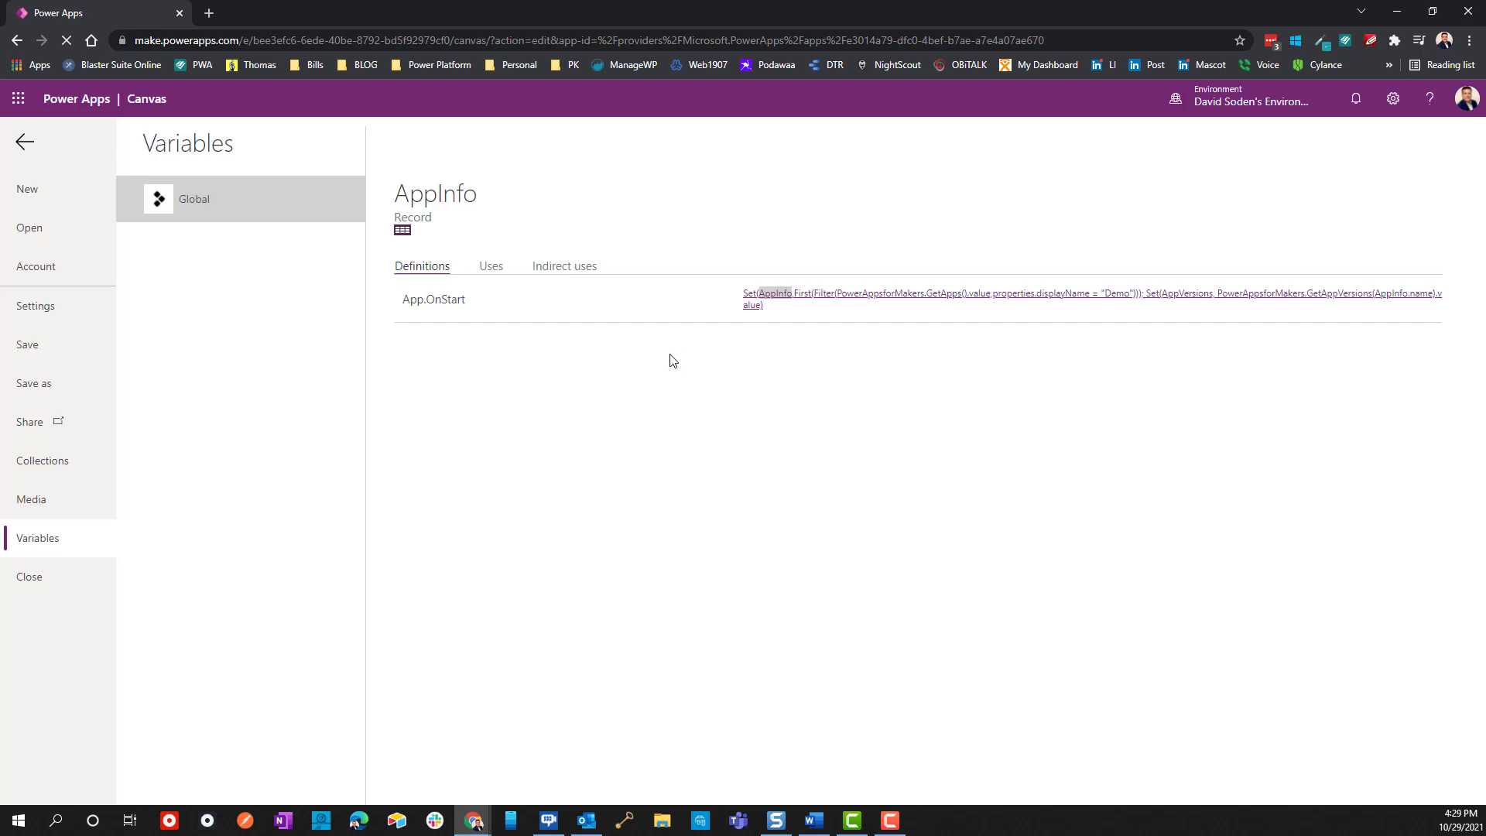
Step: Open the contents of the AppInfo record and expand its nested properties record
left_click(404, 233)
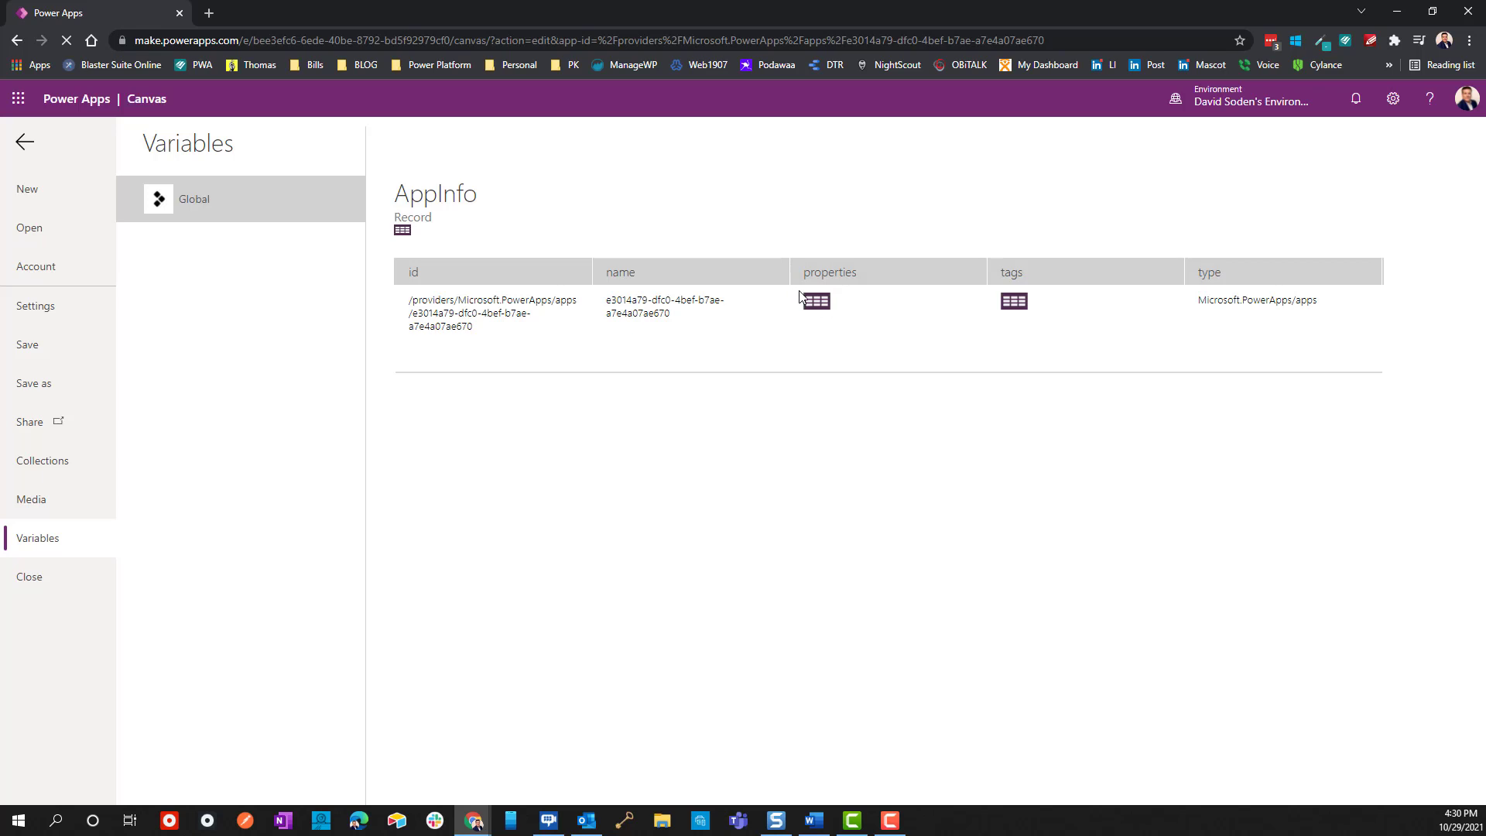
left_click(814, 304)
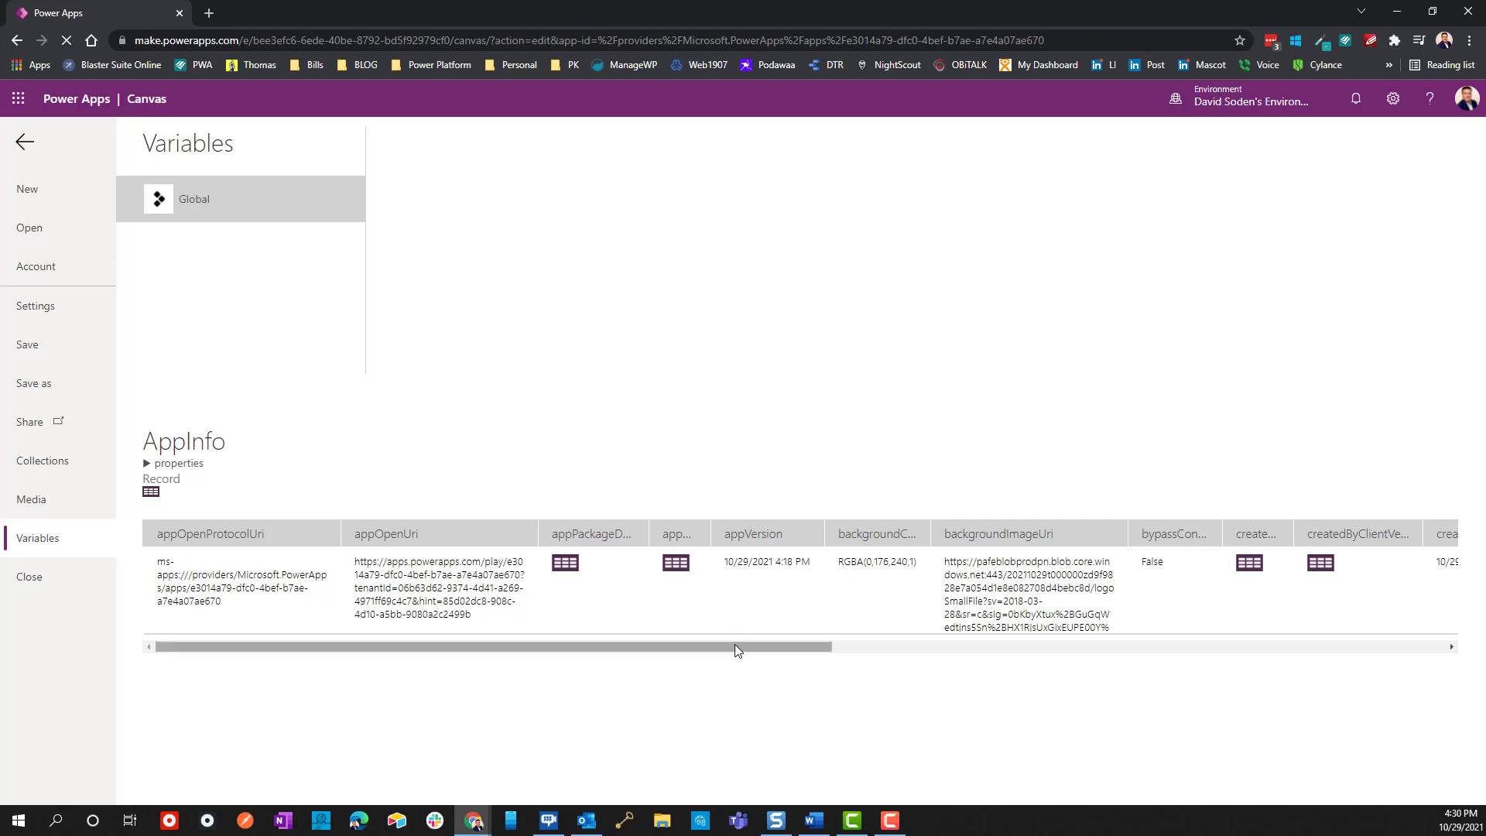
Step: Examine the appUris record inside the AppInfo properties, including its nested documentUri and imageUris contents
left_click_drag(736, 646, 790, 624)
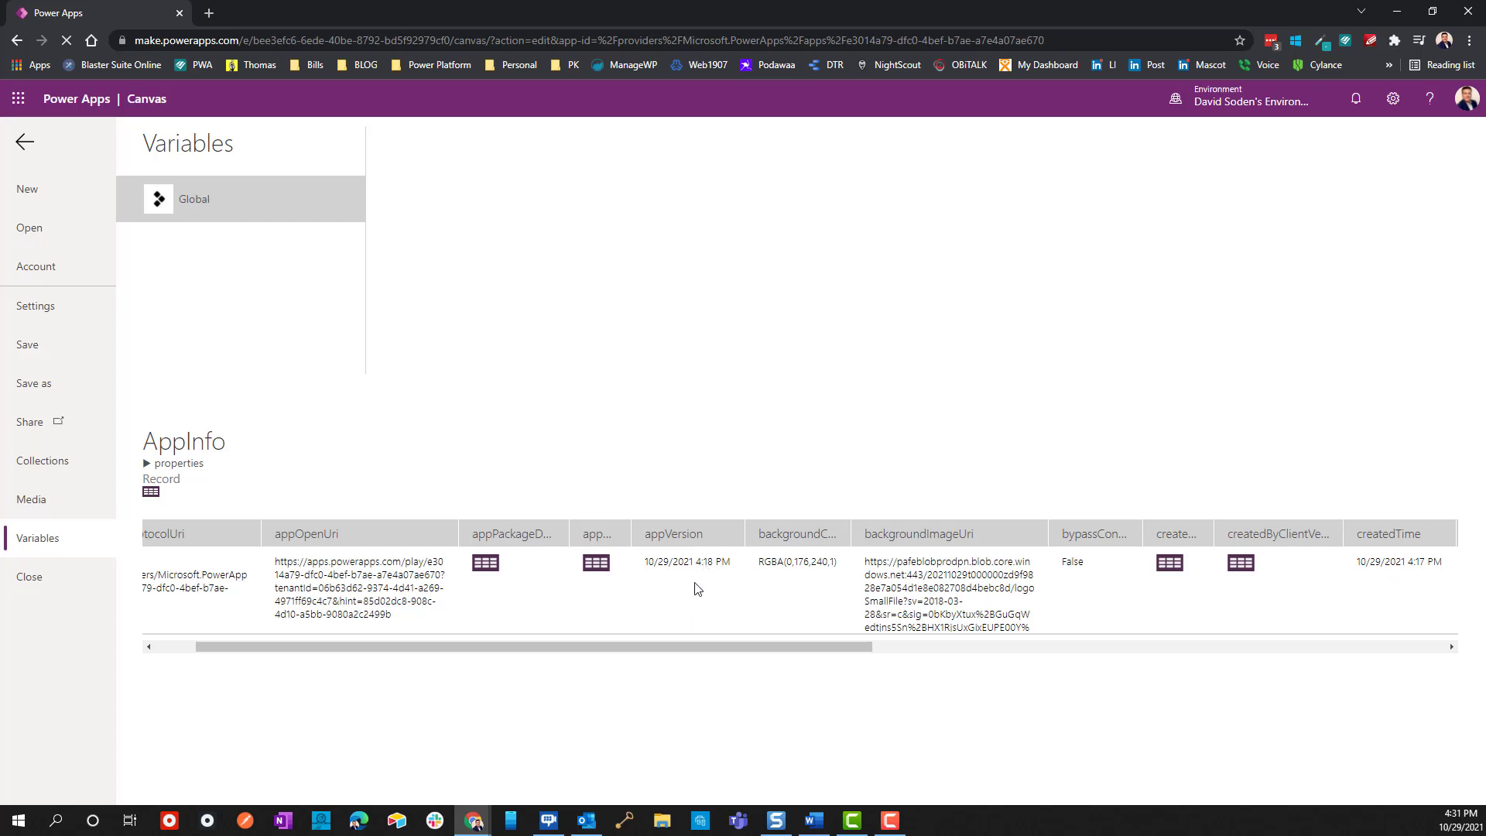
left_click_drag(801, 647, 808, 647)
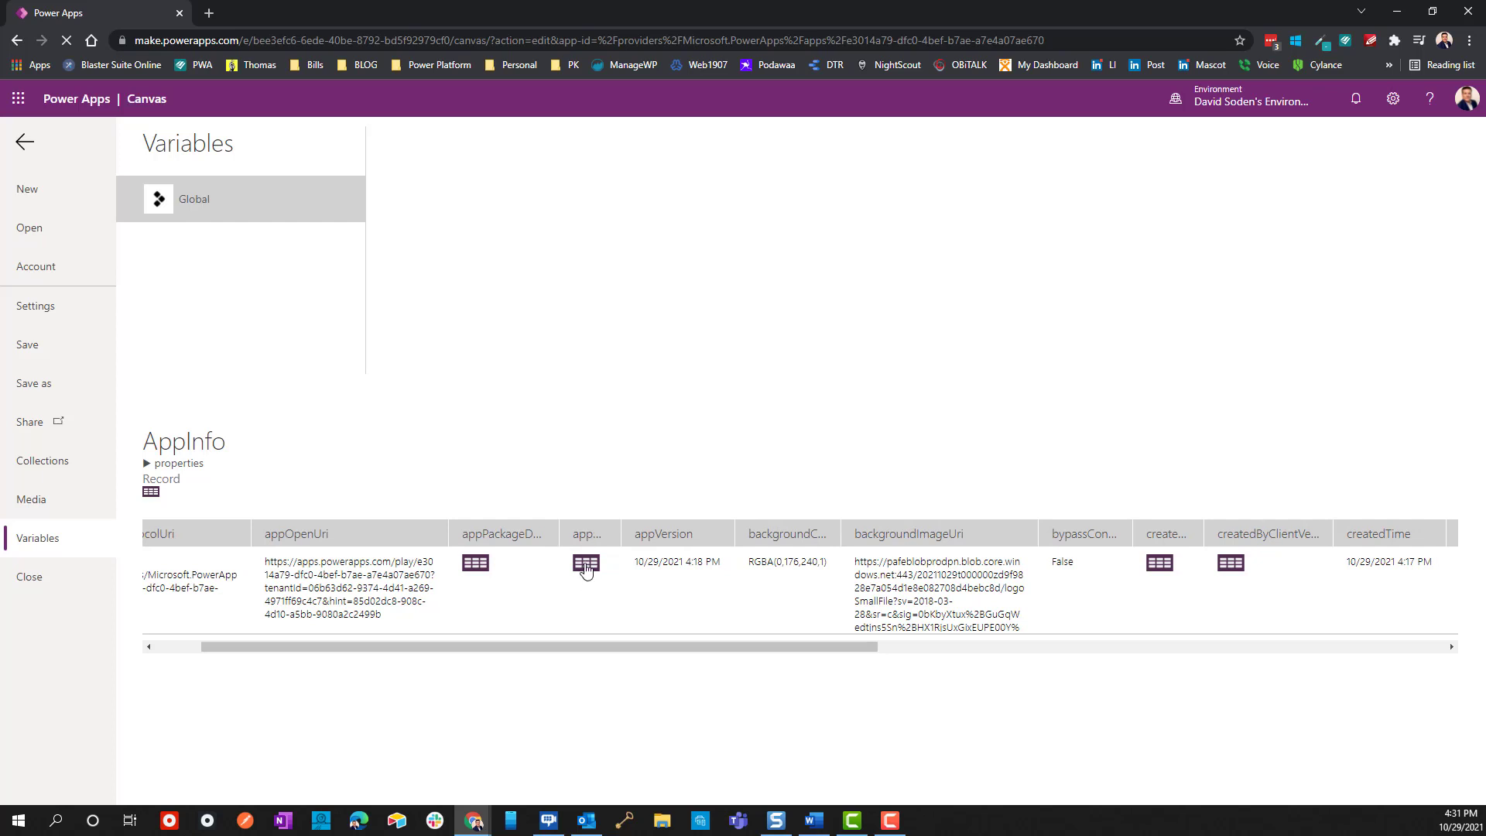
left_click(586, 564)
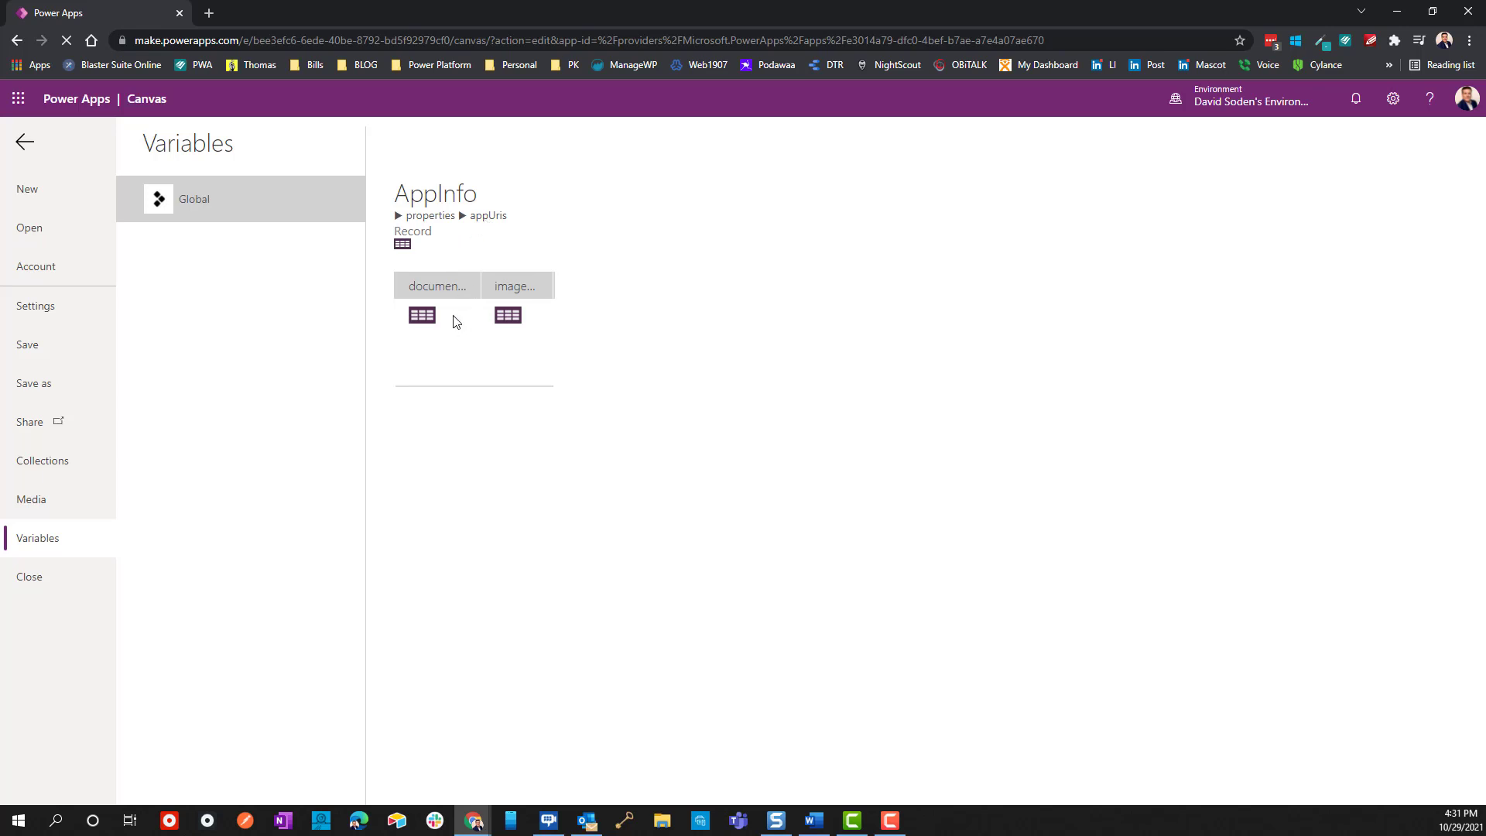
left_click(425, 318)
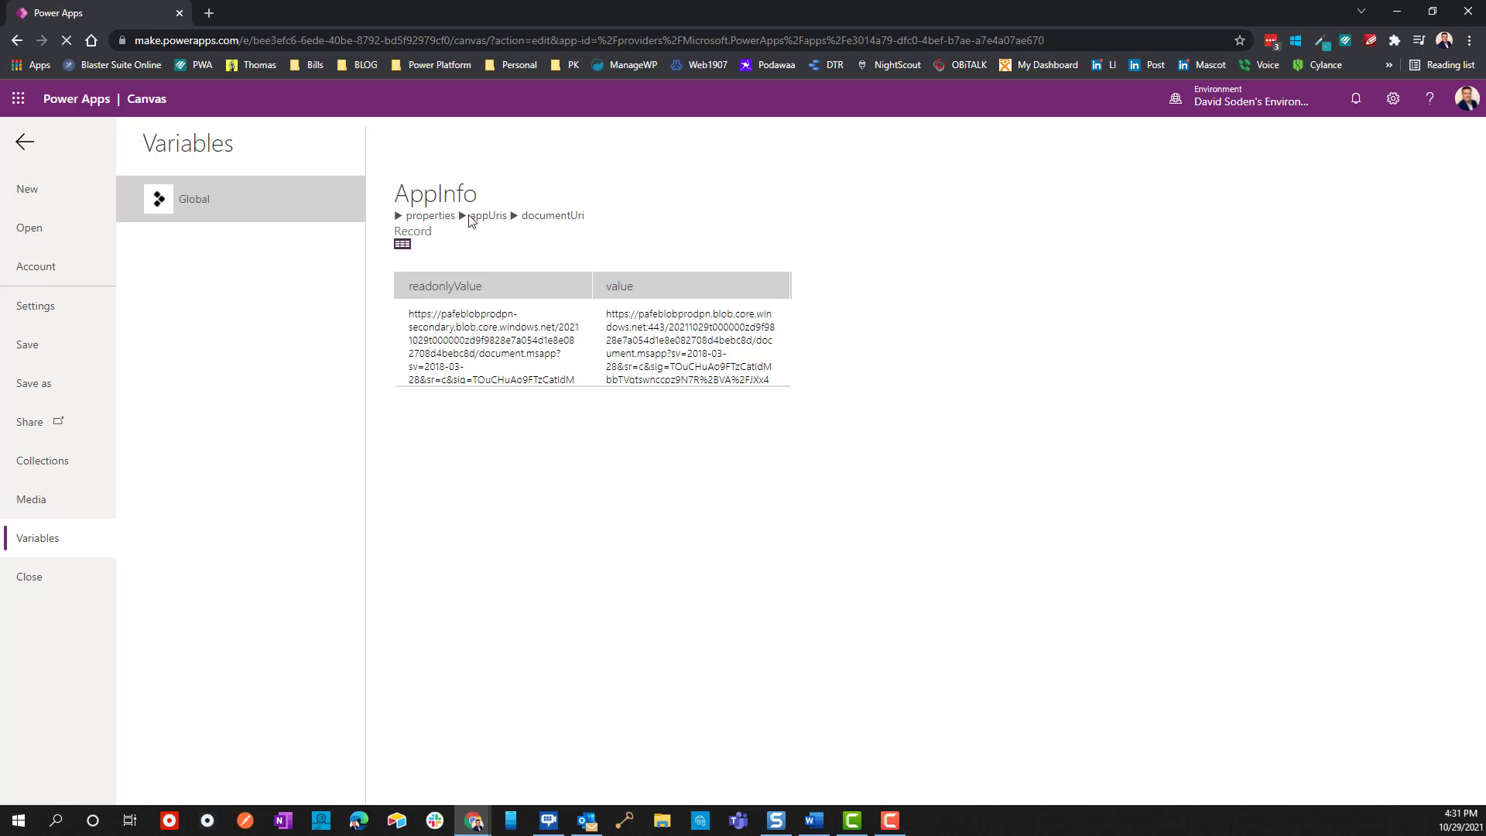
left_click(495, 219)
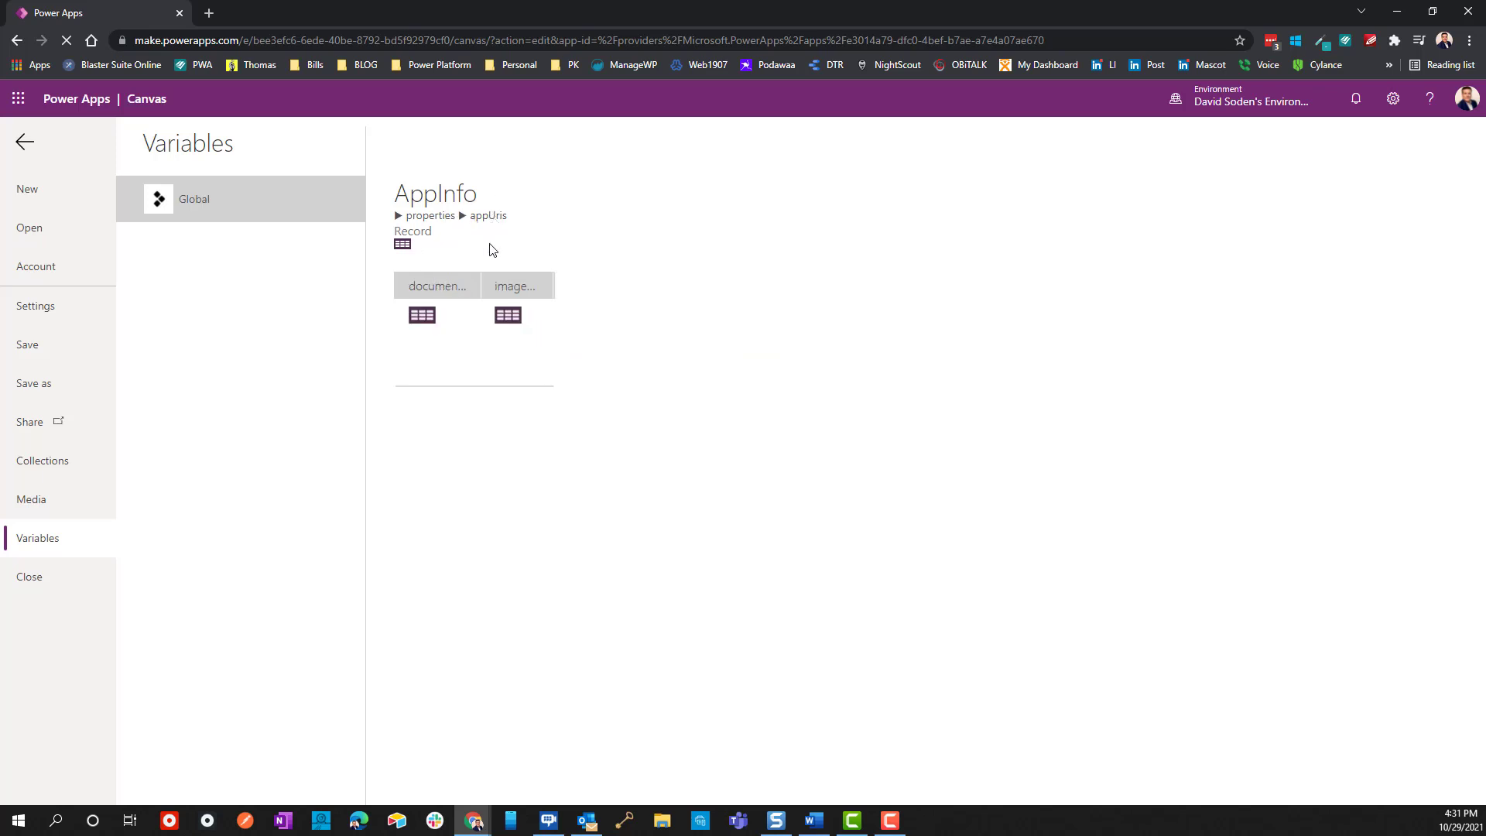
left_click(508, 315)
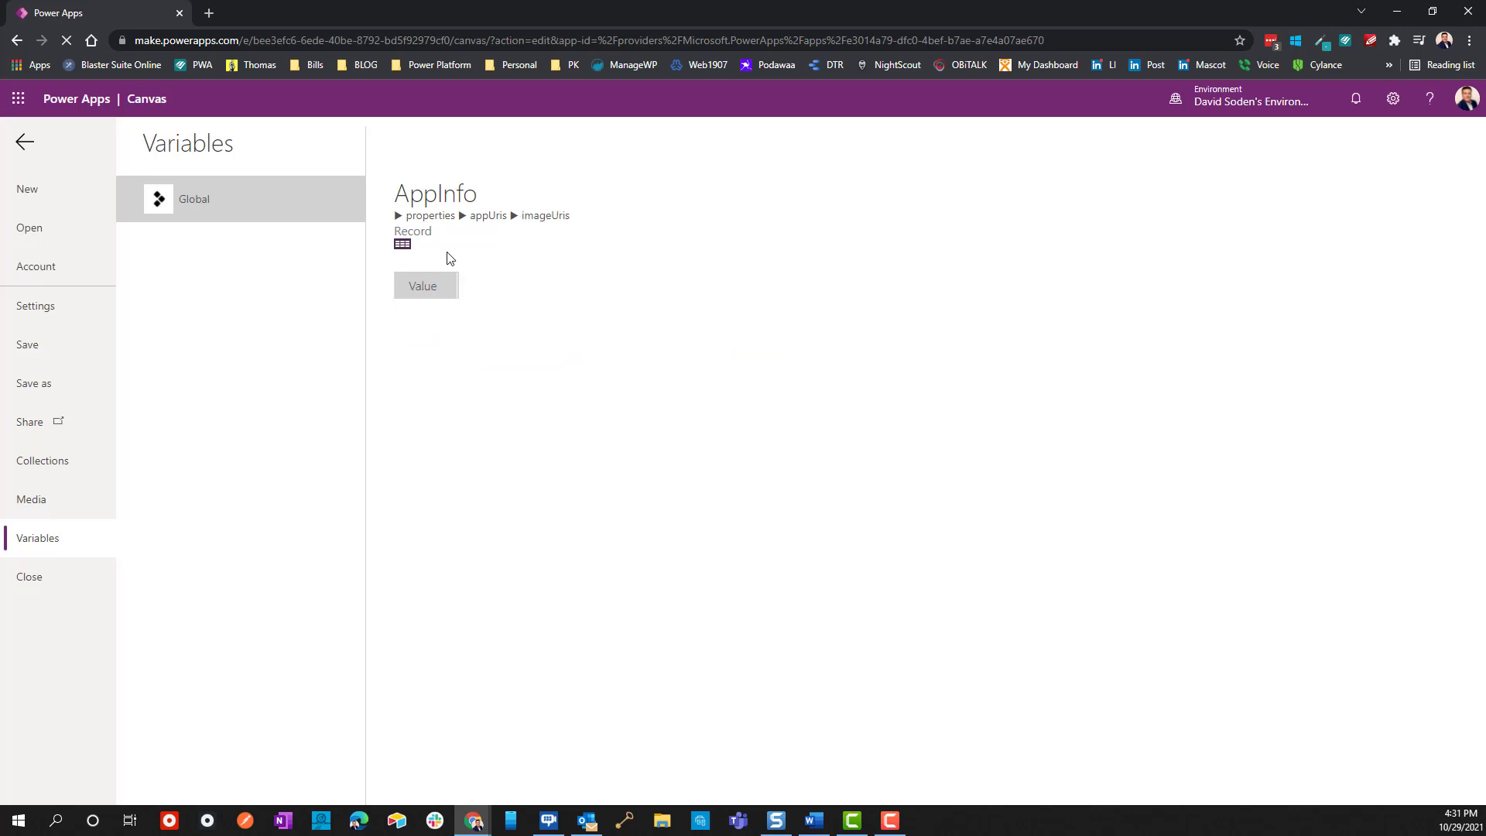
Step: Go back to the top-level AppInfo record, examine its nested tags record, and return to the canvas editor
left_click(403, 245)
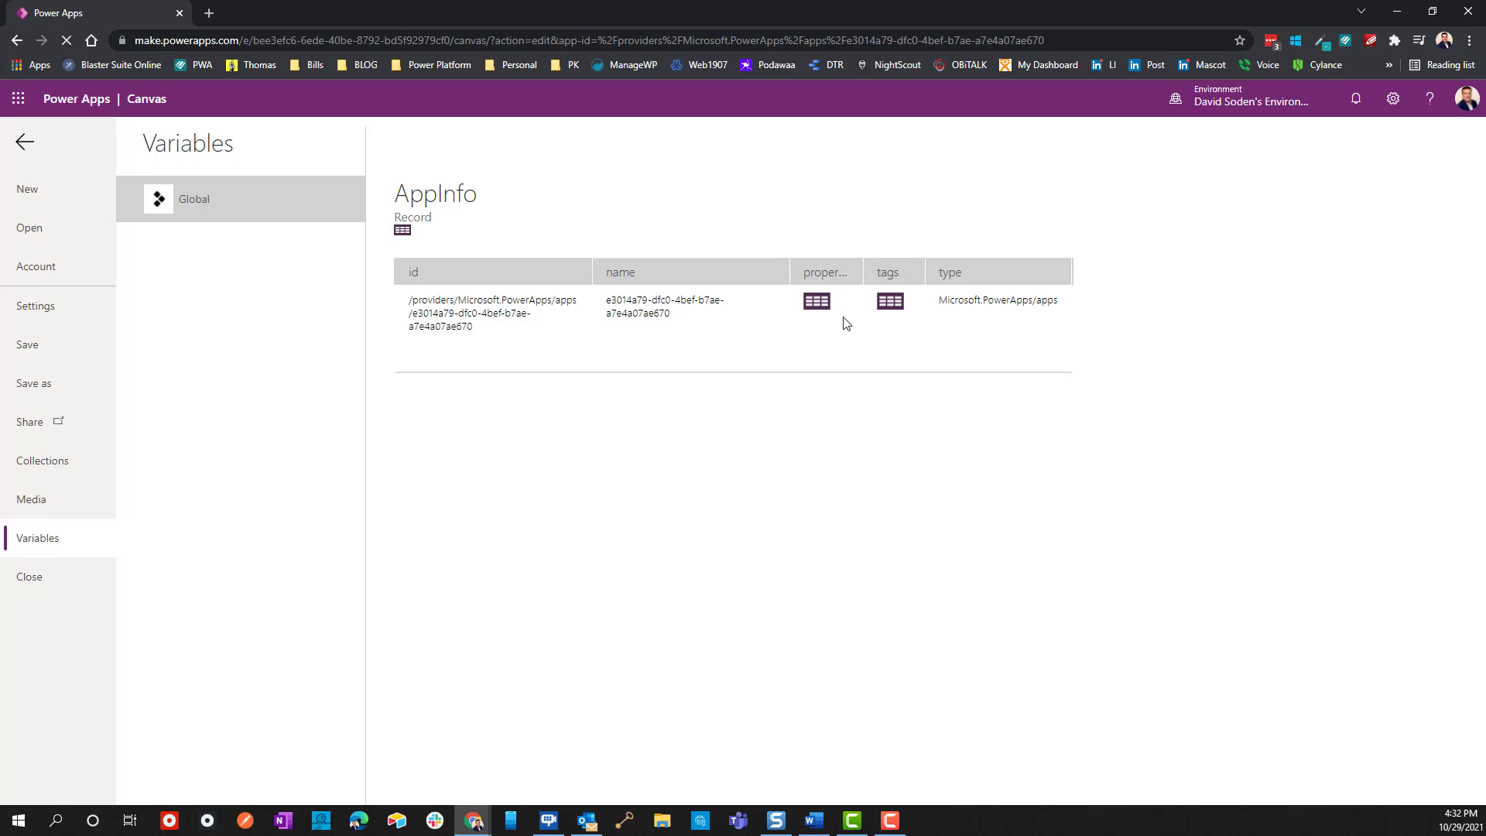
left_click(896, 306)
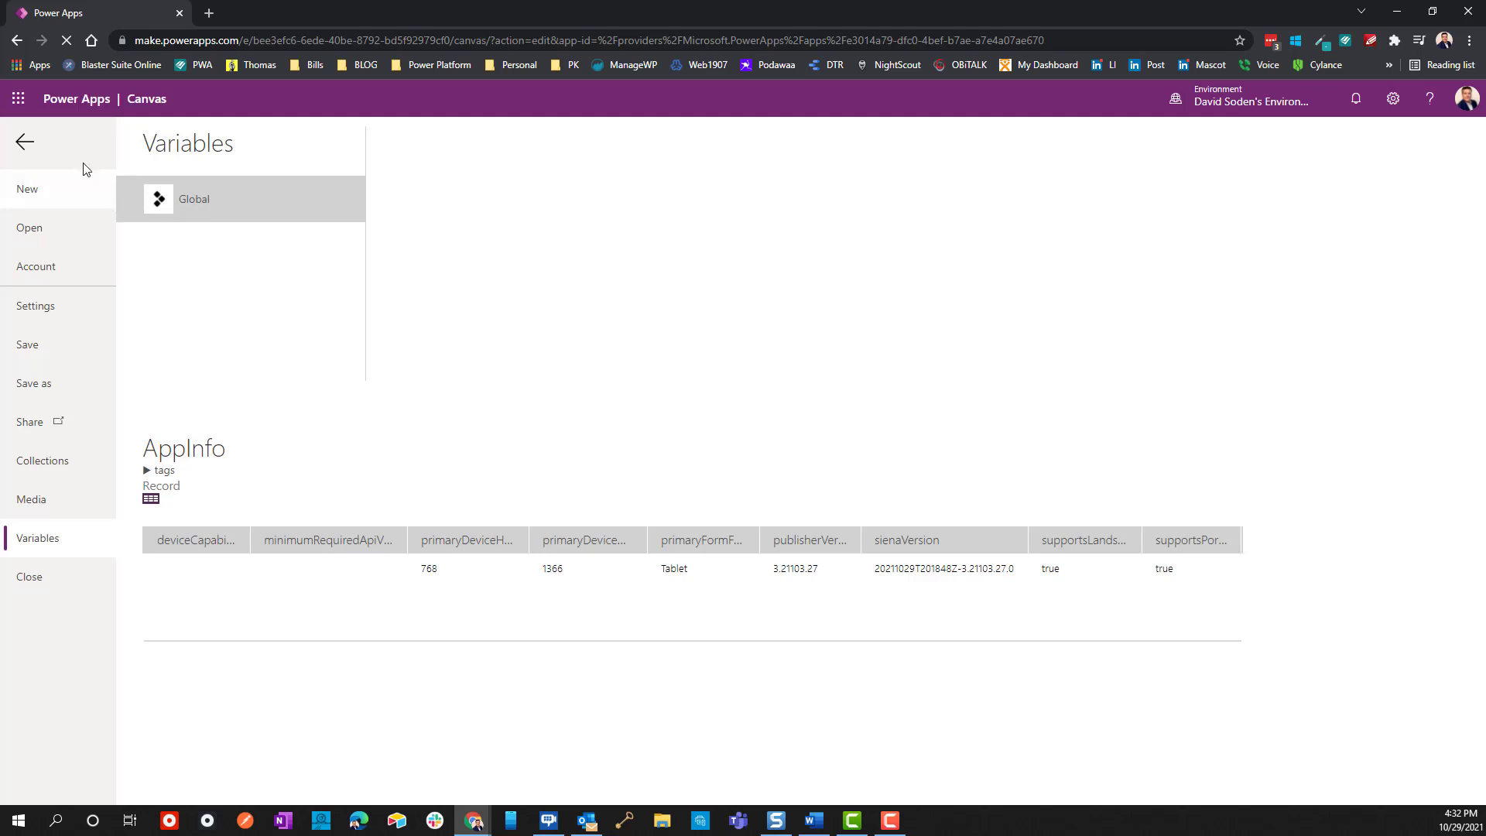
left_click(24, 143)
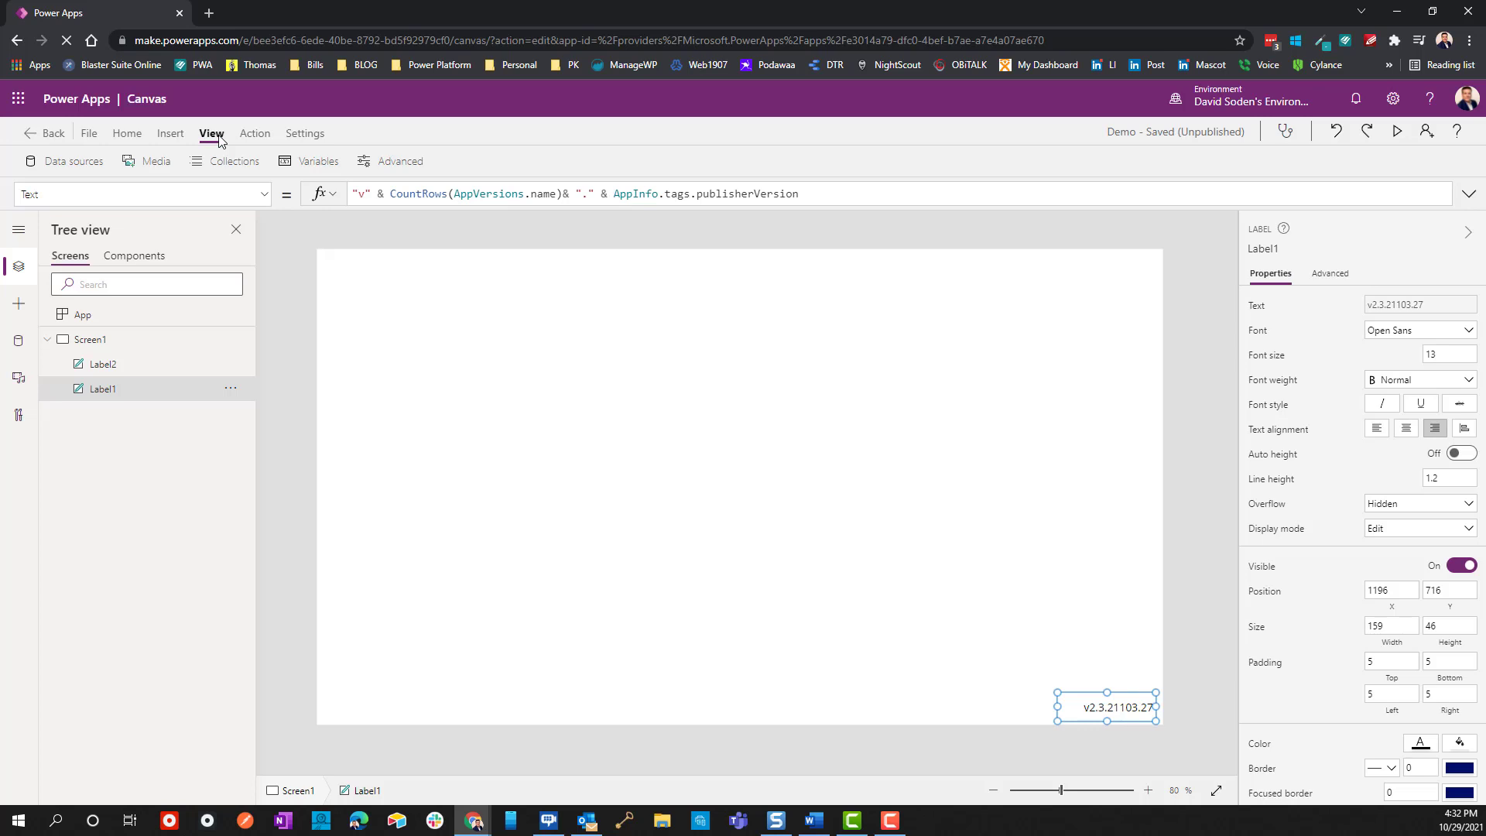
Step: Reopen the AppInfo global variable, review the formulas that use it, and return to the canvas editor
left_click(317, 161)
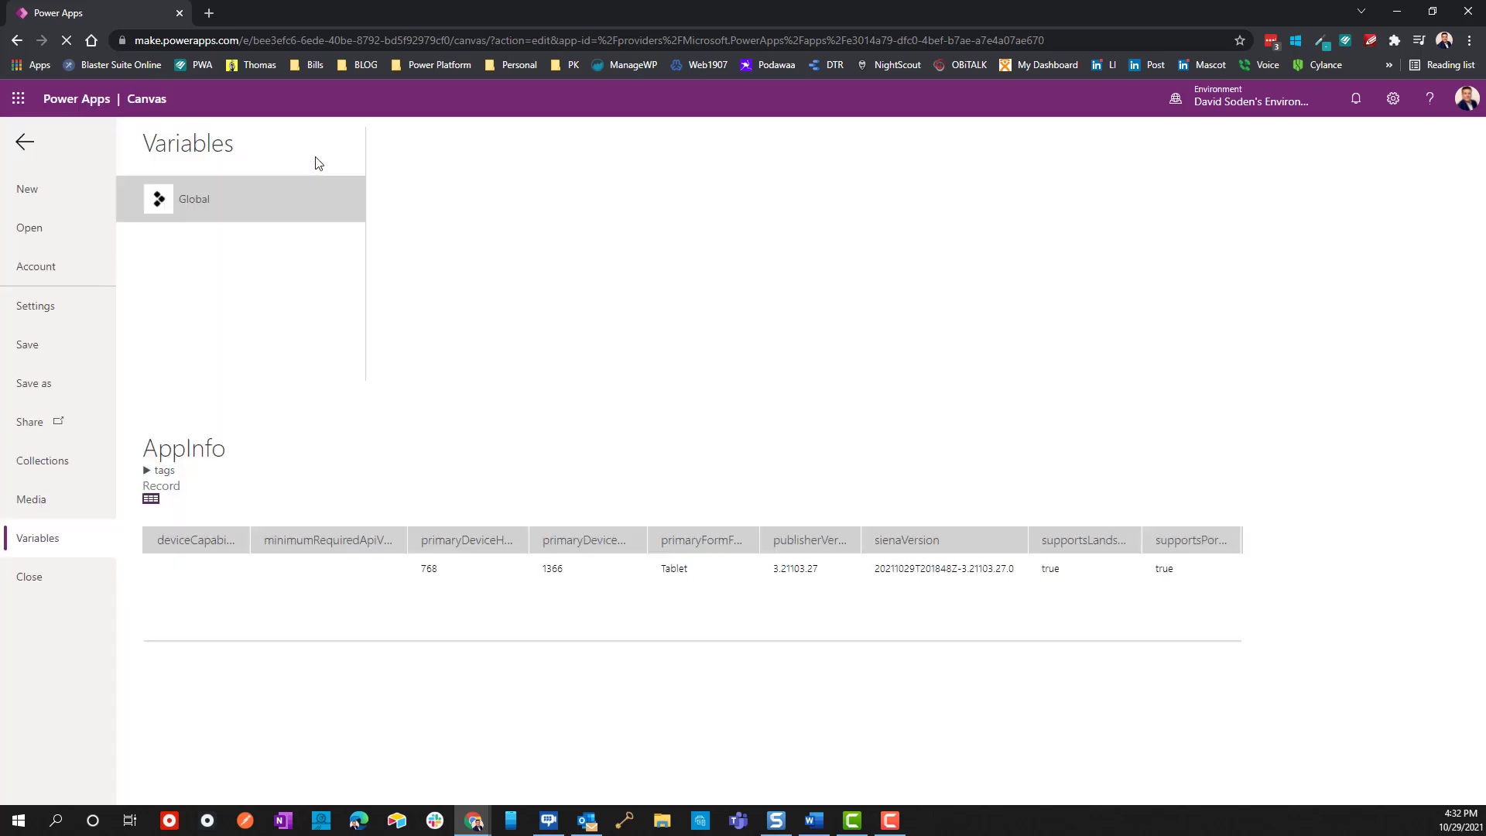
left_click(188, 217)
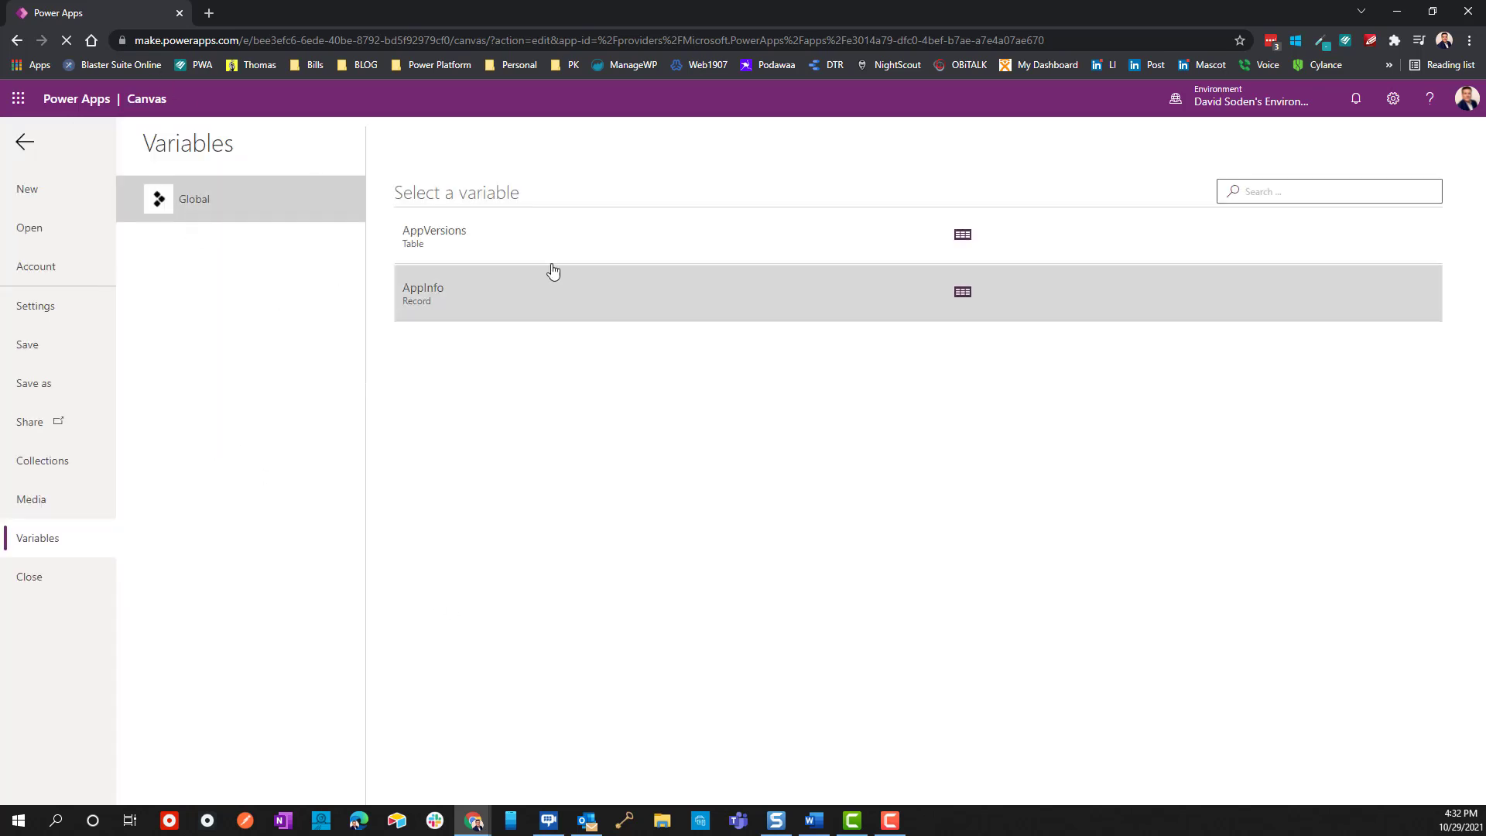
left_click(564, 313)
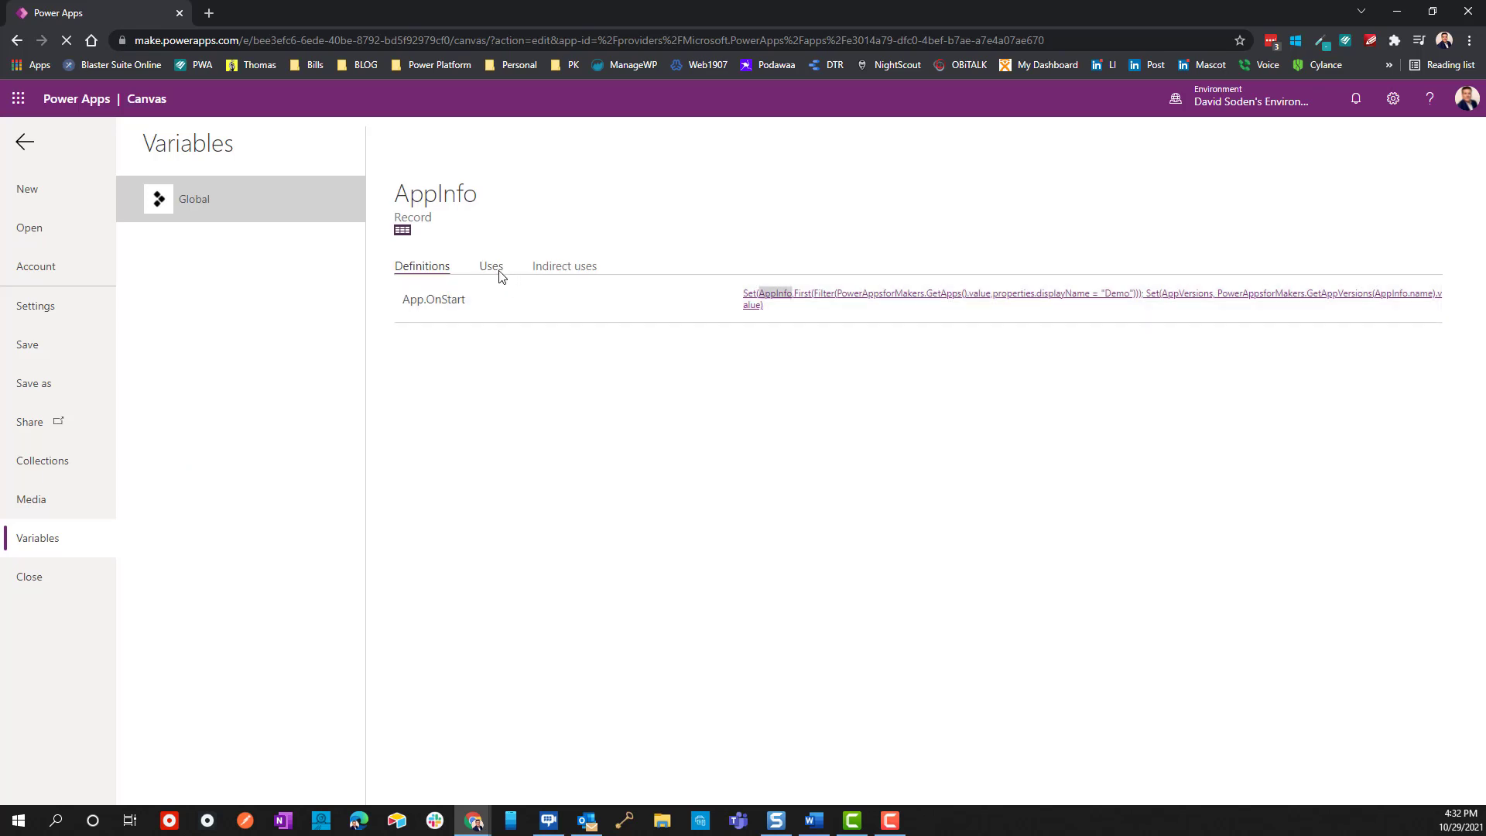
left_click(495, 271)
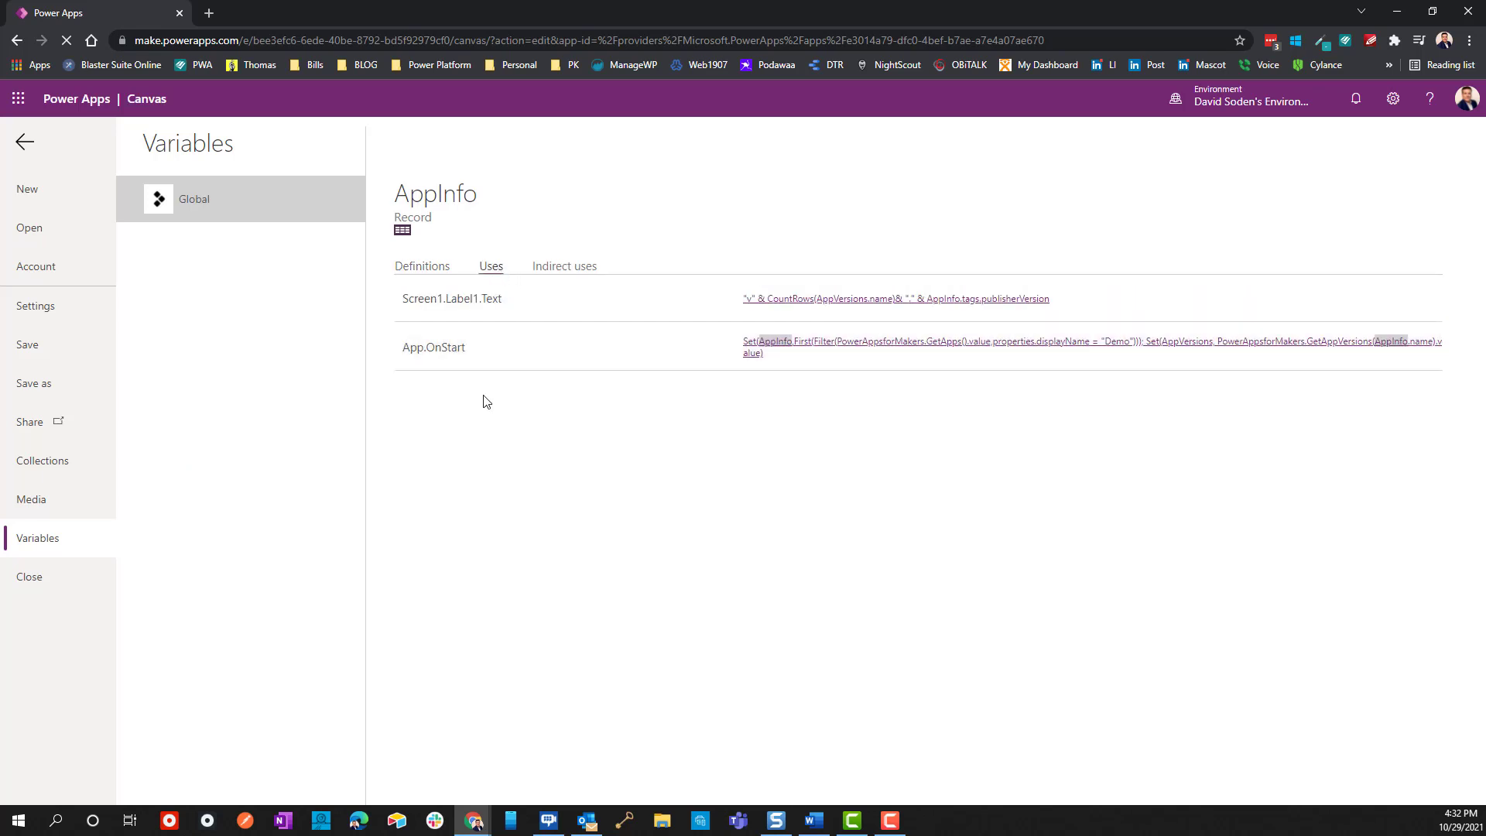
left_click(25, 141)
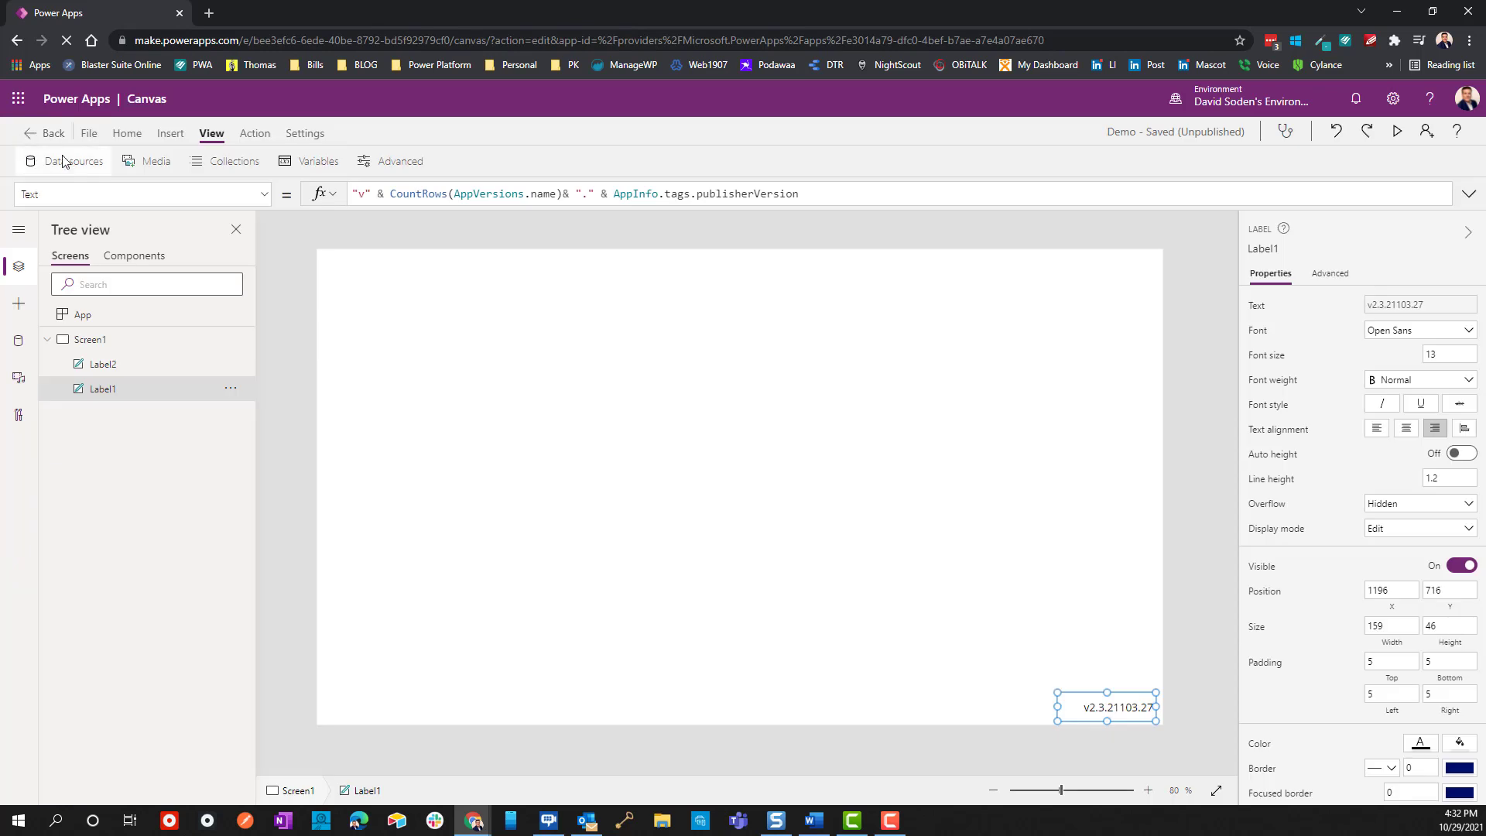